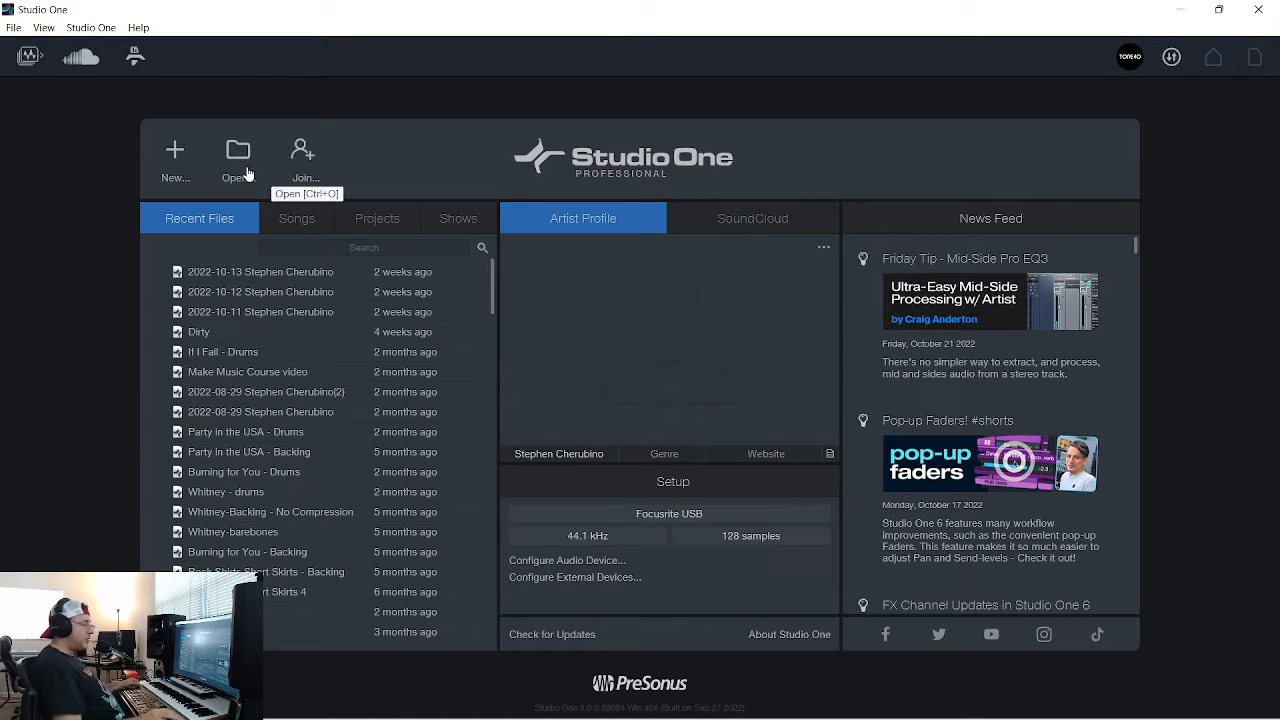
# Create a new song from the Record and Mix template at a 44.1 kHz sample rate
pyautogui.click(175, 152)
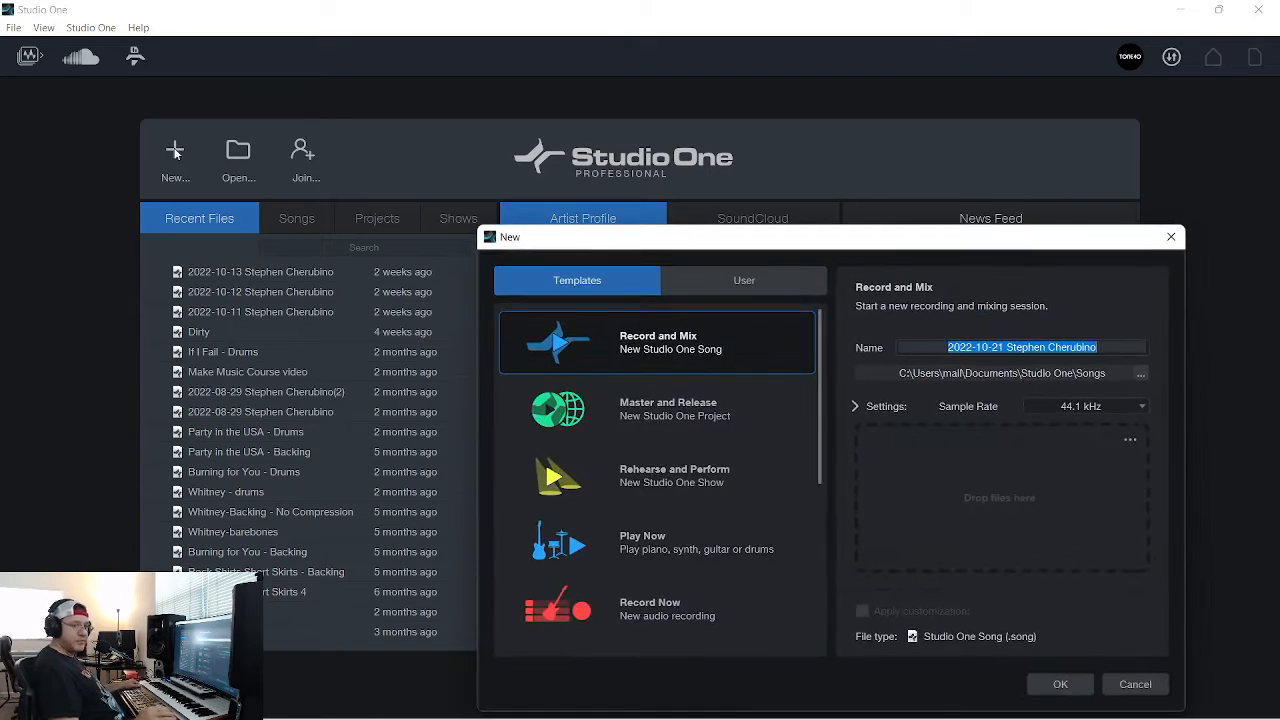
pyautogui.moveTo(645, 238); pyautogui.dragTo(432, 180)
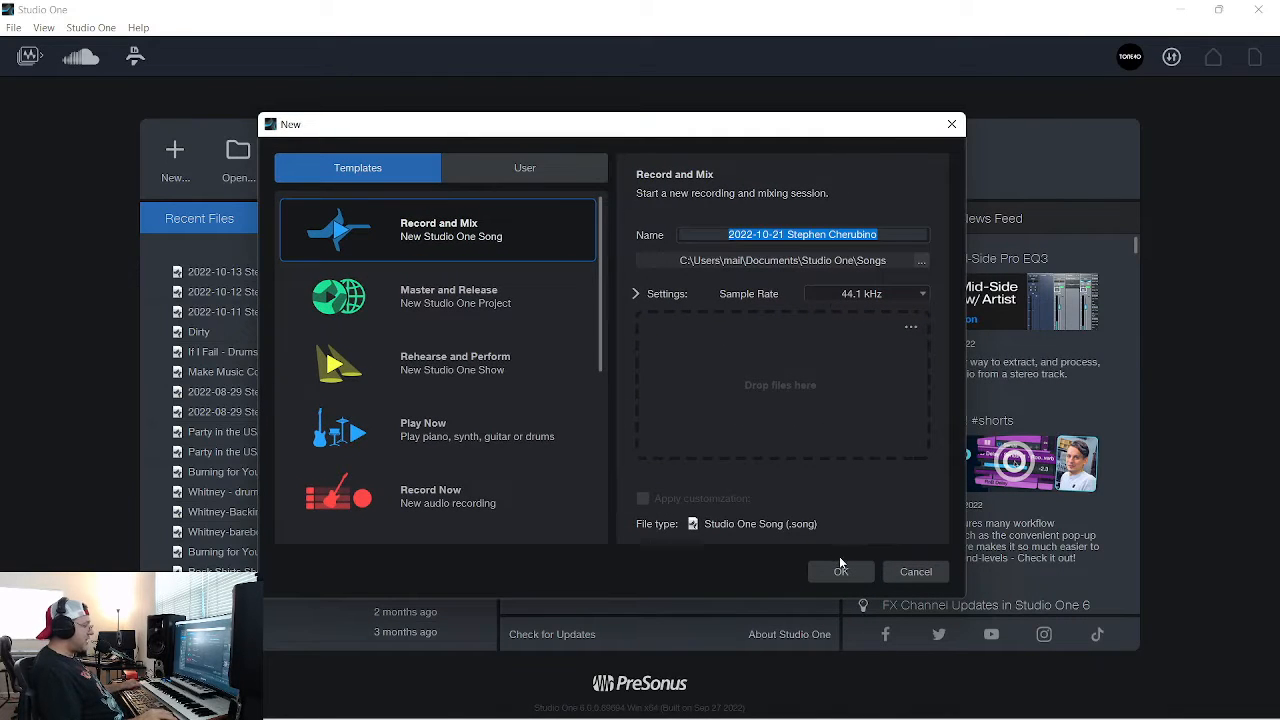
pyautogui.click(838, 572)
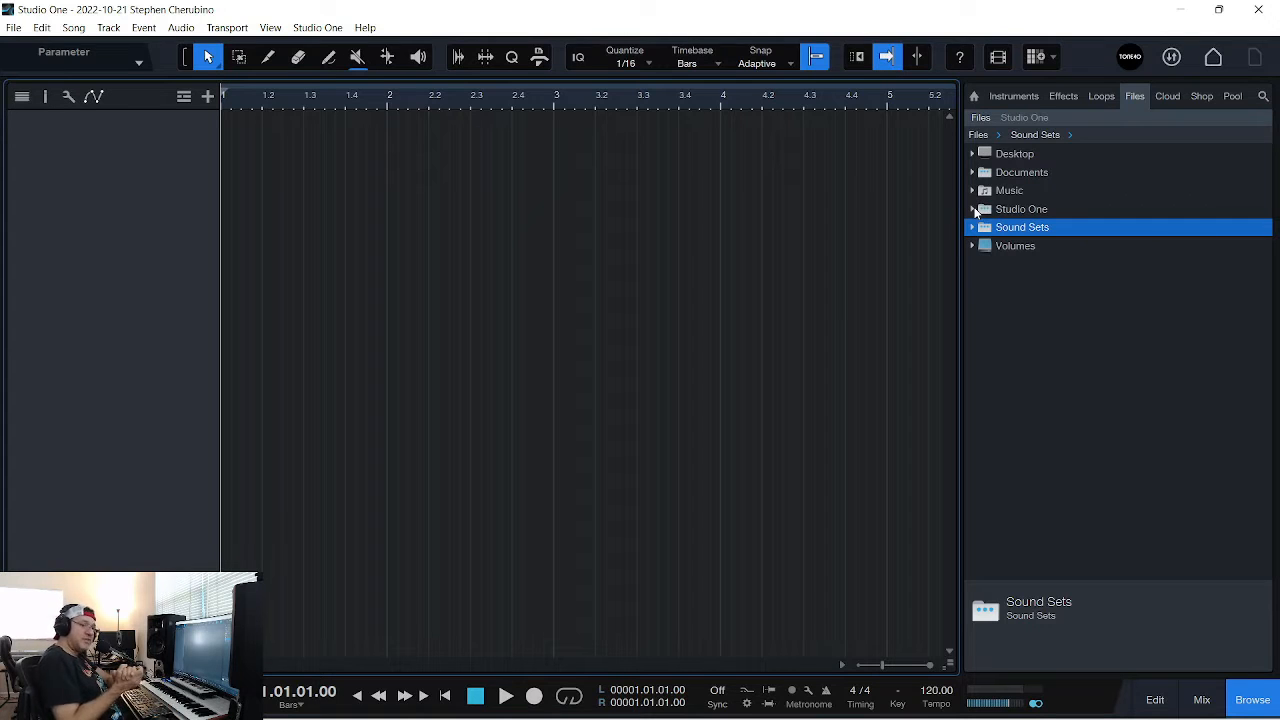
# Find Impact among the PreSonus instruments and add it to the empty arrangement as a new instrument track
pyautogui.click(1016, 96)
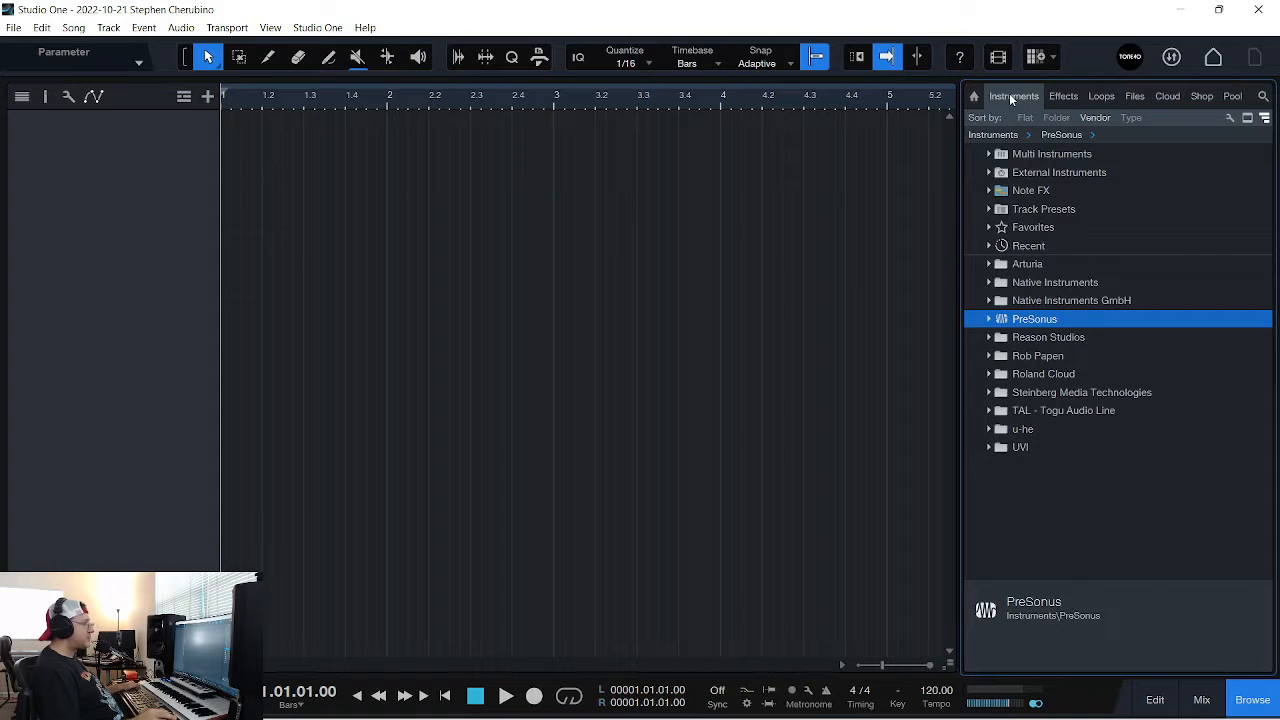
pyautogui.click(974, 94)
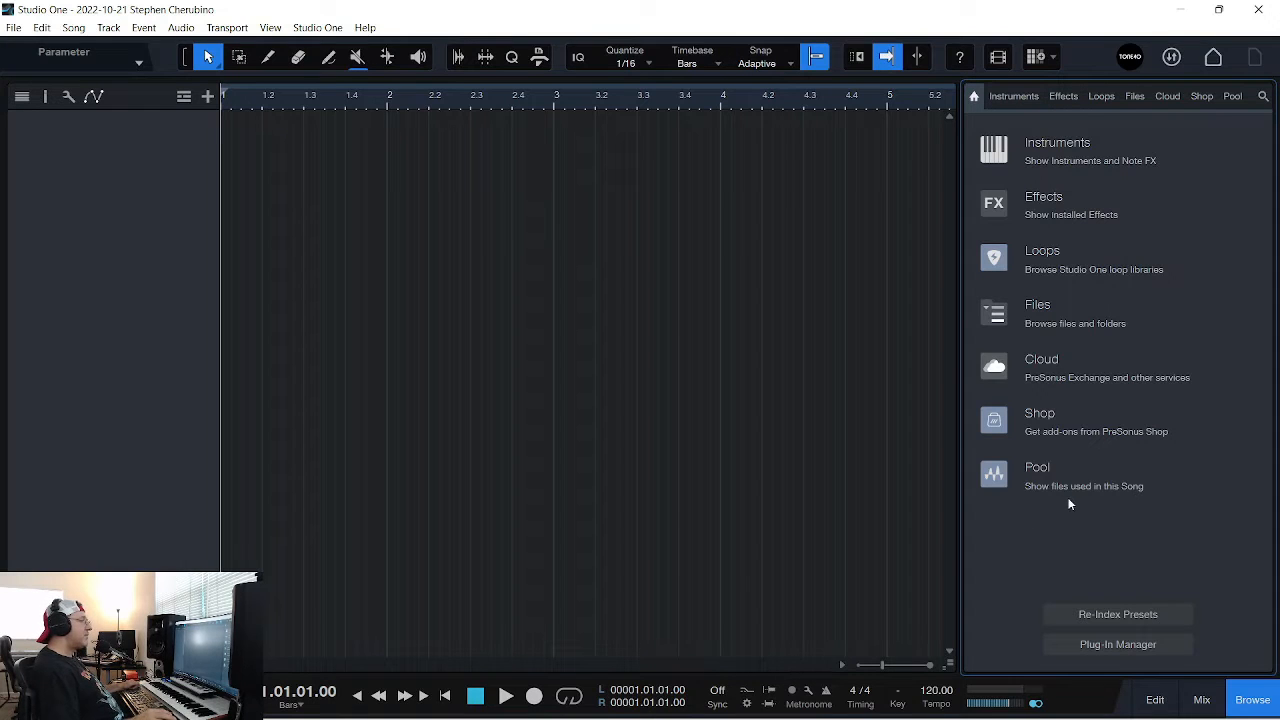
pyautogui.click(1043, 150)
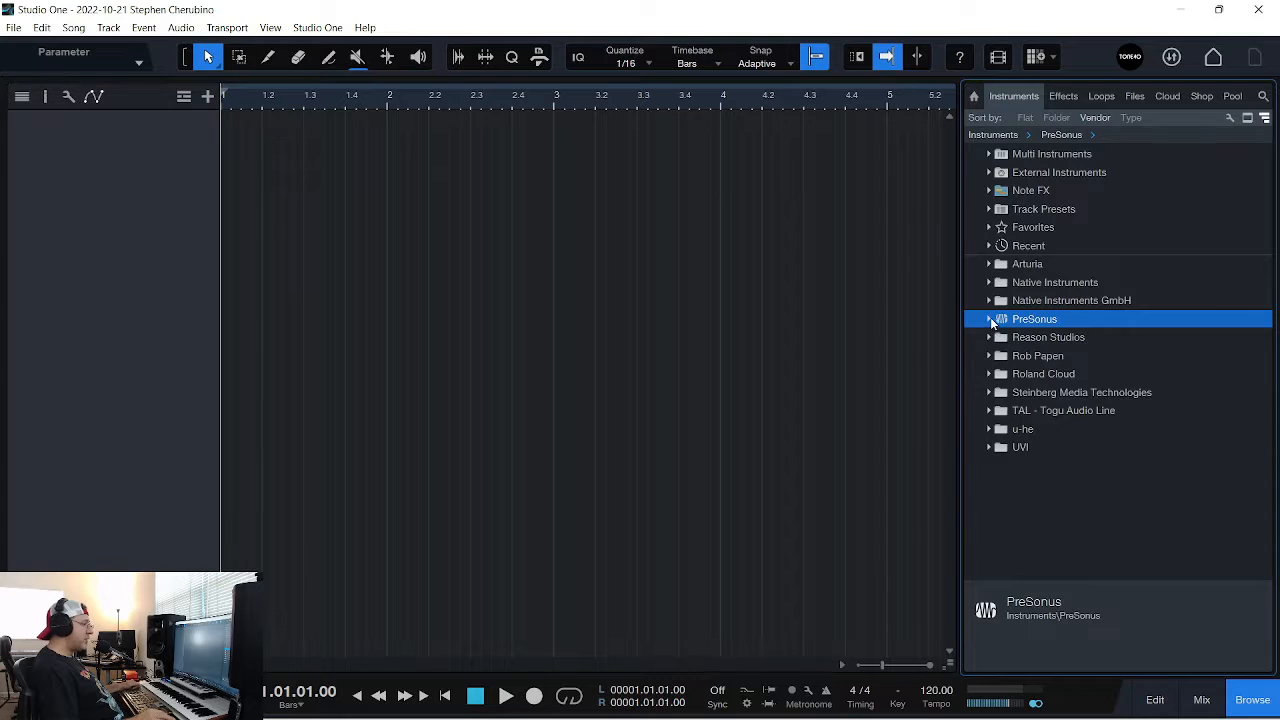
pyautogui.click(990, 319)
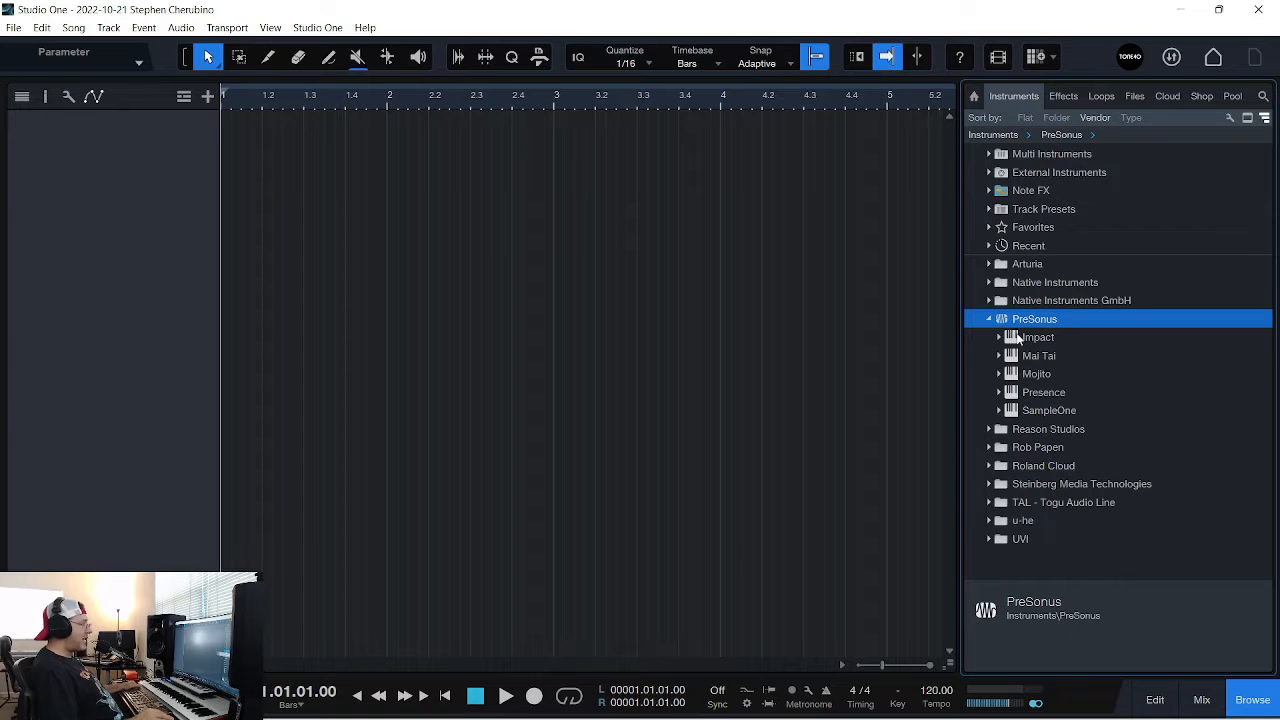
pyautogui.moveTo(1030, 338); pyautogui.dragTo(457, 182)
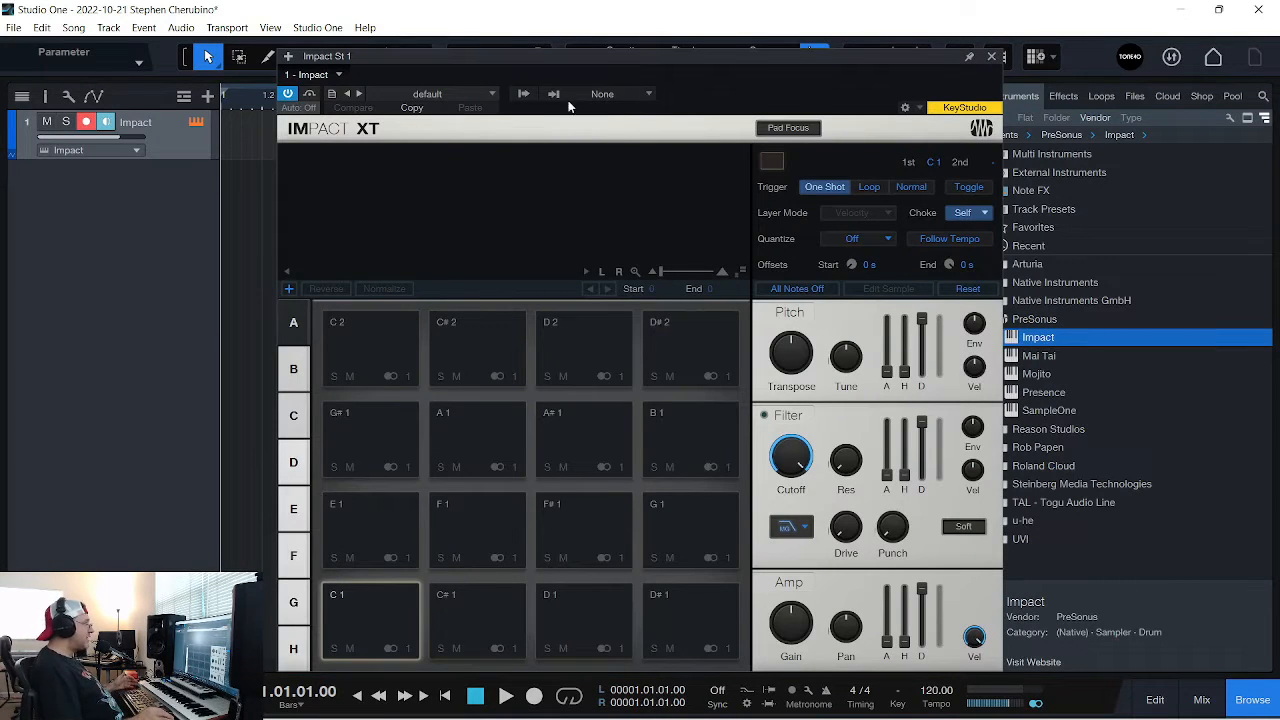
pyautogui.moveTo(560, 59); pyautogui.dragTo(781, 43)
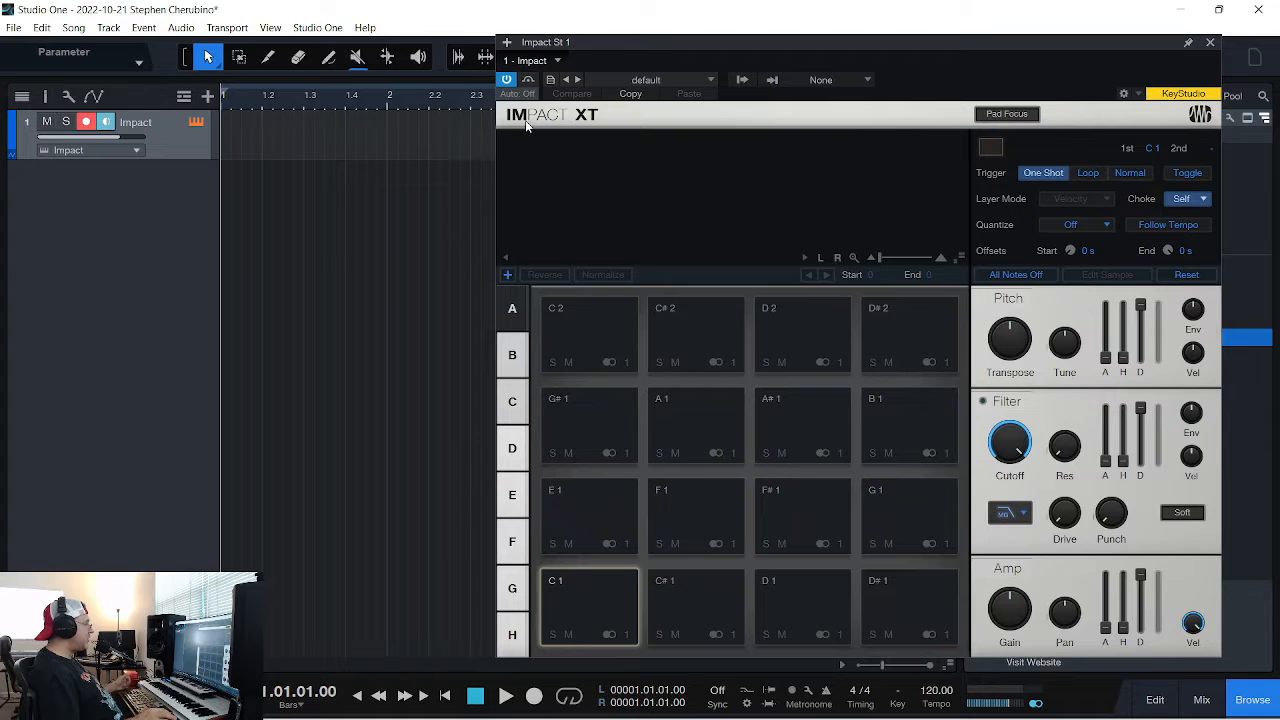
# Create an empty one-bar part at bar 1 on the Impact track and load the City Kit preset into Impact
pyautogui.doubleClick(251, 146)
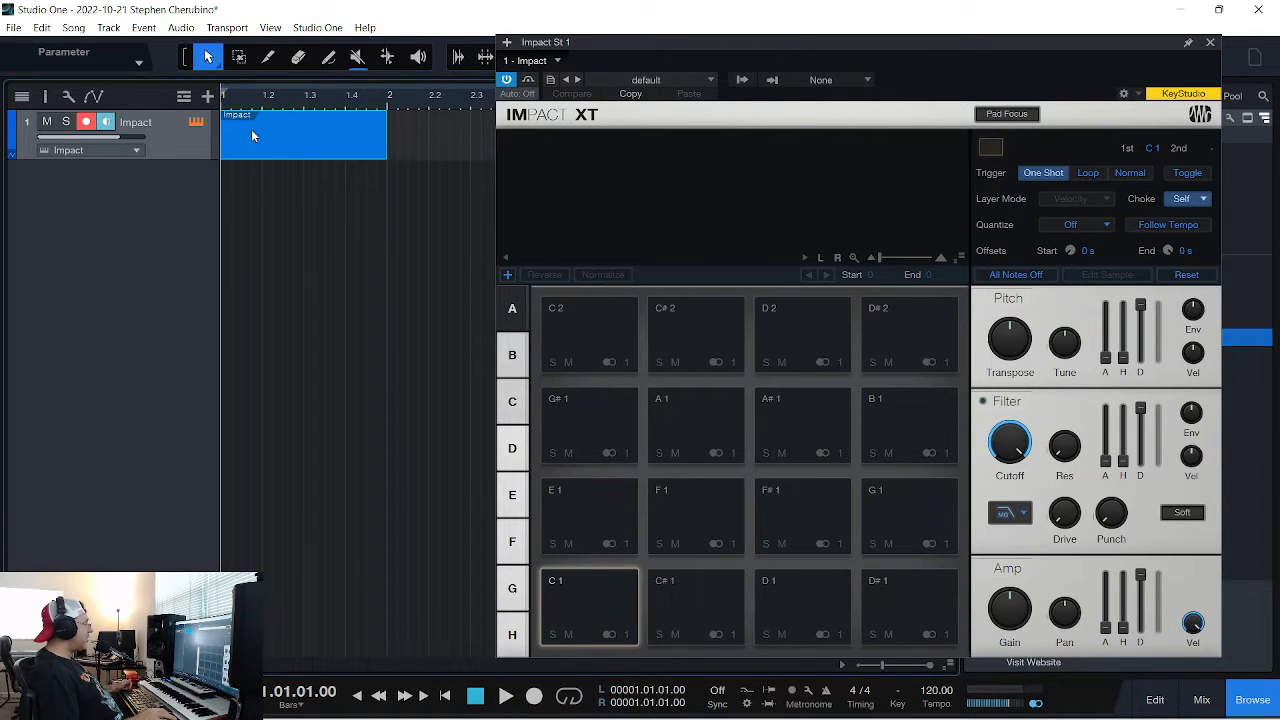
pyautogui.click(686, 82)
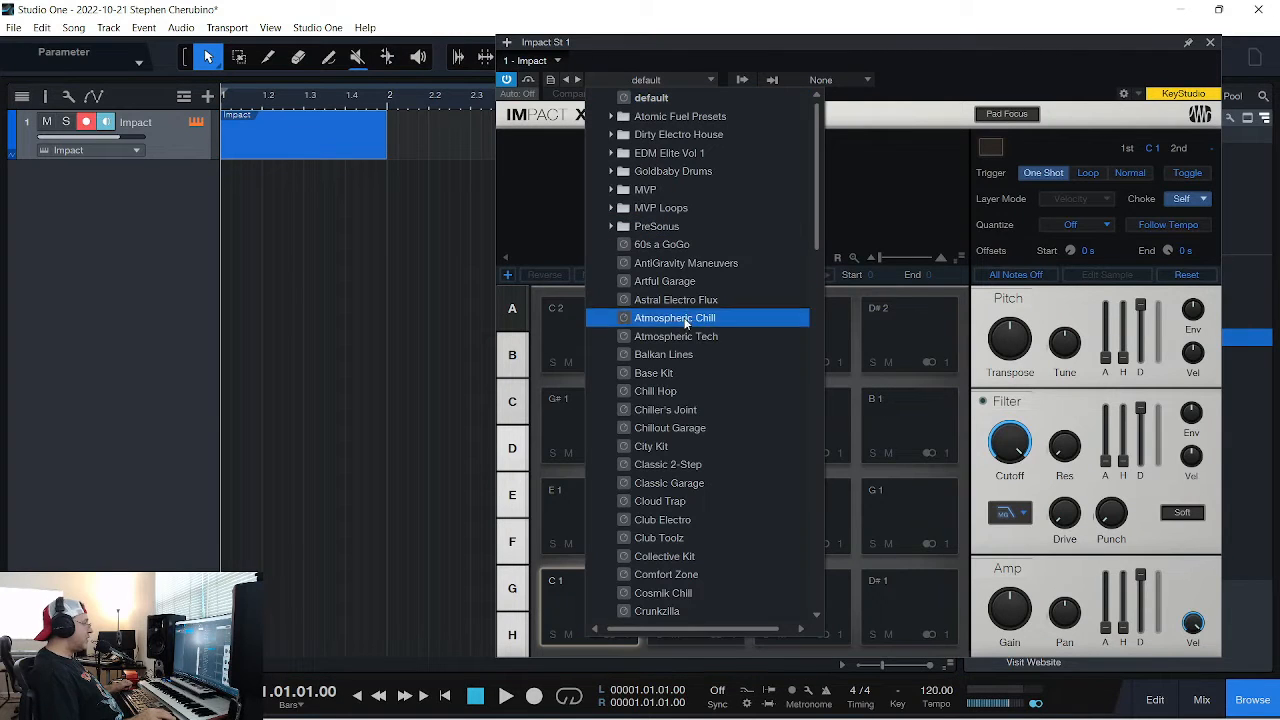
pyautogui.click(656, 448)
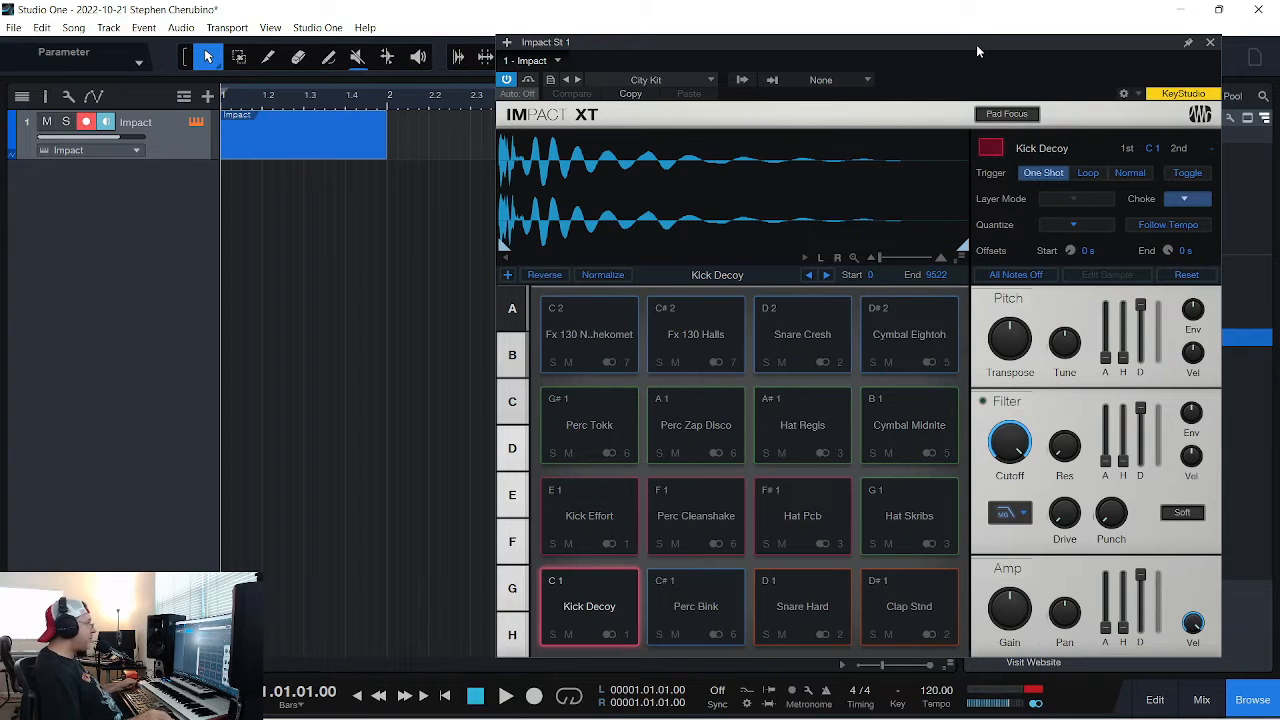
pyautogui.moveTo(976, 44); pyautogui.dragTo(986, 28)
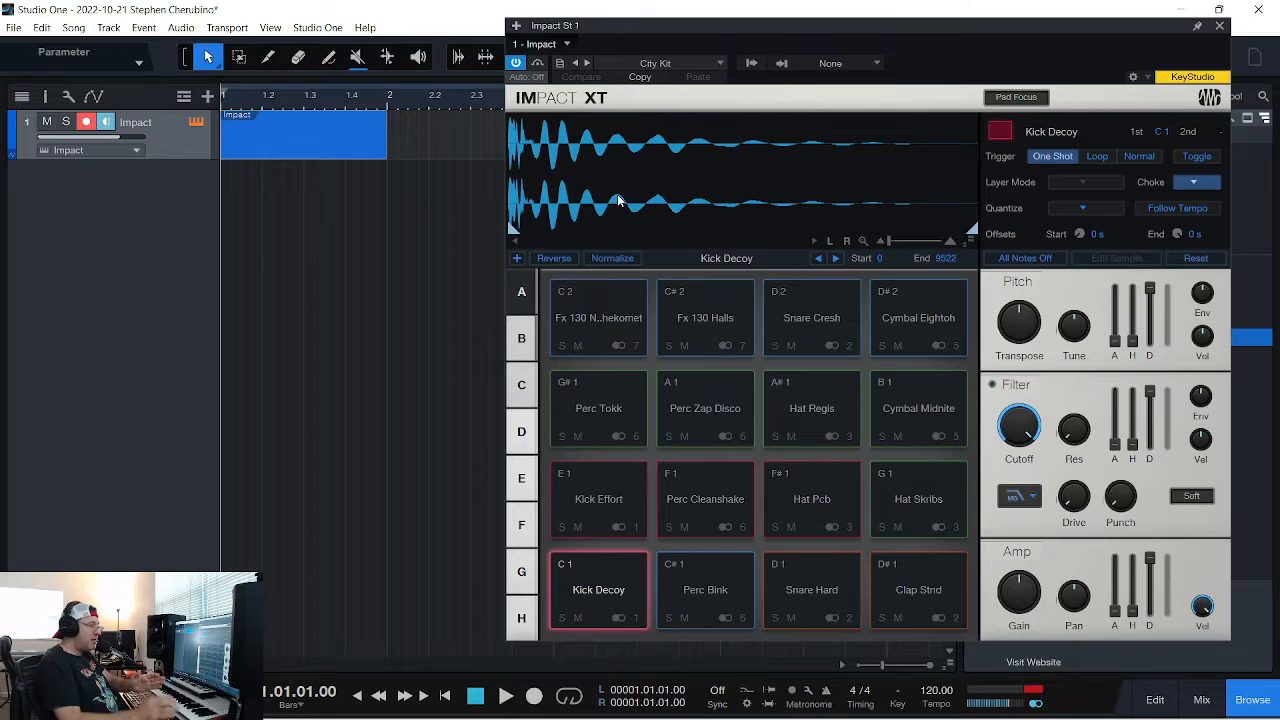
# Audition the UK Garage, Smokey Kit, Retro Kit and 60s a GoGo presets in Impact and return to City Kit
pyautogui.click(600, 63)
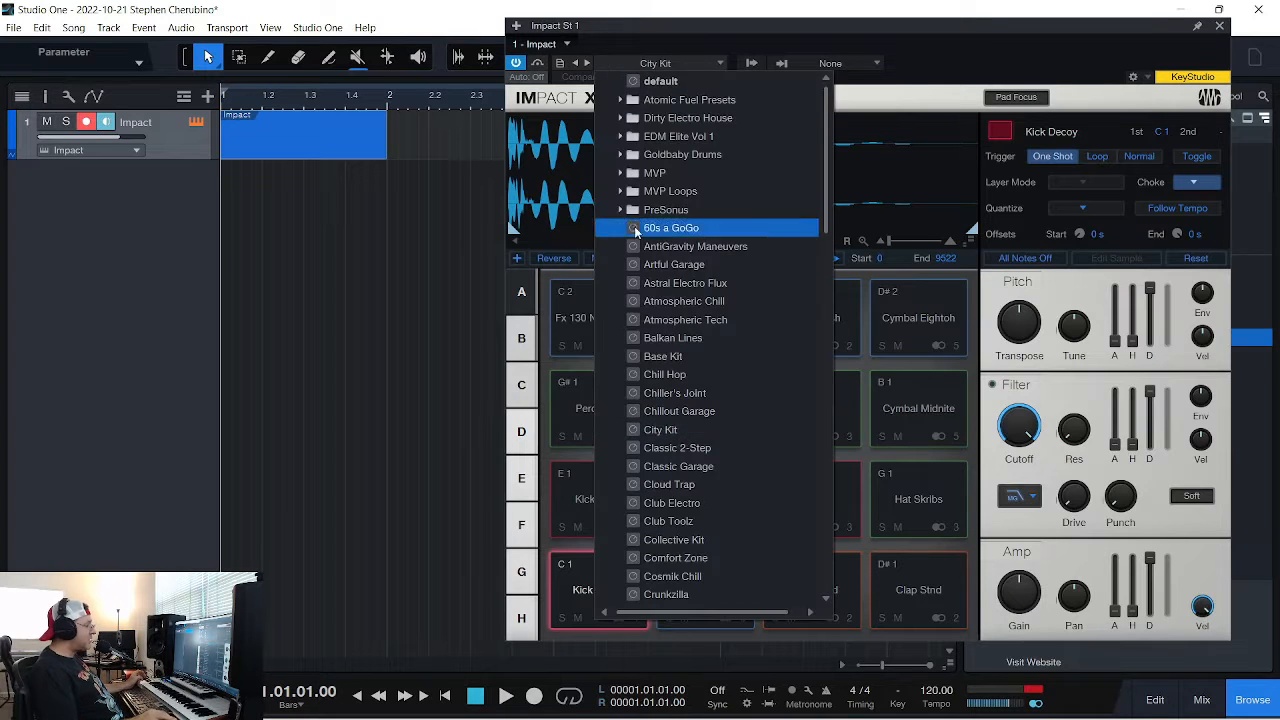
pyautogui.scroll(-10, 660, 280)
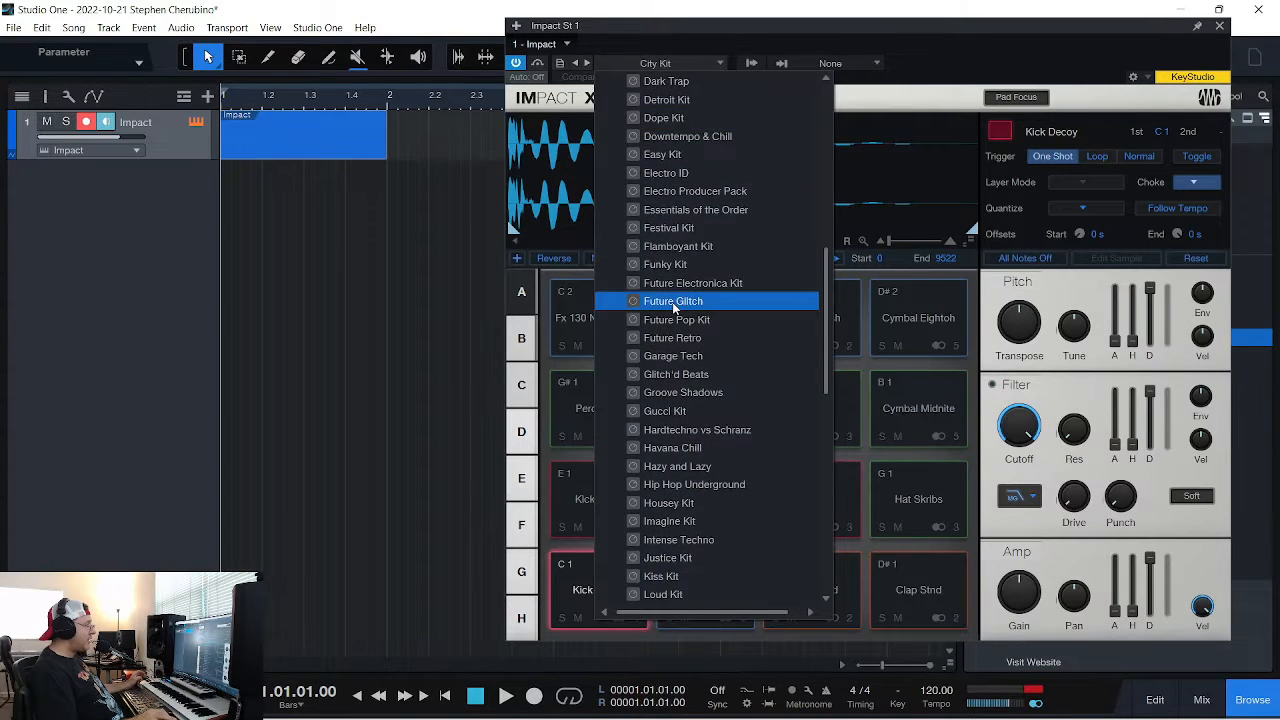
pyautogui.scroll(-13, 673, 305)
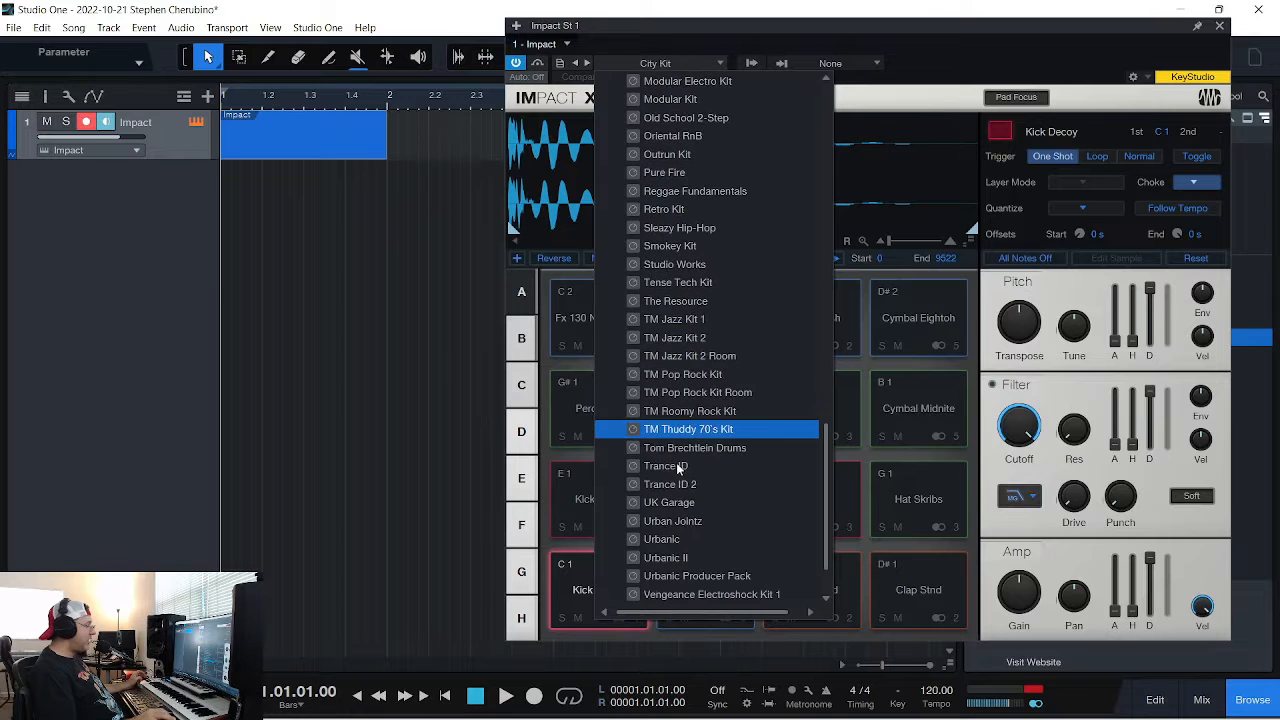
pyautogui.click(680, 502)
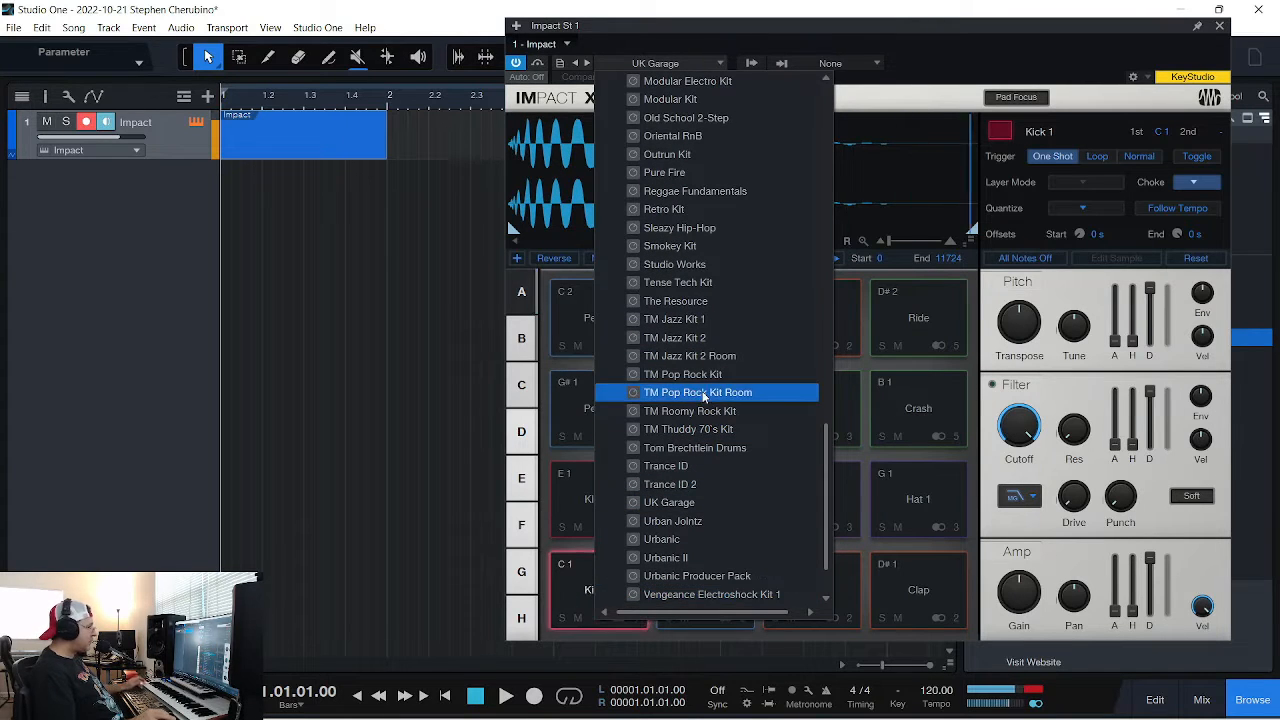
pyautogui.click(678, 246)
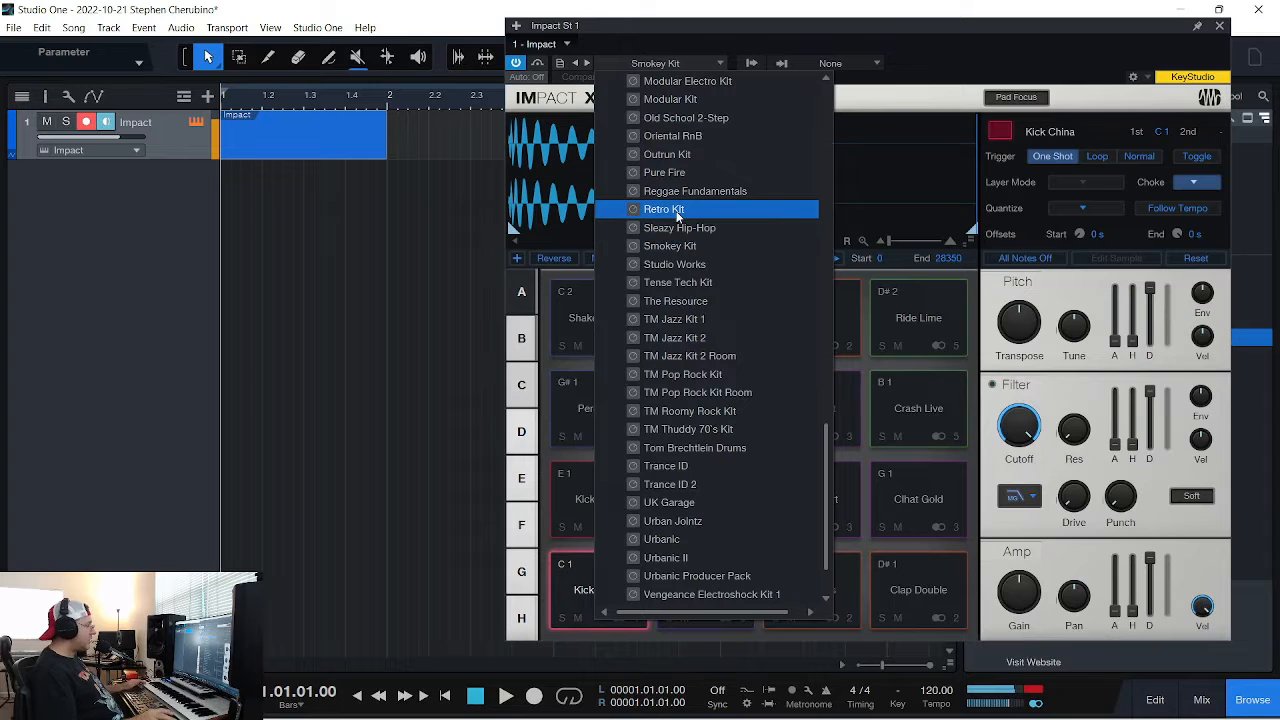
pyautogui.click(677, 213)
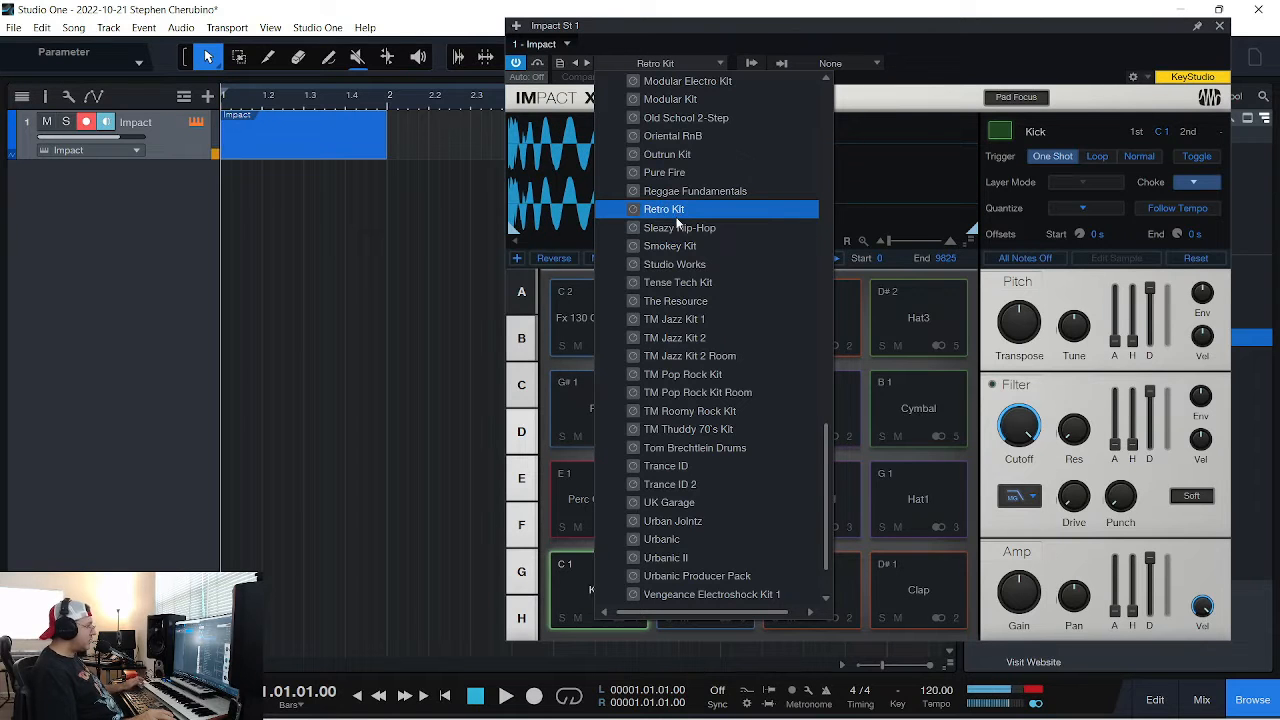
pyautogui.scroll(15, 686, 246)
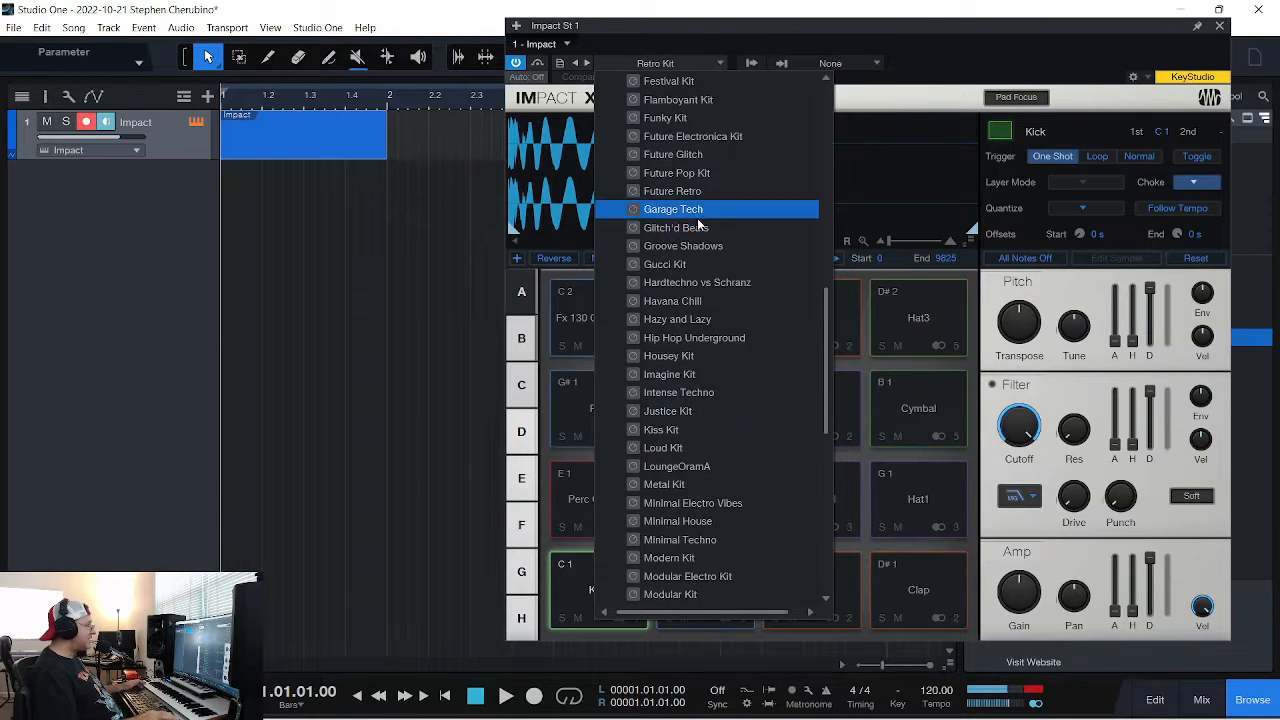
pyautogui.scroll(5, 668, 190)
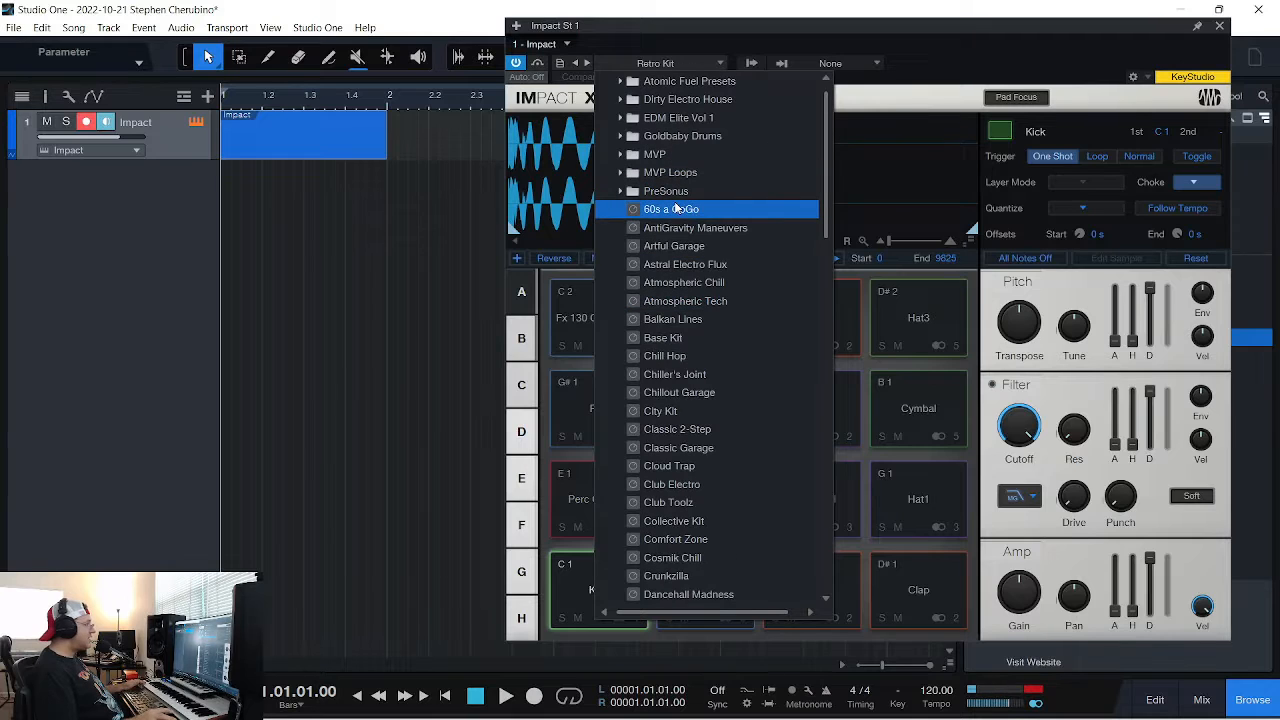
pyautogui.click(678, 208)
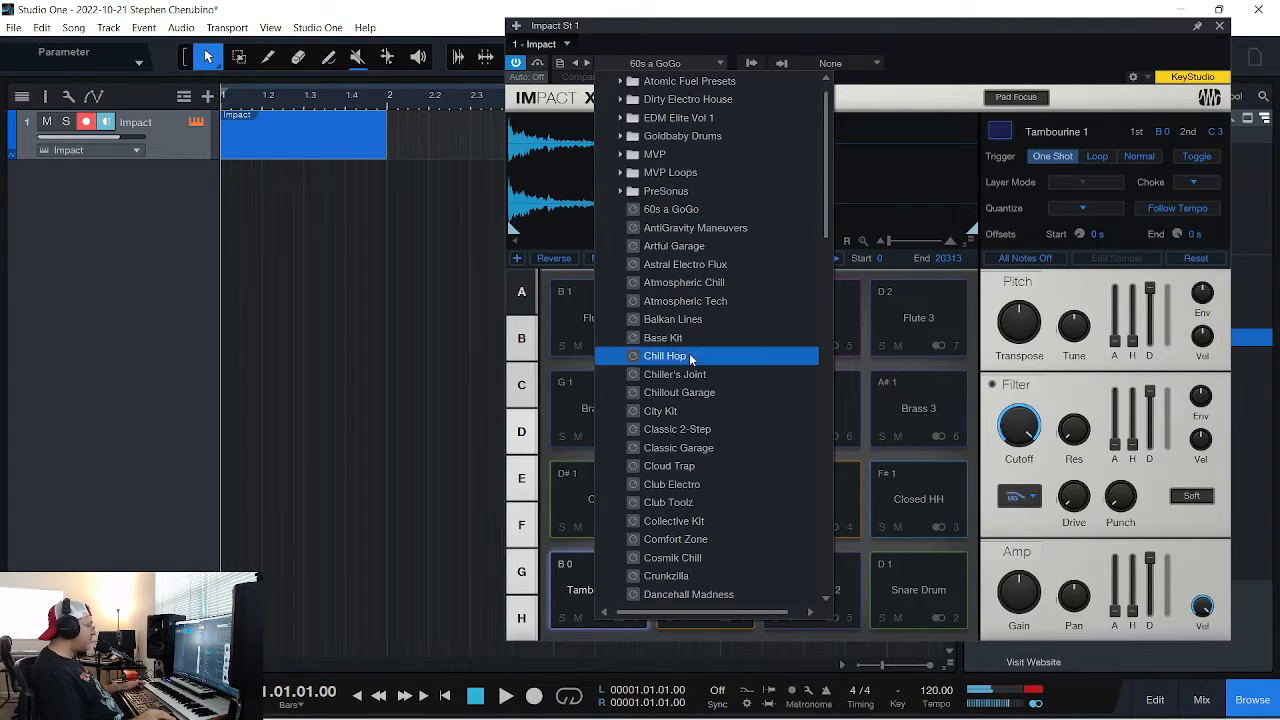
pyautogui.click(685, 412)
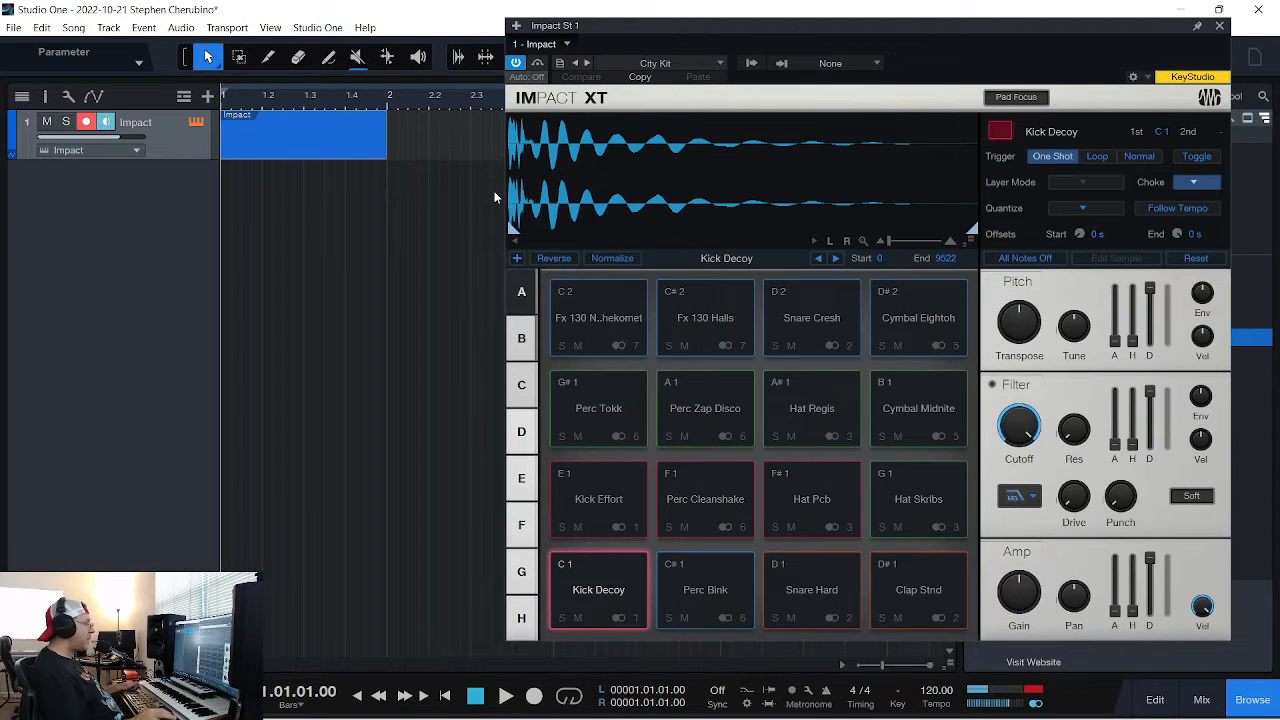
pyautogui.moveTo(684, 26); pyautogui.dragTo(688, 33)
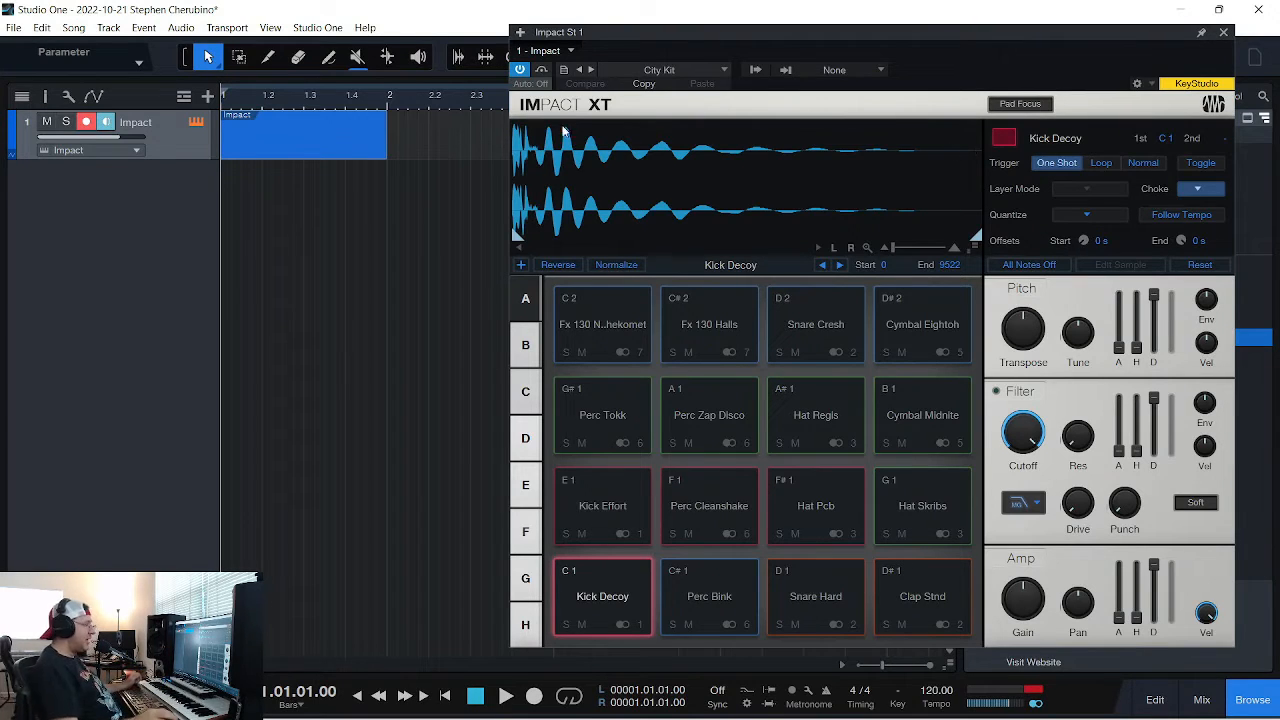
# Open the Impact part for note editing and place Kick Decoy notes on all four beats of bar 1
pyautogui.doubleClick(322, 145)
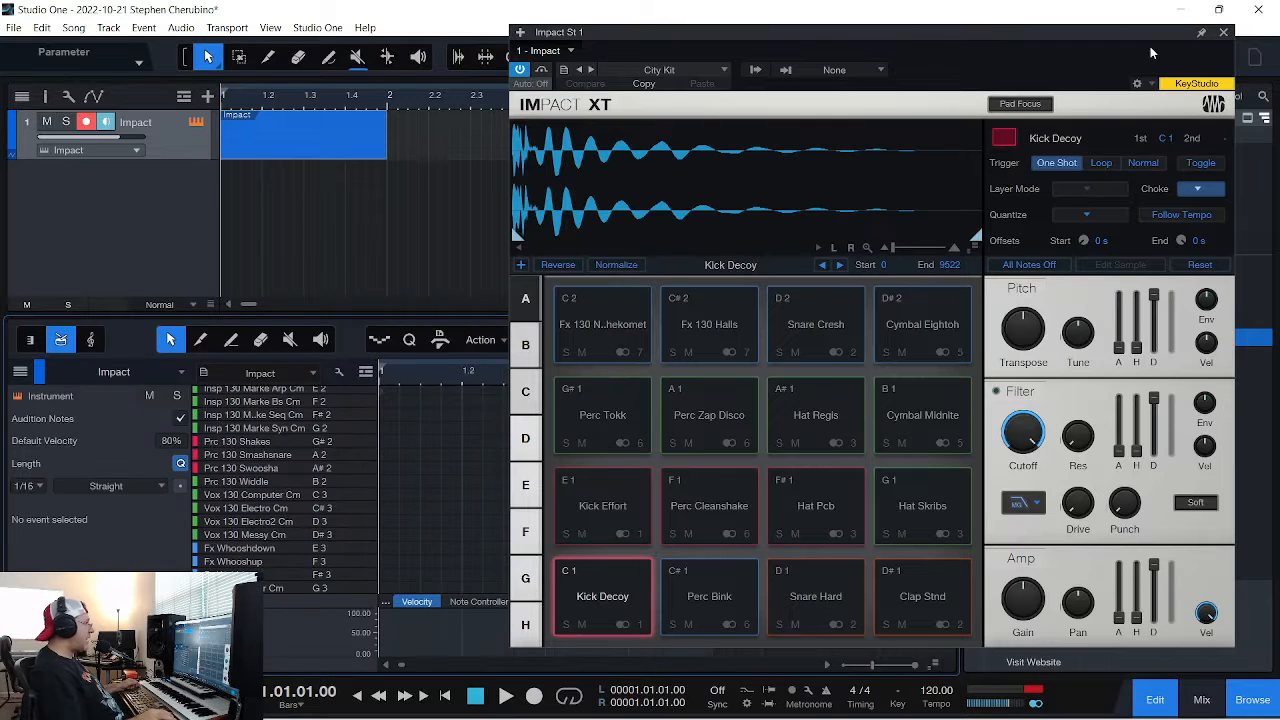
pyautogui.click(1223, 33)
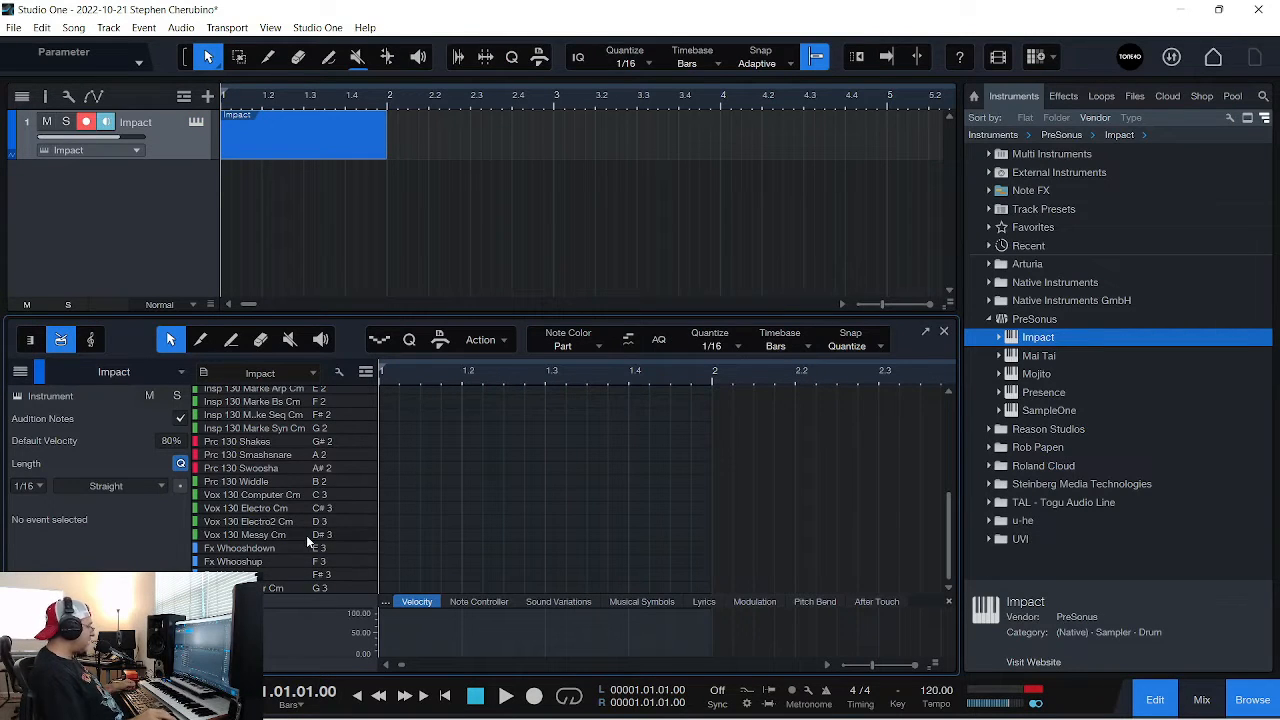
pyautogui.scroll(10, 308, 541)
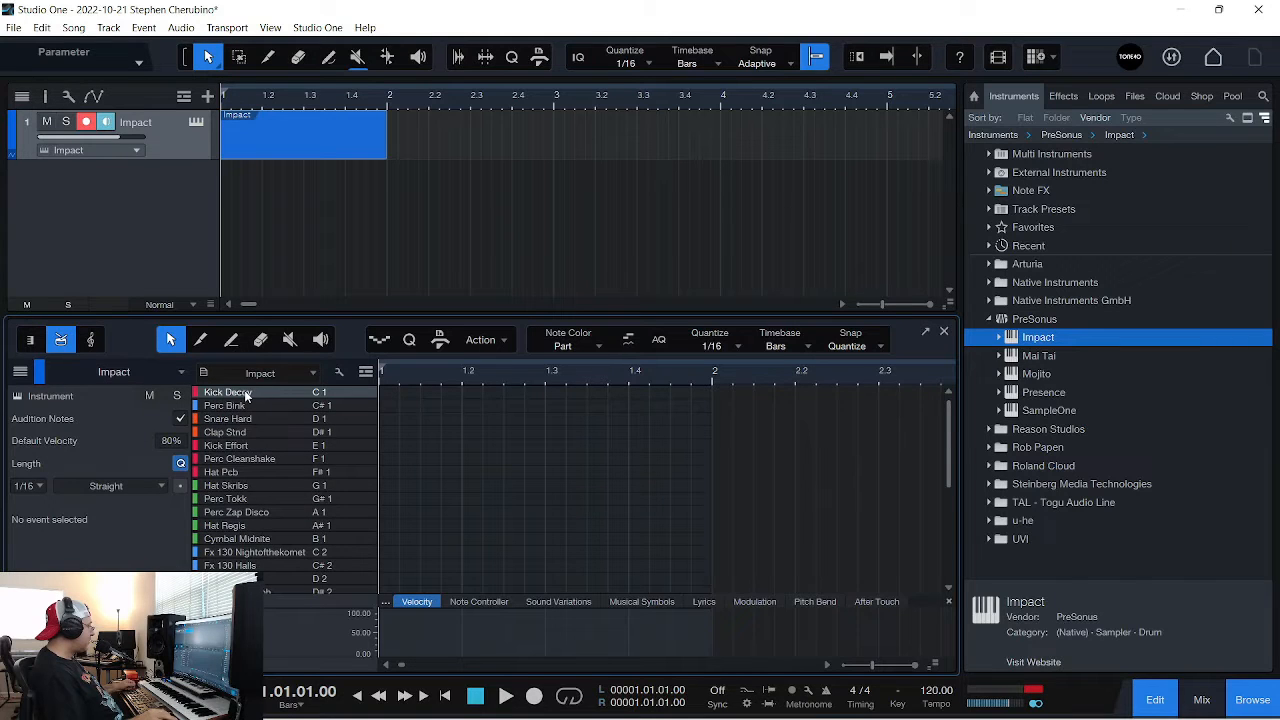
pyautogui.click(384, 392)
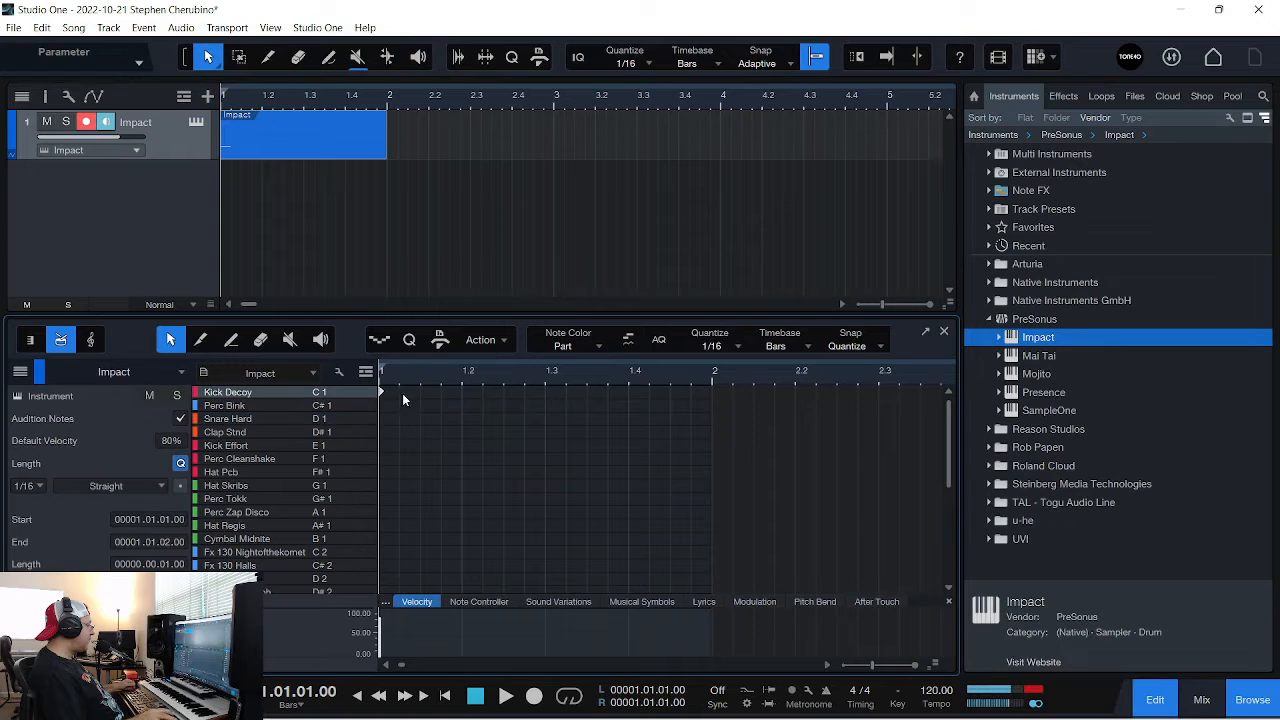
pyautogui.click(464, 391)
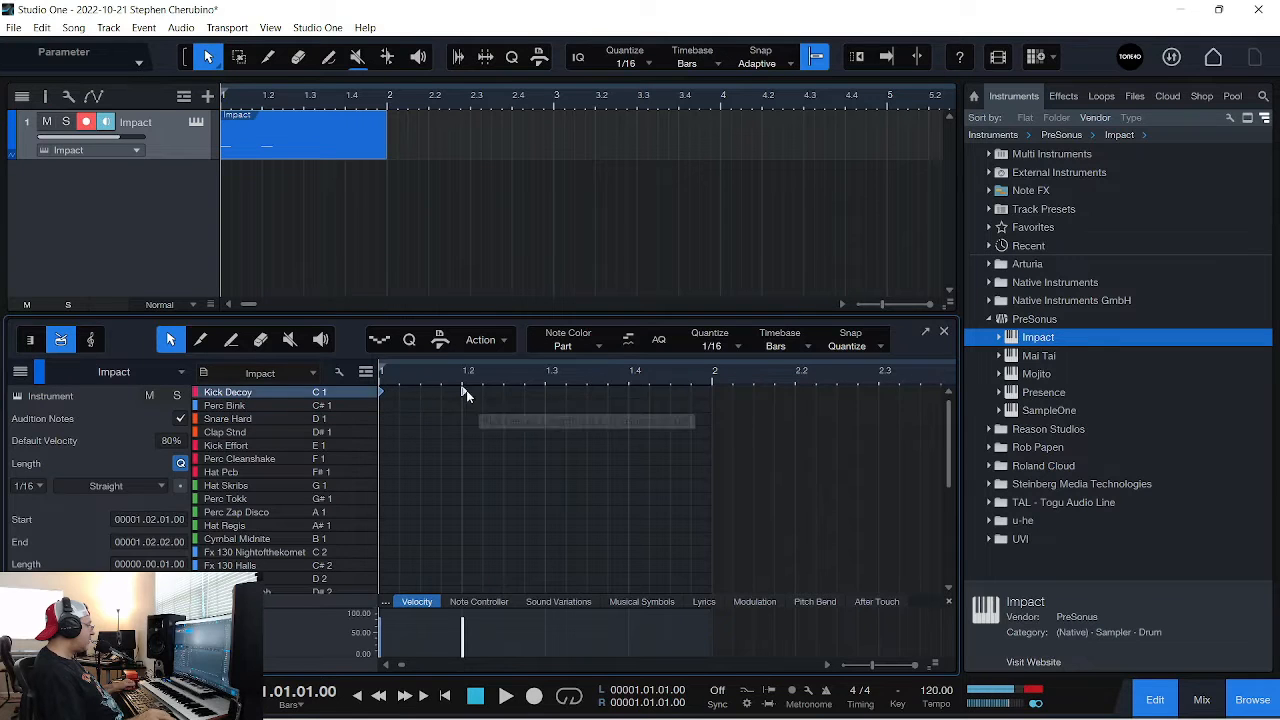
pyautogui.click(546, 391)
pyautogui.click(634, 392)
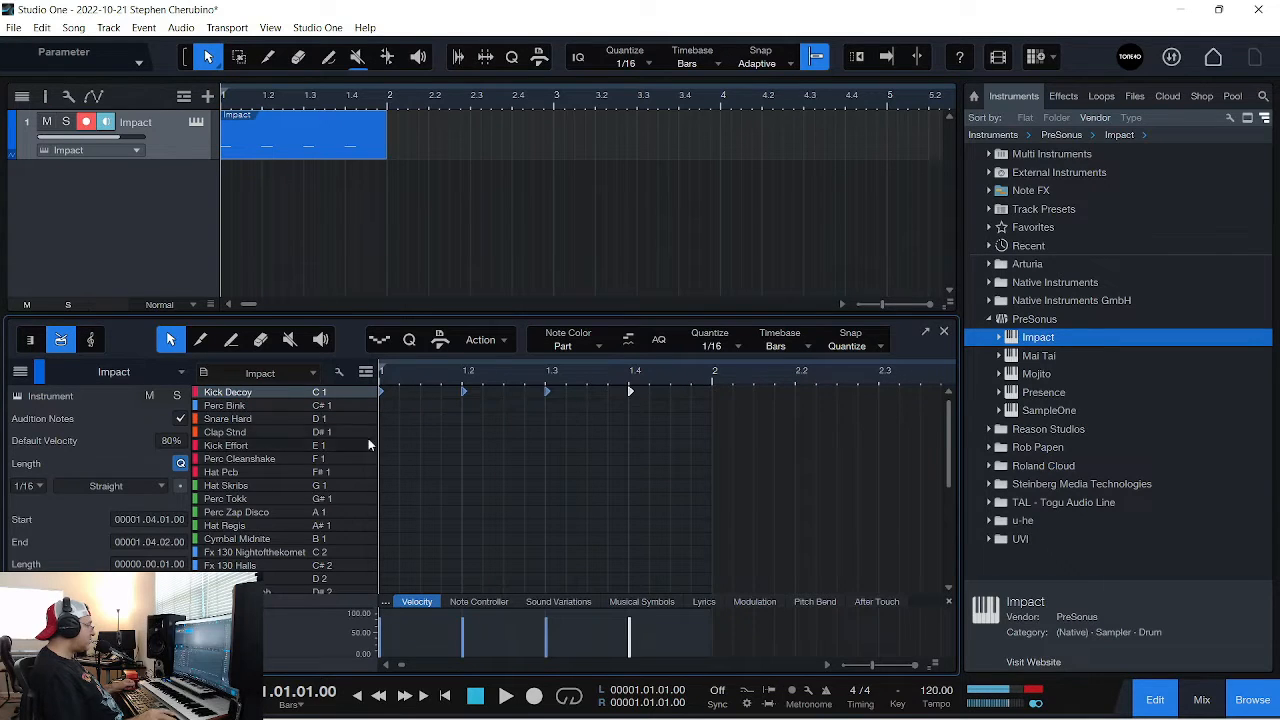
# Add Snare Hard and Clap Stnd notes on beats 2 and 4 of bar 1
pyautogui.click(464, 419)
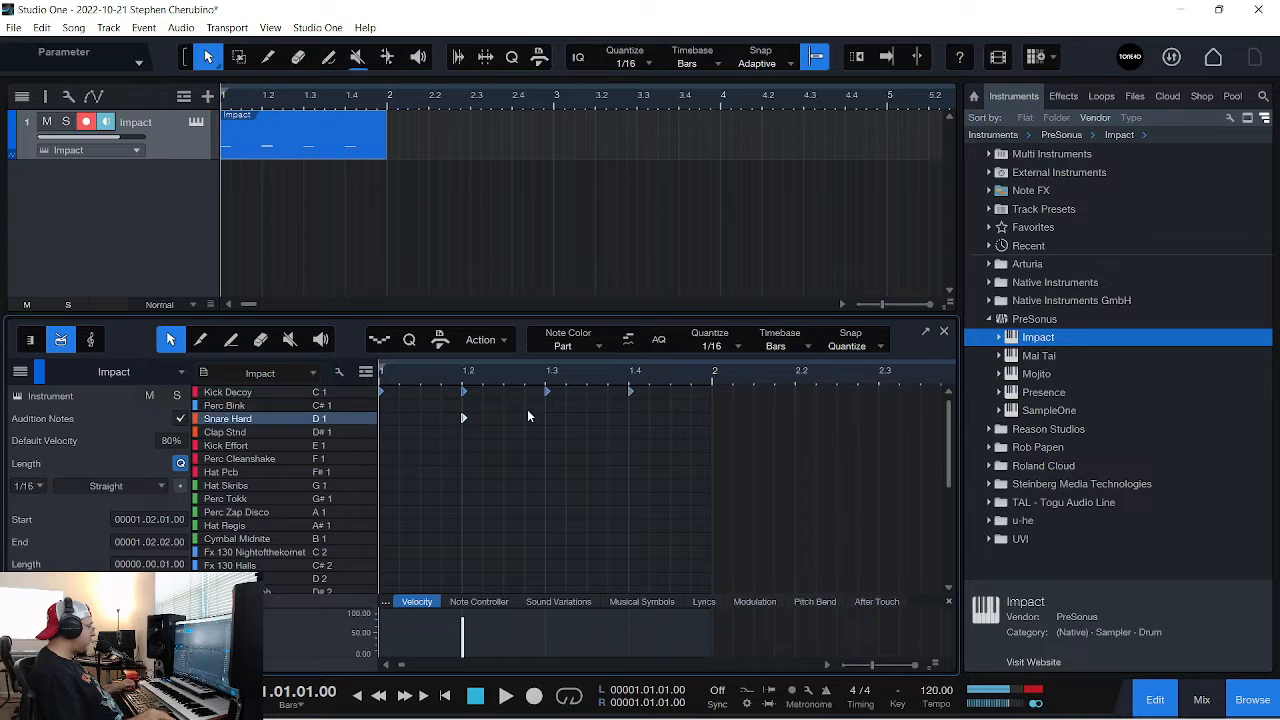
pyautogui.click(631, 418)
pyautogui.click(464, 431)
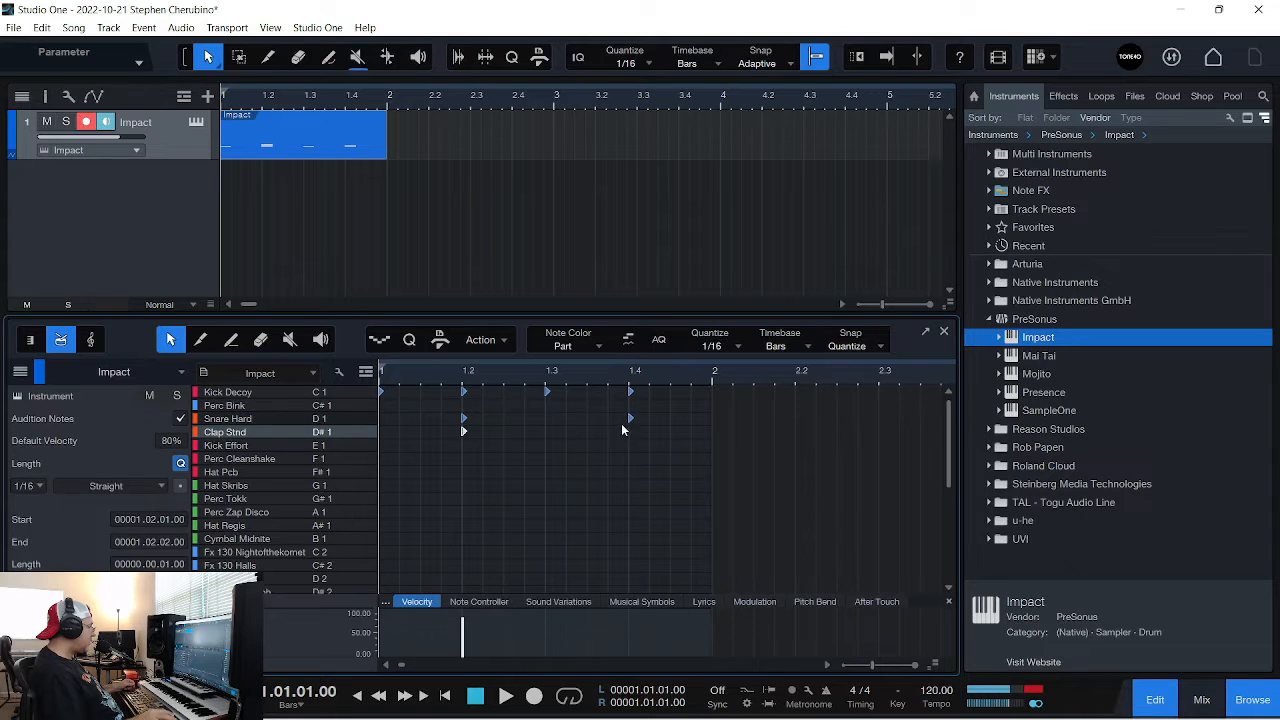
pyautogui.click(630, 431)
# Set the loop range to the one-bar Impact part and play it back with looping enabled
pyautogui.click(320, 145)
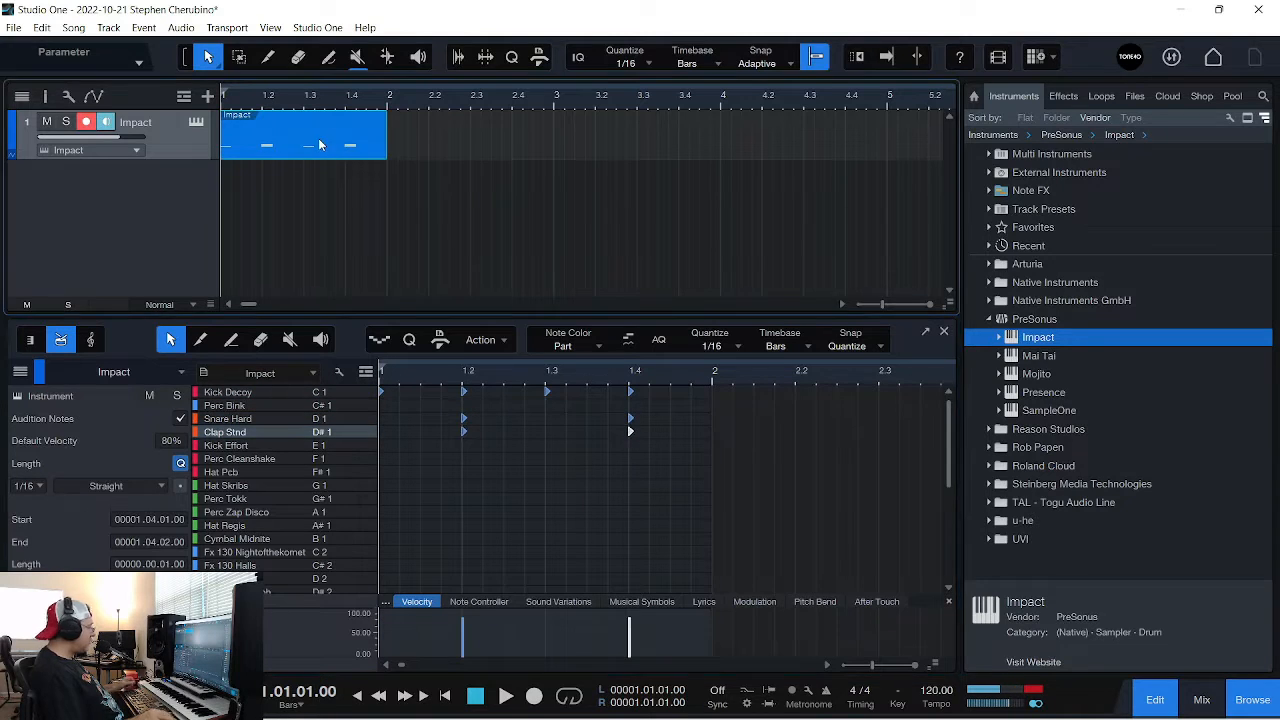
pyautogui.press('p')
pyautogui.press('space')
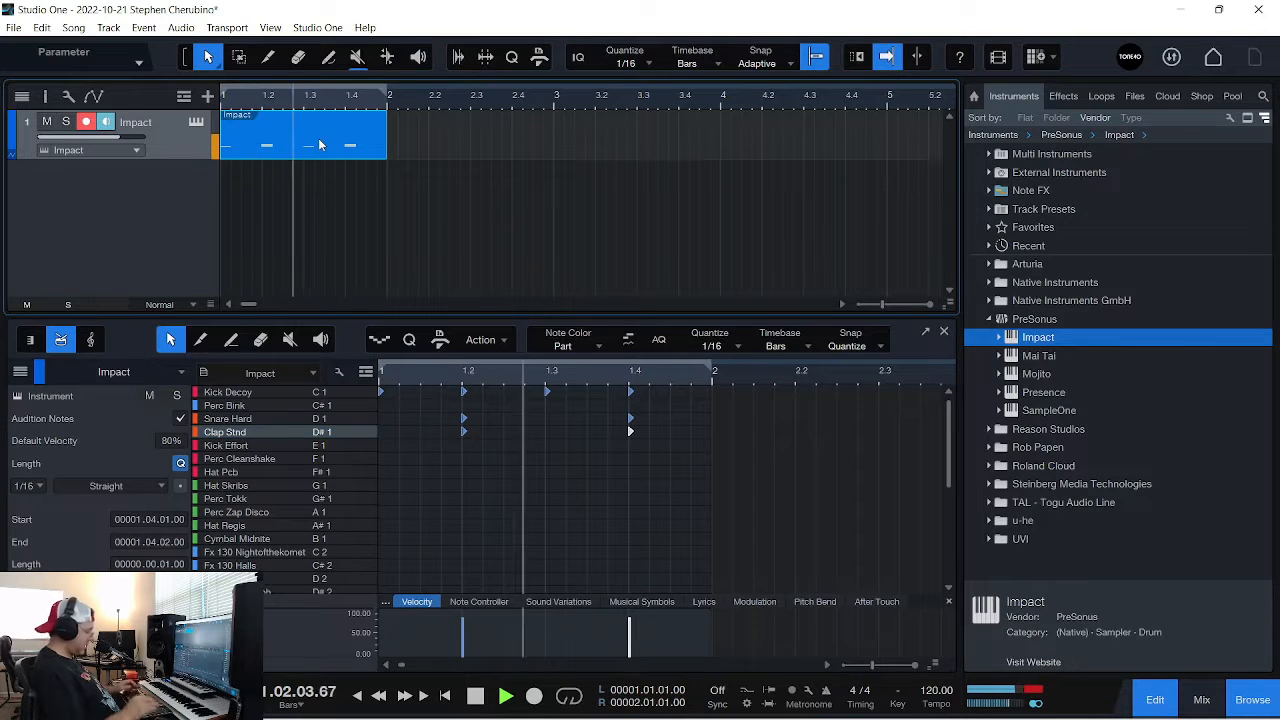
pyautogui.press('KP_Divide')
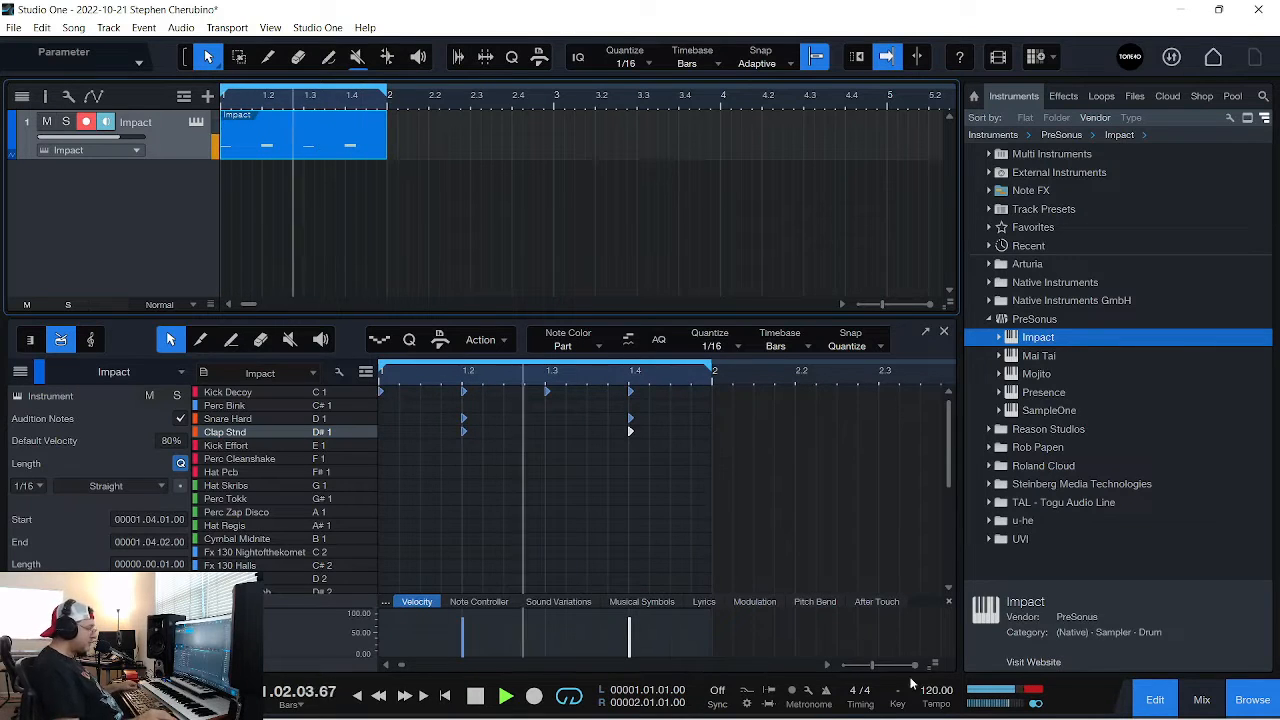
# Raise the song tempo to 128 BPM while the loop plays and stop playback
pyautogui.scroll(3, 935, 690)
pyautogui.scroll(5, 935, 690)
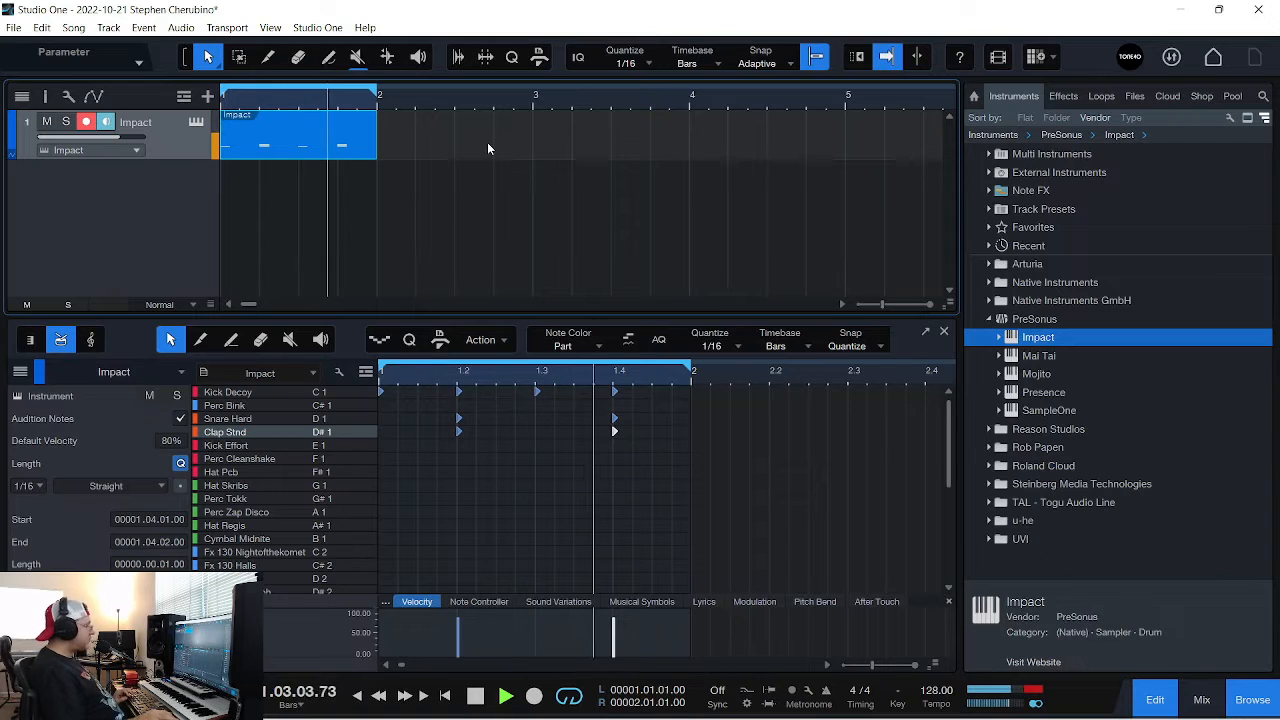
pyautogui.press('space')
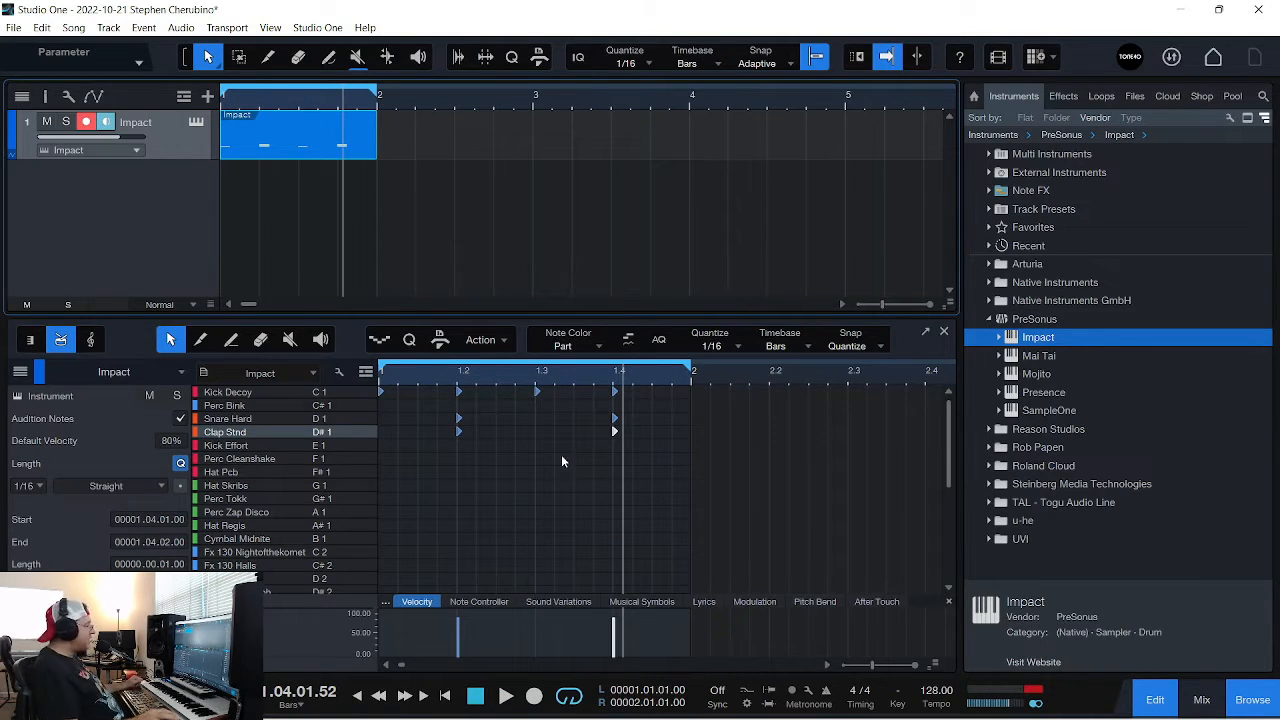
# Audition the Perc Tokk, Perc Zap Disco, Hat Regis, Hat Skribs and Hat Pcb sounds in the drum editor
pyautogui.click(214, 498)
pyautogui.click(228, 513)
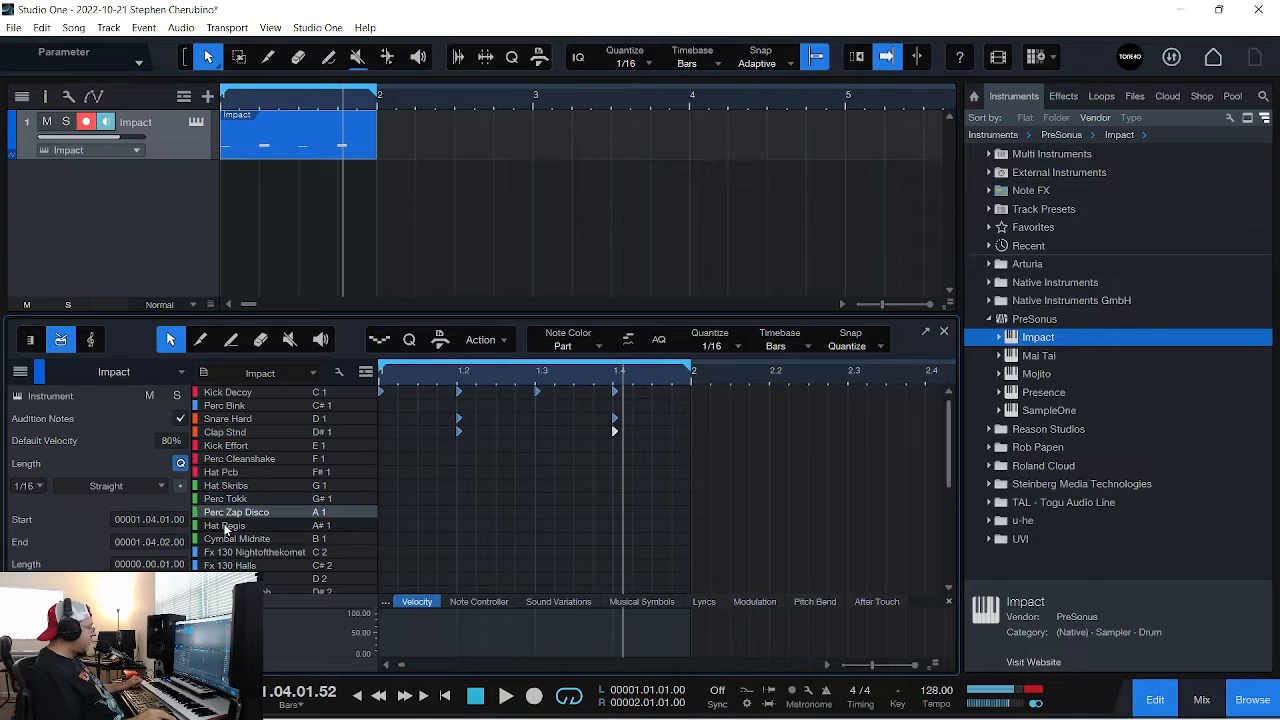
pyautogui.click(228, 526)
pyautogui.click(228, 486)
pyautogui.click(230, 498)
pyautogui.click(229, 473)
pyautogui.click(225, 500)
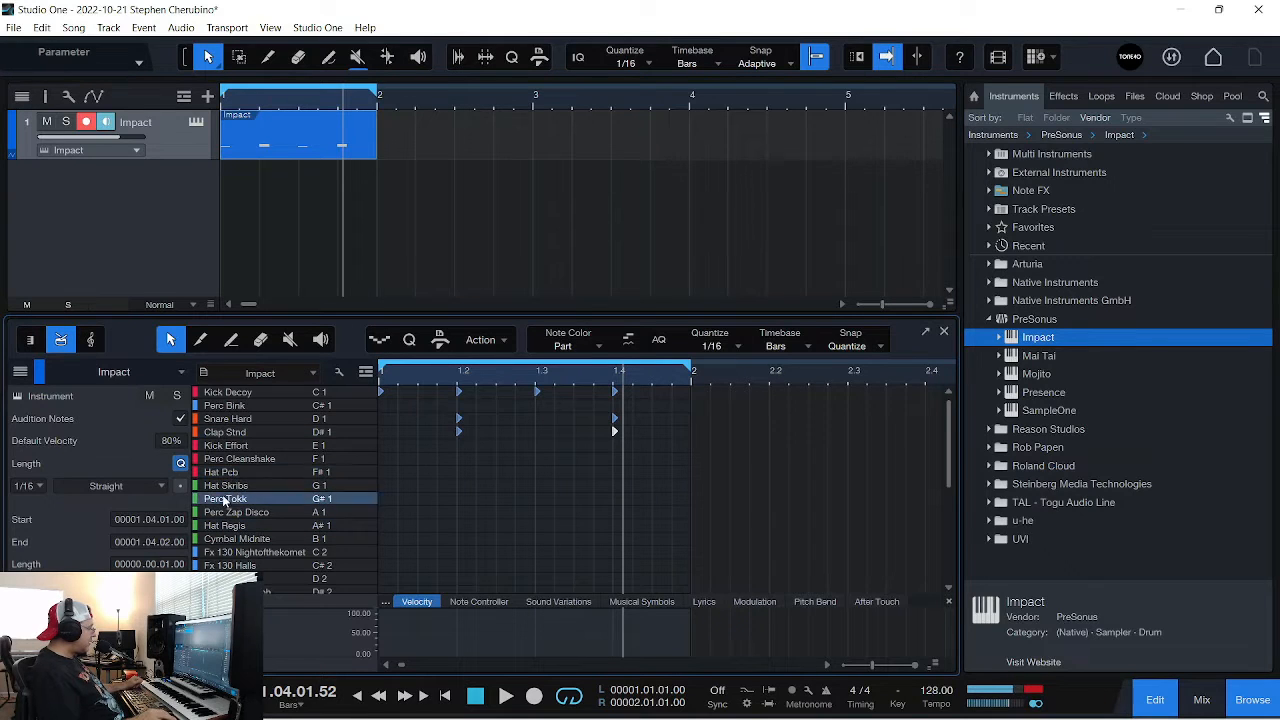
pyautogui.click(226, 473)
pyautogui.click(231, 499)
# Add Perc Tokk notes at 1.1.3, 1.2.3, 1.2.4, 1.3.2 and 1.4.2
pyautogui.click(420, 498)
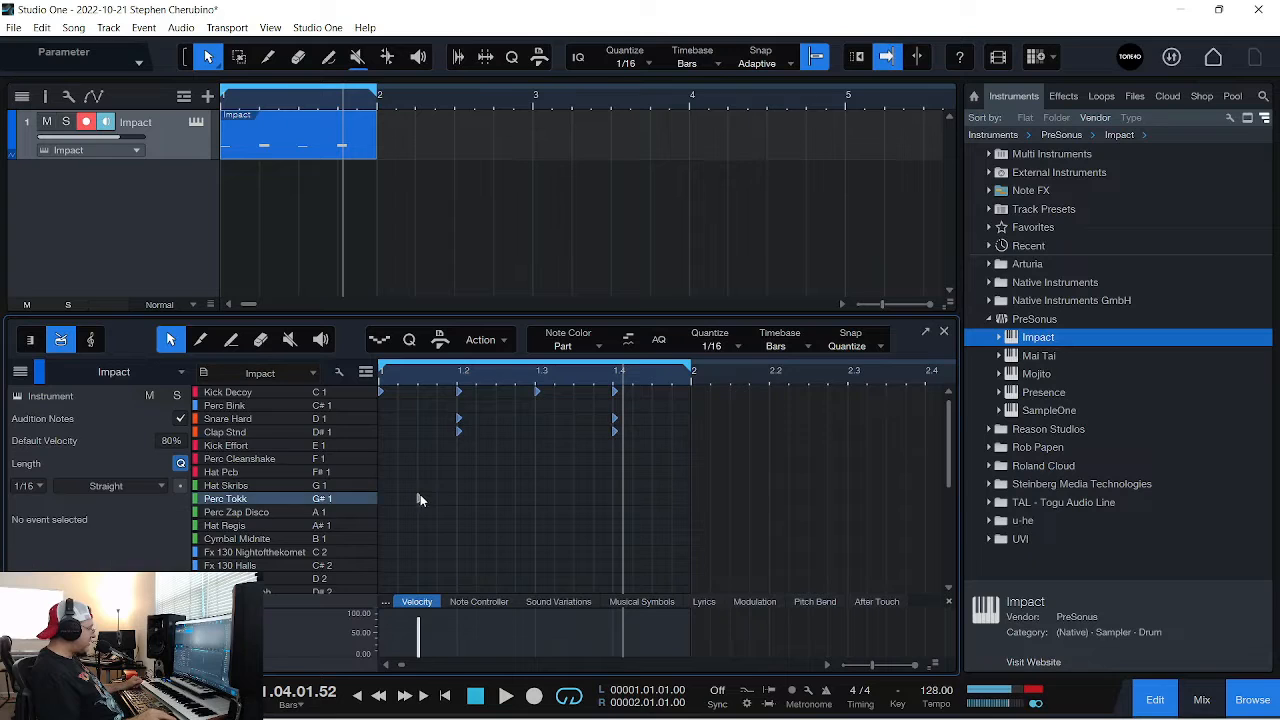
pyautogui.click(497, 498)
pyautogui.click(517, 498)
pyautogui.click(556, 498)
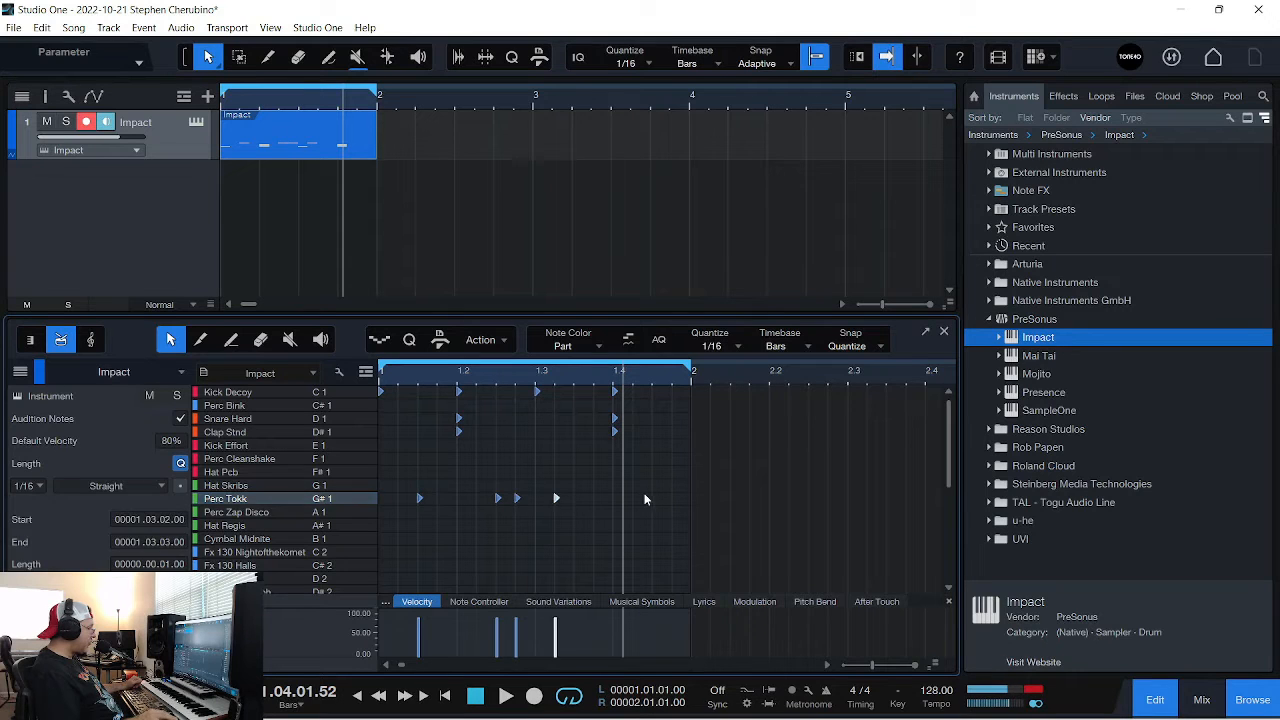
pyautogui.click(634, 498)
# Add Hat Pcb notes at 1.1.1, 1.1.2, 1.1.4, 1.2.1, 1.2.3, 1.3.2 and 1.3.3, plus a Perc Cleanshake note at 1.3.2
pyautogui.click(234, 473)
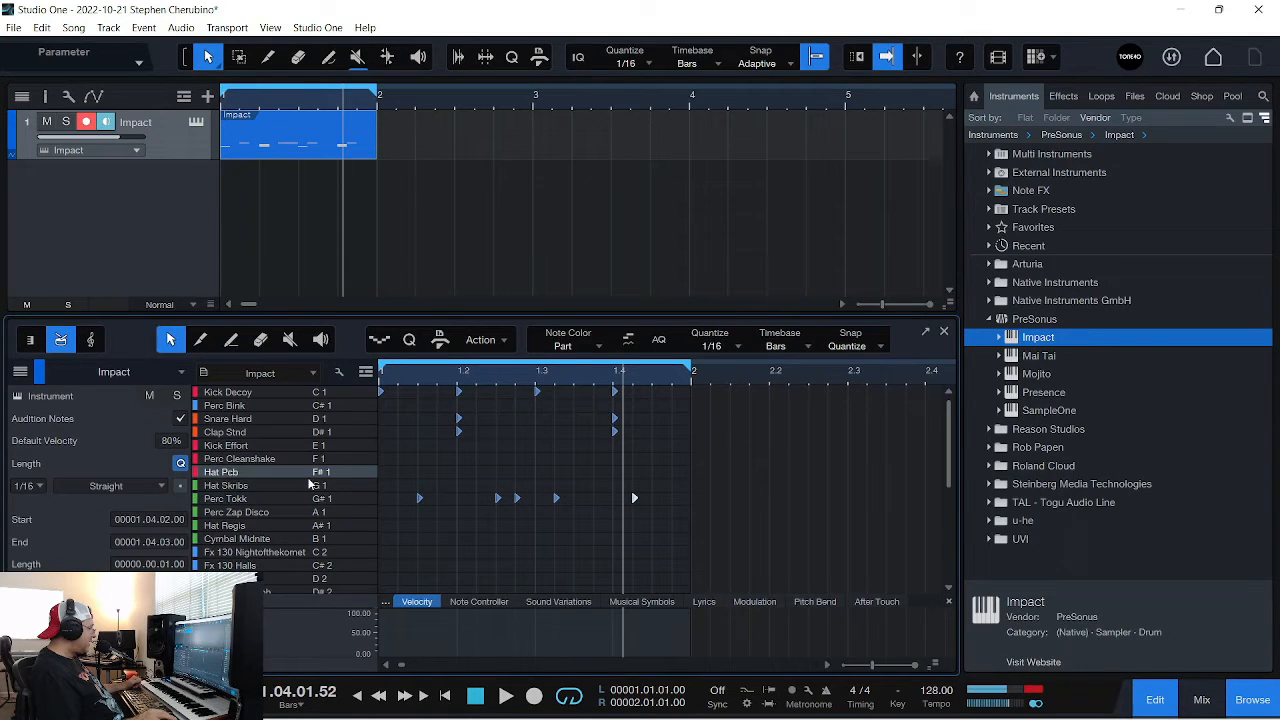
pyautogui.click(381, 472)
pyautogui.click(399, 472)
pyautogui.click(438, 472)
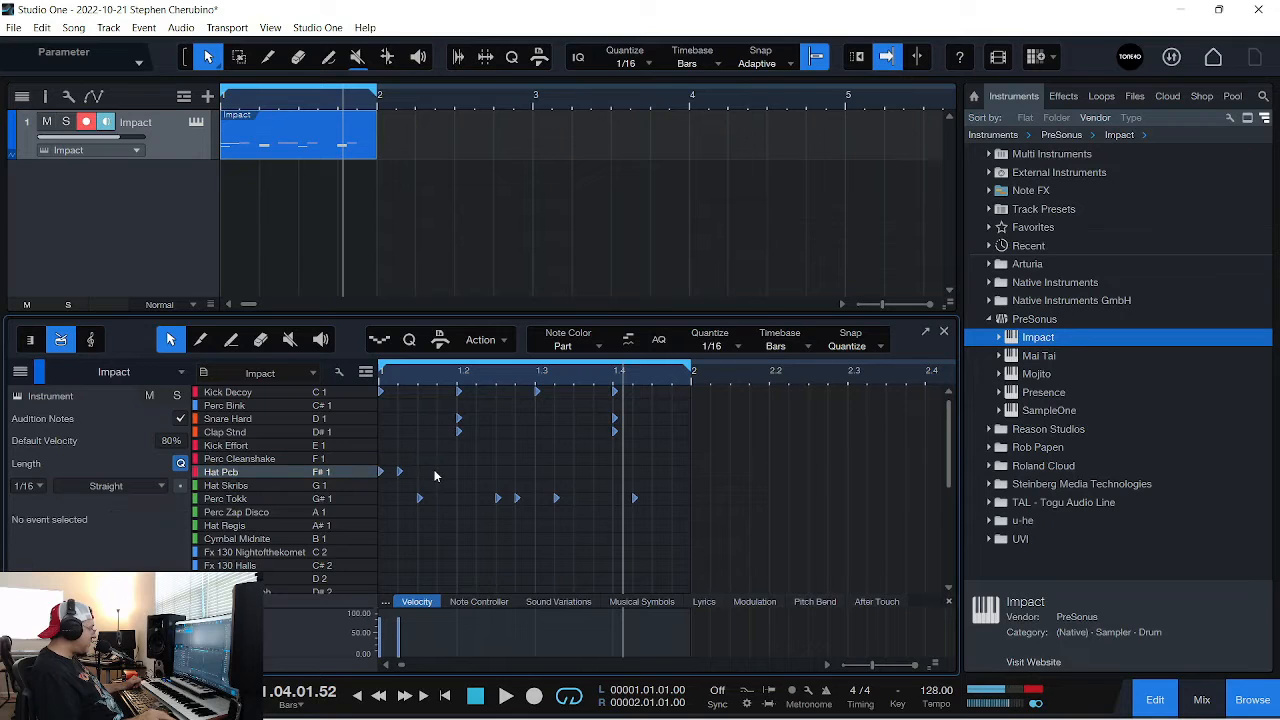
pyautogui.click(458, 472)
pyautogui.click(497, 472)
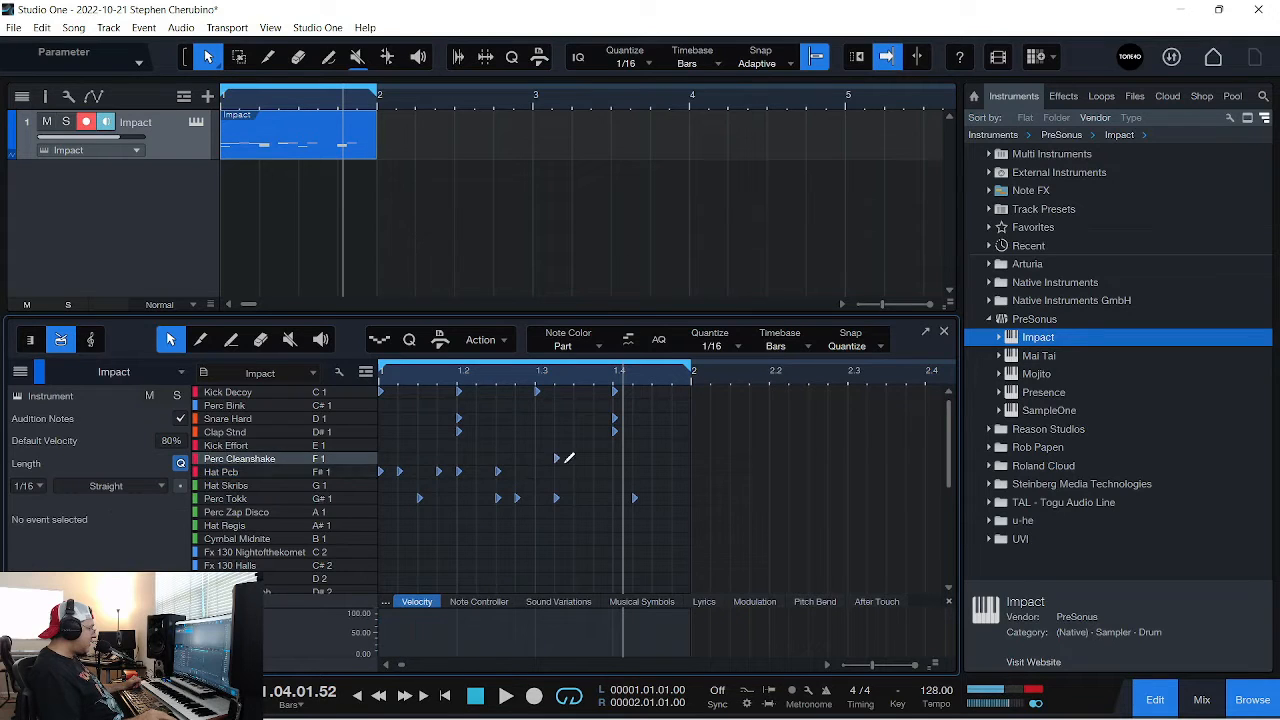
pyautogui.click(556, 472)
pyautogui.doubleClick(584, 471)
# Add Perc Cleanshake notes at 1.1.3, 1.2.2 and 1.4.2 and play the loop
pyautogui.click(642, 458)
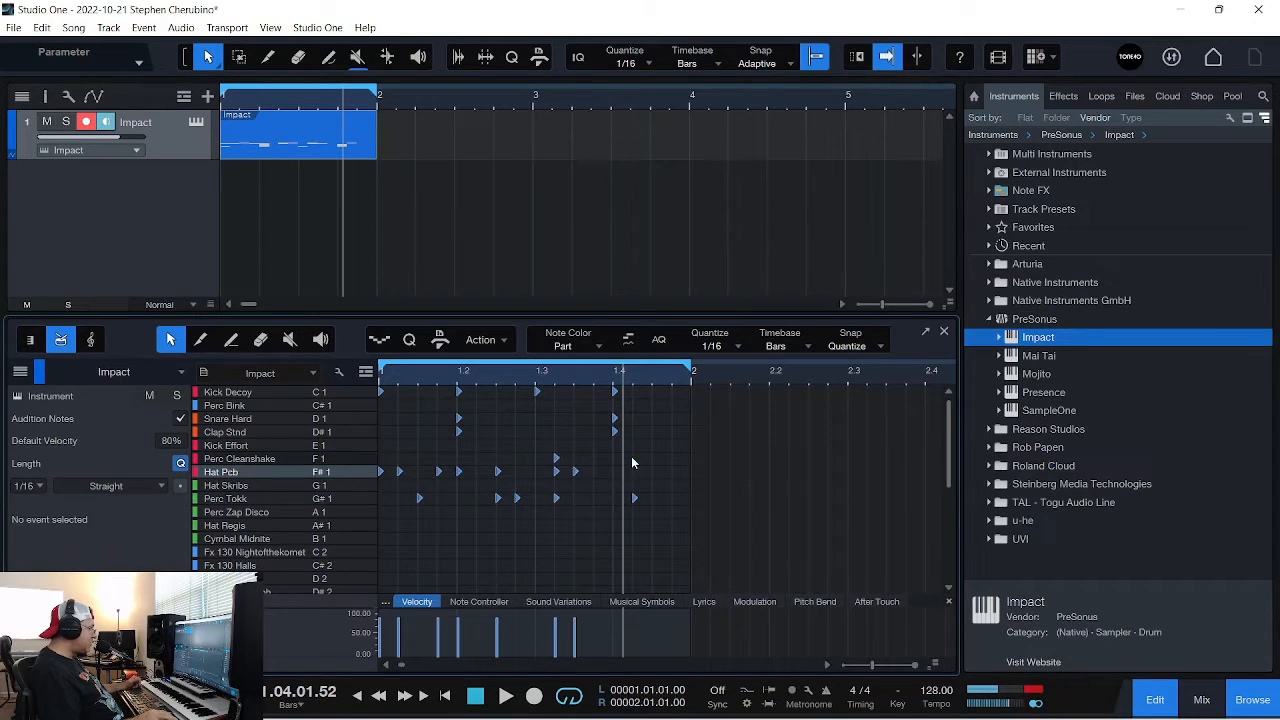
pyautogui.doubleClick(630, 458)
pyautogui.doubleClick(419, 458)
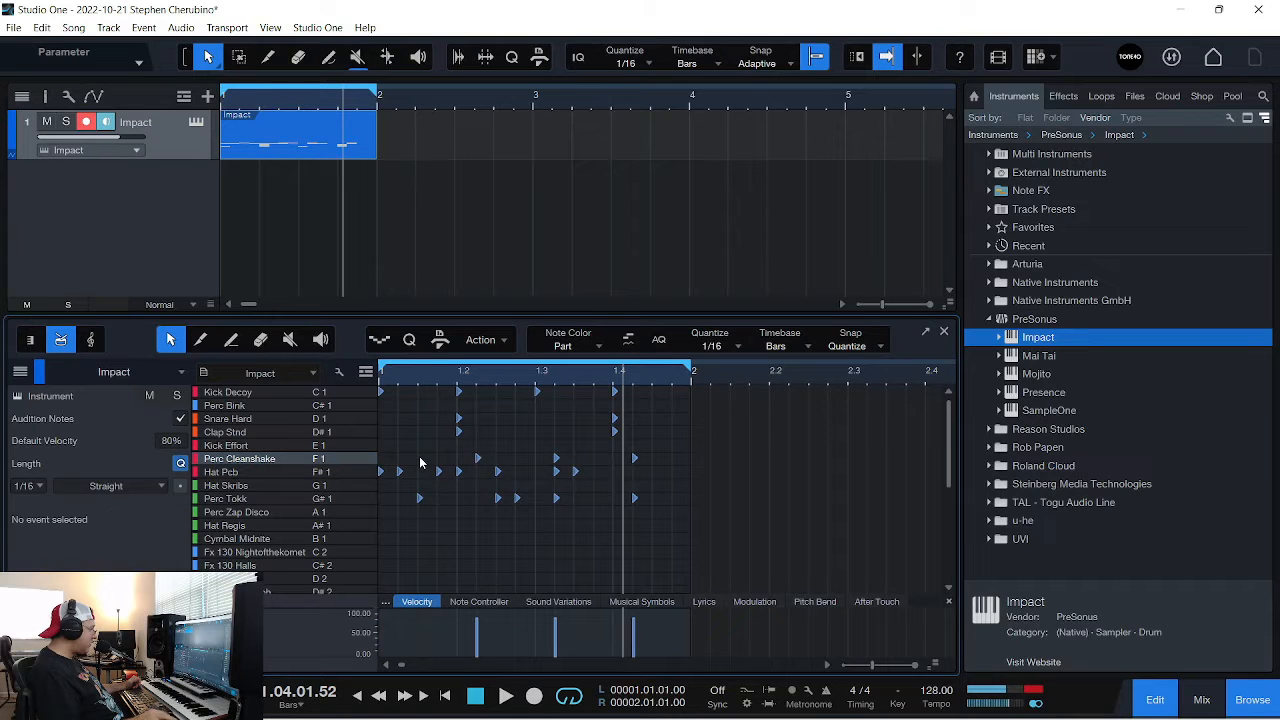
pyautogui.press('space')
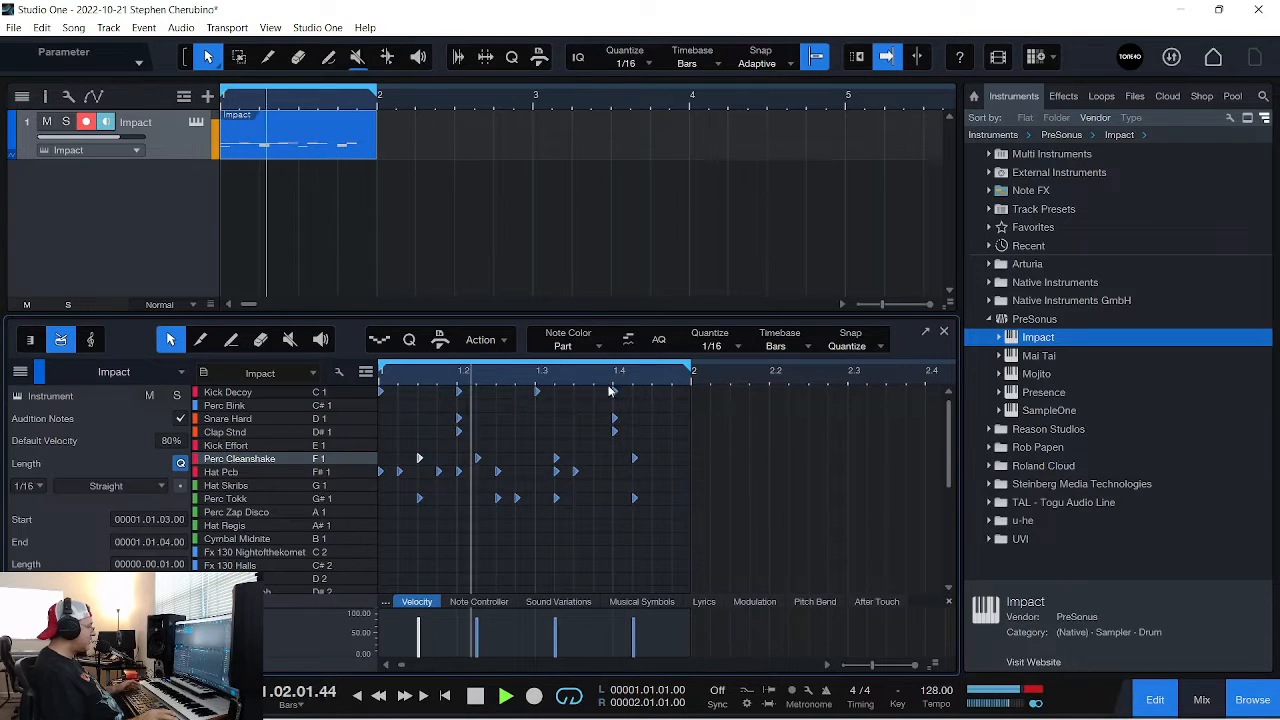
# Add Perc Cleanshake notes at 1.4.3 and 1.4.4, and lower the velocities of those at 1.4.2 and 1.4.3
pyautogui.doubleClick(654, 458)
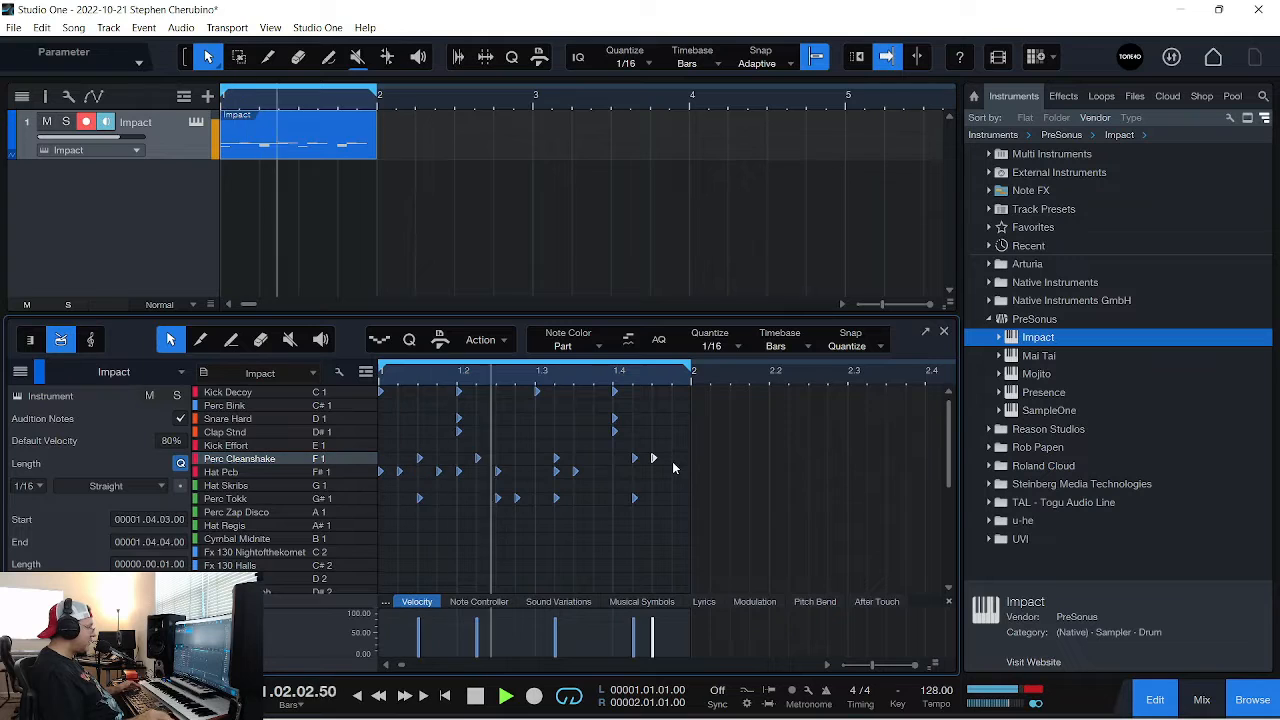
pyautogui.doubleClick(673, 458)
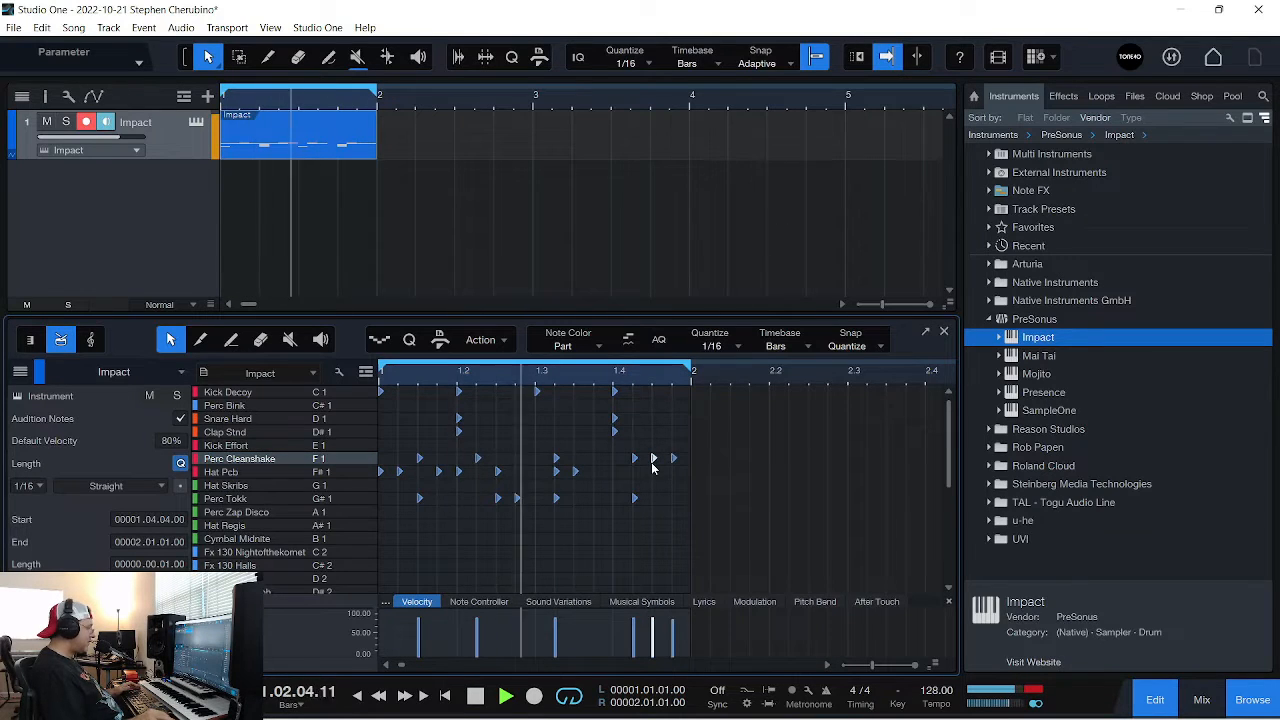
pyautogui.click(654, 640)
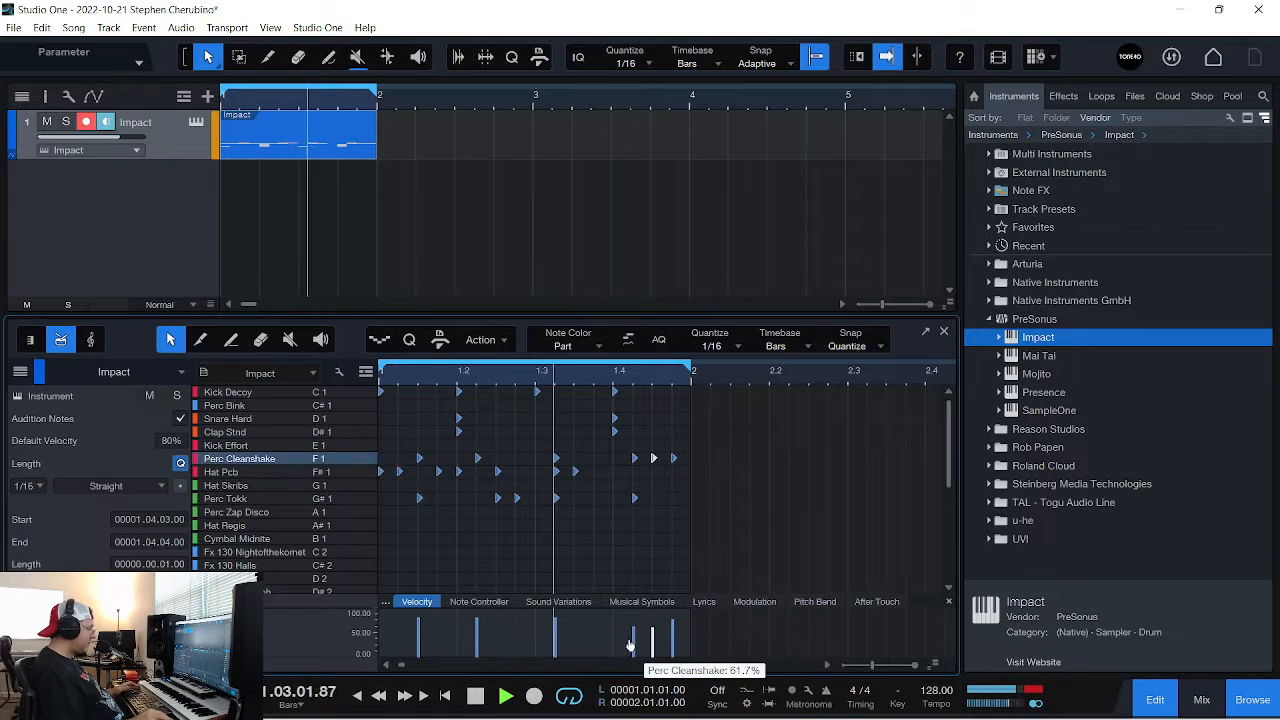
# Thin out the Perc Tokk pattern by deleting its notes at 1.2.4 and 1.3.2, keeping the one at 1.4.2
pyautogui.doubleClick(633, 498)
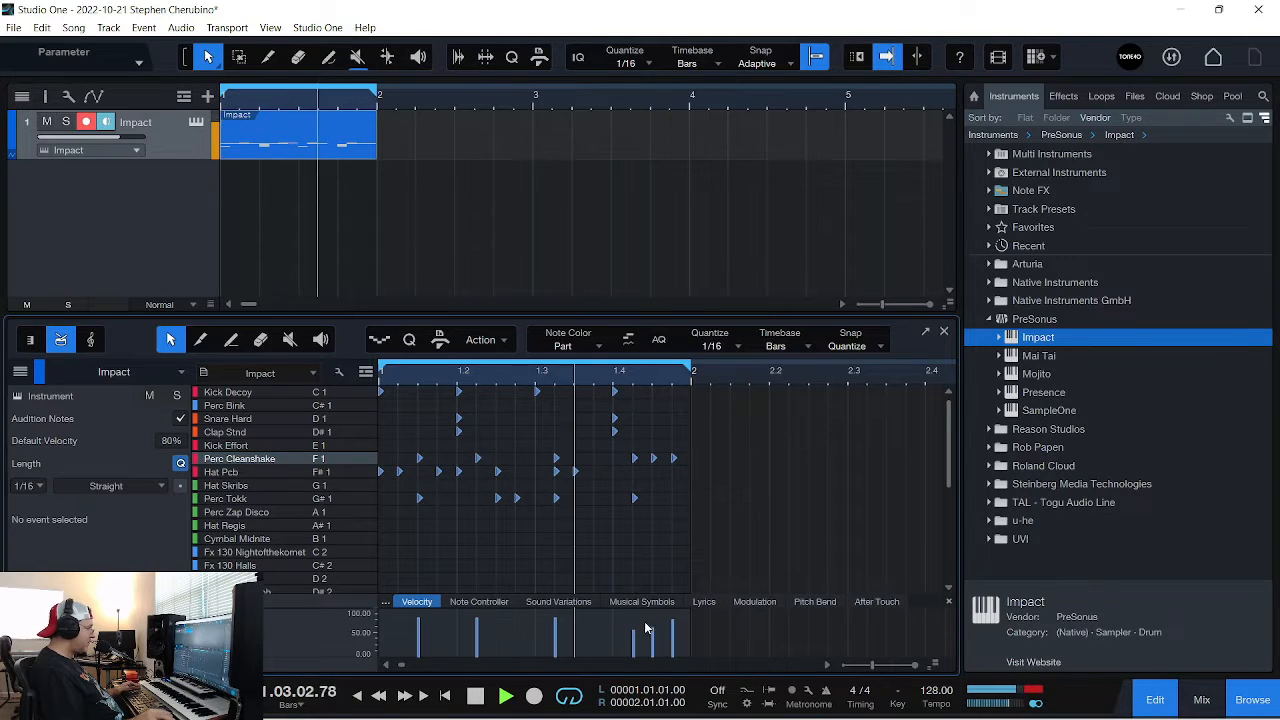
pyautogui.doubleClick(633, 498)
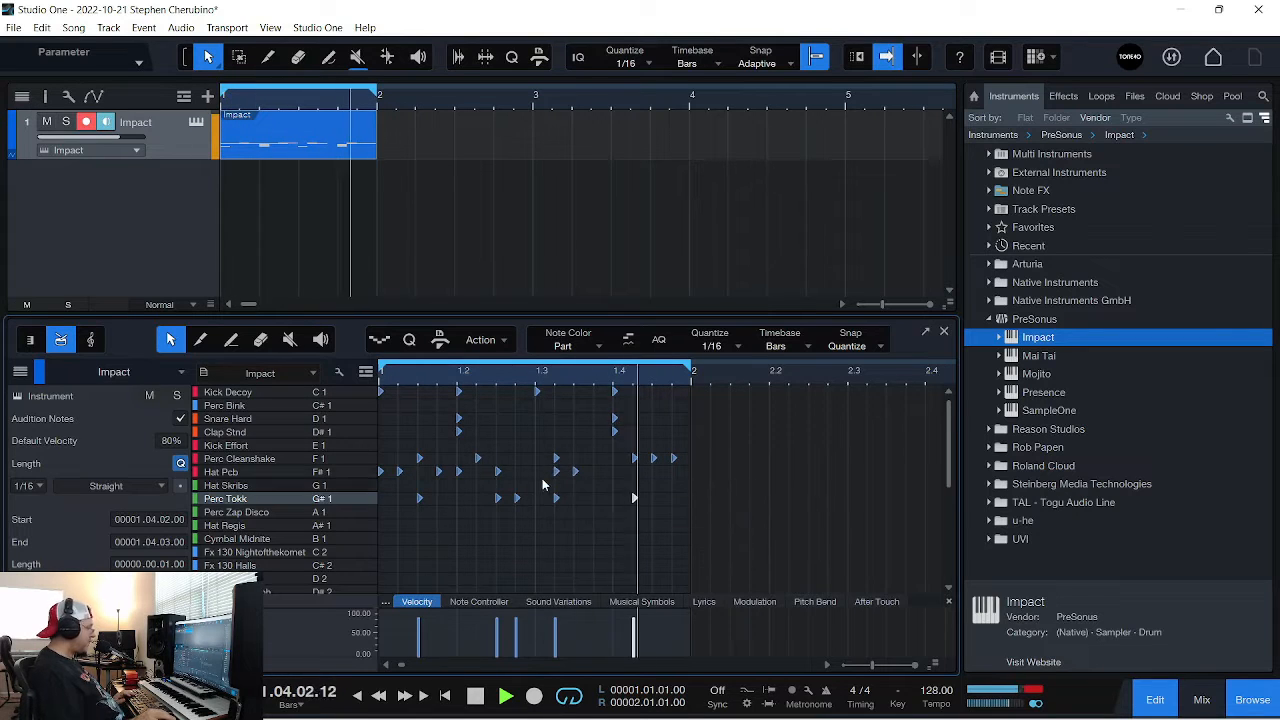
pyautogui.press('space')
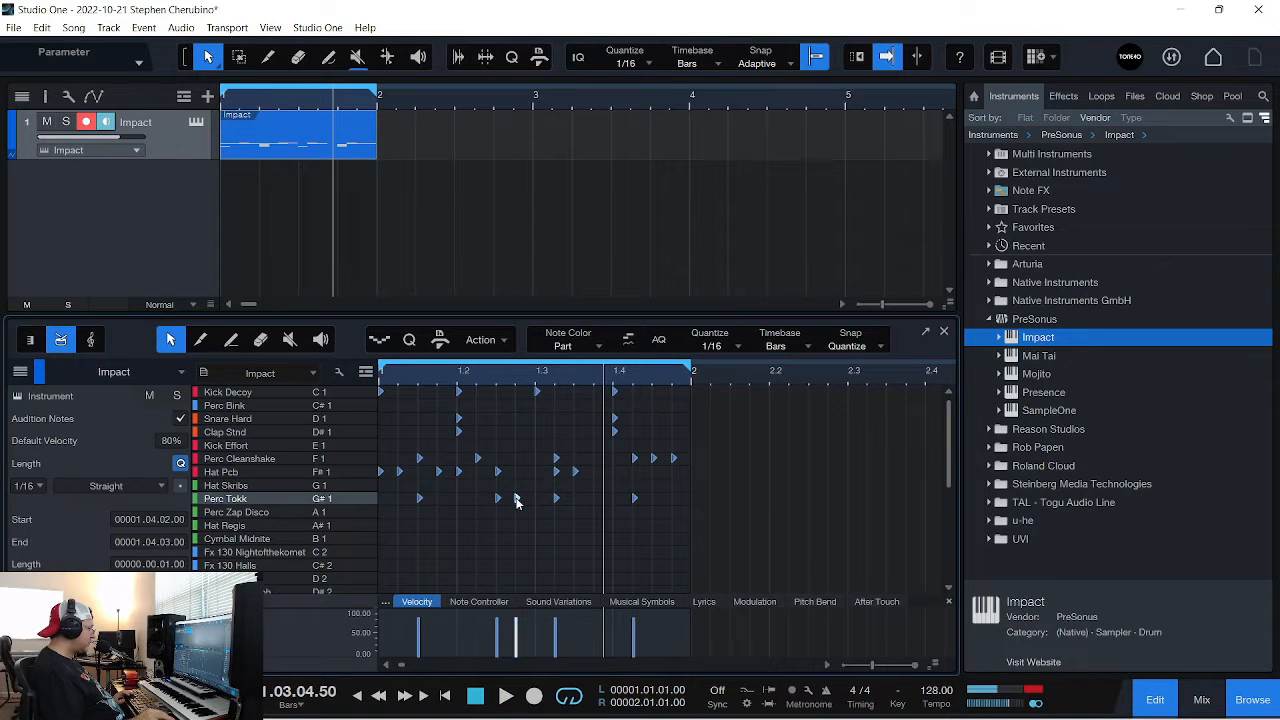
pyautogui.press('space')
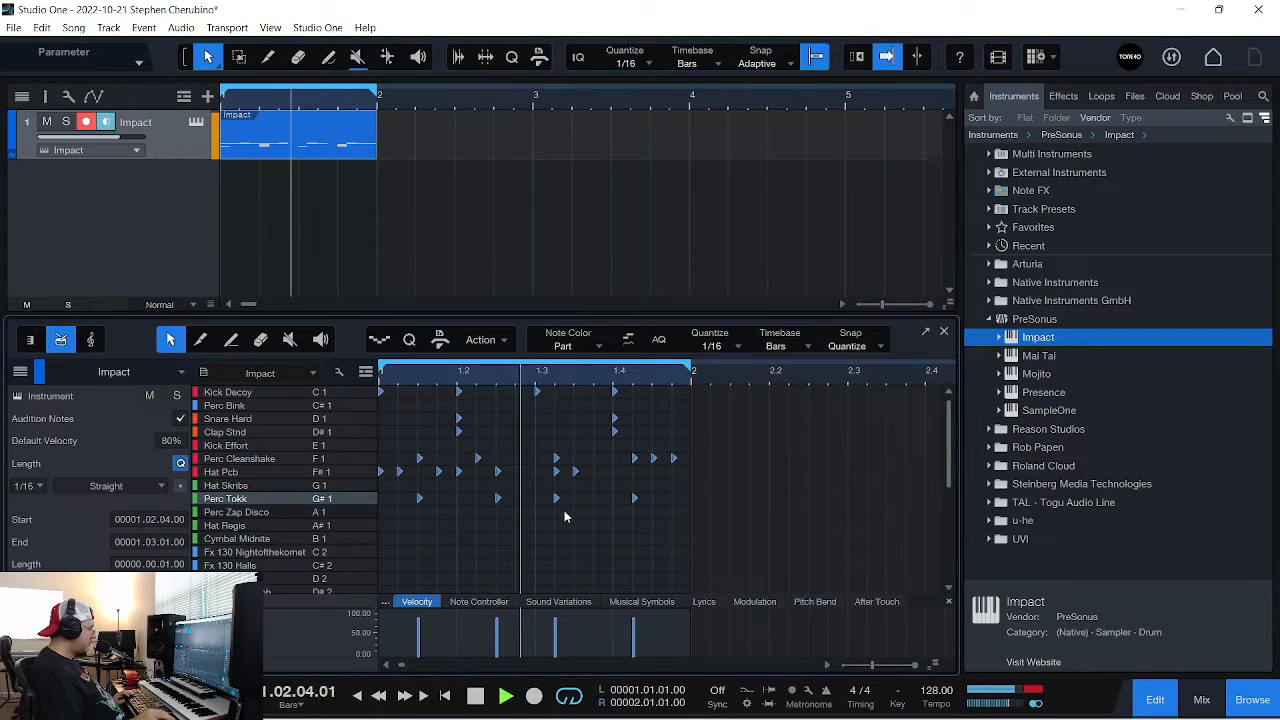
pyautogui.doubleClick(557, 499)
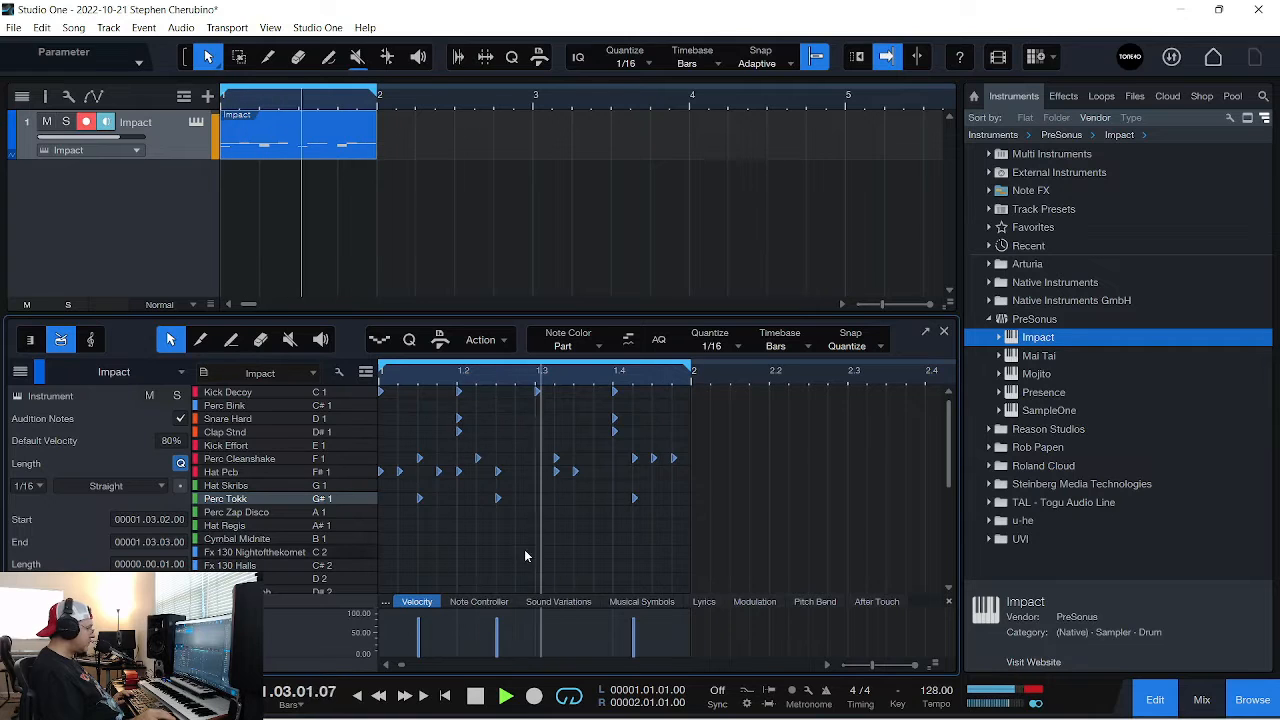
# Move the Perc Tokk note at 1.2.3 to 1.2.4, add another at 1.3.3, and stop playback after listening
pyautogui.moveTo(498, 504); pyautogui.dragTo(486, 503)
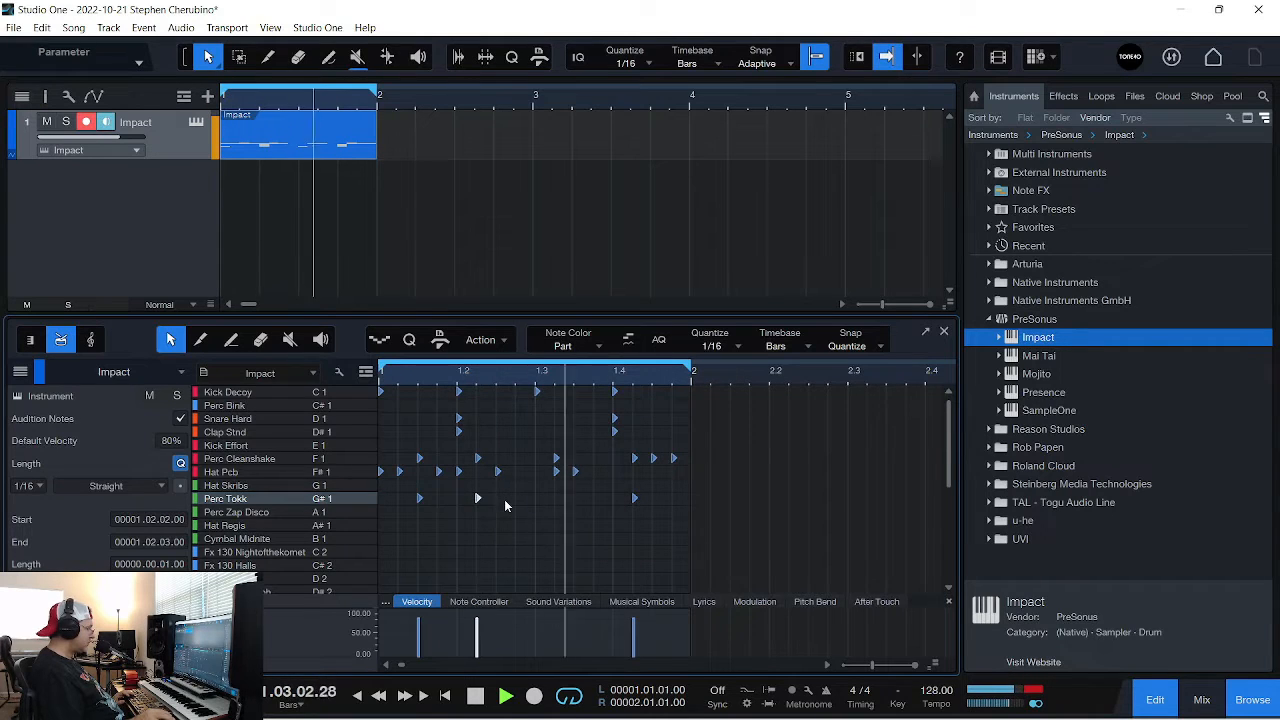
pyautogui.moveTo(479, 500); pyautogui.dragTo(518, 500)
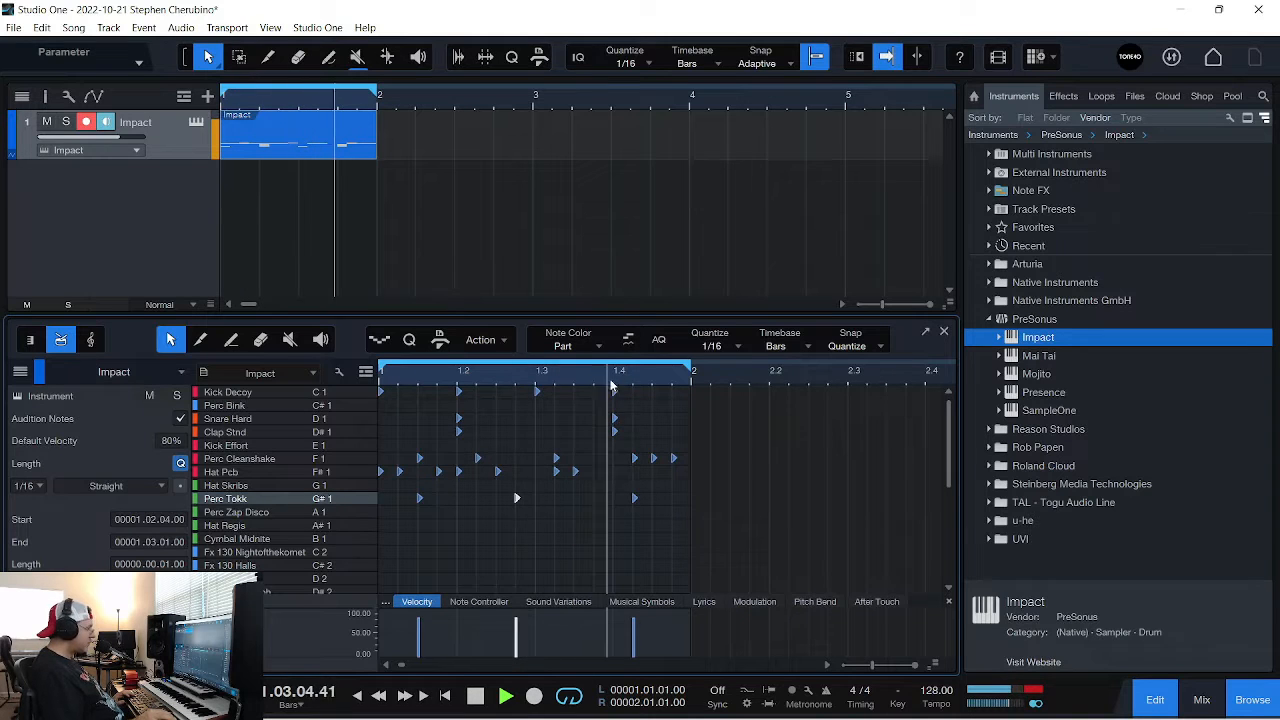
pyautogui.click(575, 497)
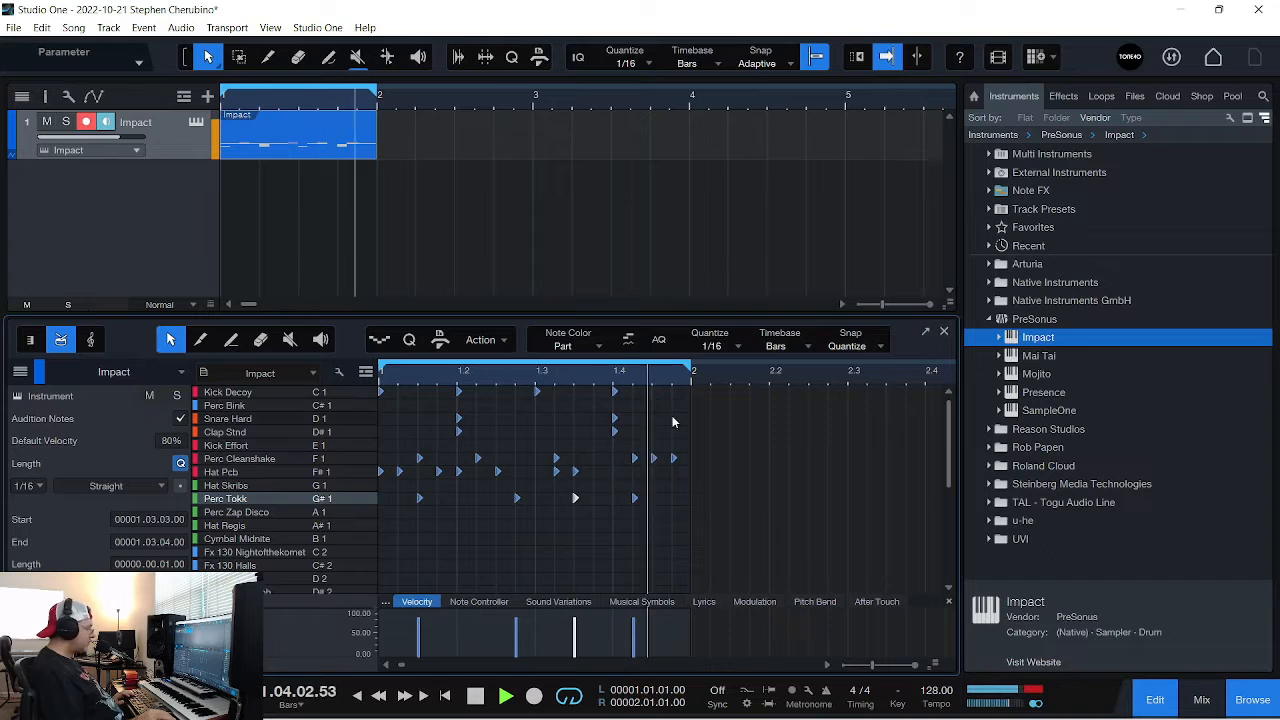
pyautogui.press('space')
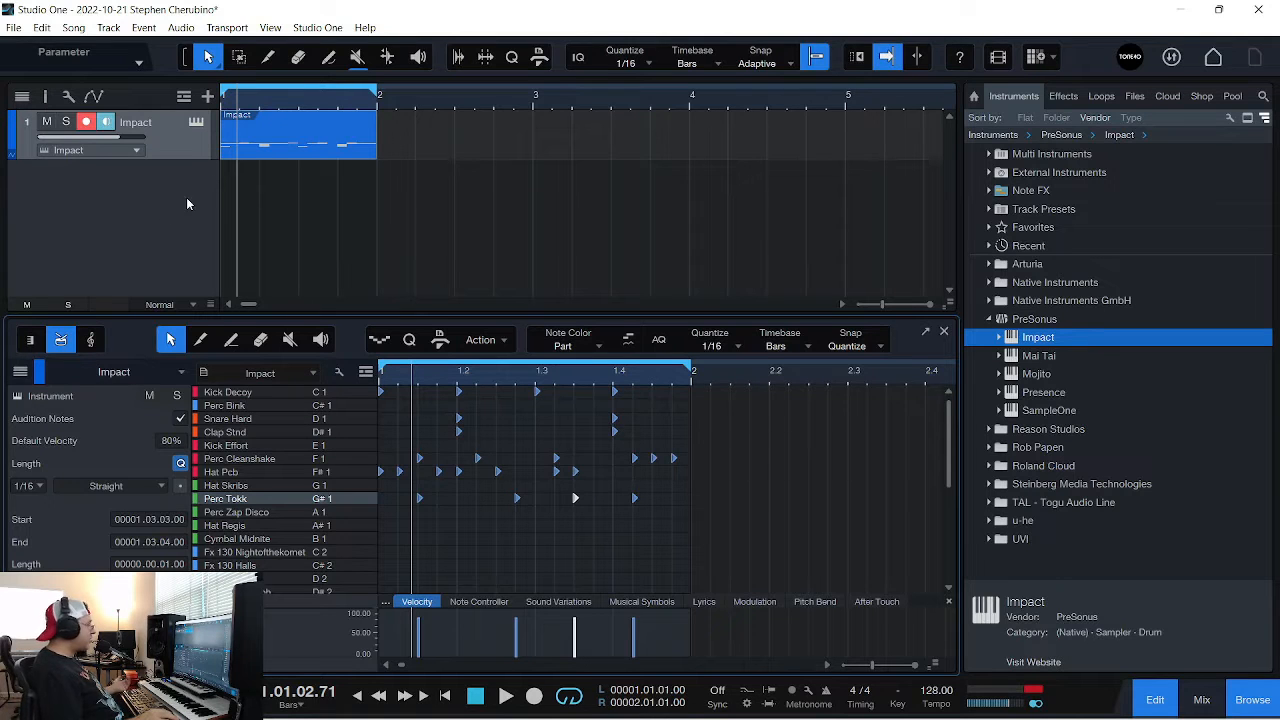
# View the Impact instrument's pads briefly, close its window and close the note editor
pyautogui.click(196, 121)
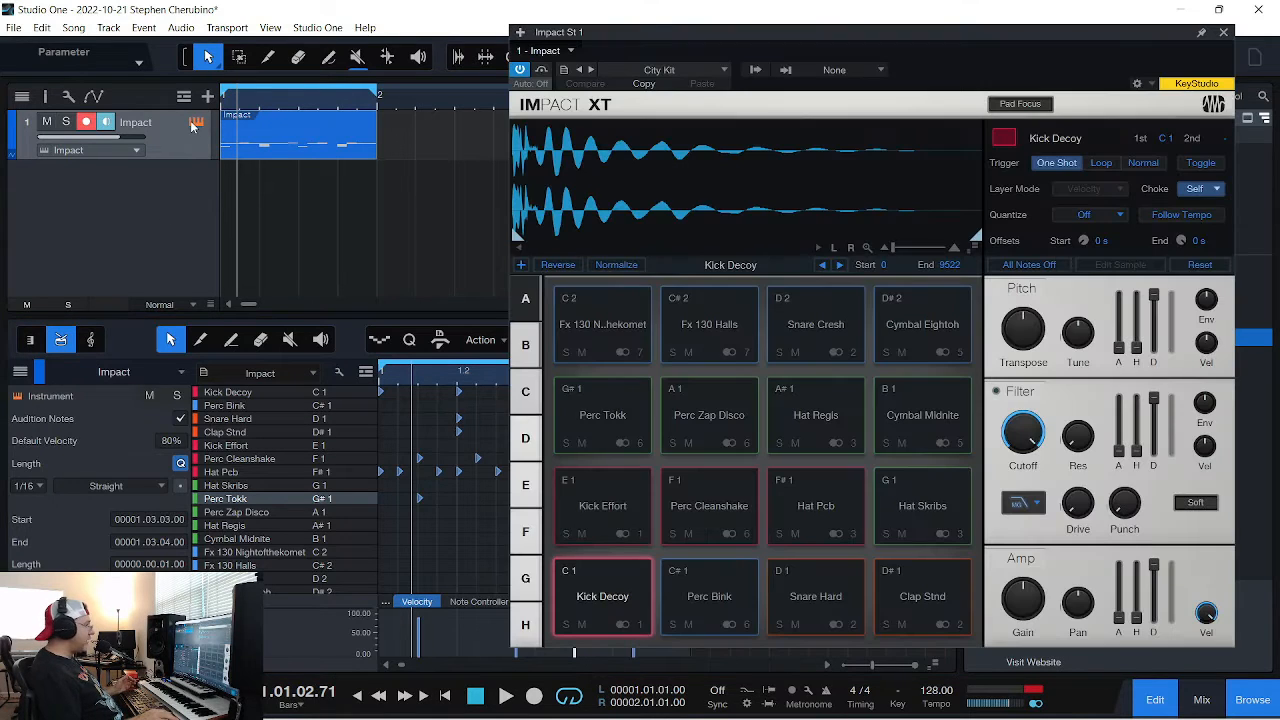
pyautogui.click(1224, 36)
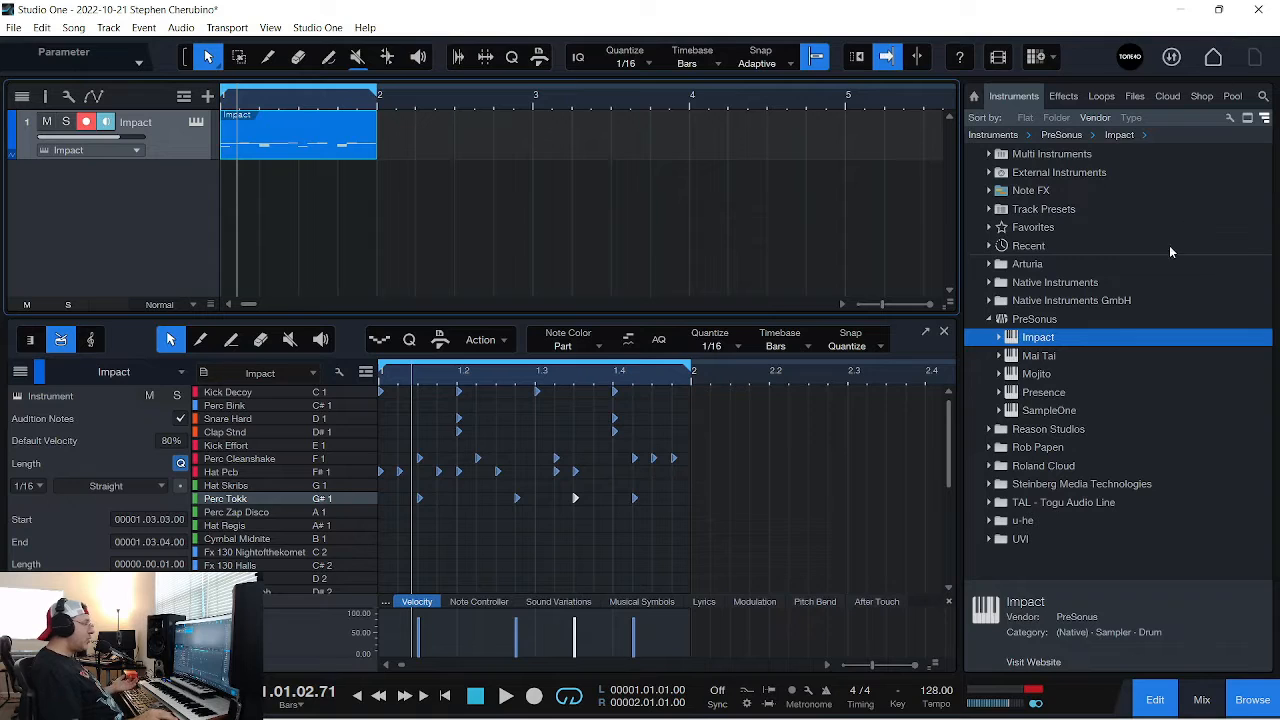
pyautogui.click(943, 330)
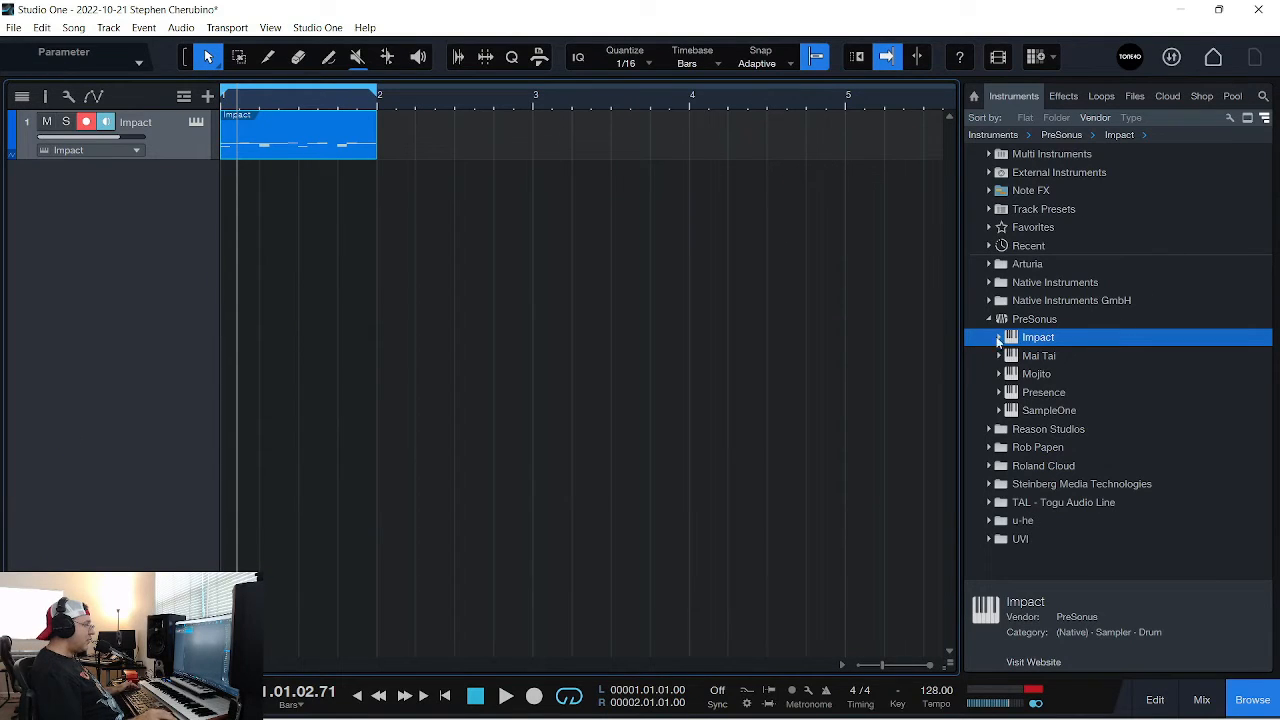
# Add Presence's Nylon Guitar Full preset as a new instrument track below Impact and close the instrument window
pyautogui.click(1000, 391)
pyautogui.scroll(-7, 1036, 279)
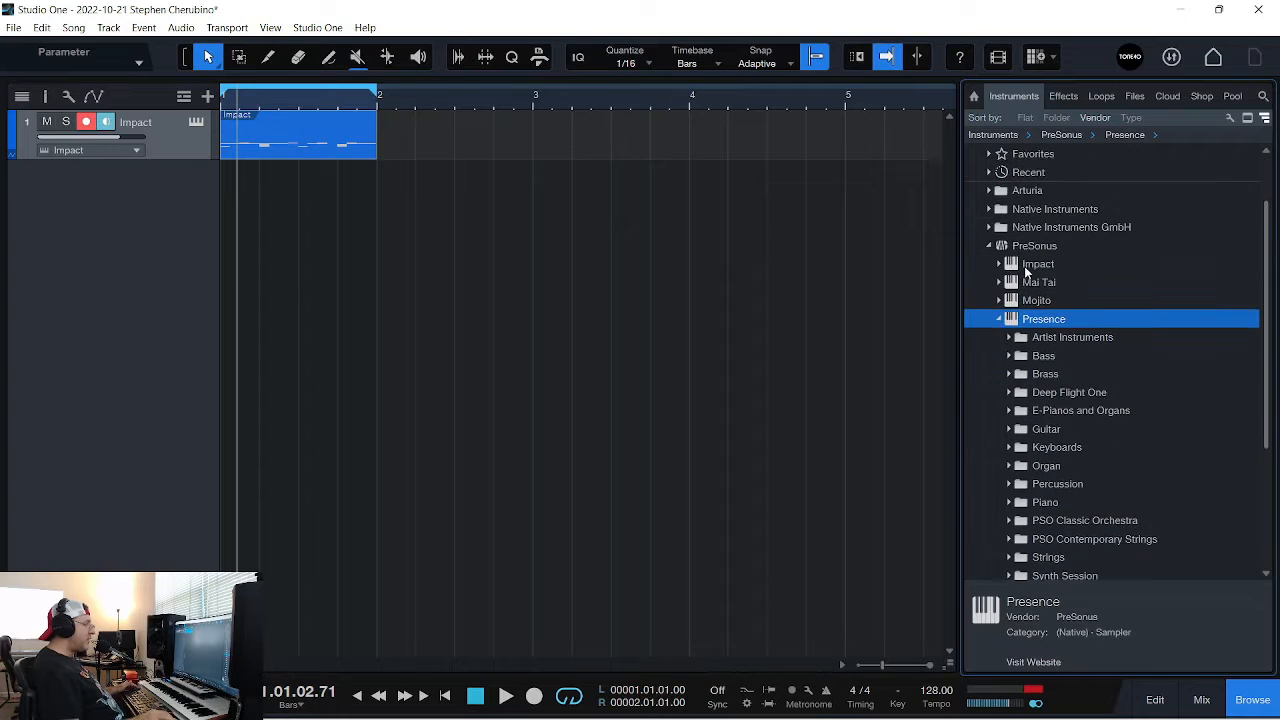
pyautogui.scroll(-4, 1004, 272)
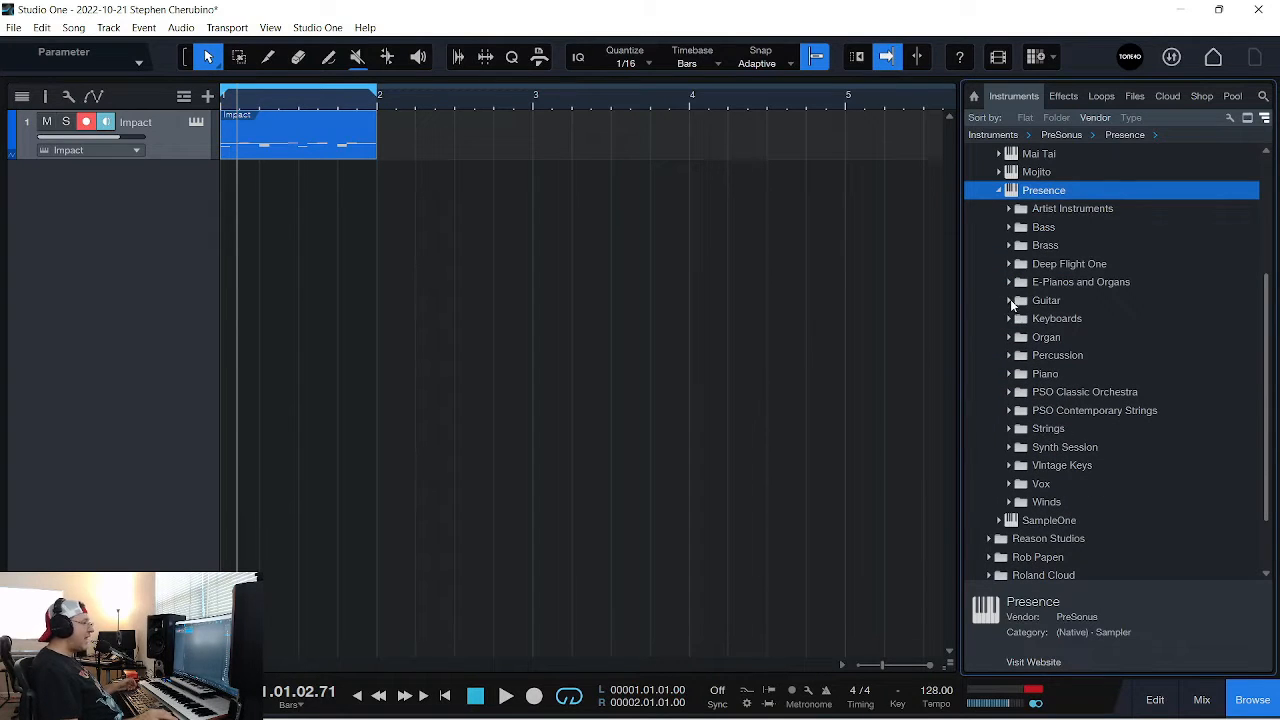
pyautogui.click(1009, 302)
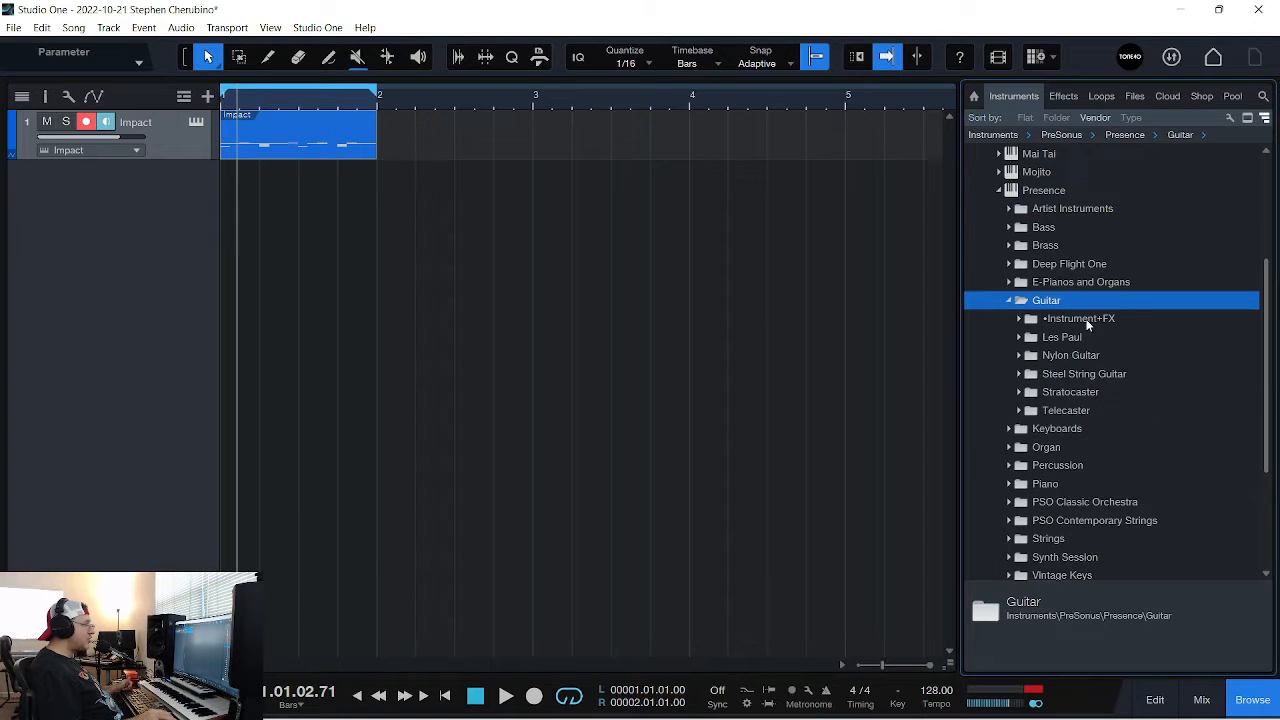
pyautogui.click(1023, 355)
pyautogui.moveTo(1077, 374); pyautogui.dragTo(286, 200)
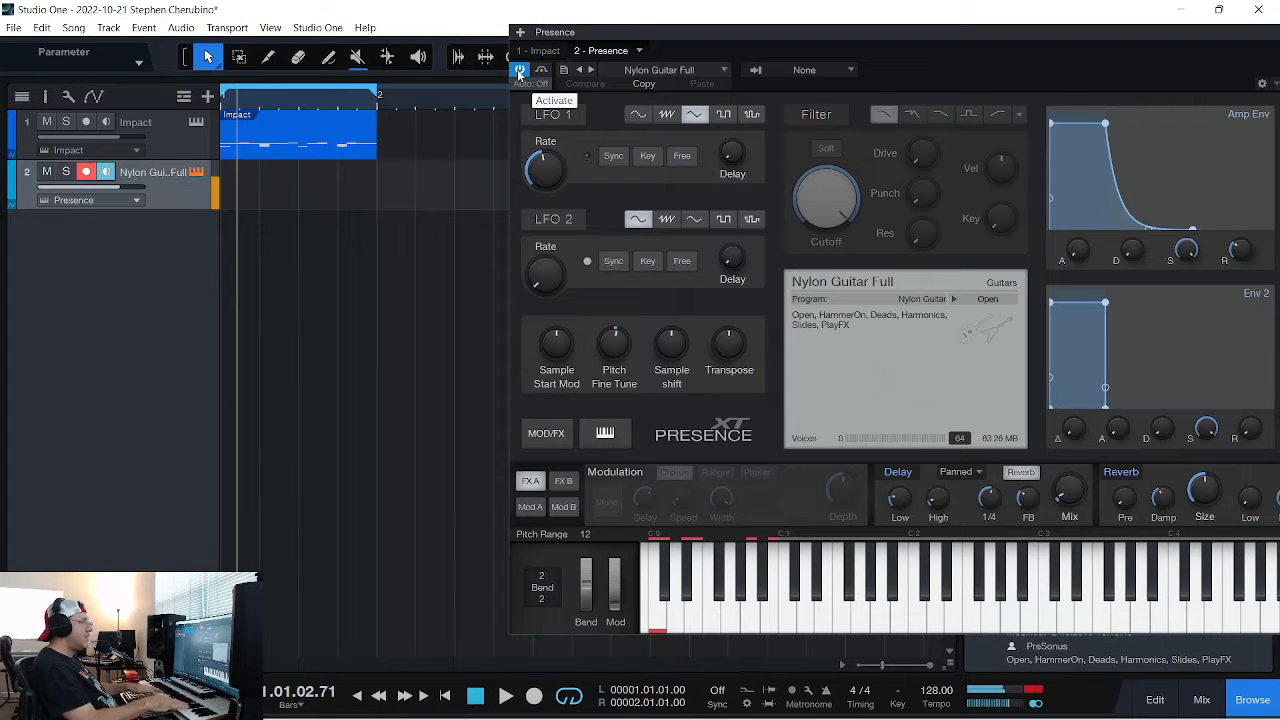
pyautogui.moveTo(1278, 44); pyautogui.dragTo(1142, 67)
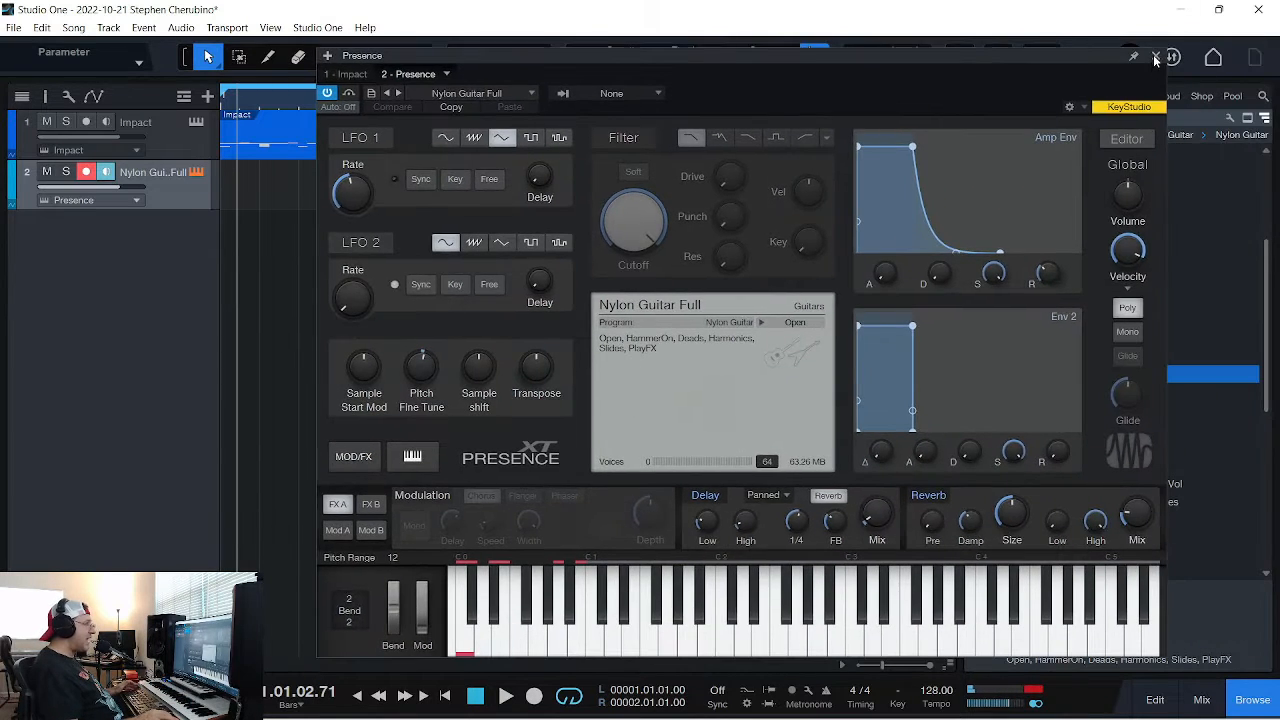
pyautogui.click(1155, 57)
# Duplicate the Impact part three times to fill four bars and extend the loop range to the start of bar 5
pyautogui.click(287, 151)
pyautogui.press('d')
pyautogui.press('d')
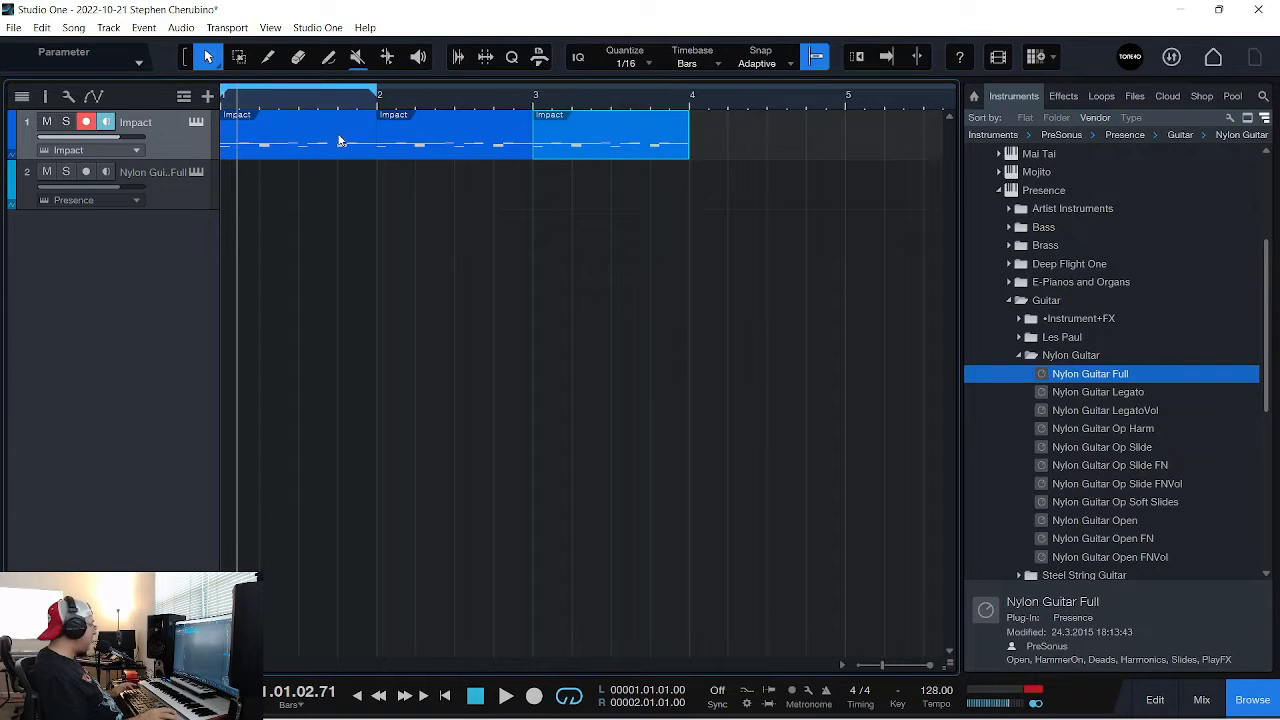
pyautogui.press('d')
pyautogui.moveTo(378, 93); pyautogui.dragTo(847, 93)
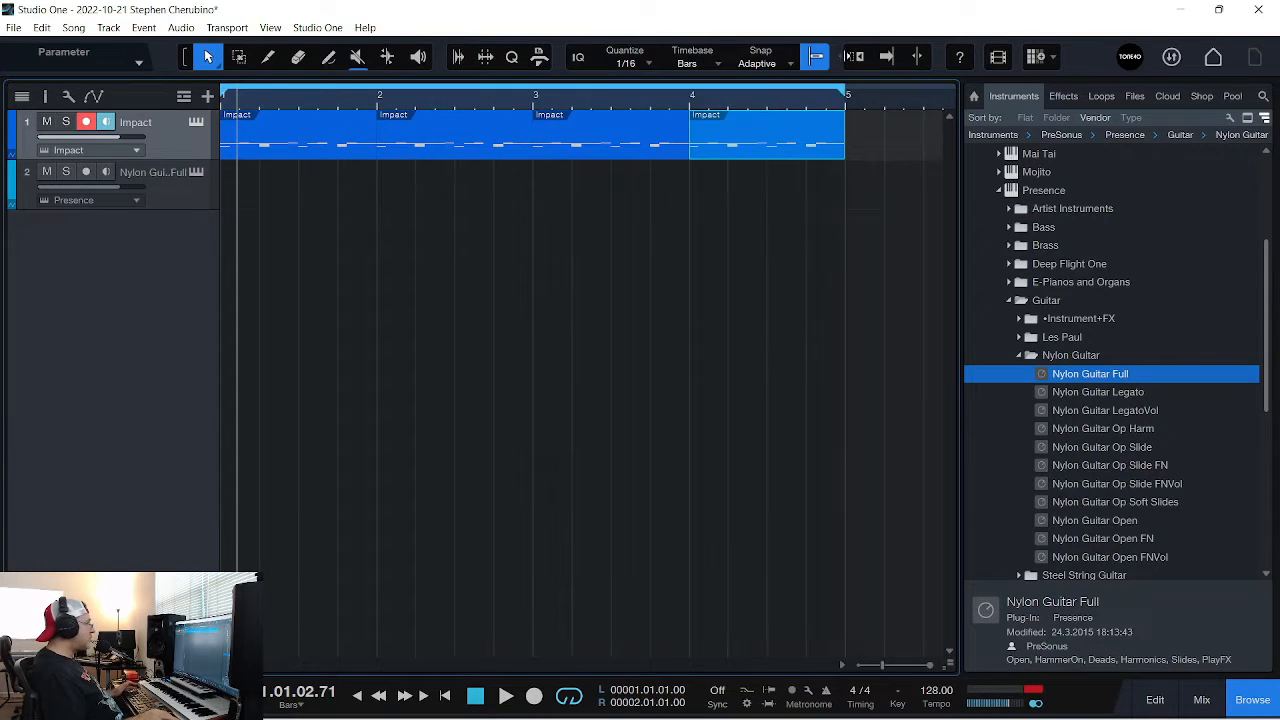
# Arm the Nylon Guitar track, turn on playback autoscroll and play the guitar along with the looping beat
pyautogui.click(191, 204)
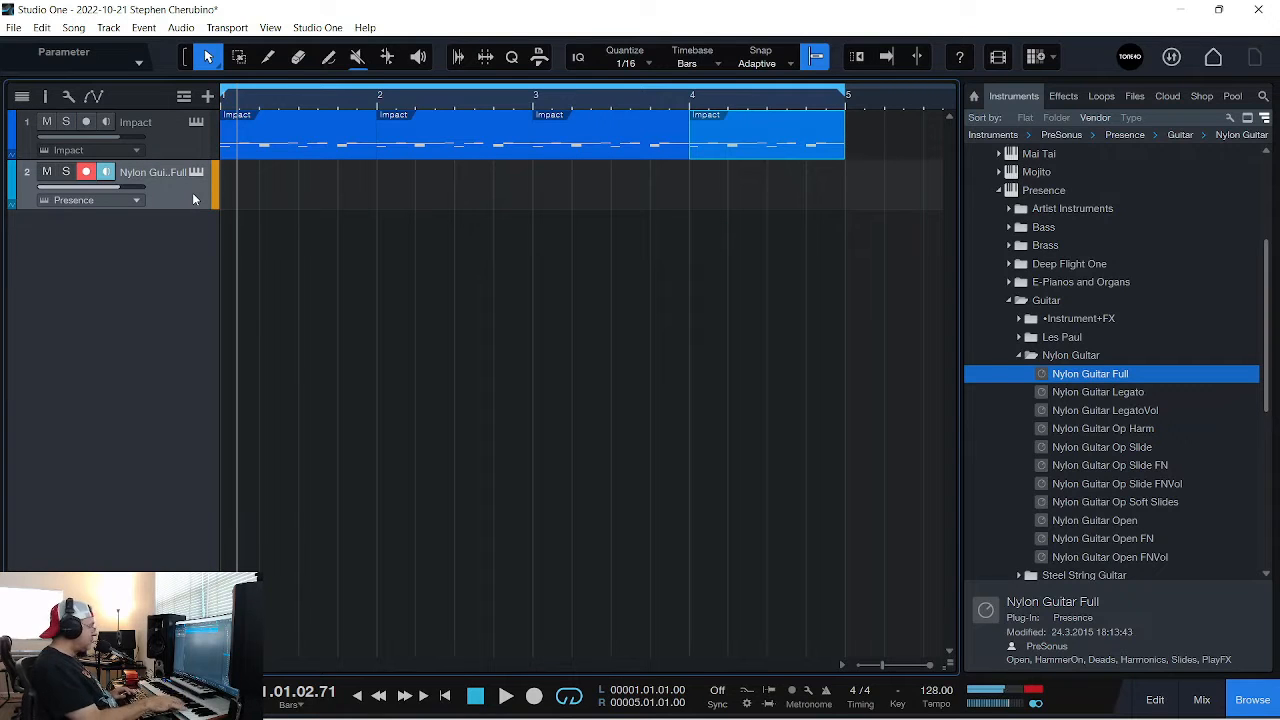
pyautogui.press('space')
pyautogui.press('f')
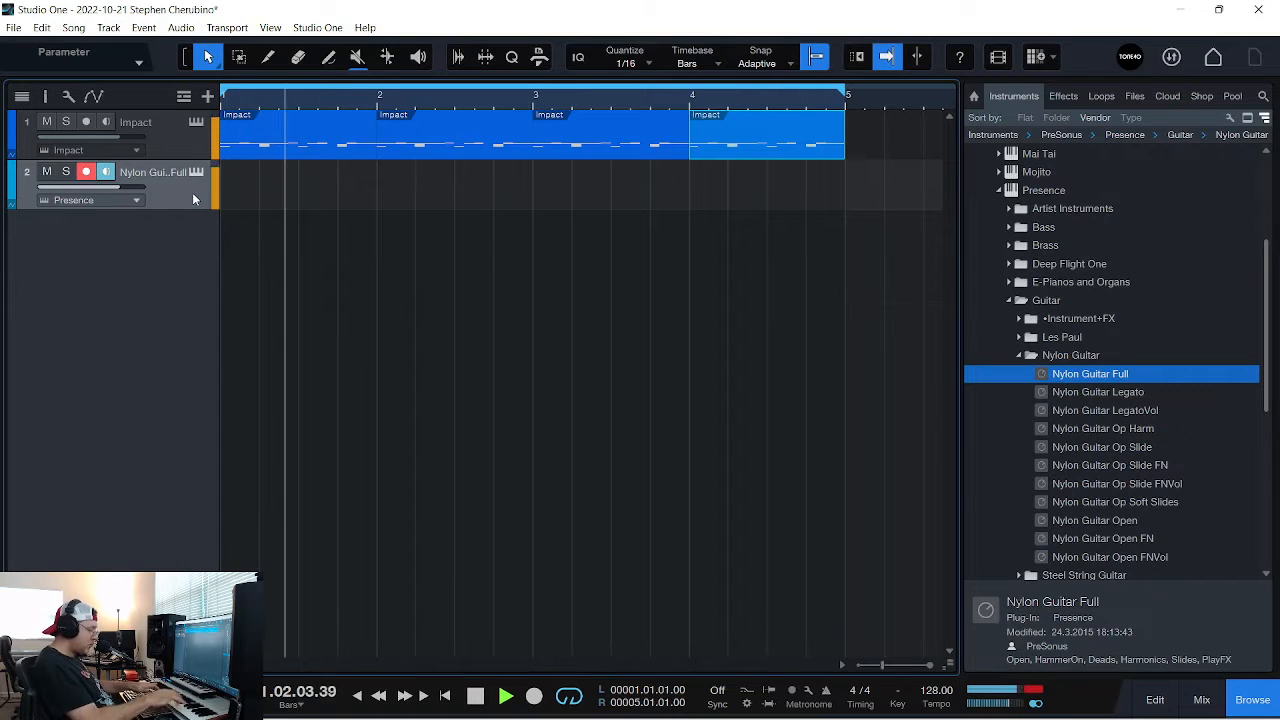
pyautogui.press('space')
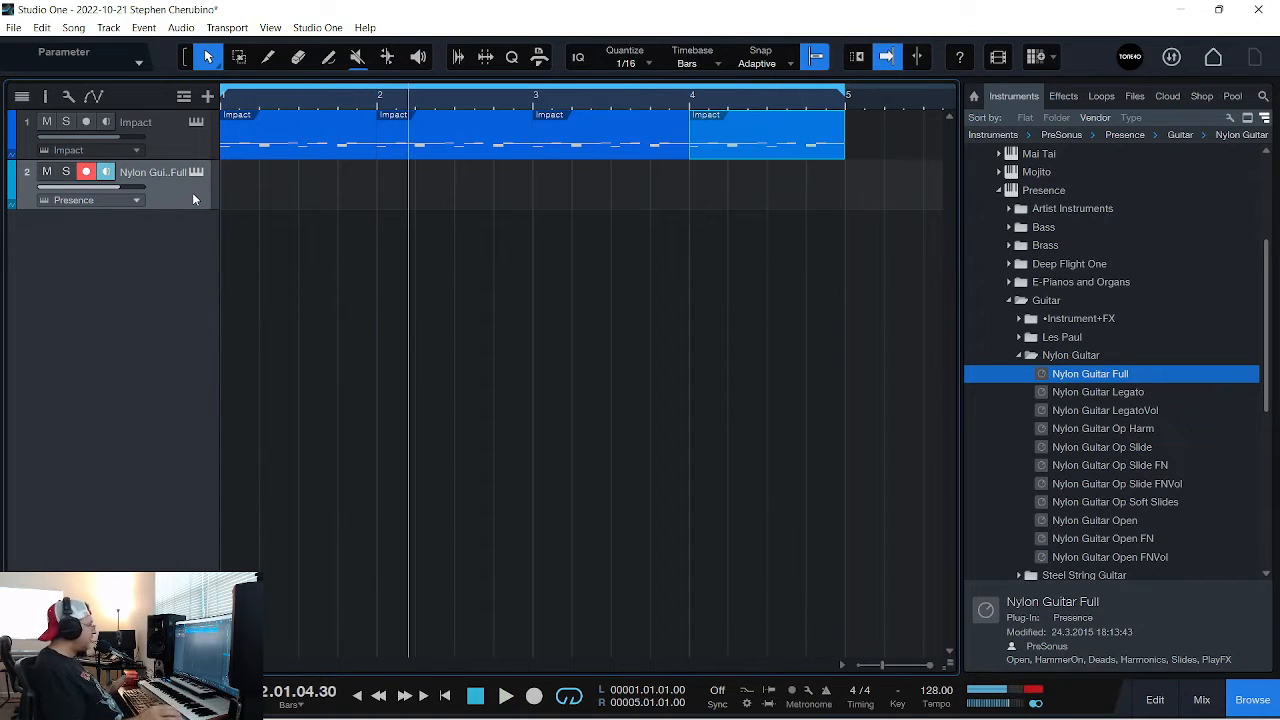
# Show the track inspector, retrieve the guitar performance with Retrospective Recording, and stop playback after listening
pyautogui.click(44, 97)
pyautogui.moveTo(88, 243); pyautogui.dragTo(140, 380)
pyautogui.click(156, 348)
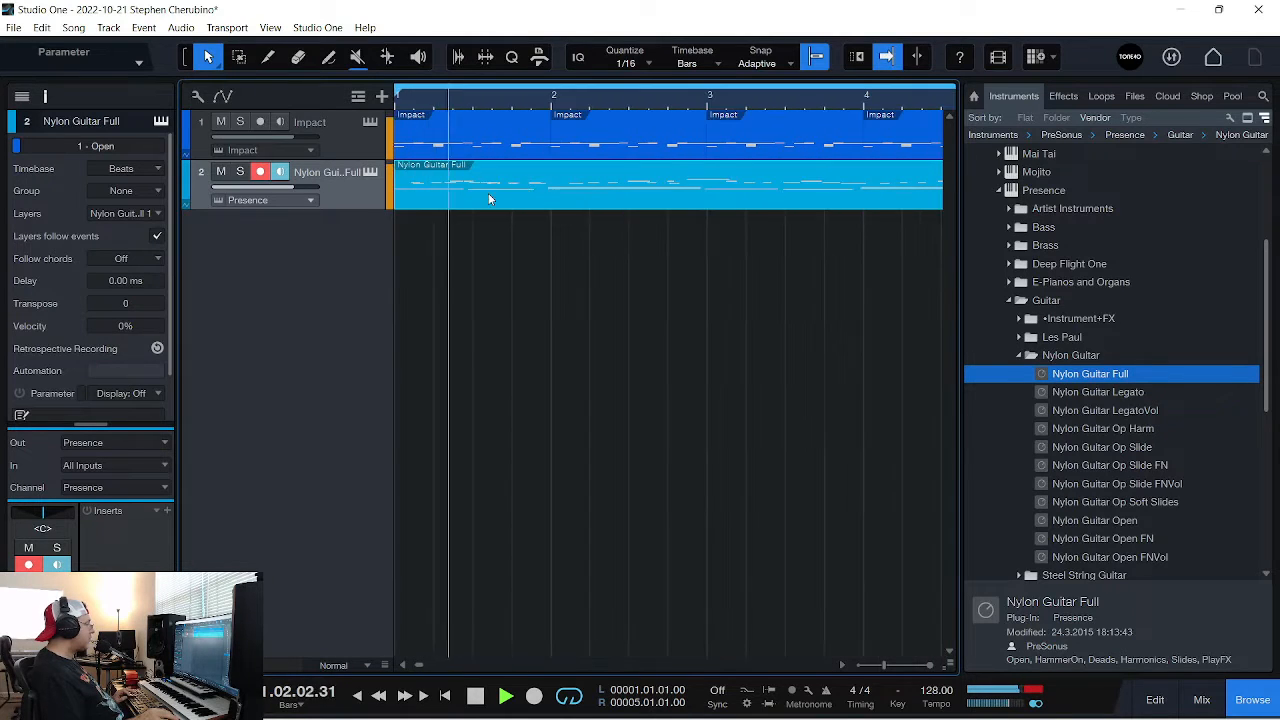
pyautogui.press('space')
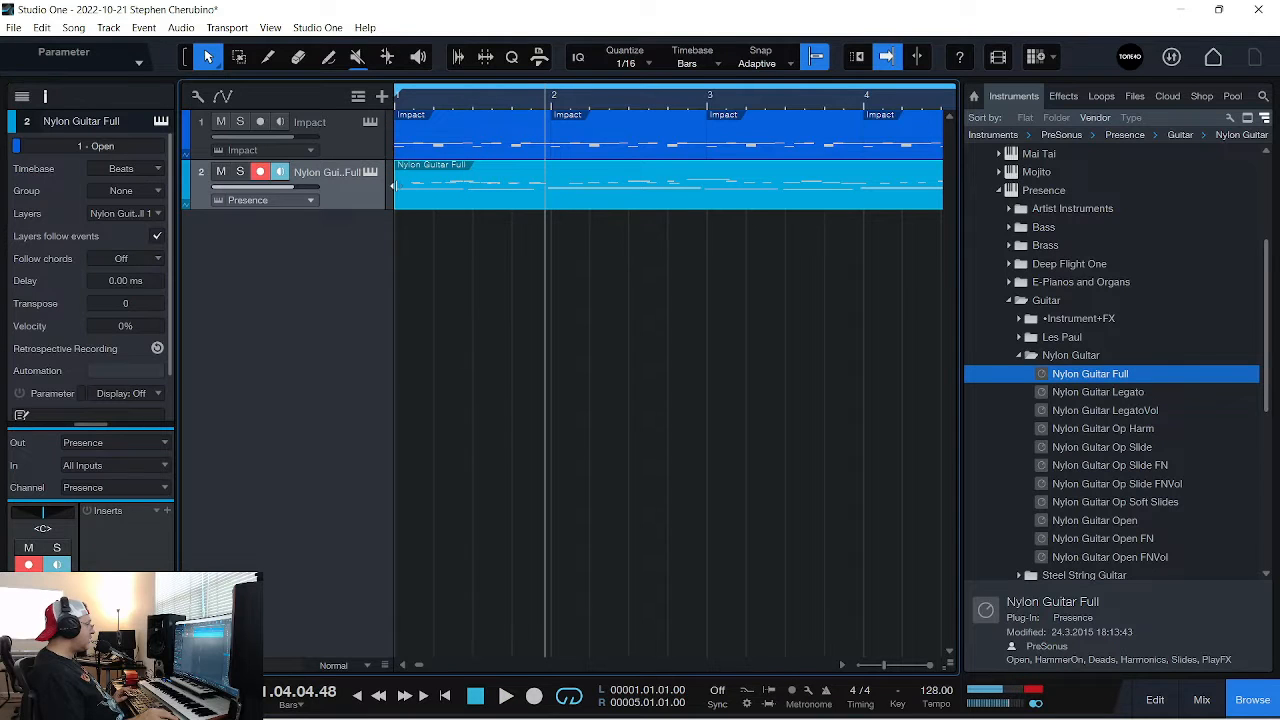
# Try resizing the retrieved Nylon Guitar part to end at bar 5, listen to it, and delete it
pyautogui.moveTo(393, 186)
pyautogui.mouseDown()
pyautogui.moveTo(576, 189)
pyautogui.moveTo(470, 206)
pyautogui.moveTo(410, 198)
pyautogui.mouseUp()
pyautogui.press('space')
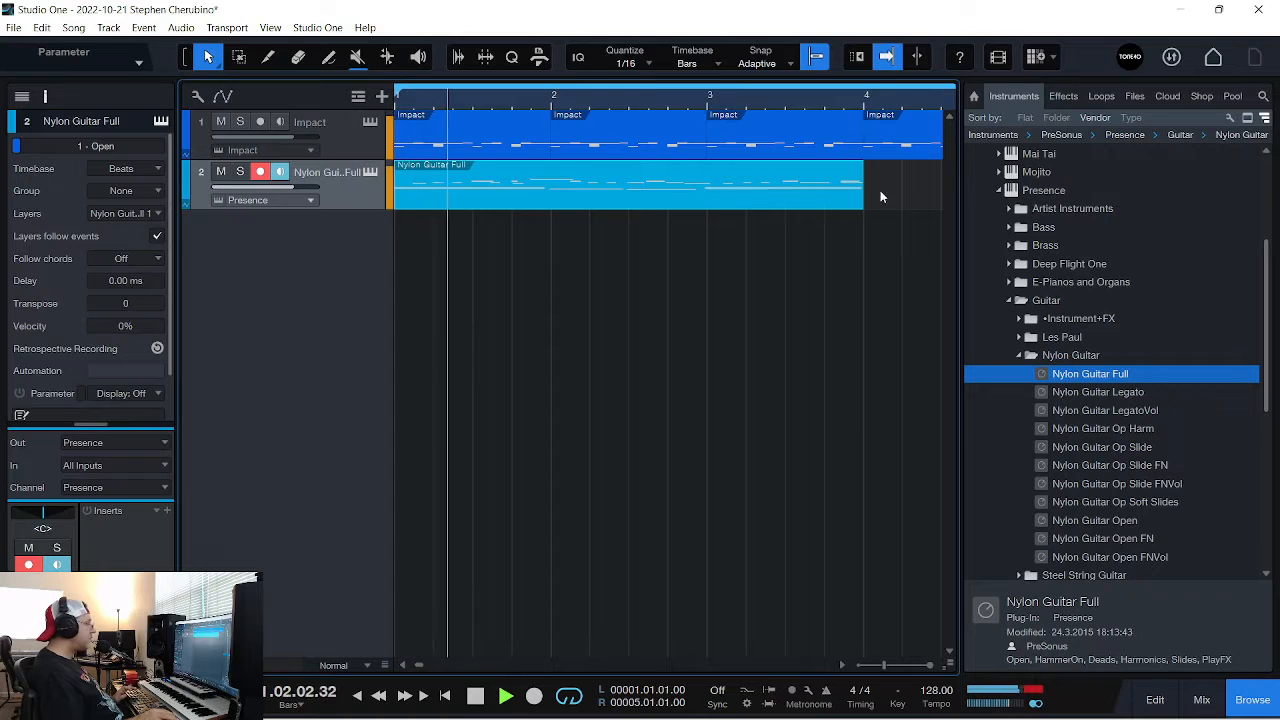
pyautogui.moveTo(862, 190); pyautogui.dragTo(795, 163)
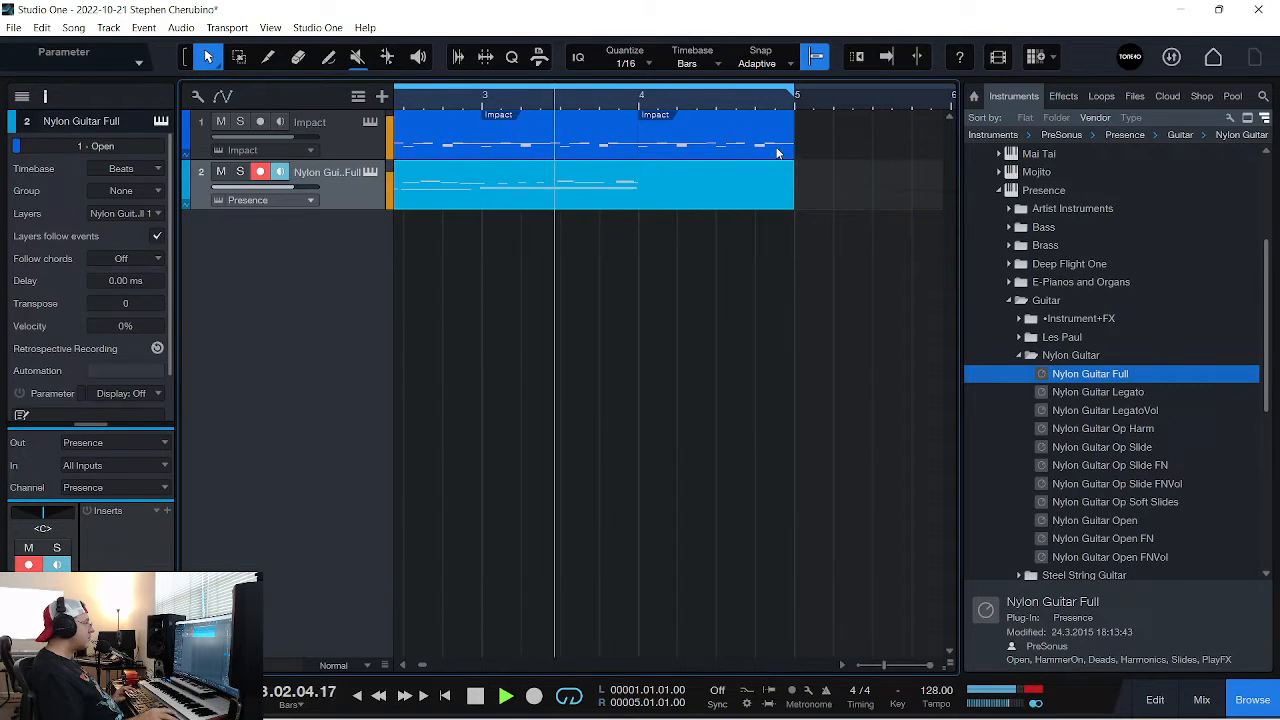
pyautogui.press('space')
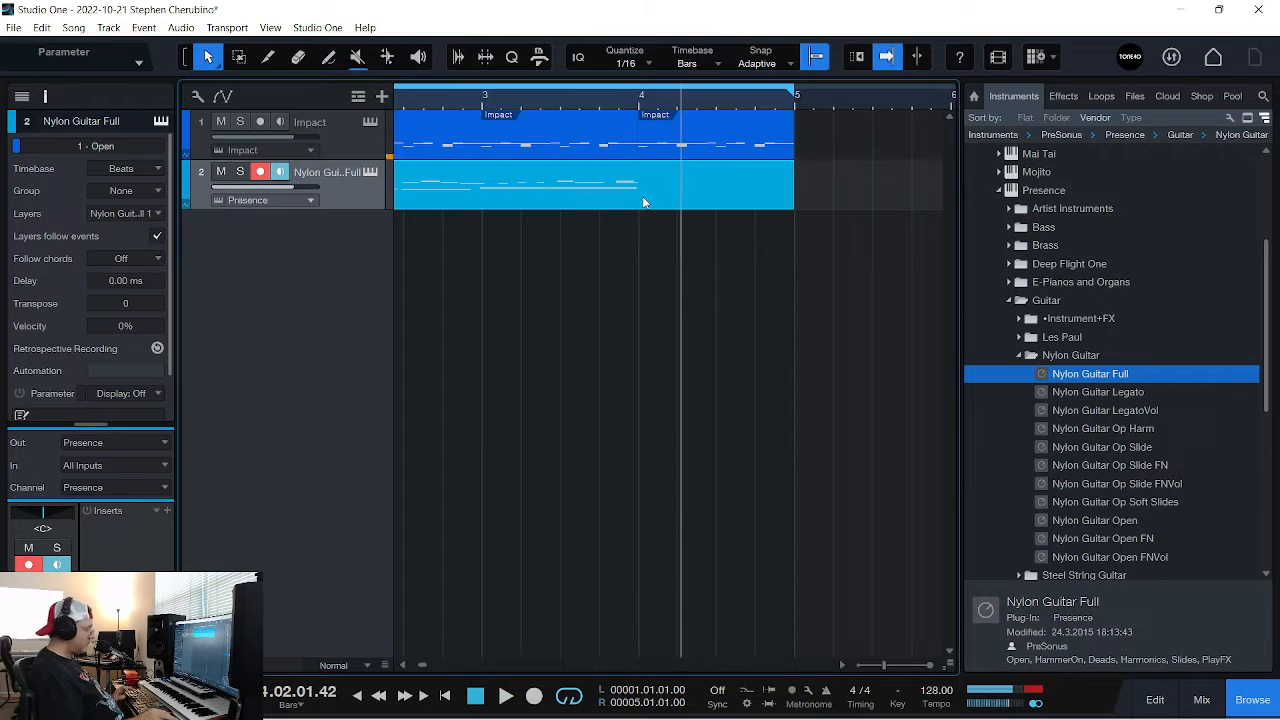
pyautogui.press('Delete')
# Record a new four-bar Nylon Guitar part from bar 1 with precount on and play it back
pyautogui.press('Home')
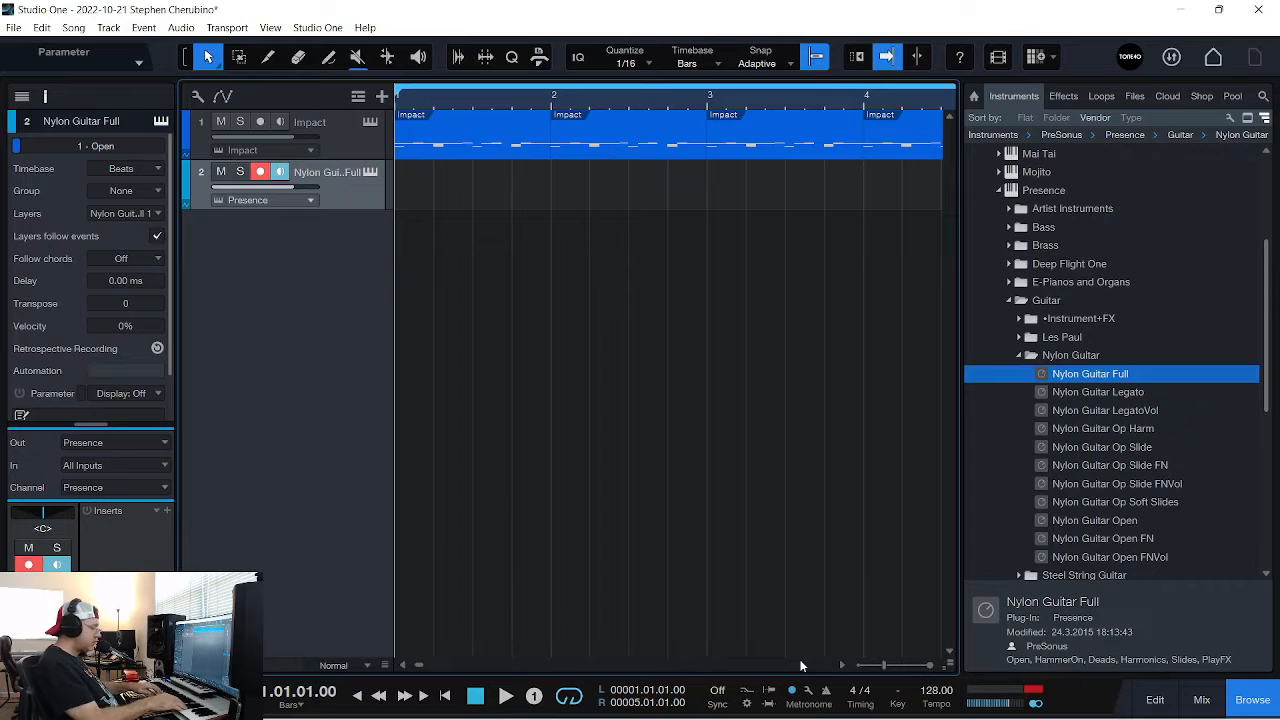
pyautogui.press('KP_Multiply')
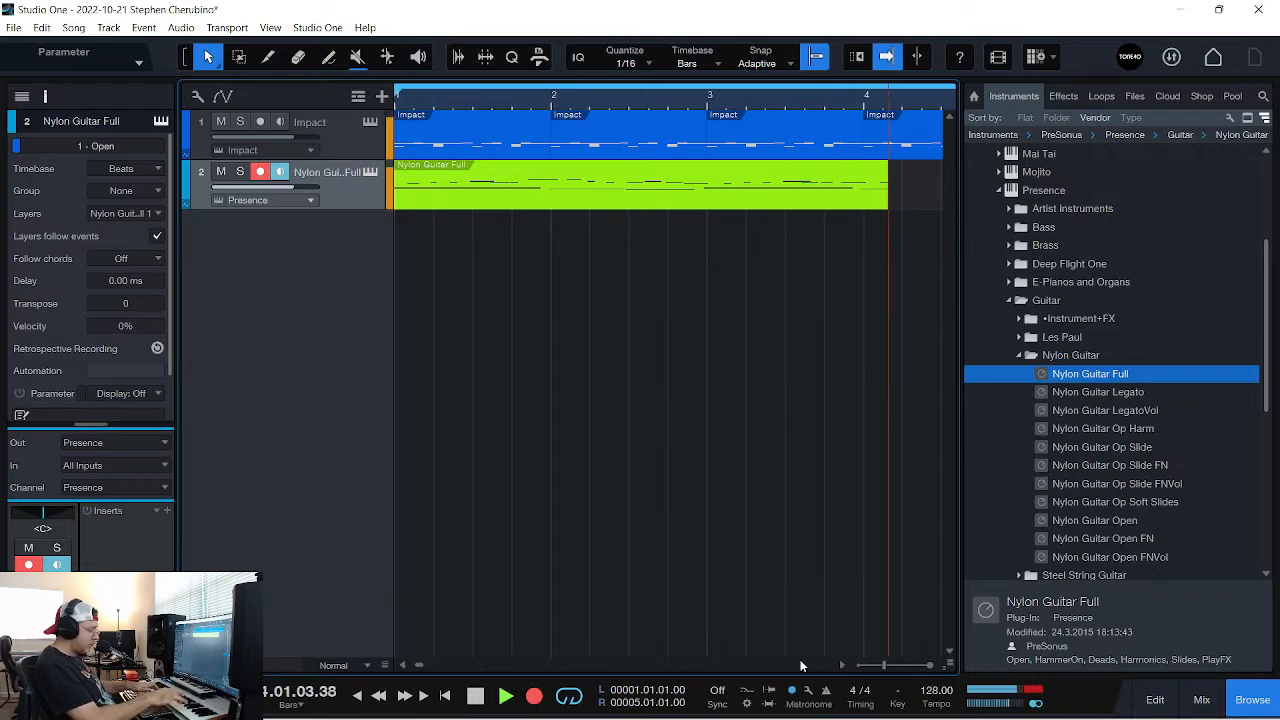
pyautogui.press('space')
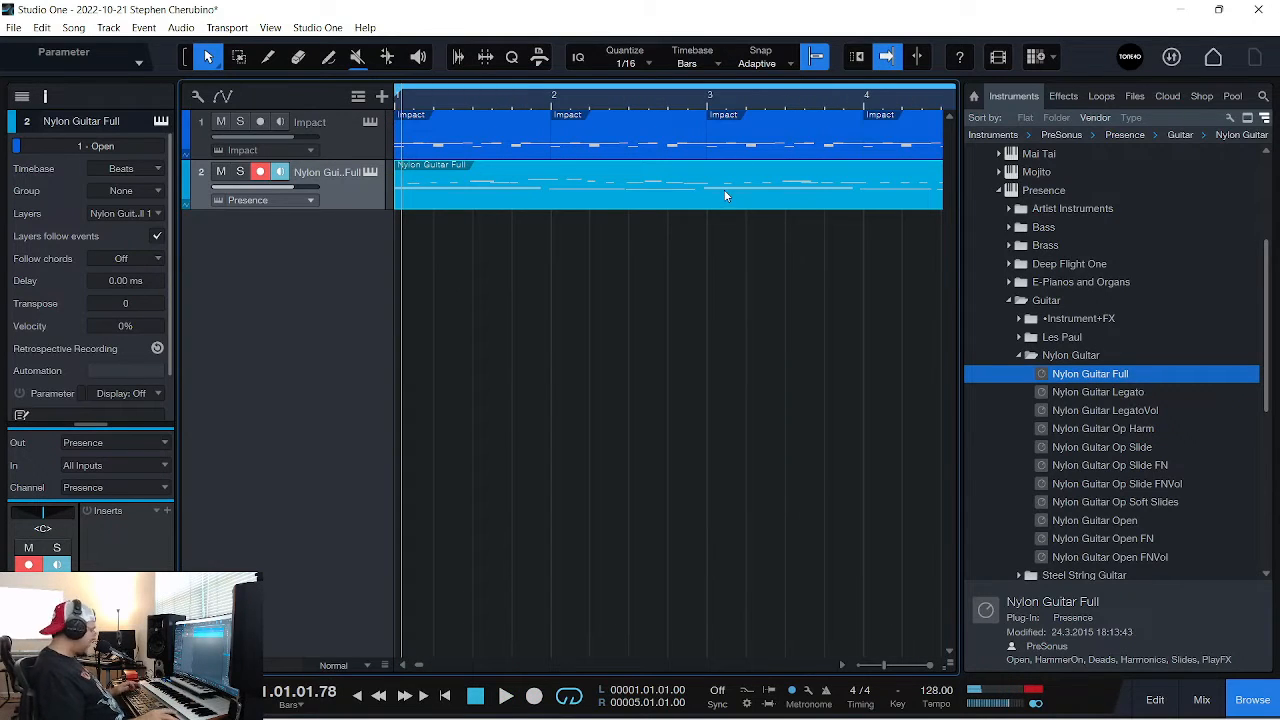
pyautogui.press('space')
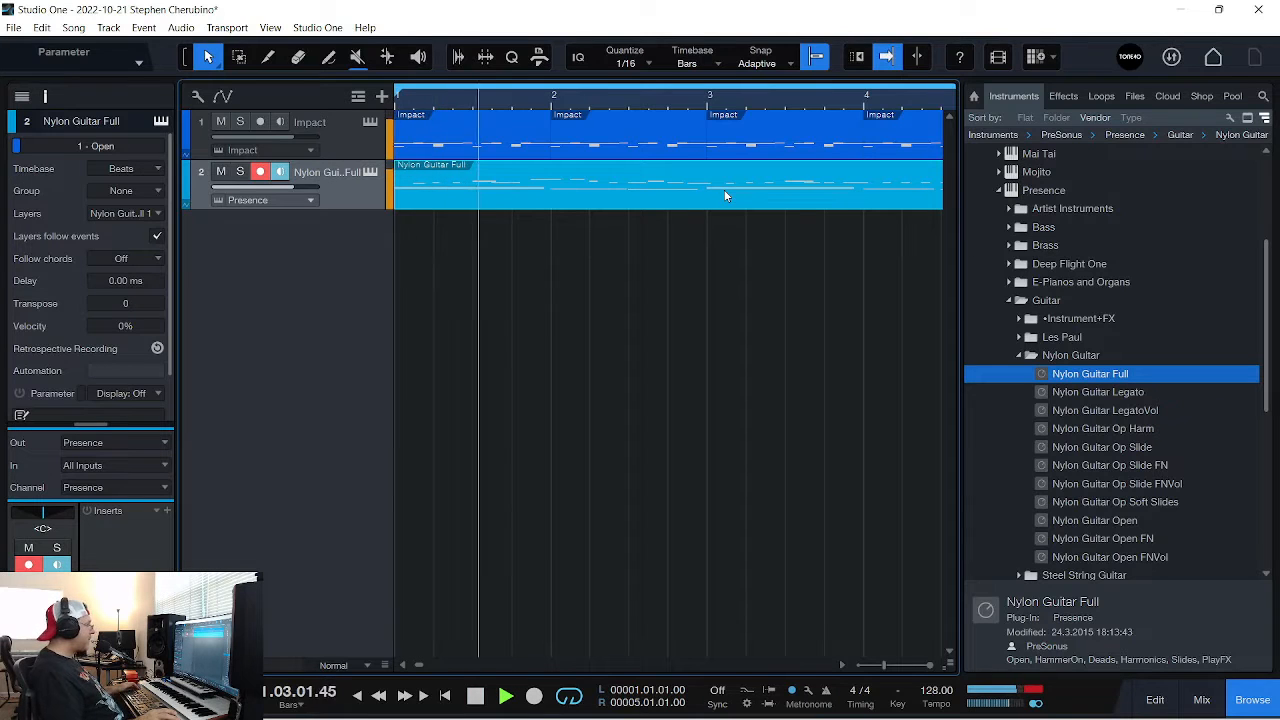
# Open the Nylon Guitar part in the note editor, select the opening A 2 note and listen from the start
pyautogui.doubleClick(463, 207)
pyautogui.moveTo(491, 376); pyautogui.dragTo(704, 354)
pyautogui.click(465, 554)
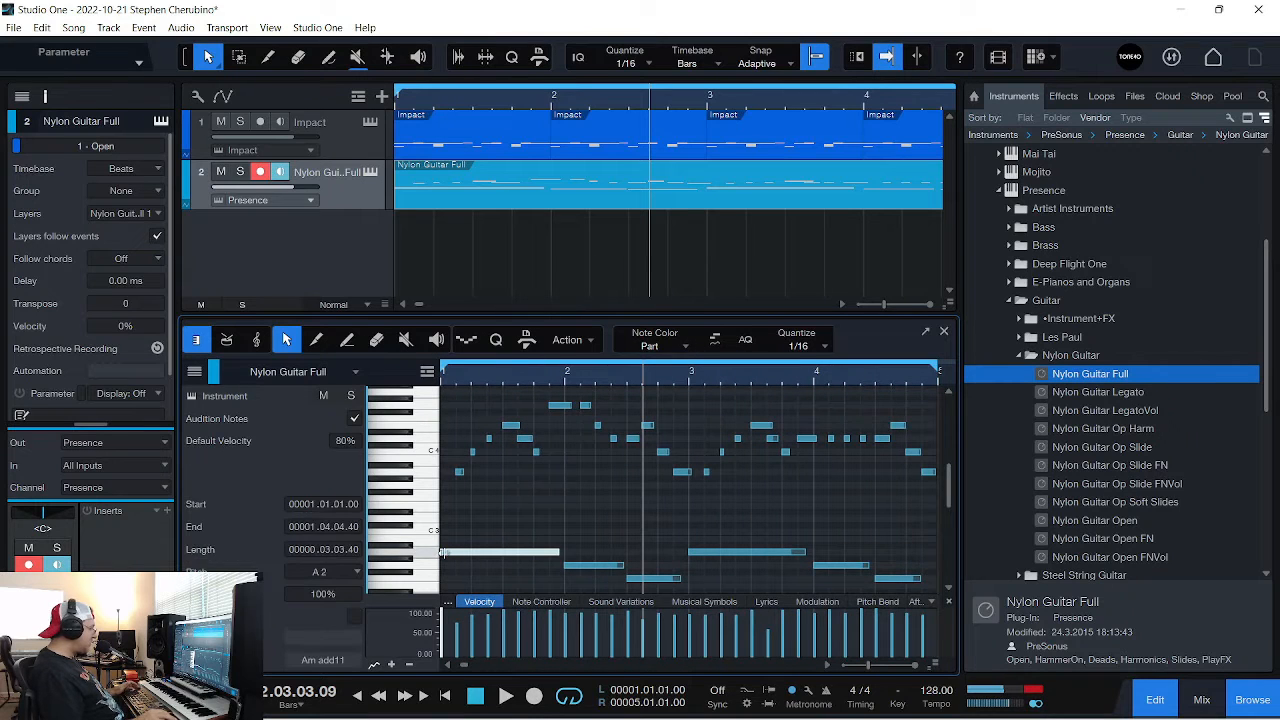
pyautogui.moveTo(443, 552); pyautogui.dragTo(445, 552)
pyautogui.press(',')
pyautogui.press('space')
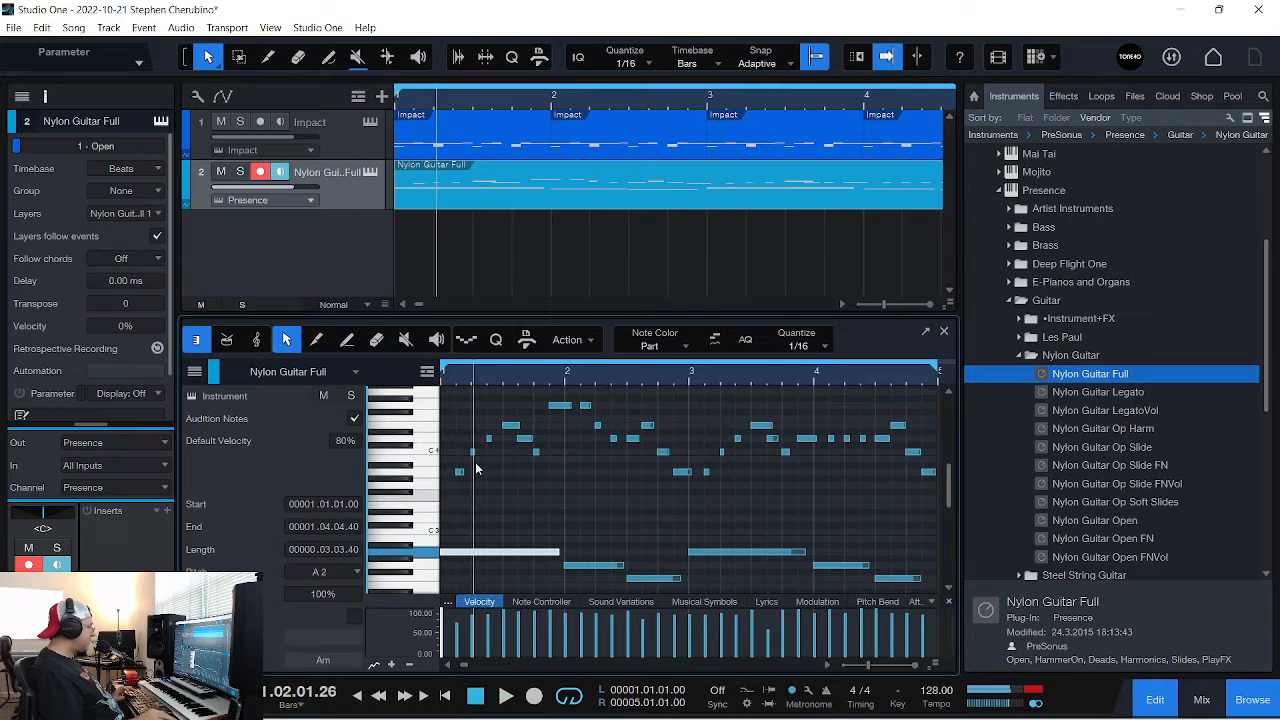
# Try starting the opening A 2 note at 1.1.2, return its start to 1.1.1, and listen
pyautogui.moveTo(448, 376); pyautogui.dragTo(584, 435)
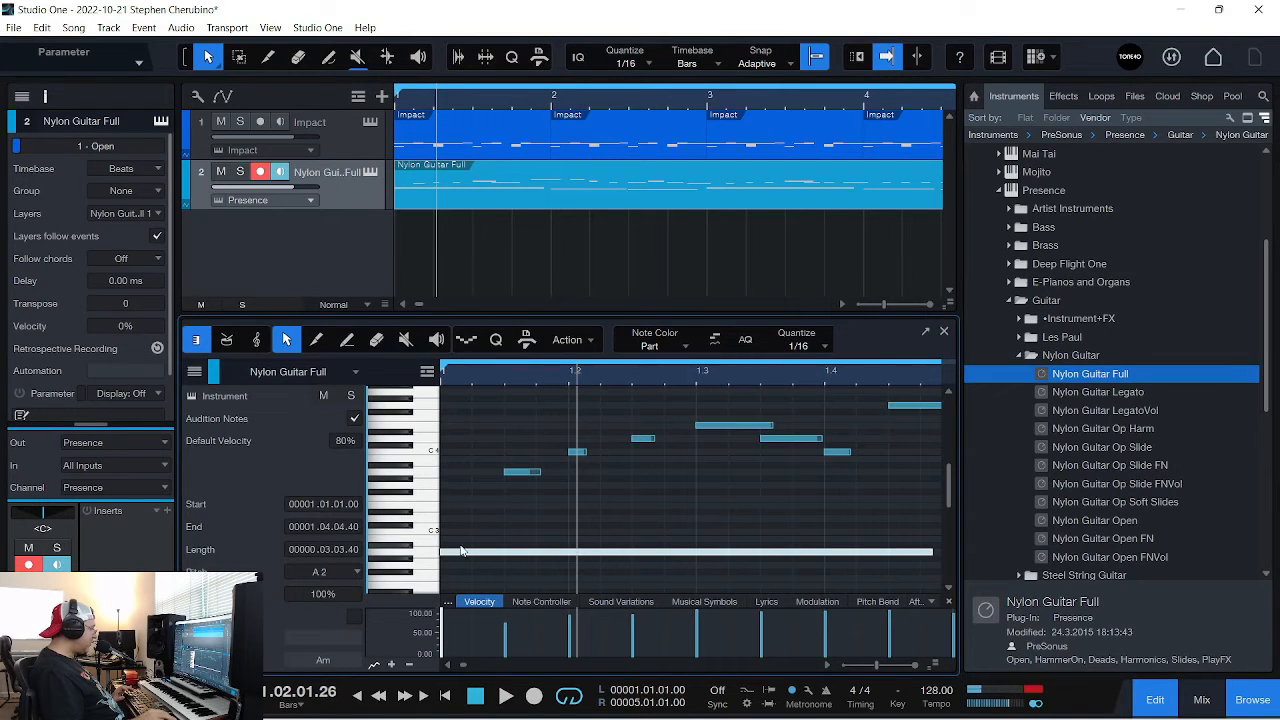
pyautogui.moveTo(455, 553); pyautogui.dragTo(457, 553)
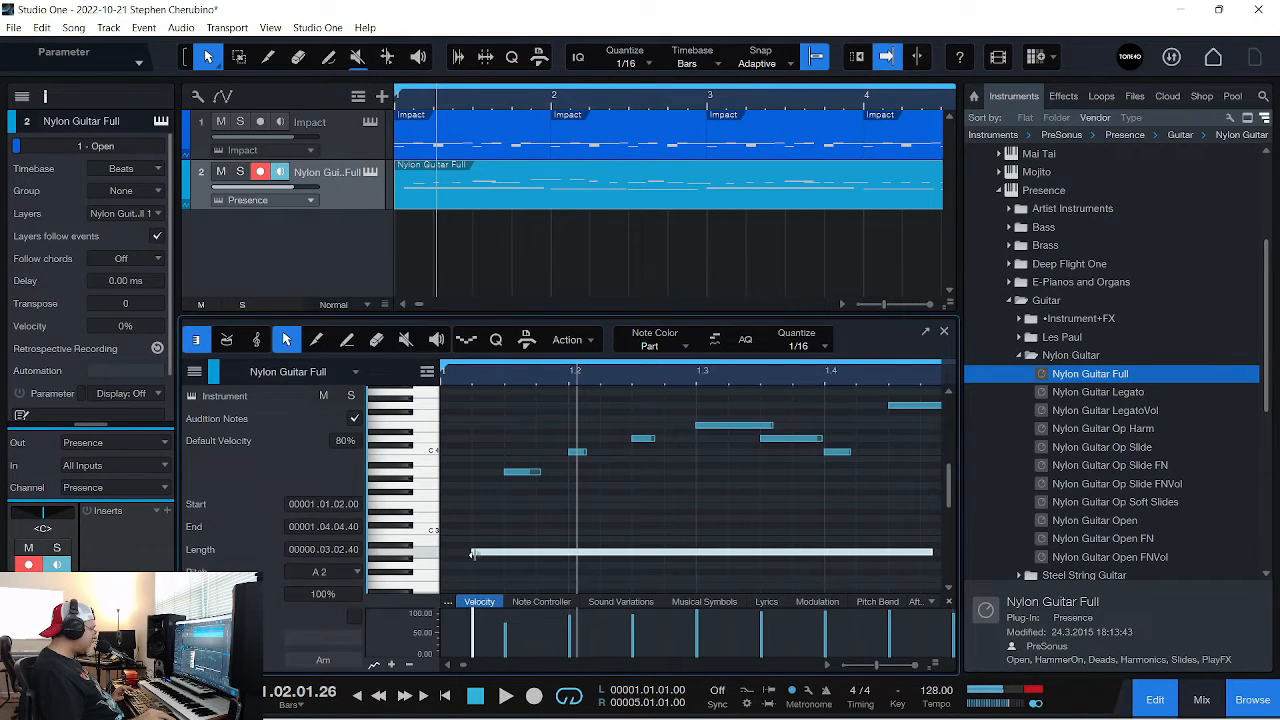
pyautogui.click(478, 559)
pyautogui.click(470, 552)
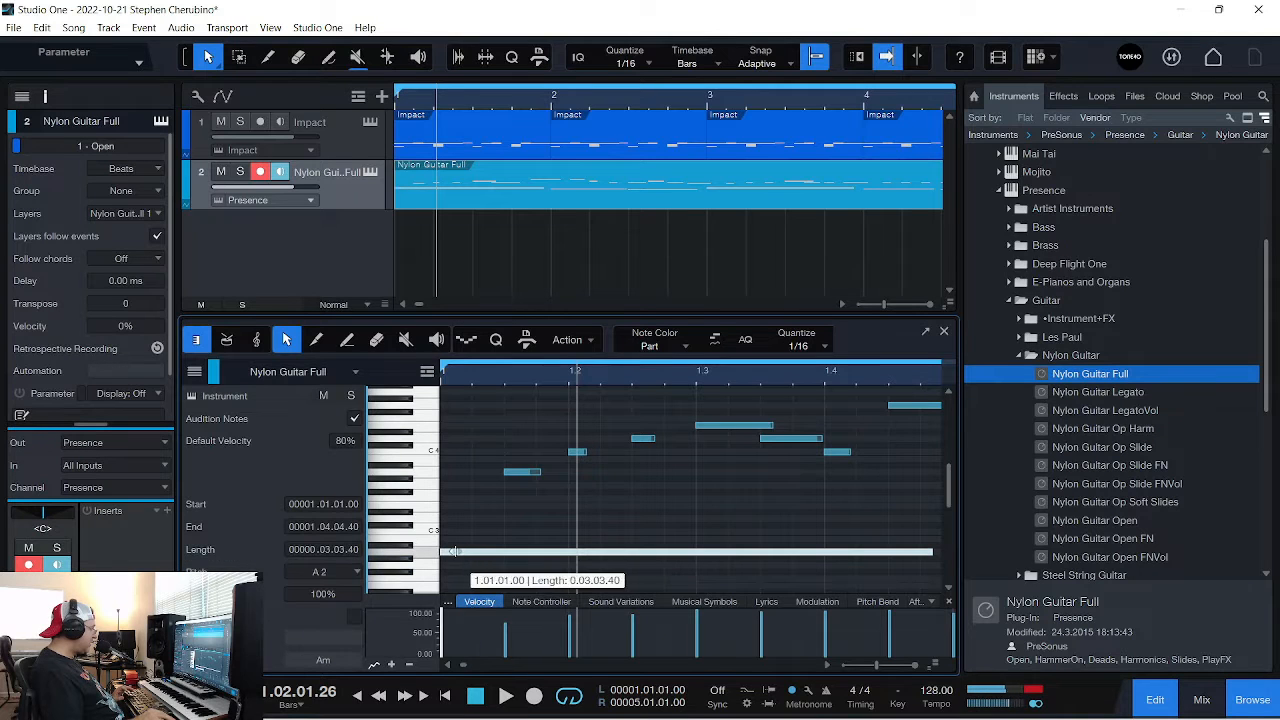
pyautogui.press('space')
pyautogui.press('space')
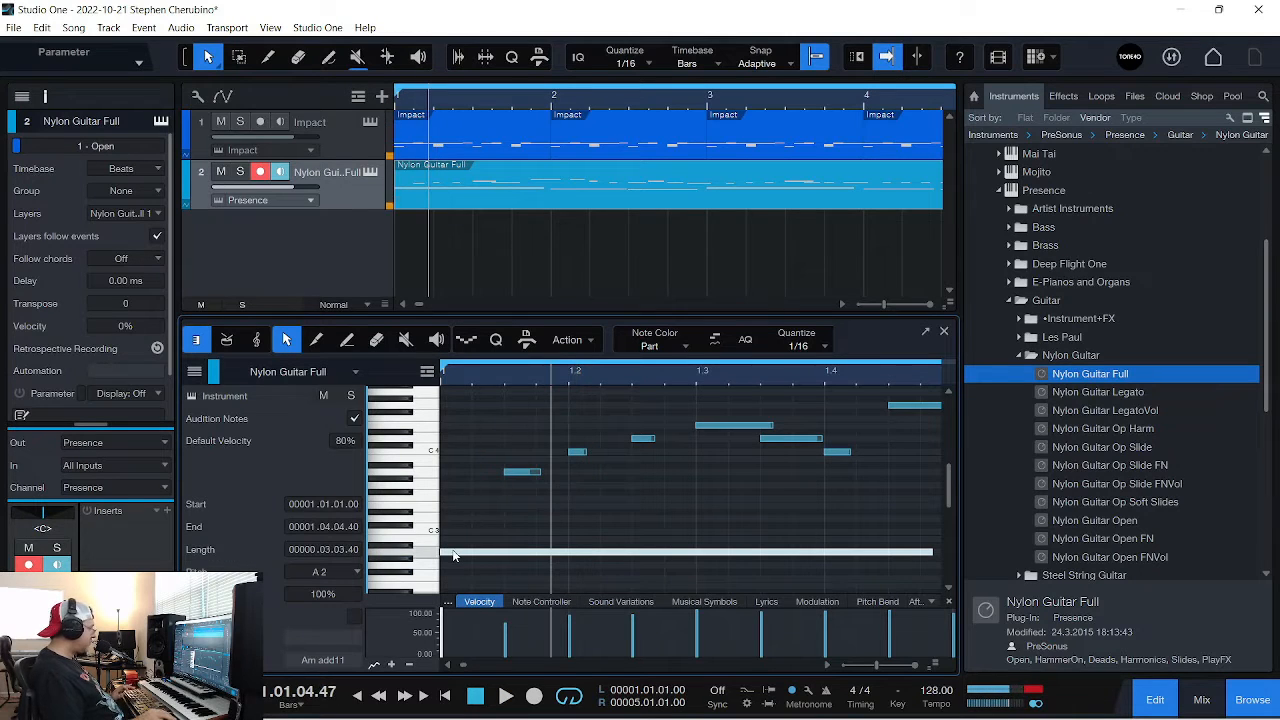
# Set the opening A 2 note's start to 1.1.1.03, listen to the loop, and close the note editor
pyautogui.moveTo(444, 552)
pyautogui.mouseDown()
pyautogui.moveTo(464, 552)
pyautogui.moveTo(446, 553)
pyautogui.mouseUp()
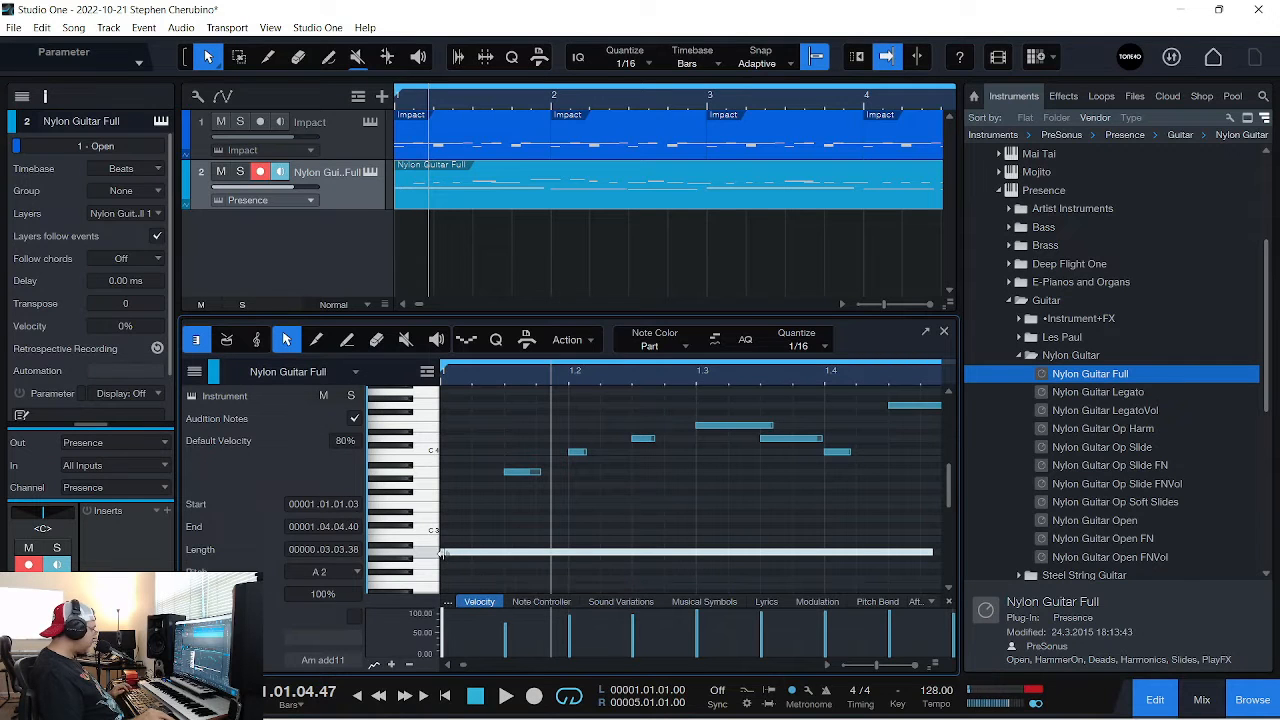
pyautogui.press('space')
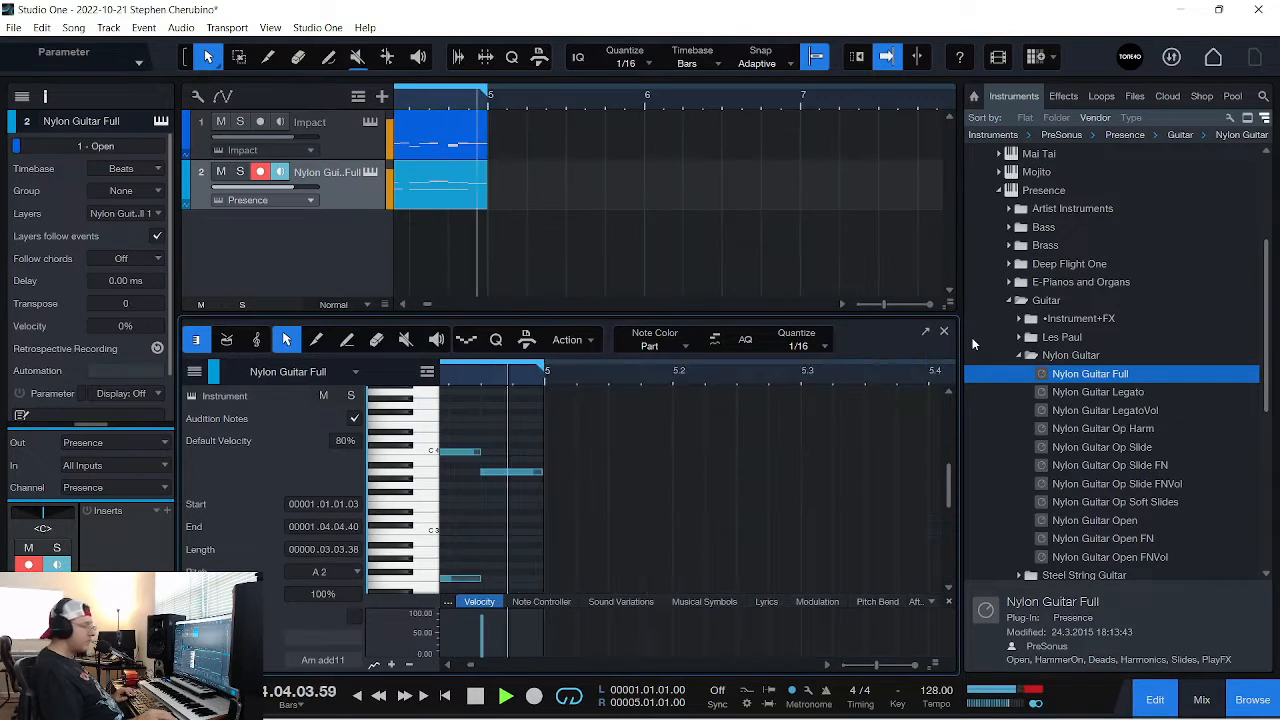
pyautogui.click(944, 332)
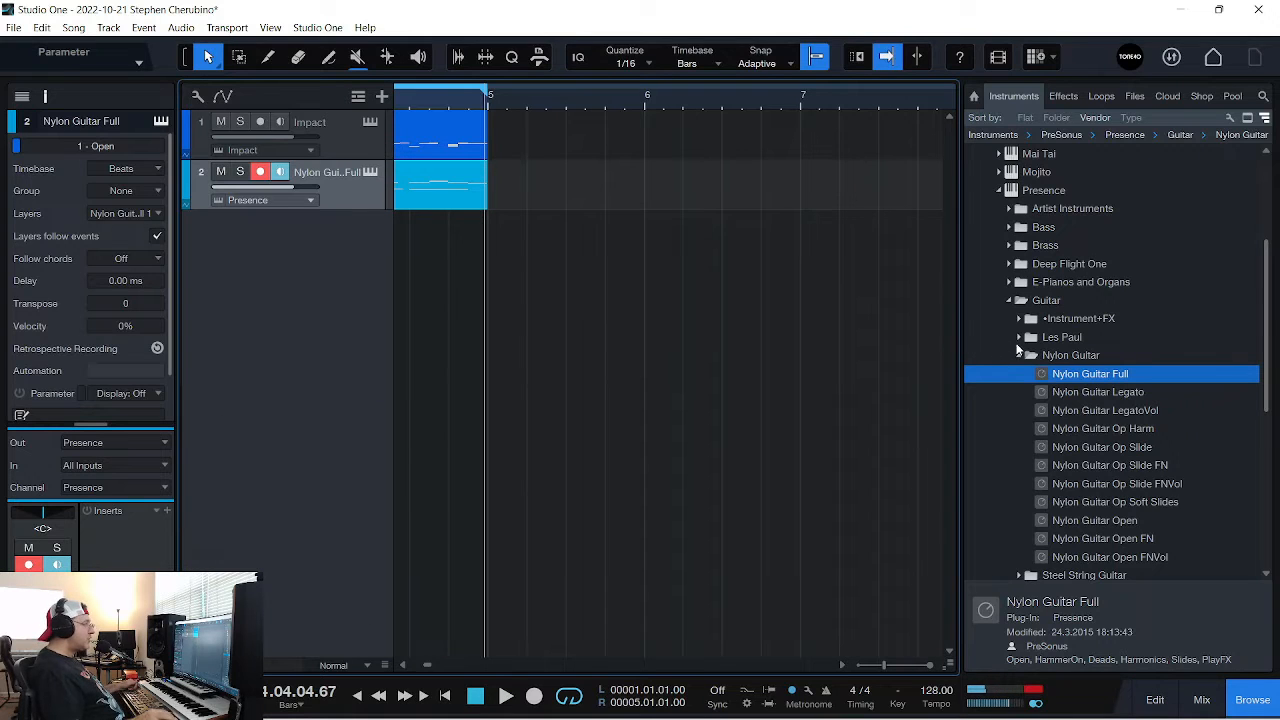
# Add Presence's Acoustic Piano - Full preset as a new instrument track below the Nylon Guitar
pyautogui.click(1018, 355)
pyautogui.click(1012, 300)
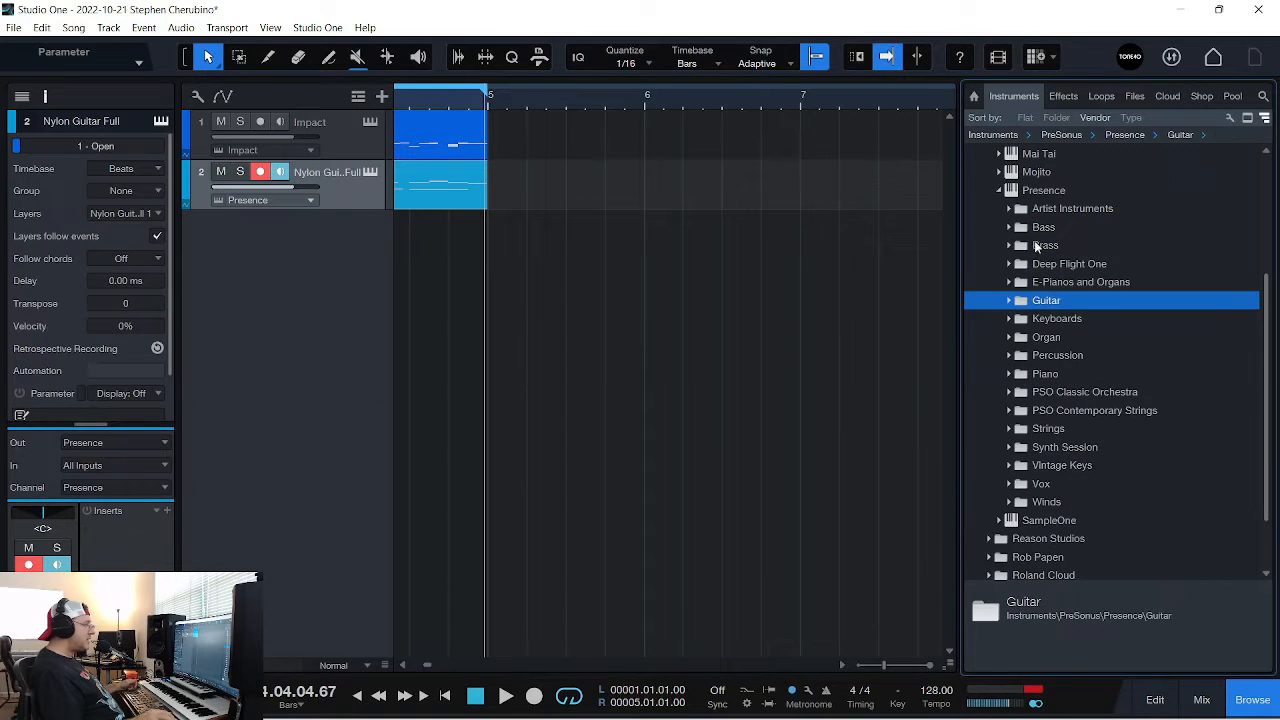
pyautogui.click(1010, 356)
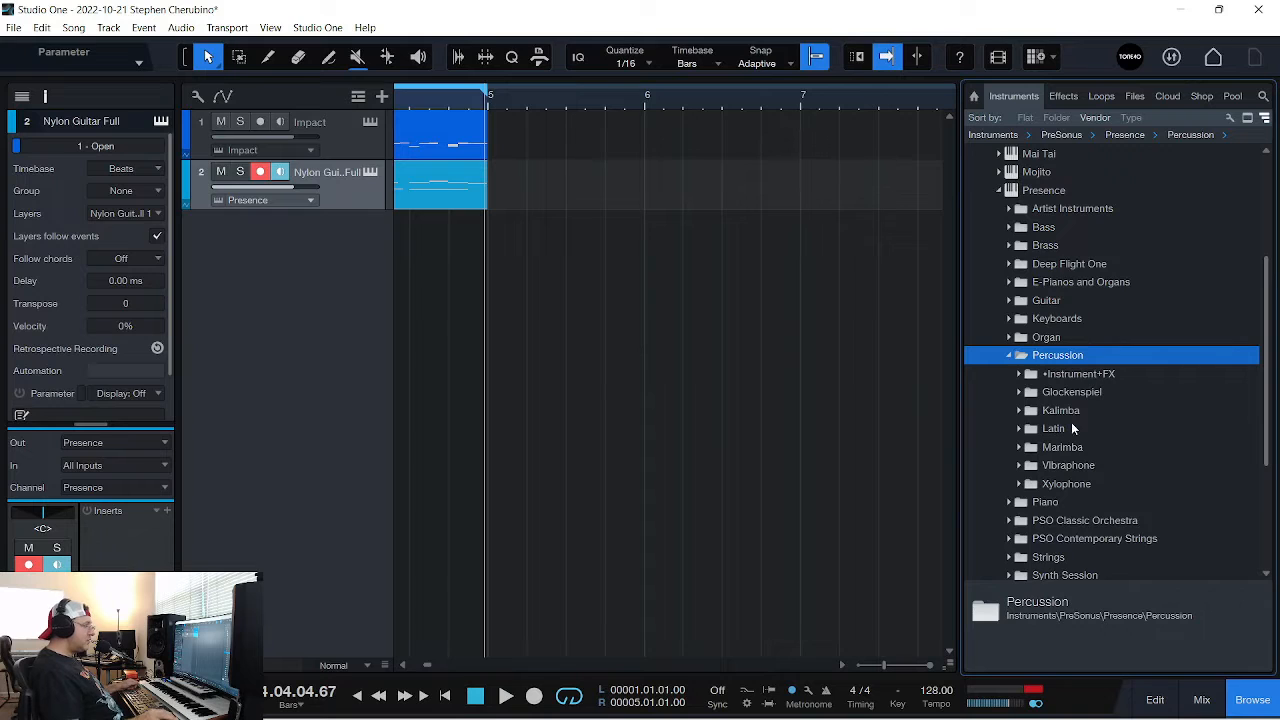
pyautogui.click(1009, 356)
pyautogui.click(1009, 374)
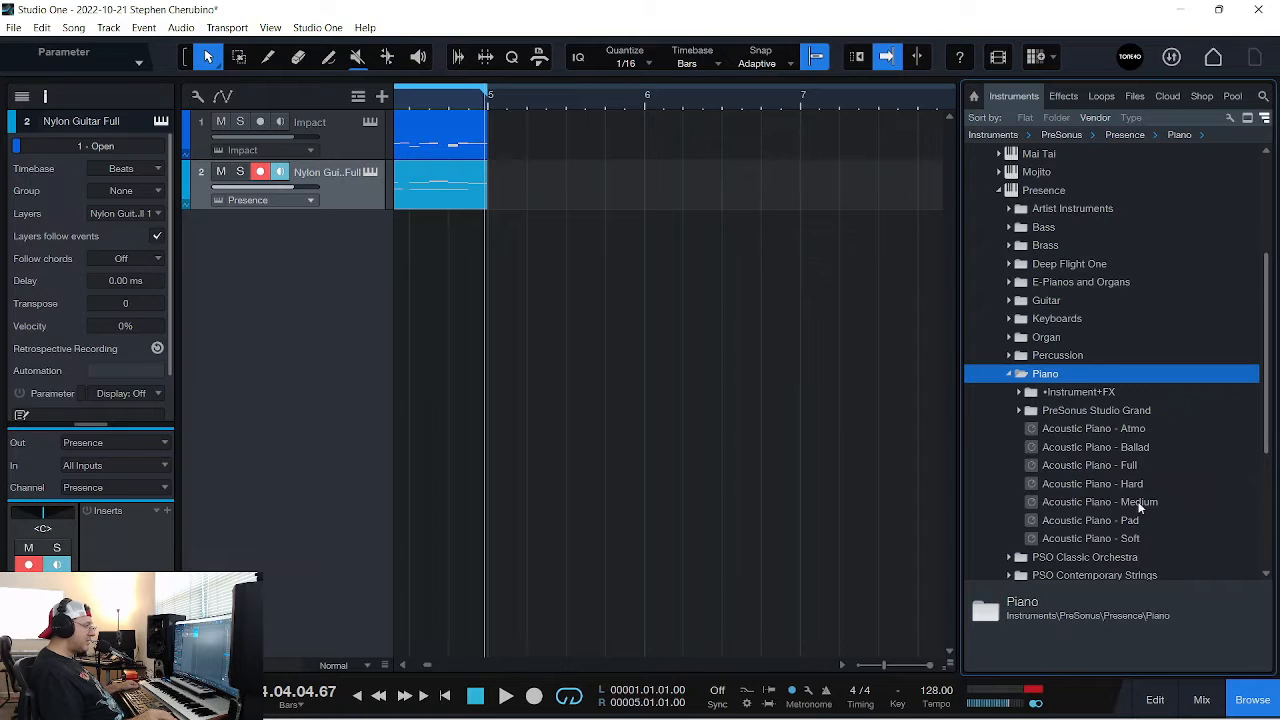
pyautogui.moveTo(1115, 466); pyautogui.dragTo(442, 261)
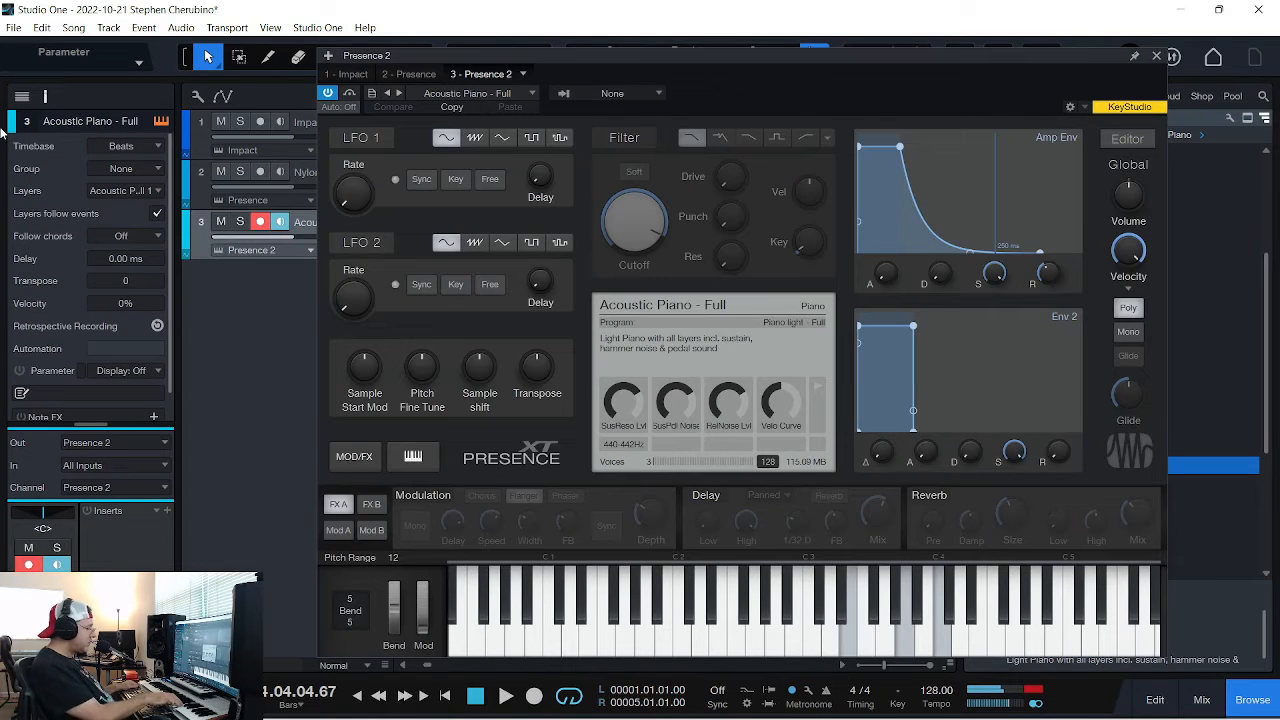
# Rehearse chords over the loop, record a four-bar Acoustic Piano part from bar 1, and close the instrument window
pyautogui.press('space')
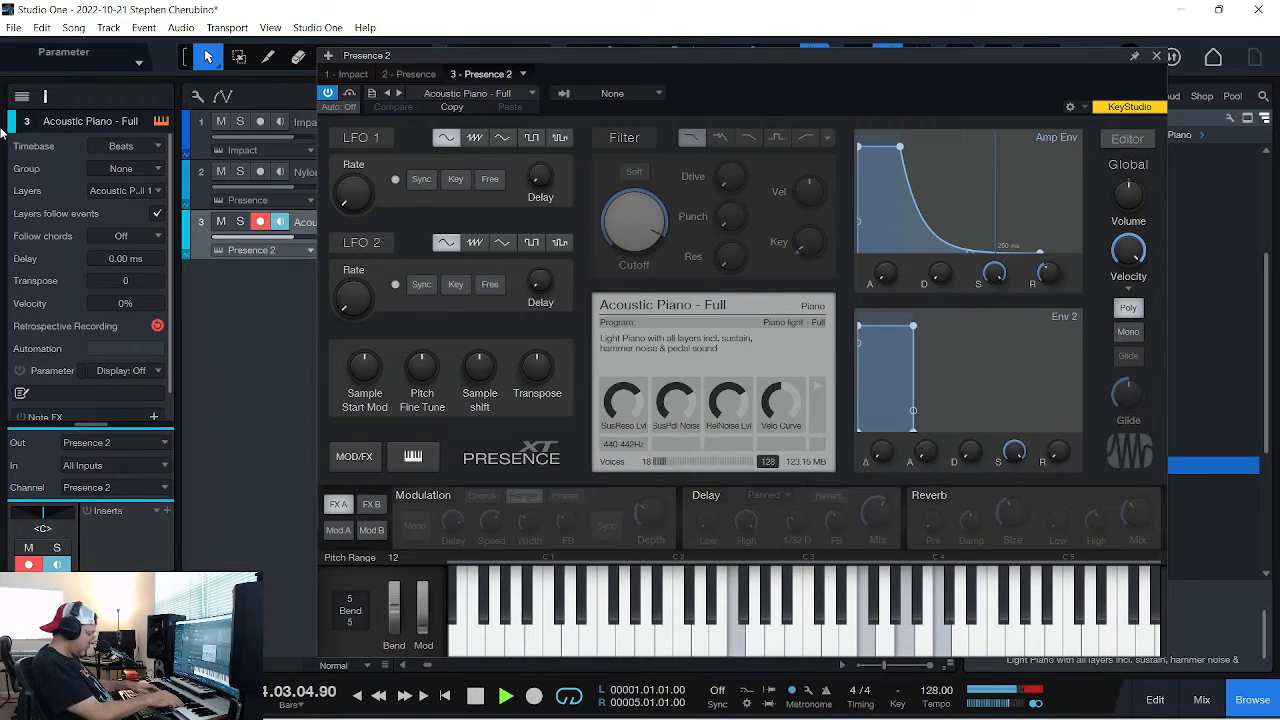
pyautogui.press('space')
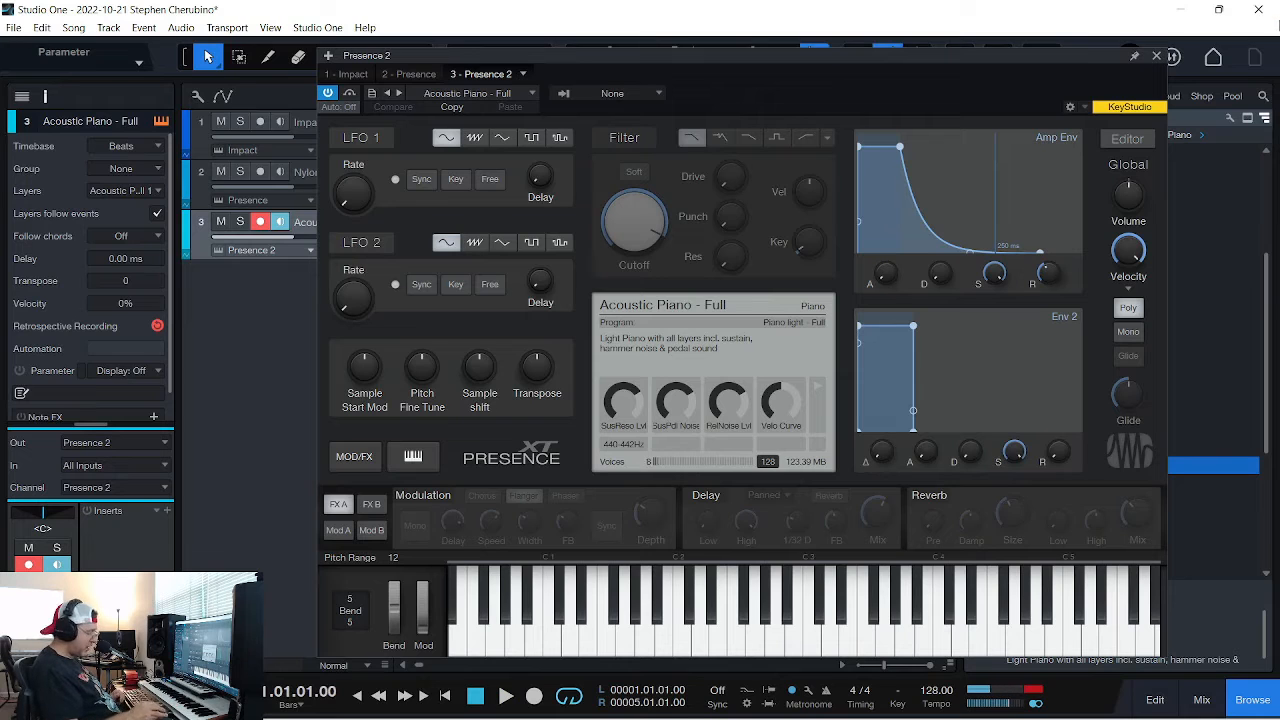
pyautogui.press('KP_Multiply')
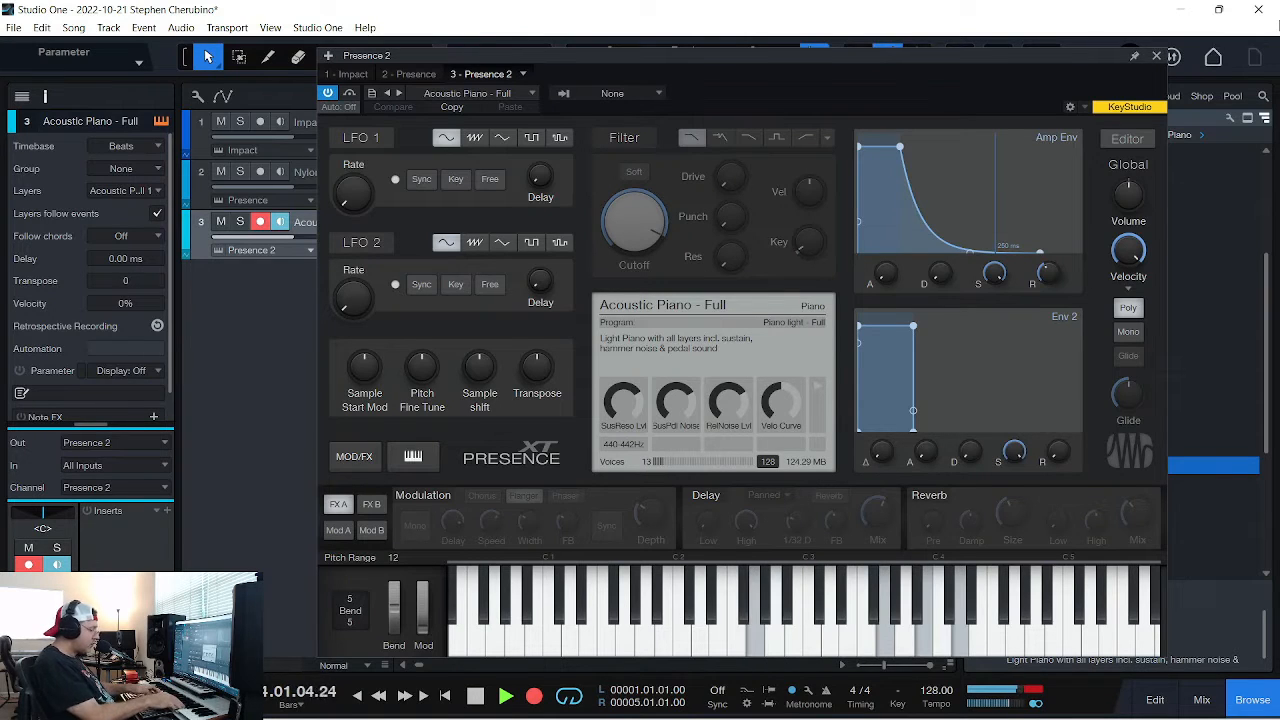
pyautogui.press('space')
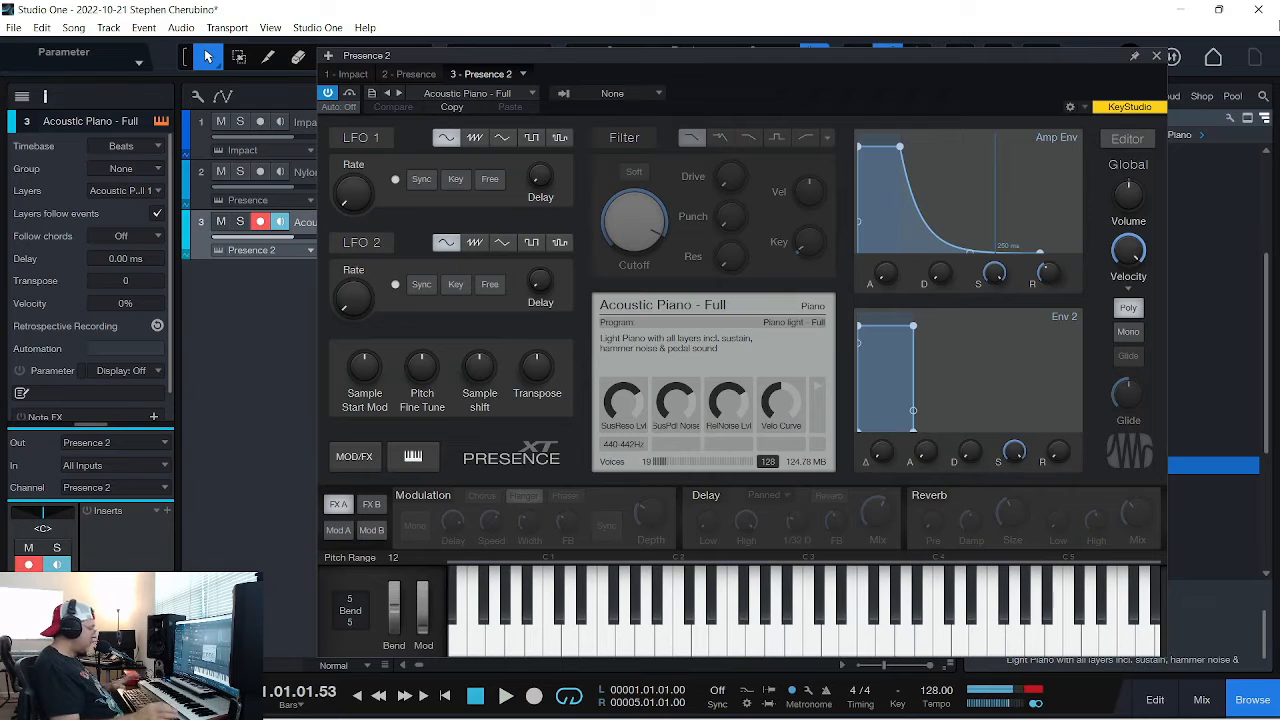
pyautogui.click(1156, 56)
# Delete the stray short D 3 note just before 2.3 in the Acoustic Piano part and close the note editor
pyautogui.doubleClick(655, 240)
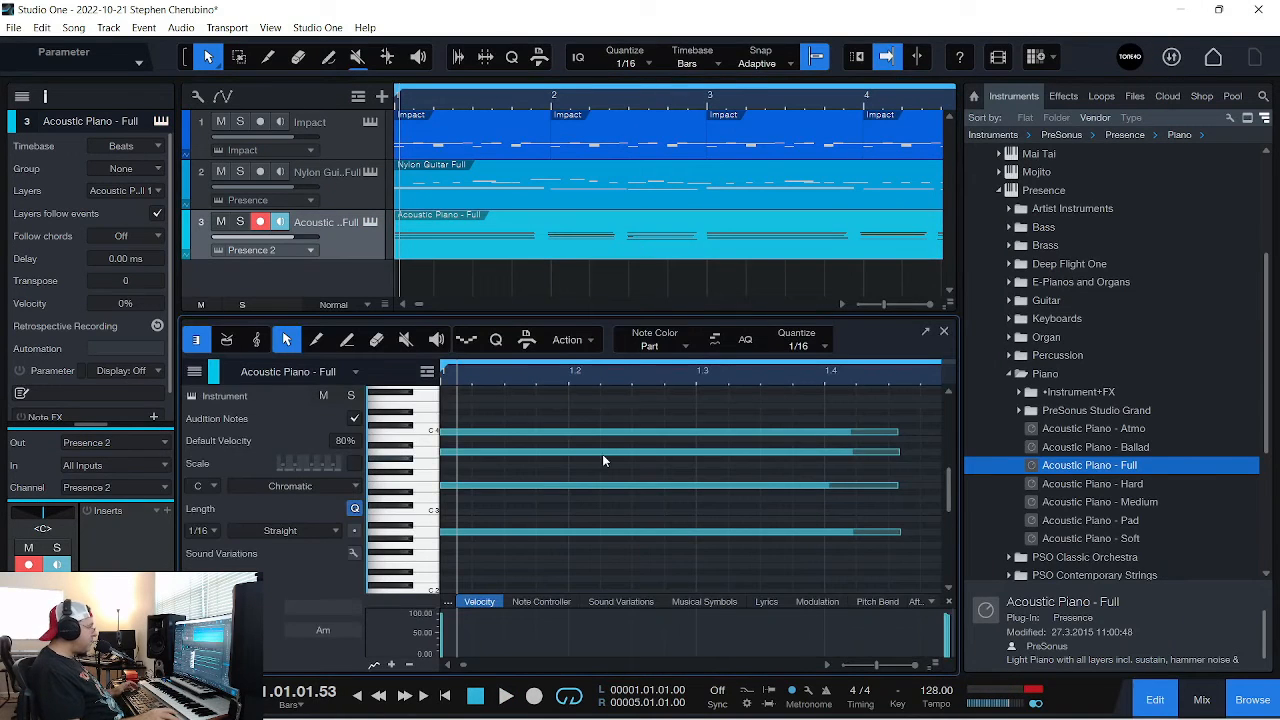
pyautogui.moveTo(497, 374); pyautogui.dragTo(709, 346)
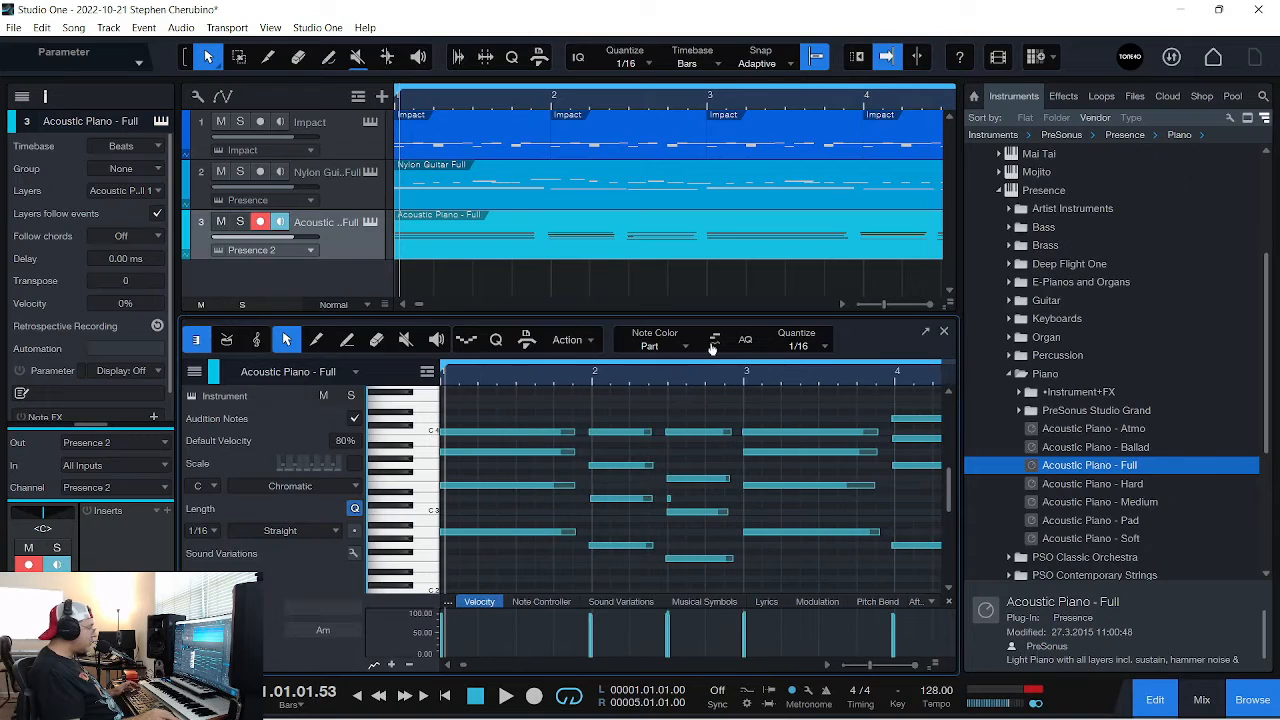
pyautogui.click(668, 499)
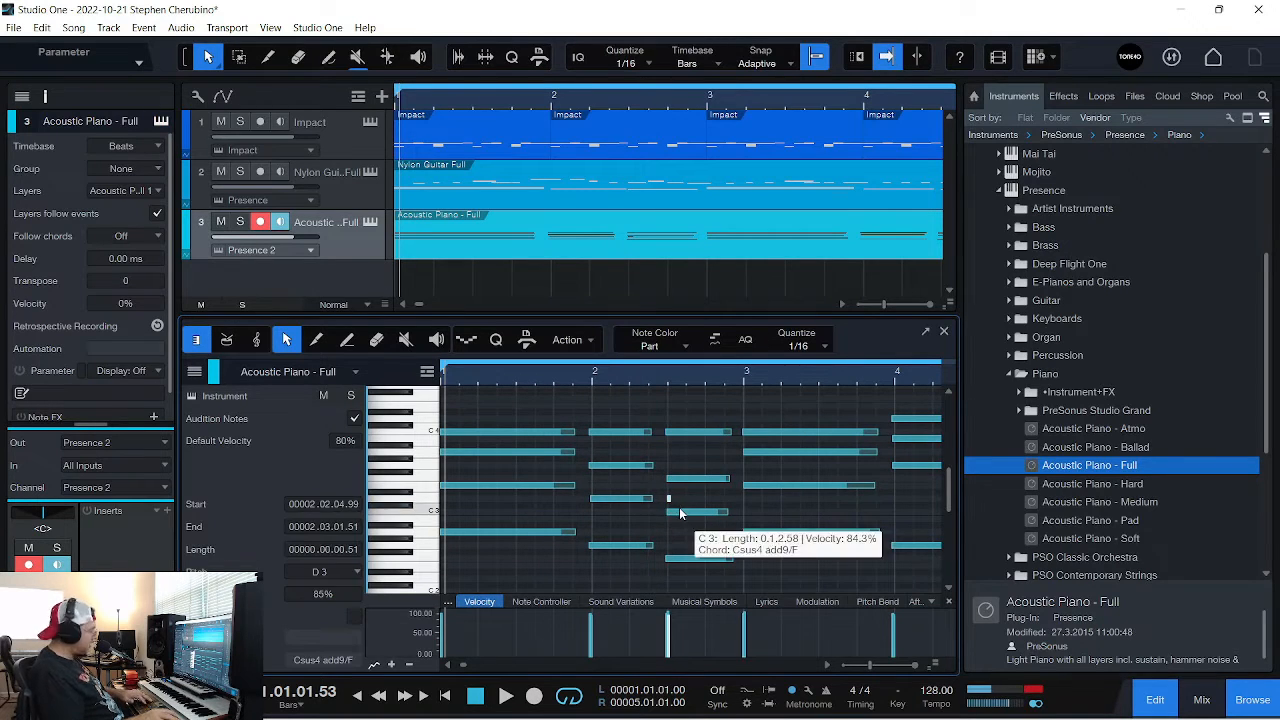
pyautogui.hotkey('ctrl', 'z')
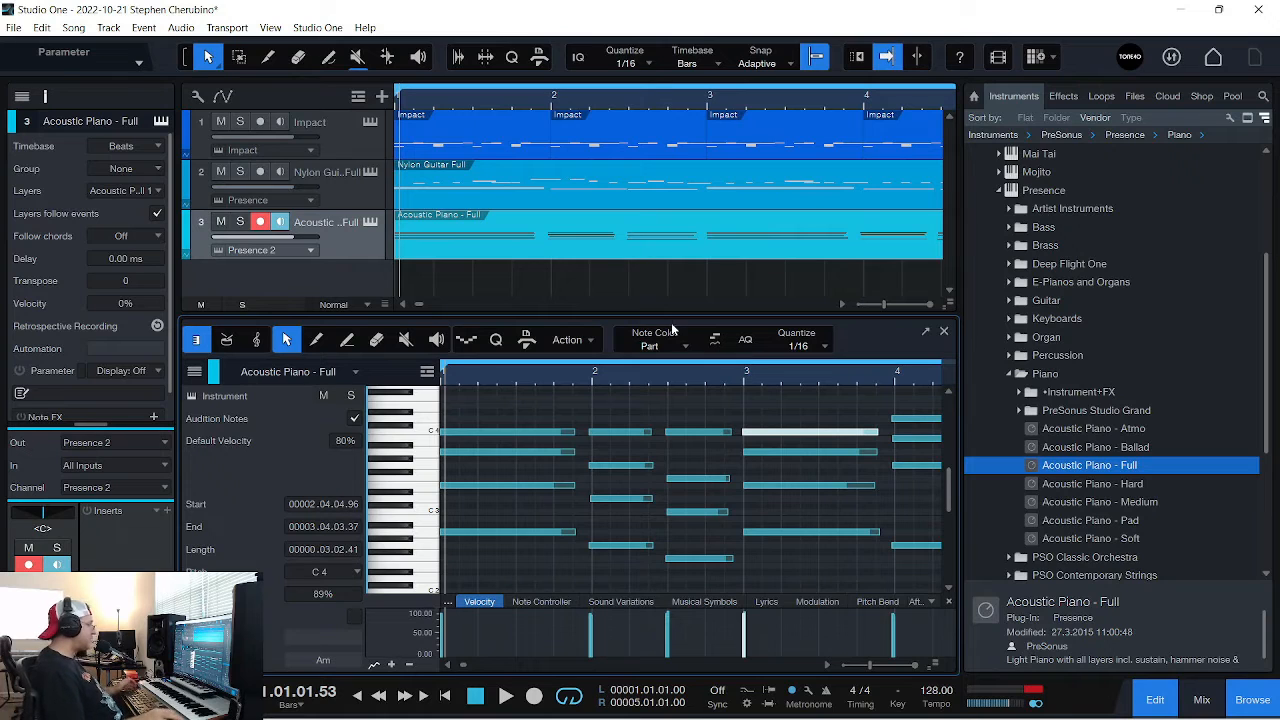
pyautogui.click(944, 332)
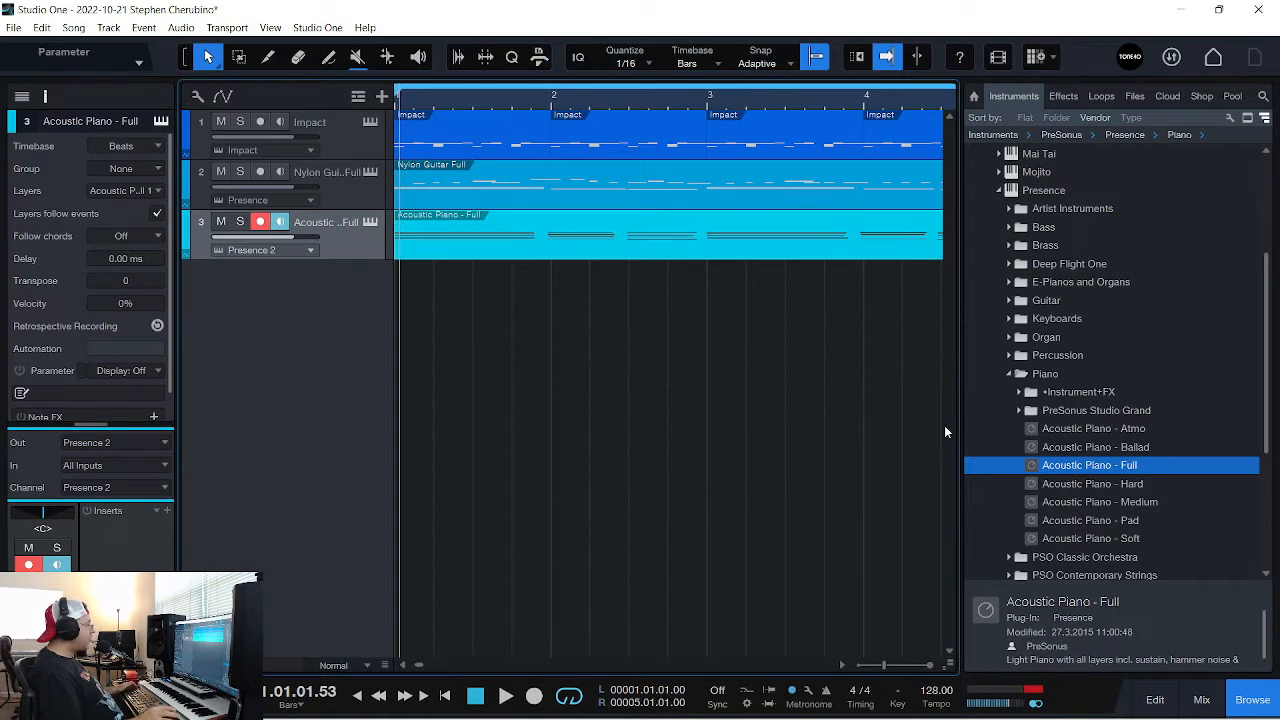
pyautogui.click(1012, 374)
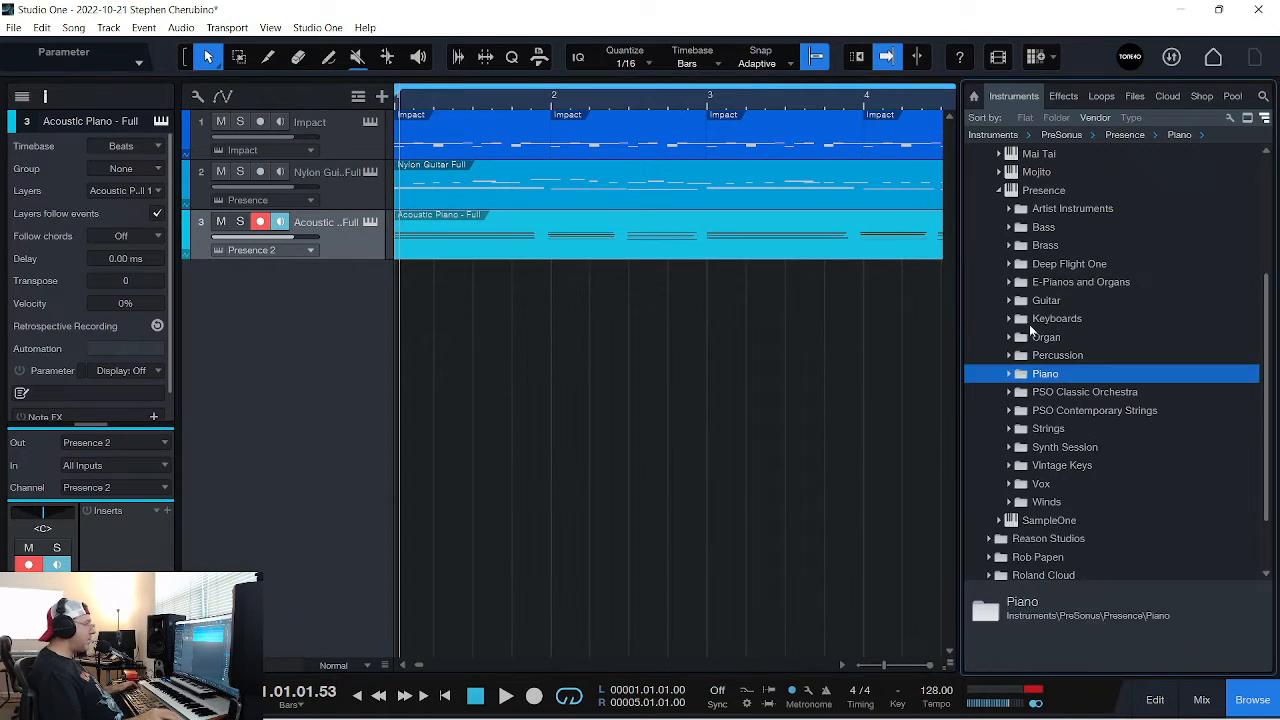
# Add the Mai Tai synth as a new instrument track below the Acoustic Piano and sound a test note
pyautogui.scroll(1, 1034, 314)
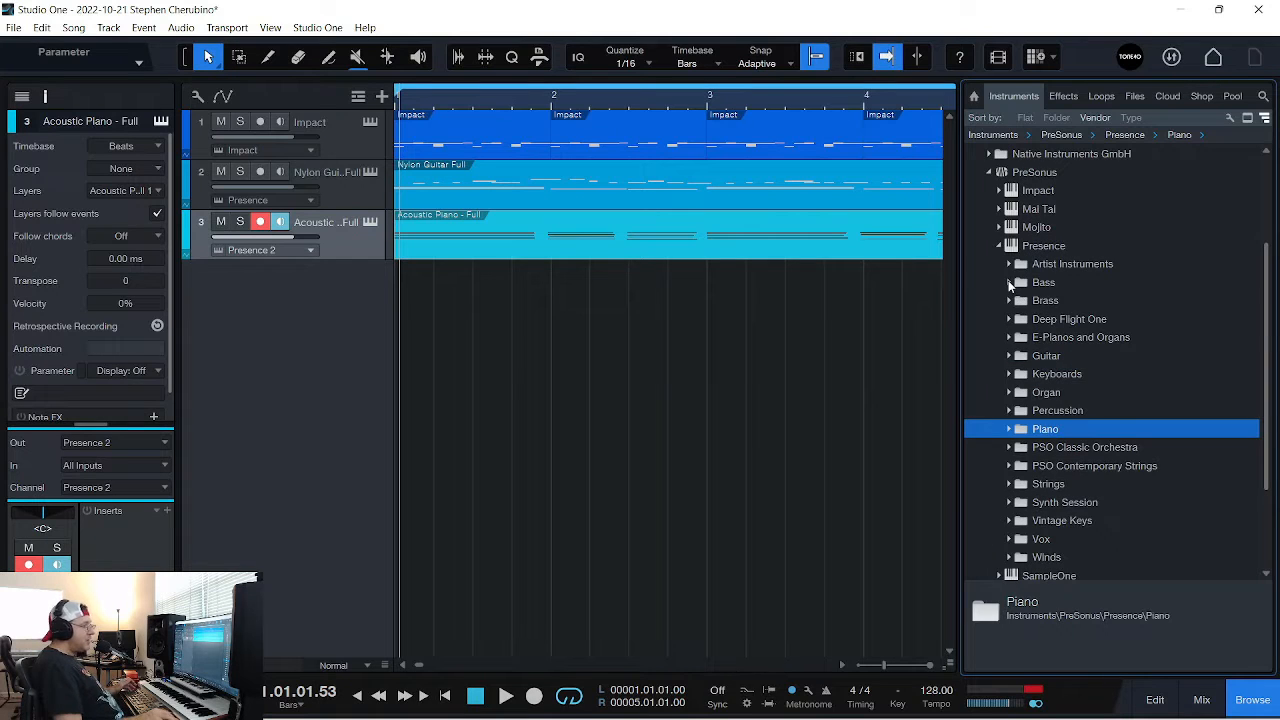
pyautogui.click(1010, 283)
pyautogui.click(1000, 246)
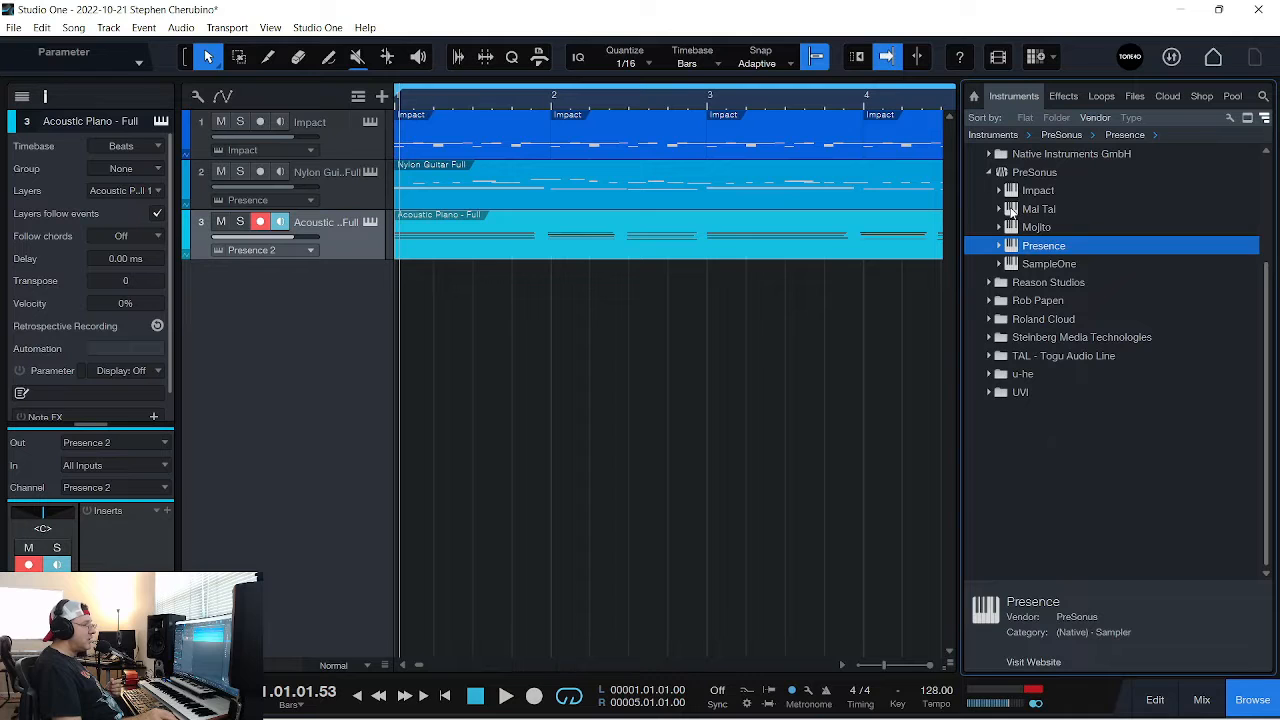
pyautogui.moveTo(1012, 210); pyautogui.dragTo(629, 397)
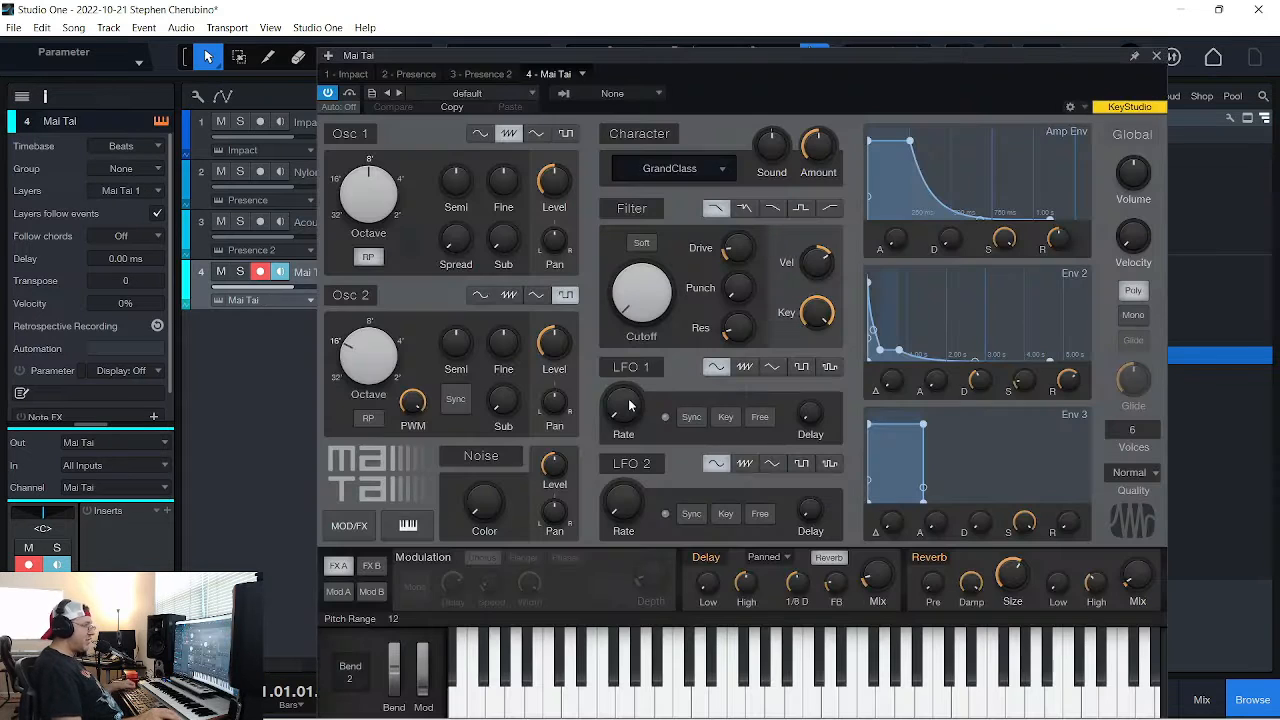
pyautogui.click(818, 680)
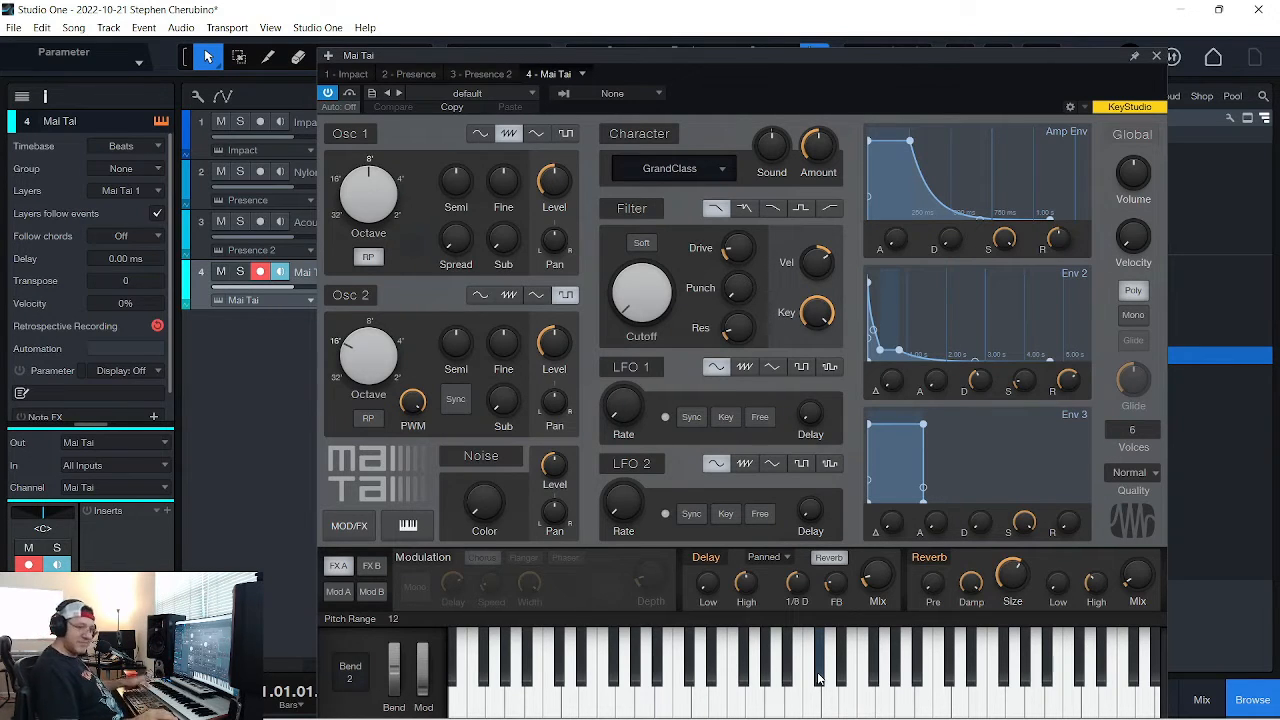
# Audition Mai Tai's Bass presets, including 80s Funk Bass, Bass - 303 Dirtclean and Bass - Bad Buzz, and load Bass - Agronisos
pyautogui.click(480, 92)
pyautogui.click(466, 147)
pyautogui.click(478, 168)
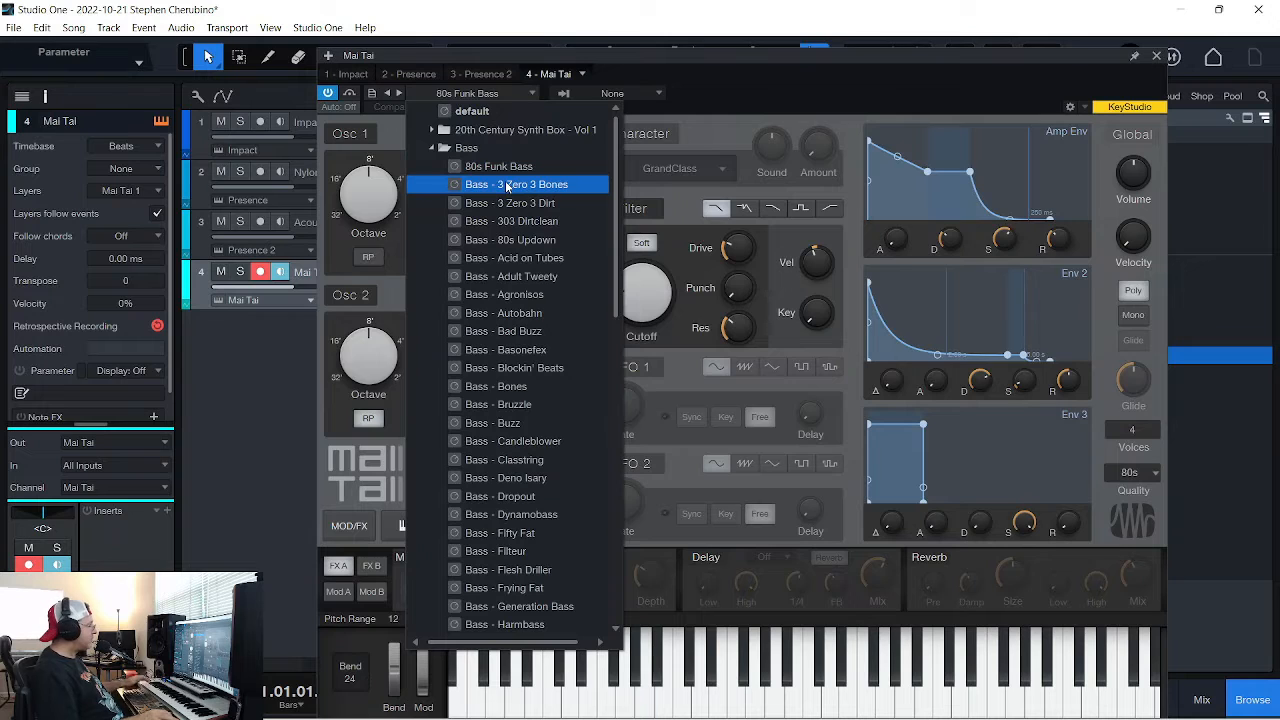
pyautogui.click(508, 186)
pyautogui.click(508, 203)
pyautogui.click(508, 221)
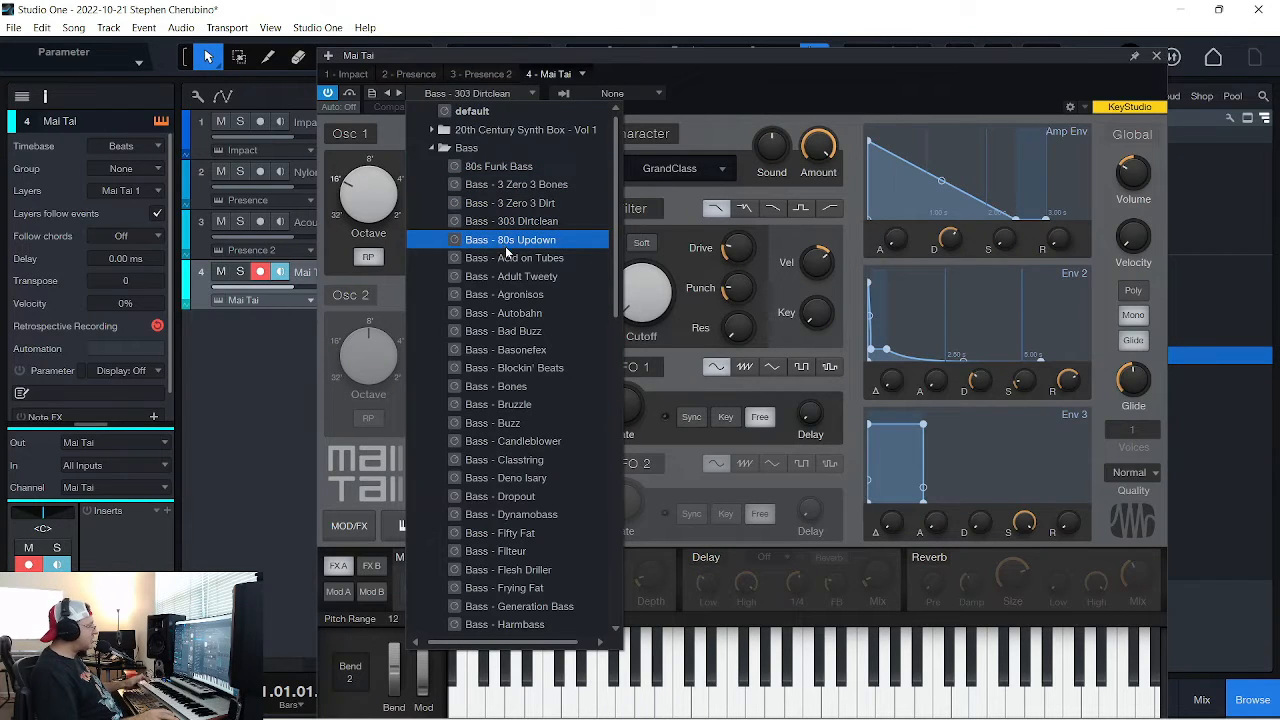
pyautogui.click(511, 257)
pyautogui.click(513, 277)
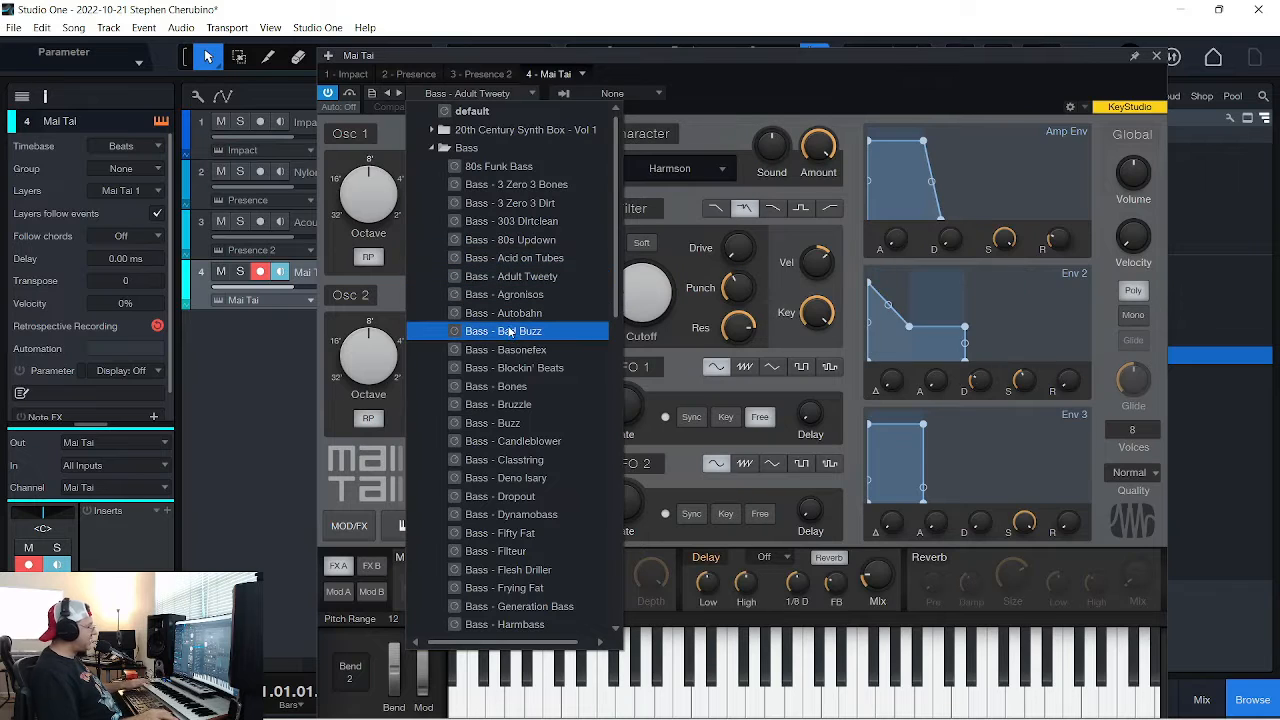
pyautogui.click(510, 331)
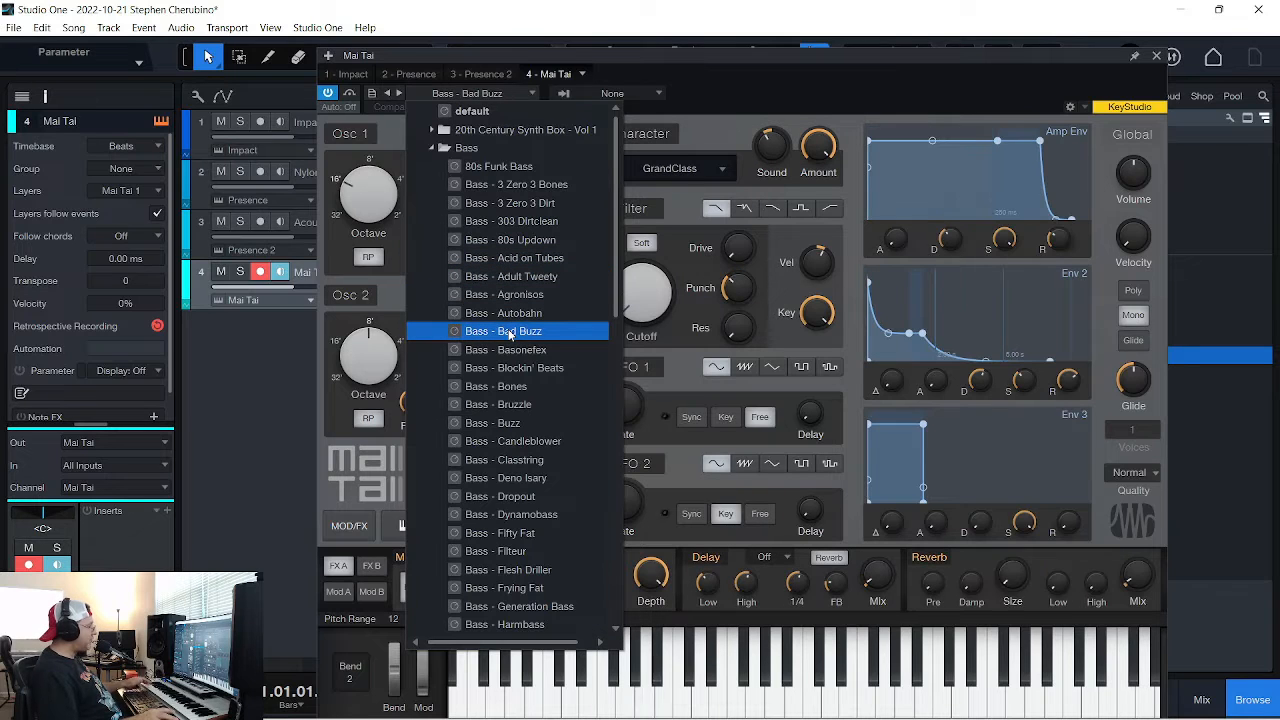
pyautogui.click(568, 299)
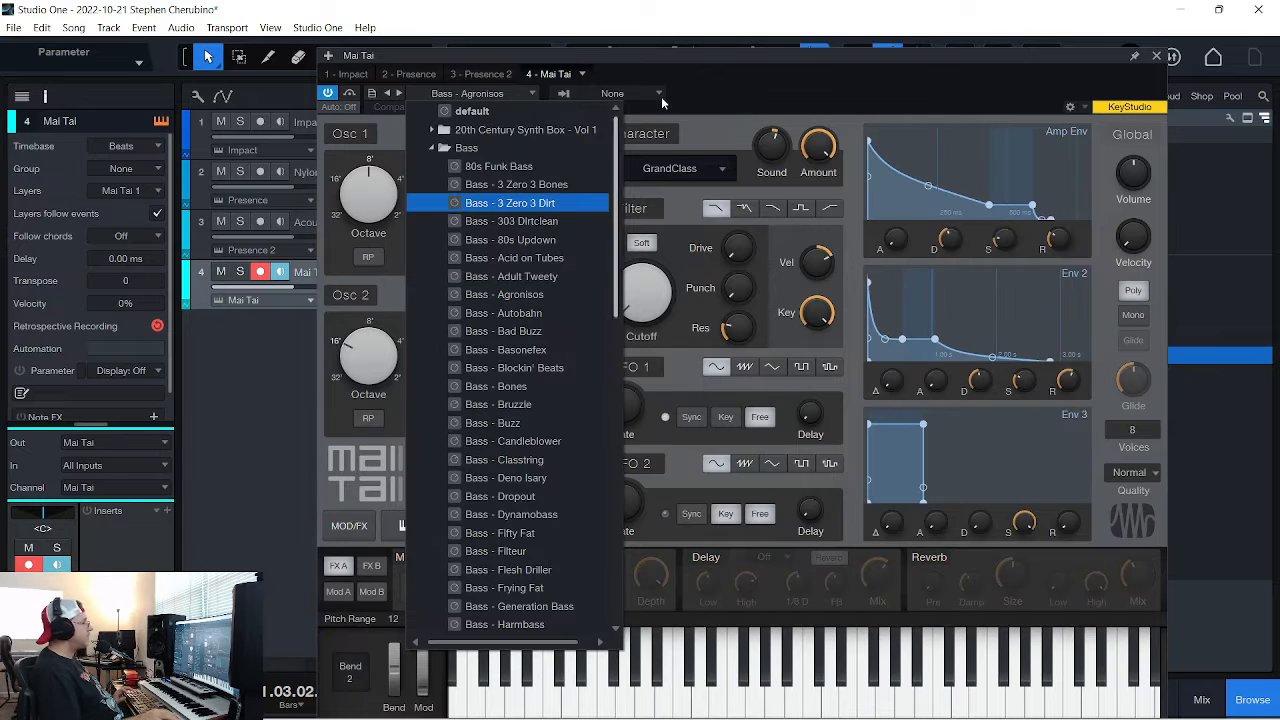
# Record a four-bar Mai Tai bass part from bar 1, closing the instrument and Transfers windows, and play the loop back
pyautogui.click(1023, 190)
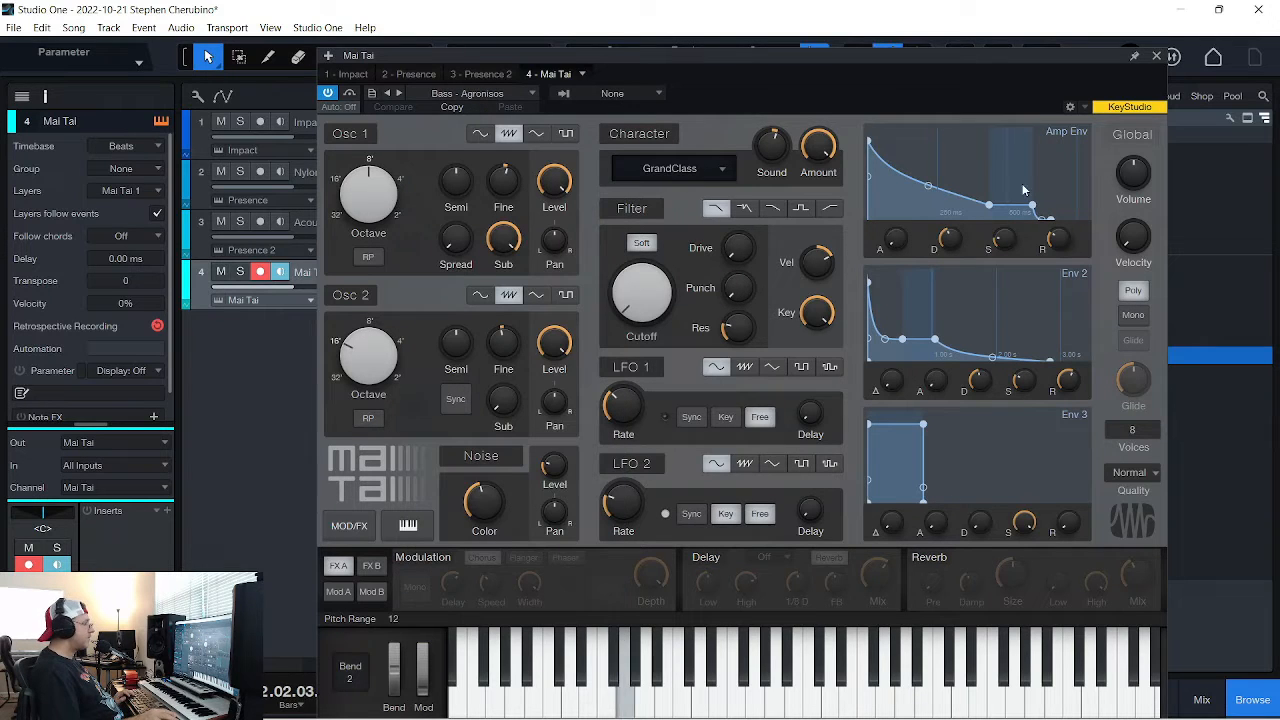
pyautogui.click(1156, 55)
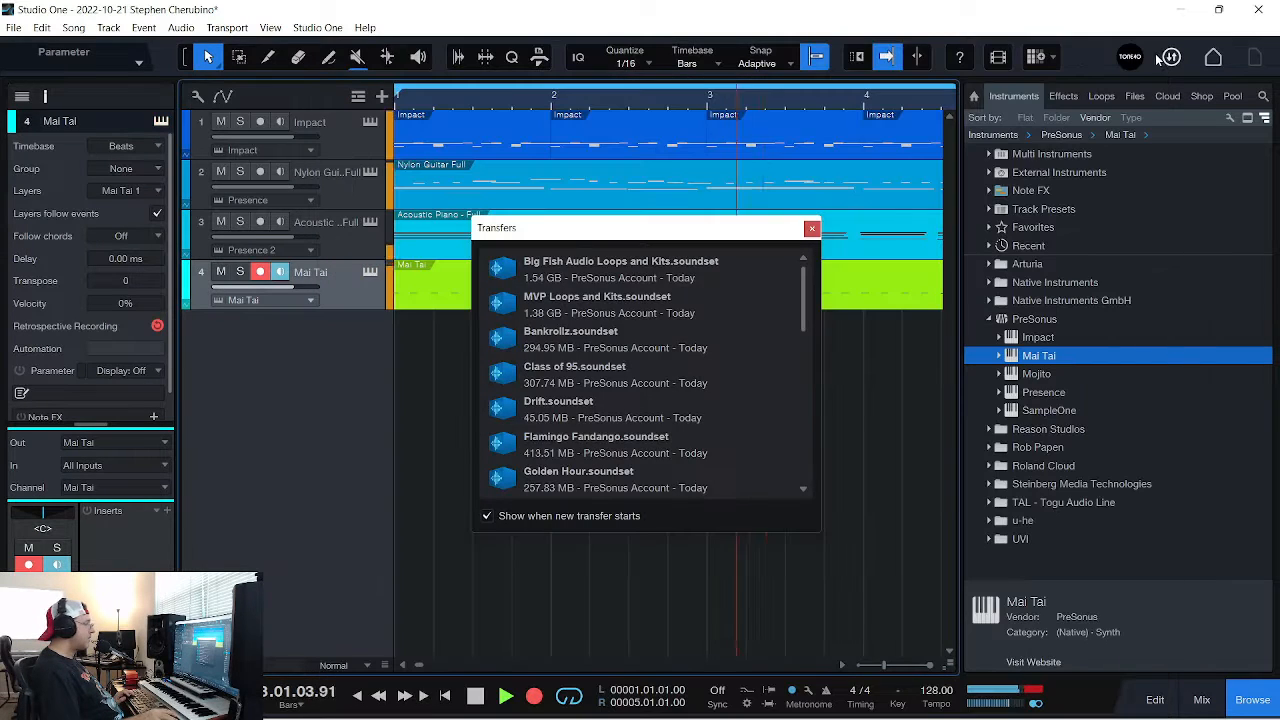
pyautogui.click(811, 228)
pyautogui.press('space')
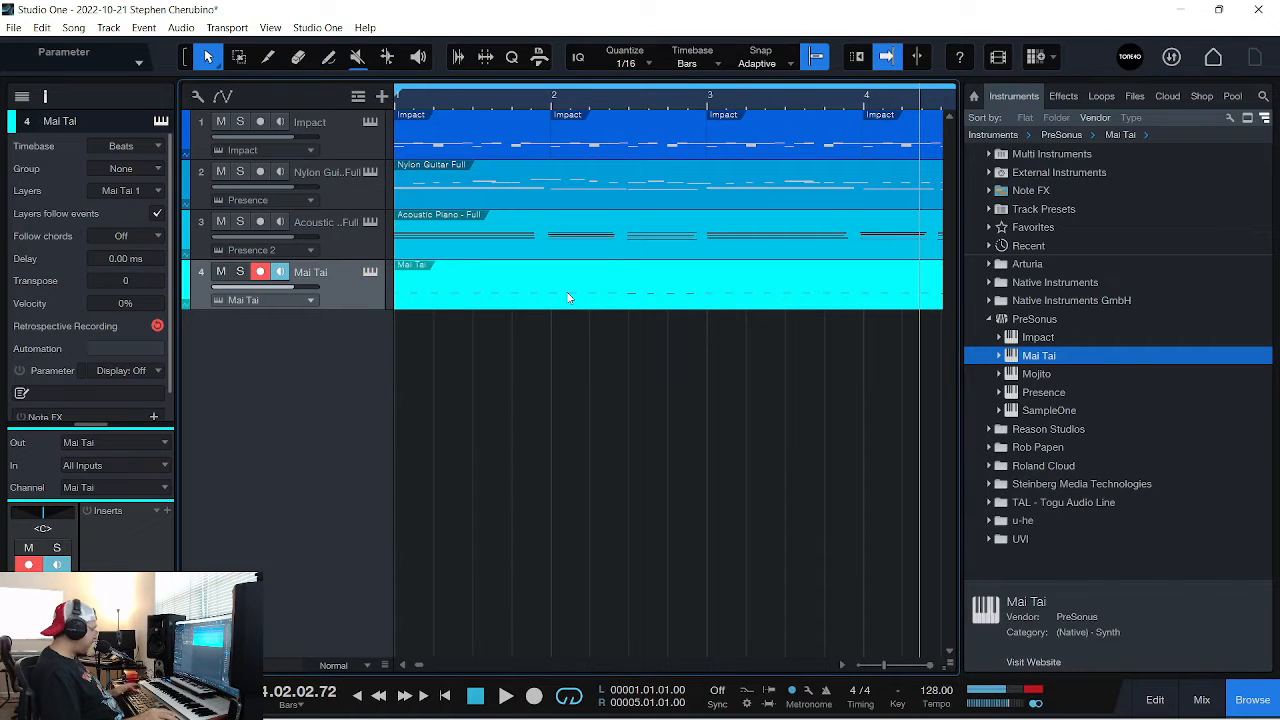
pyautogui.press('Home')
pyautogui.press('space')
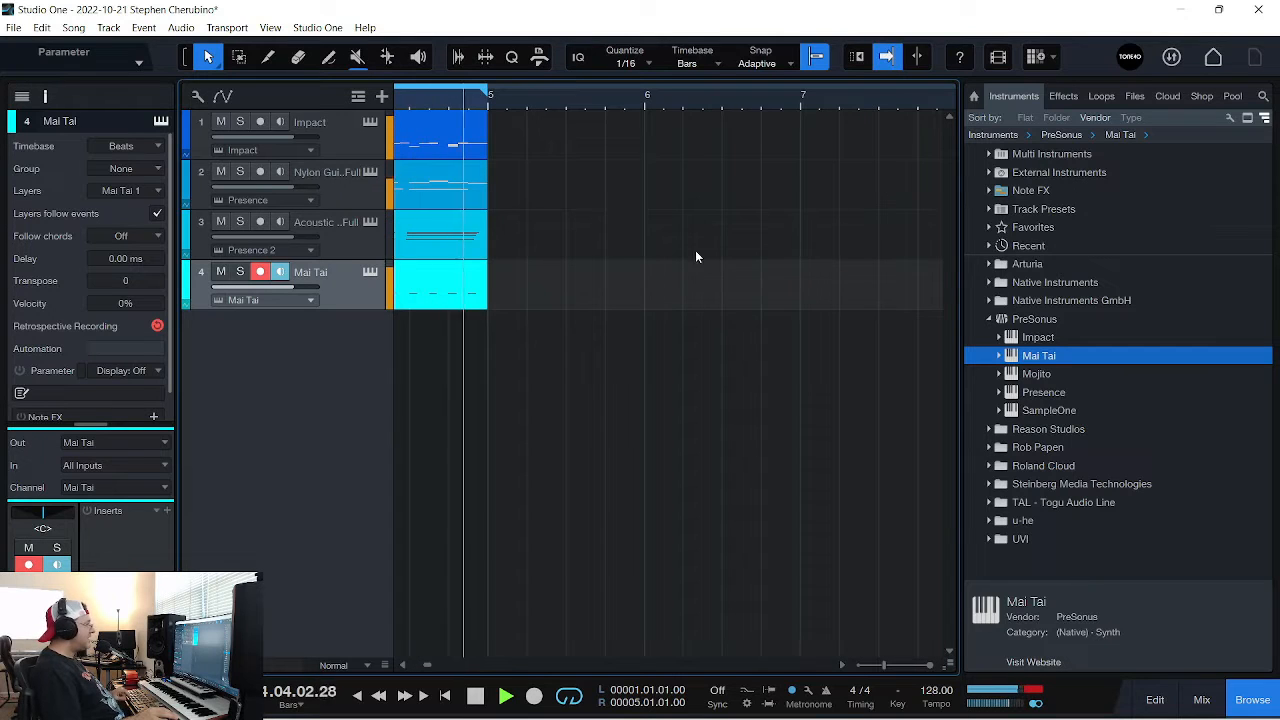
pyautogui.press('space')
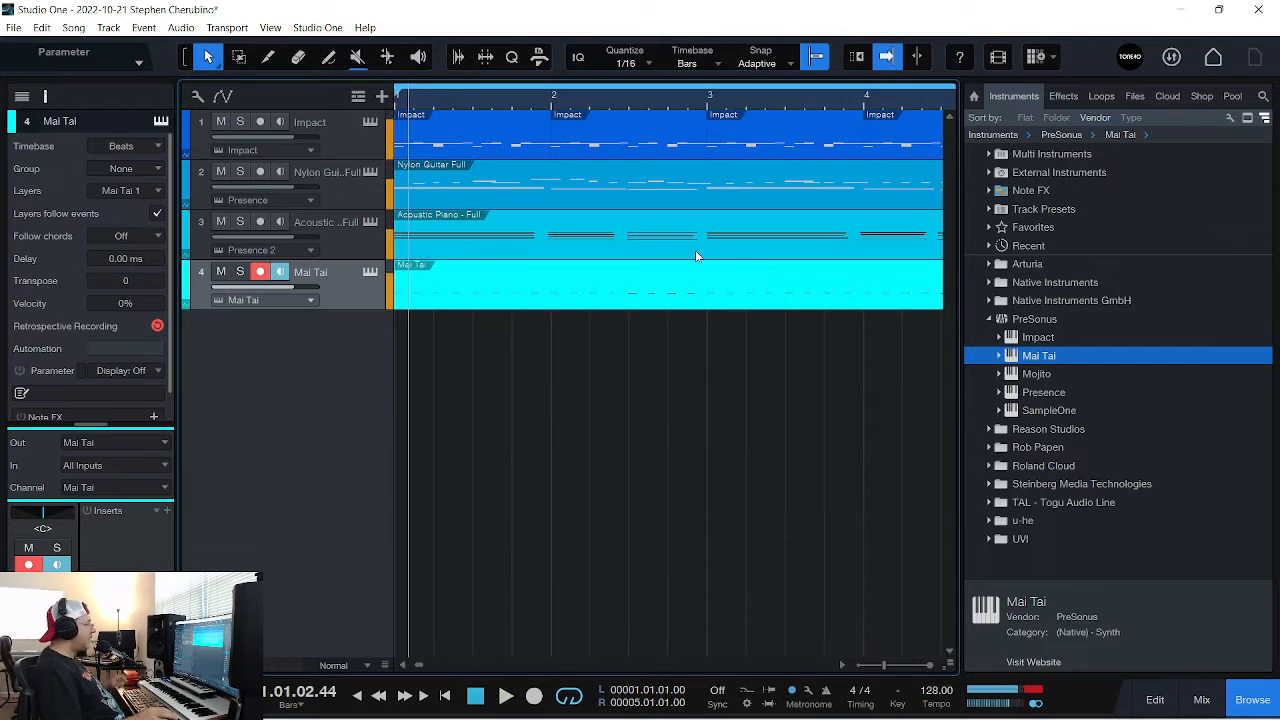
# Add a second Mai Tai as a new instrument track below the Mai Tai bass track
pyautogui.click(986, 318)
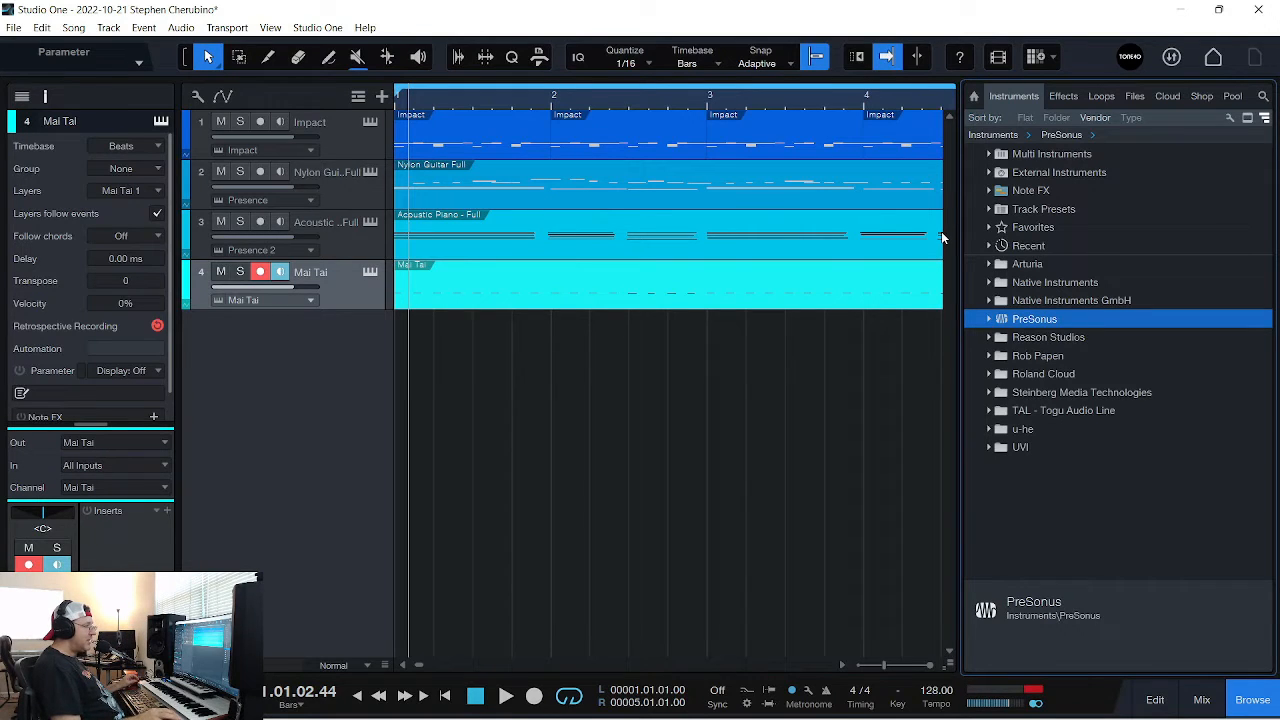
pyautogui.click(998, 318)
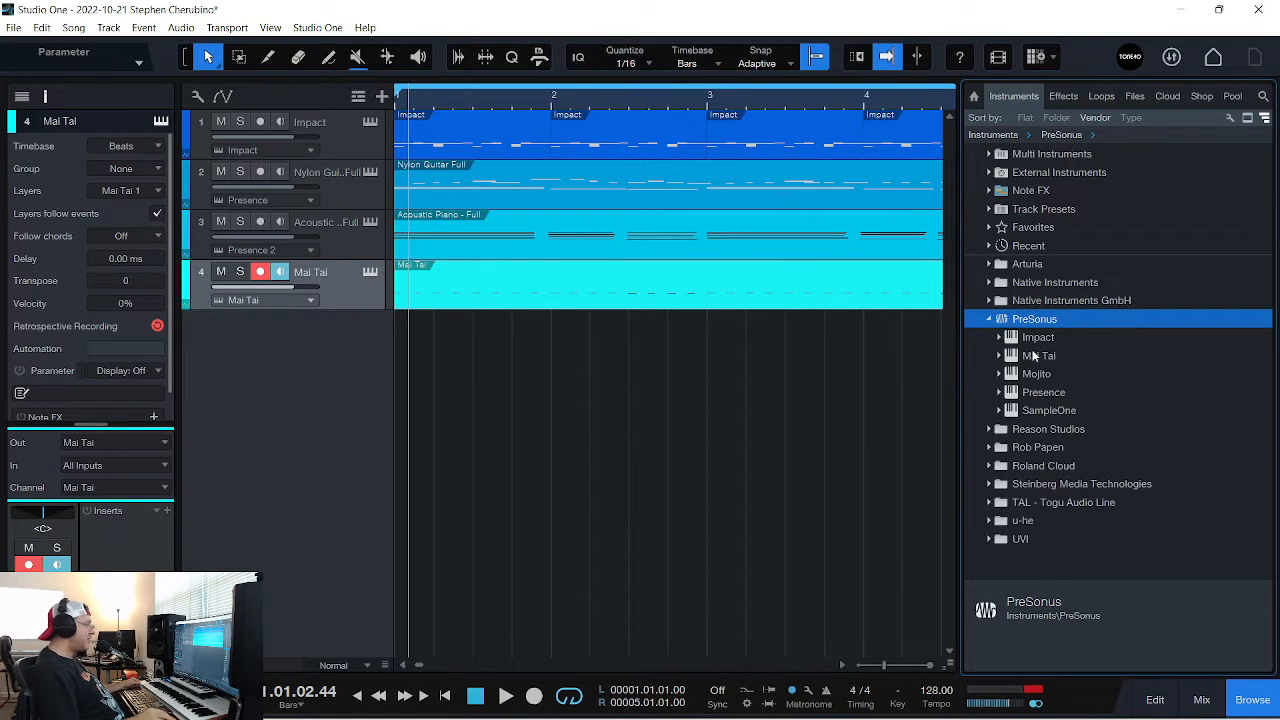
pyautogui.moveTo(1035, 356); pyautogui.dragTo(820, 408)
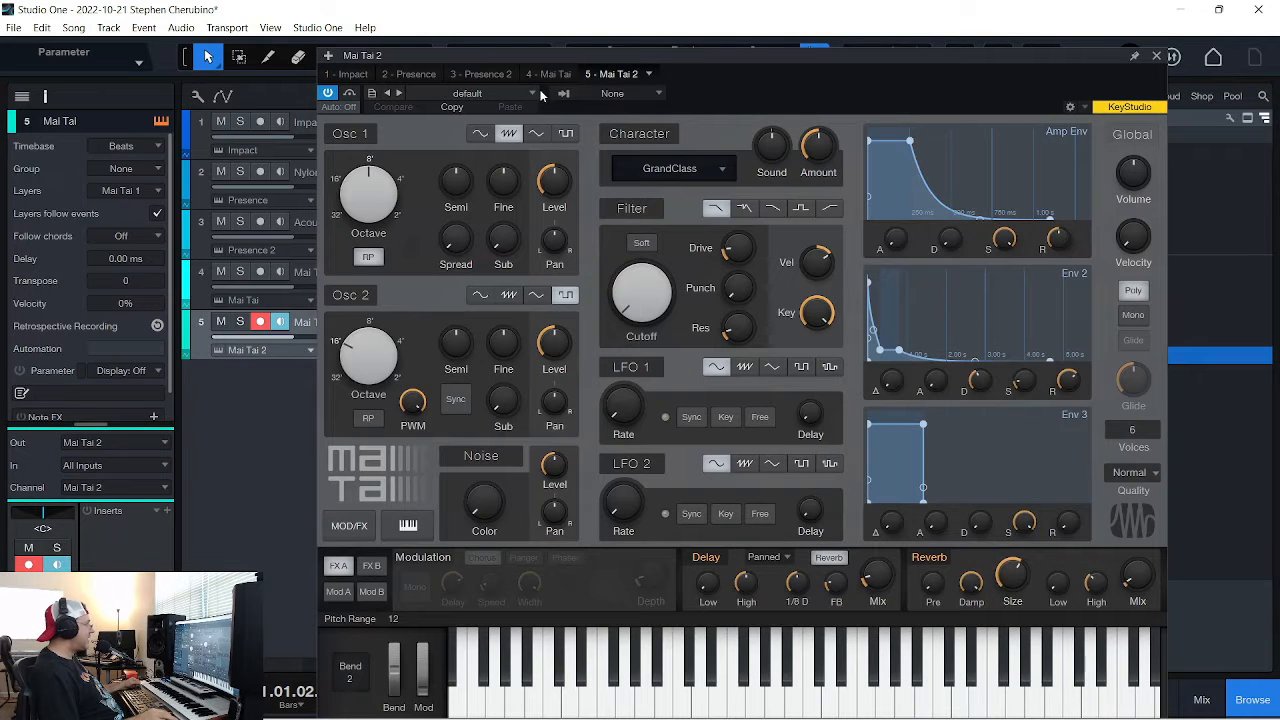
pyautogui.moveTo(545, 62); pyautogui.dragTo(548, 47)
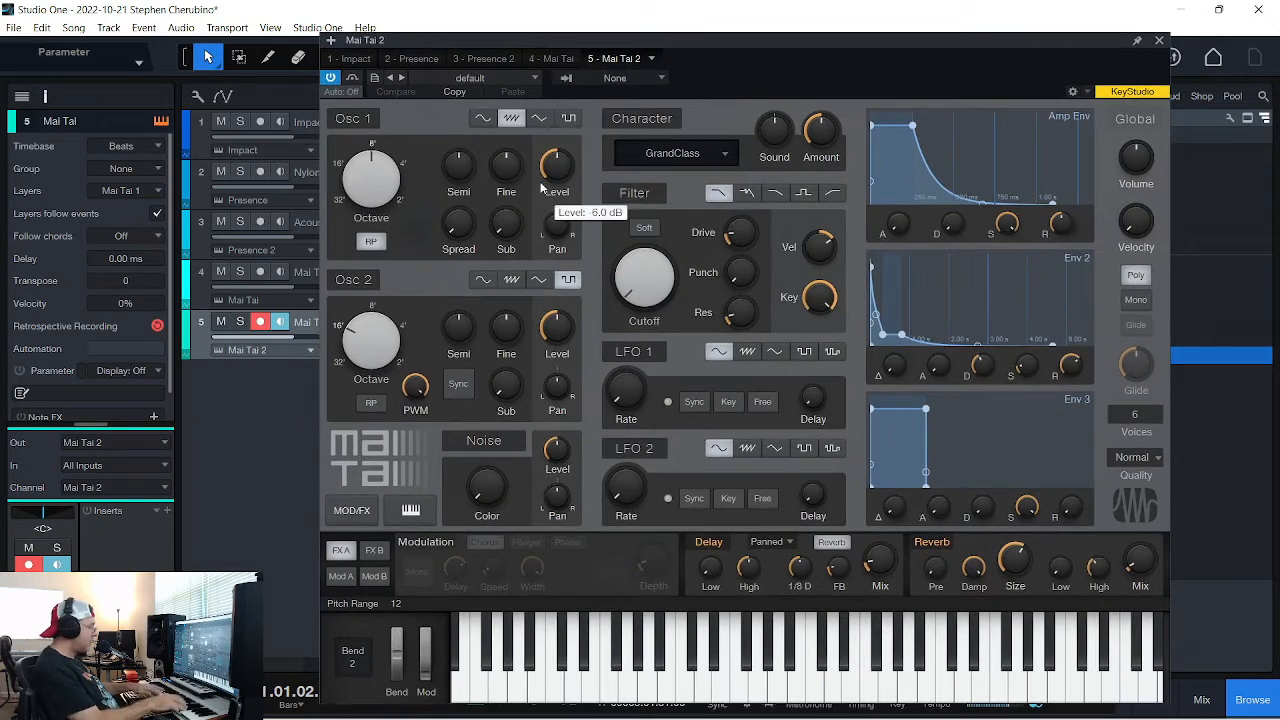
# Audition Poly presets on the second Mai Tai, including Circuits Klavecin, Laser Sweep, Poly - 3D World and Poly - Arp1
pyautogui.click(473, 82)
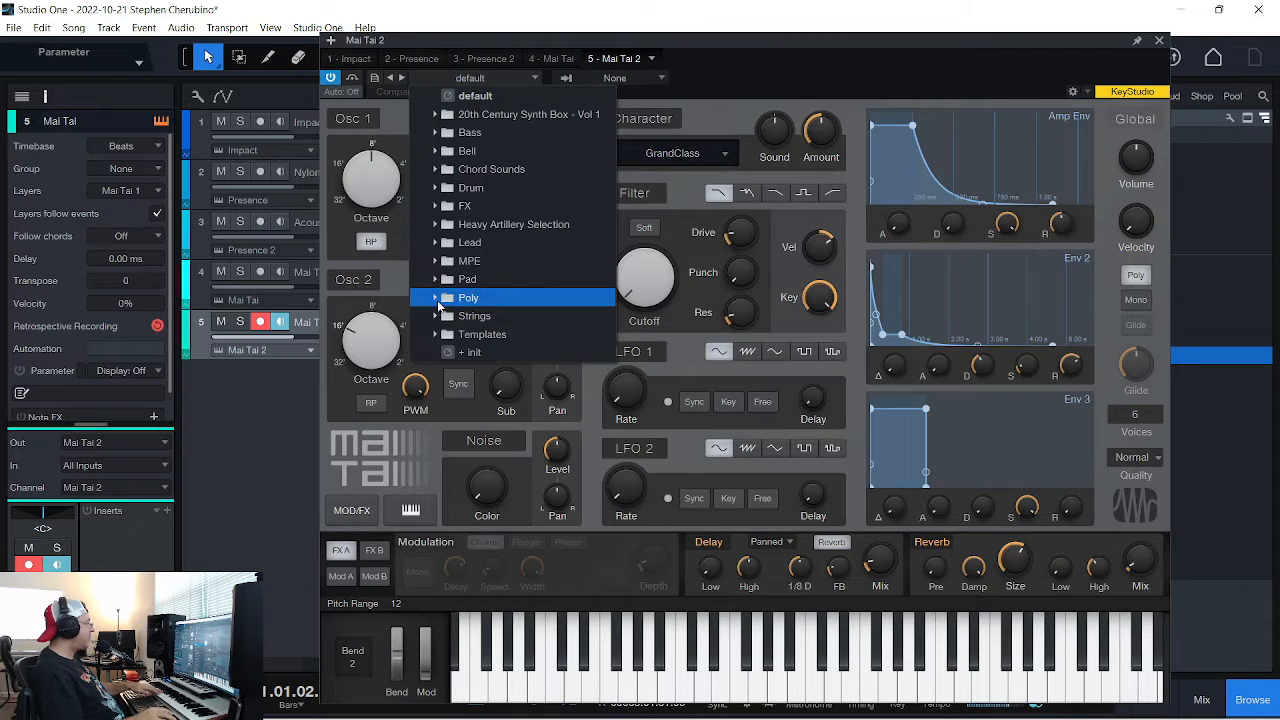
pyautogui.click(438, 300)
pyautogui.click(485, 317)
pyautogui.click(496, 353)
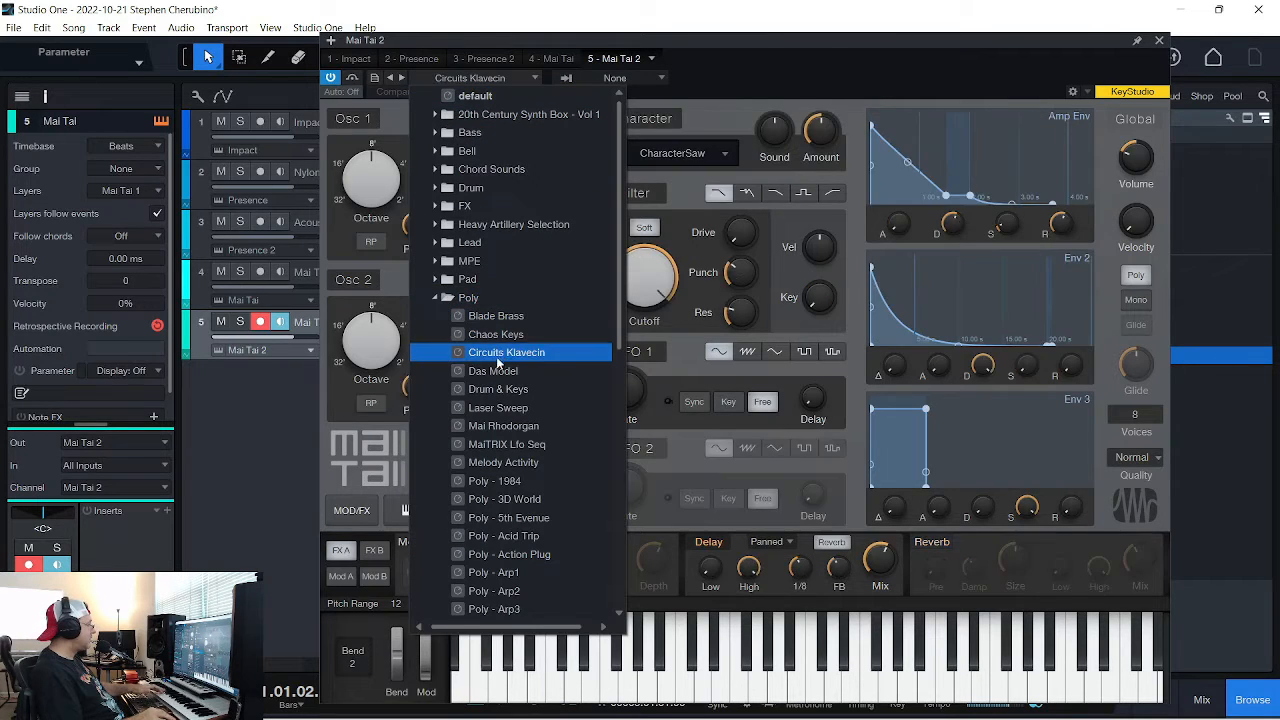
pyautogui.click(487, 391)
pyautogui.click(491, 406)
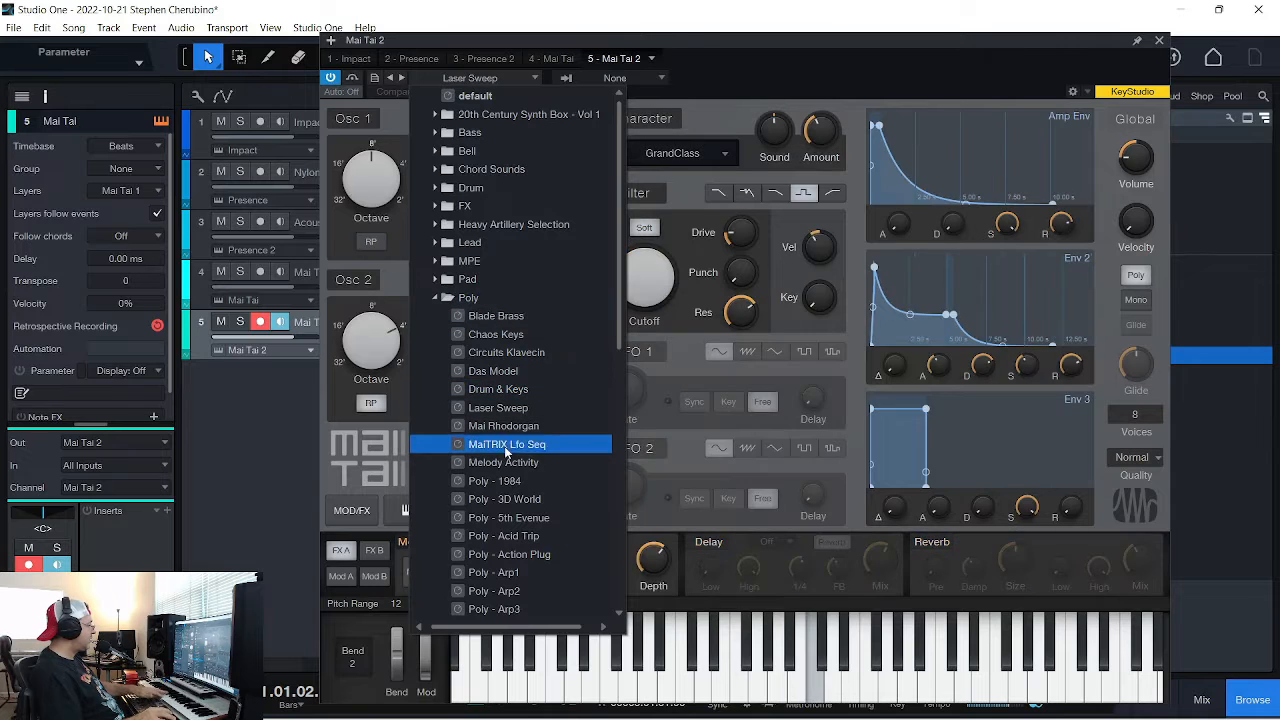
pyautogui.click(490, 481)
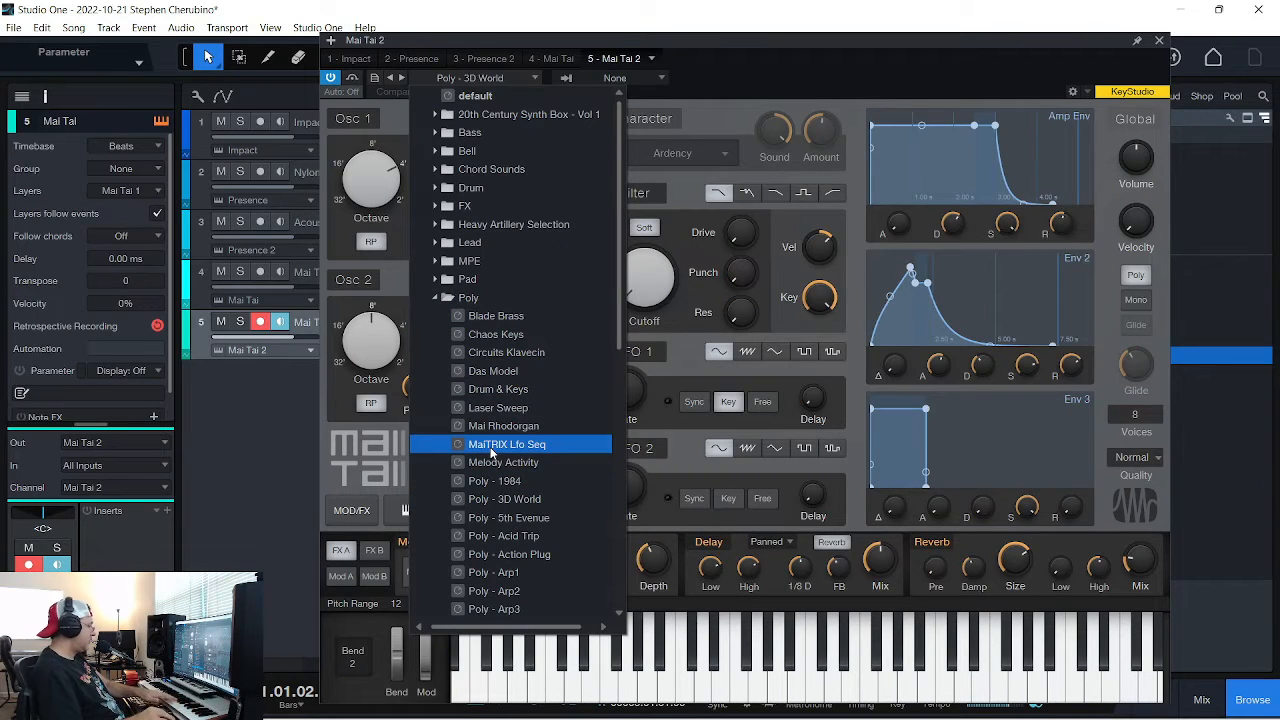
pyautogui.click(495, 572)
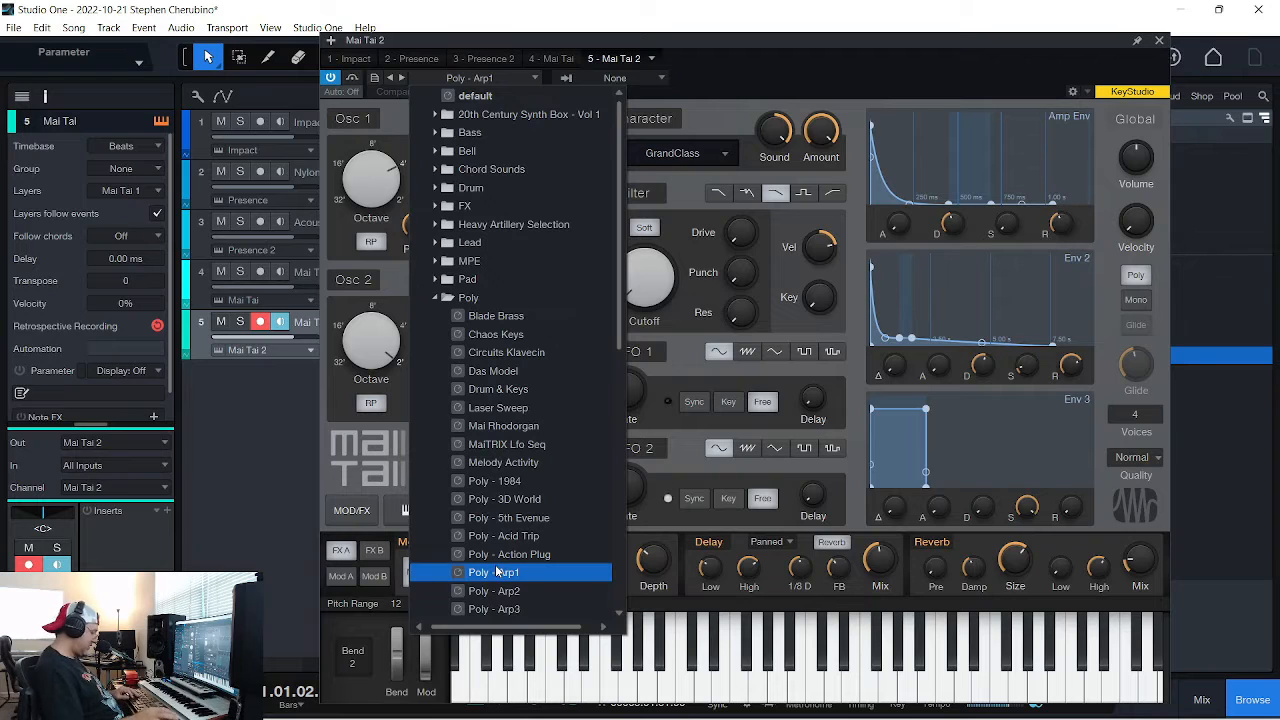
# Load the Poly - 5th Evenue preset on the second Mai Tai, close its window, and try the sound over the loop
pyautogui.press('Up')
pyautogui.press('Up')
pyautogui.press('Up')
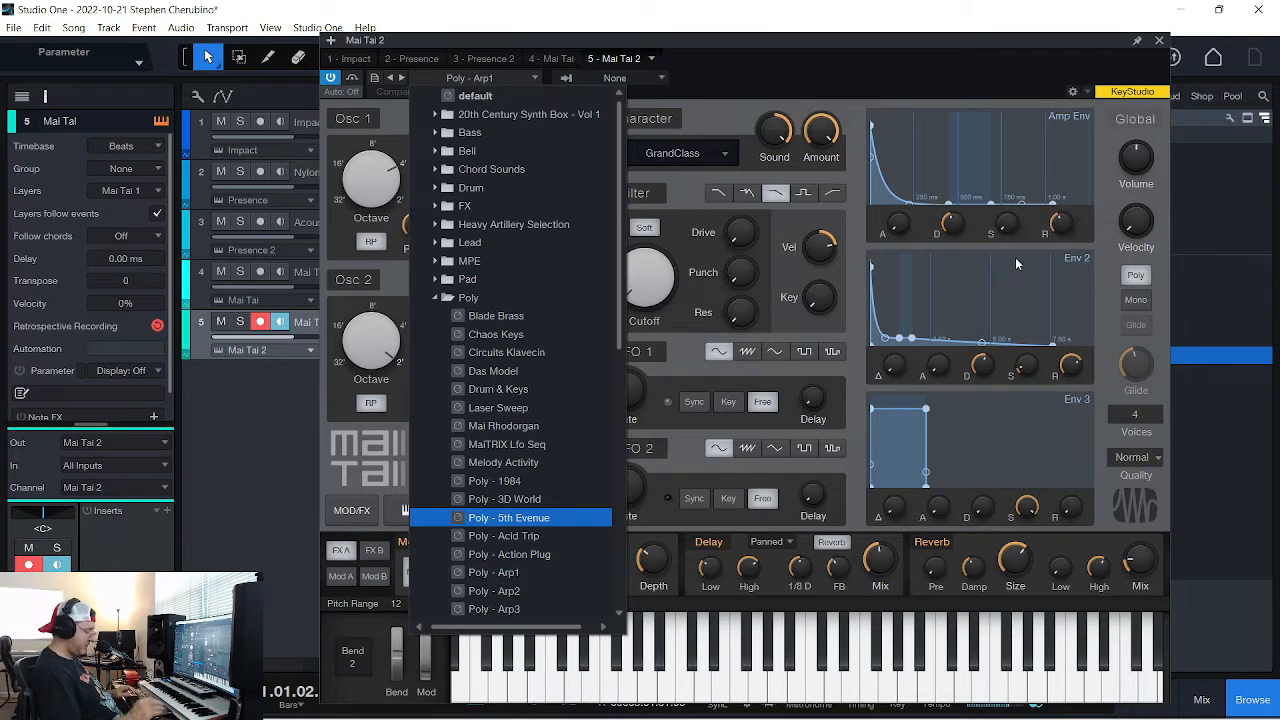
pyautogui.press('Return')
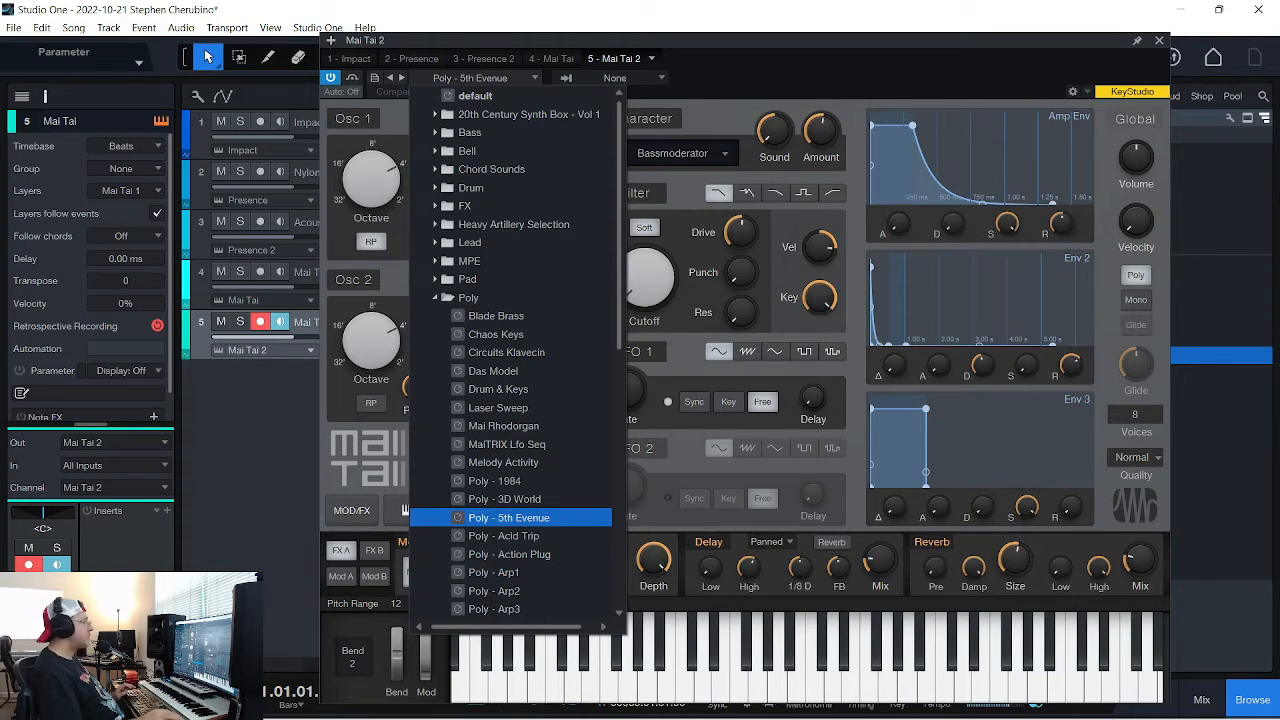
pyautogui.click(1158, 44)
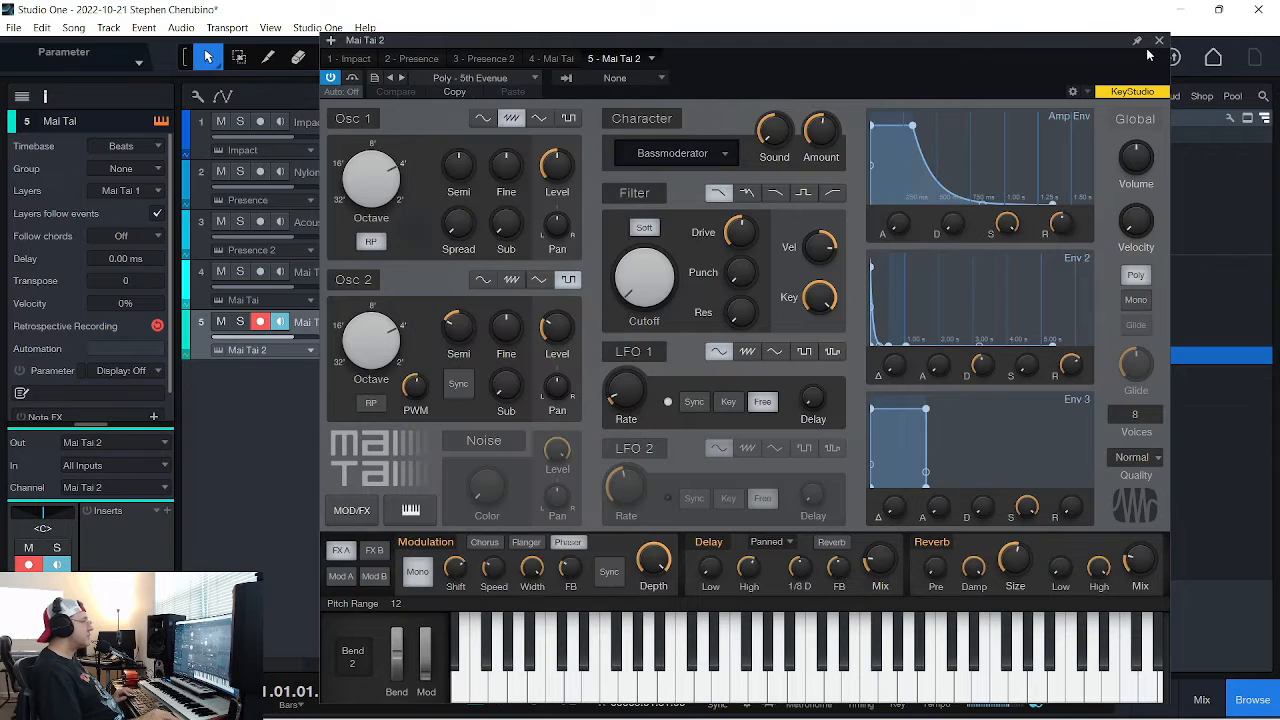
pyautogui.click(1159, 41)
pyautogui.press('space')
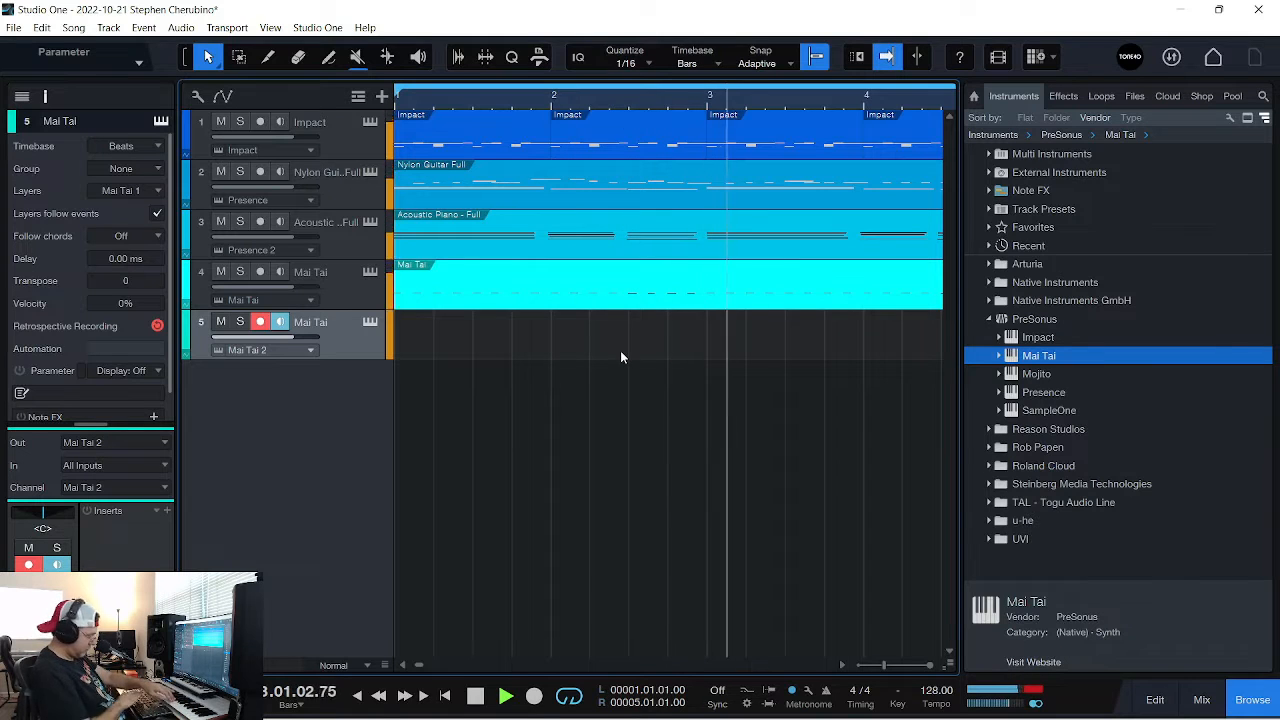
pyautogui.press('space')
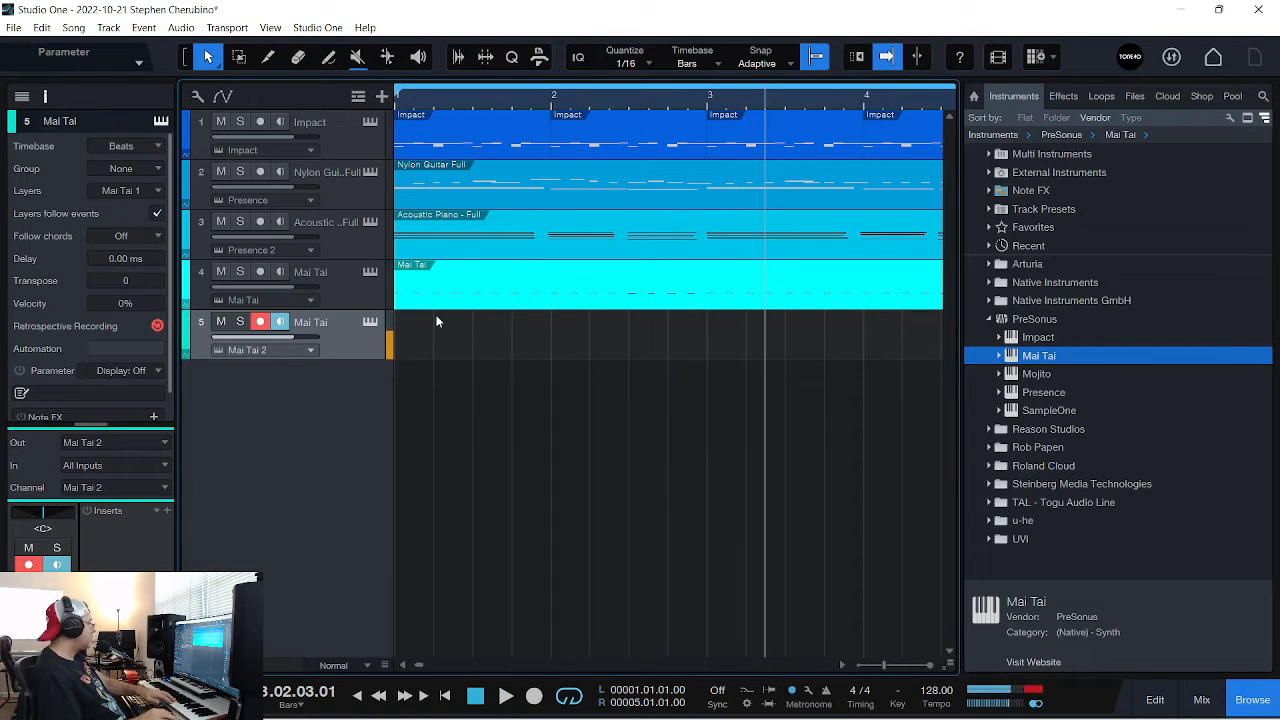
# Reopen the second Mai Tai, switch its preset to Poly - Arp1, and close the instrument window
pyautogui.click(369, 321)
pyautogui.click(381, 78)
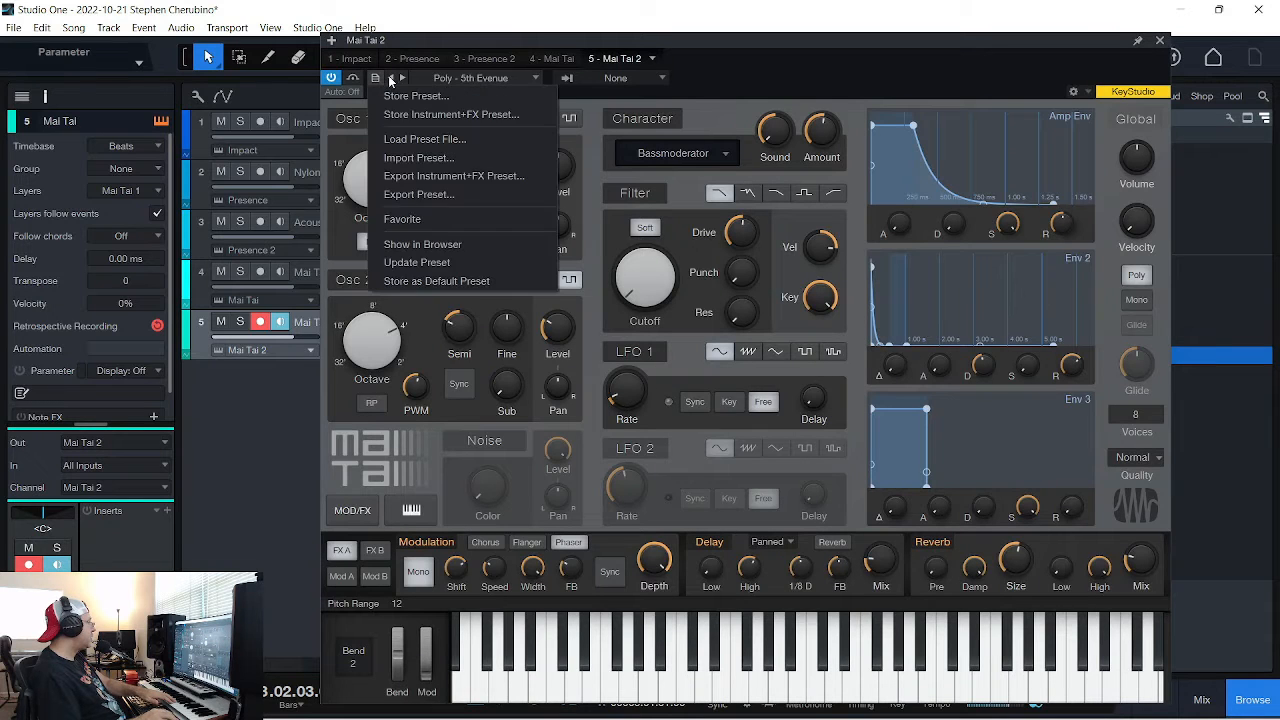
pyautogui.click(389, 78)
pyautogui.click(391, 78)
pyautogui.click(427, 78)
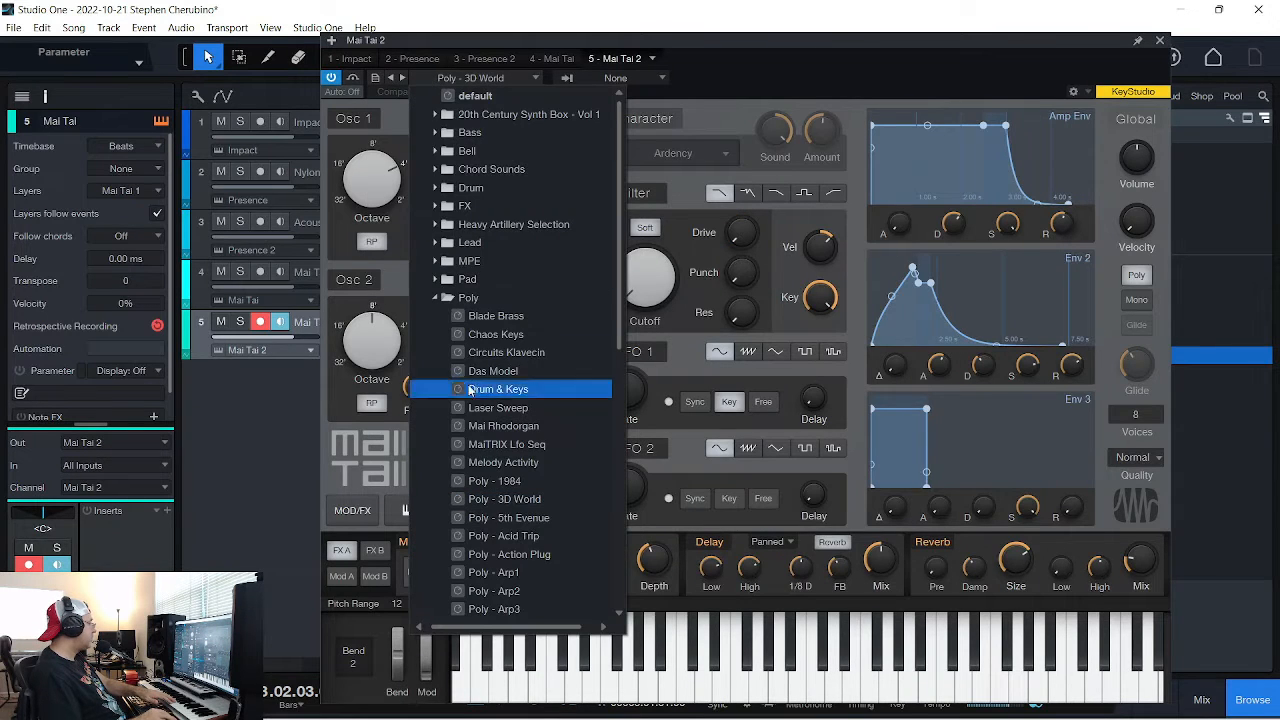
pyautogui.scroll(-8, 480, 495)
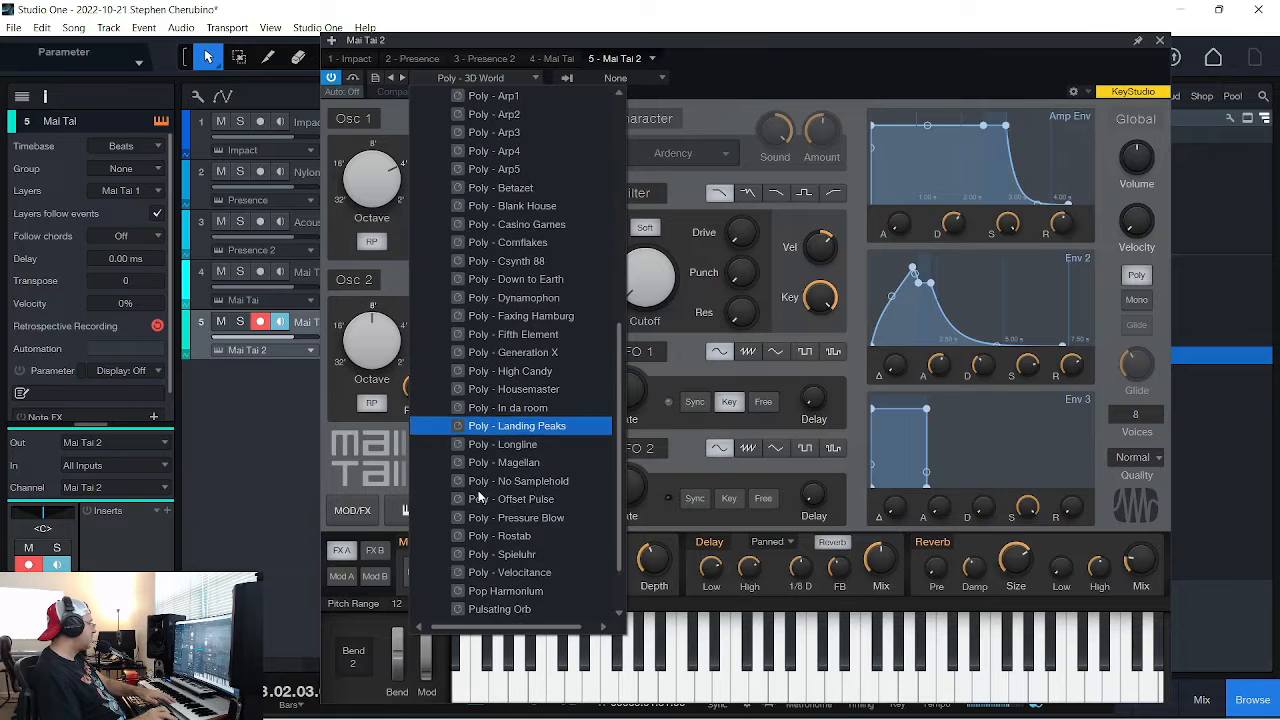
pyautogui.scroll(5, 482, 490)
pyautogui.click(500, 299)
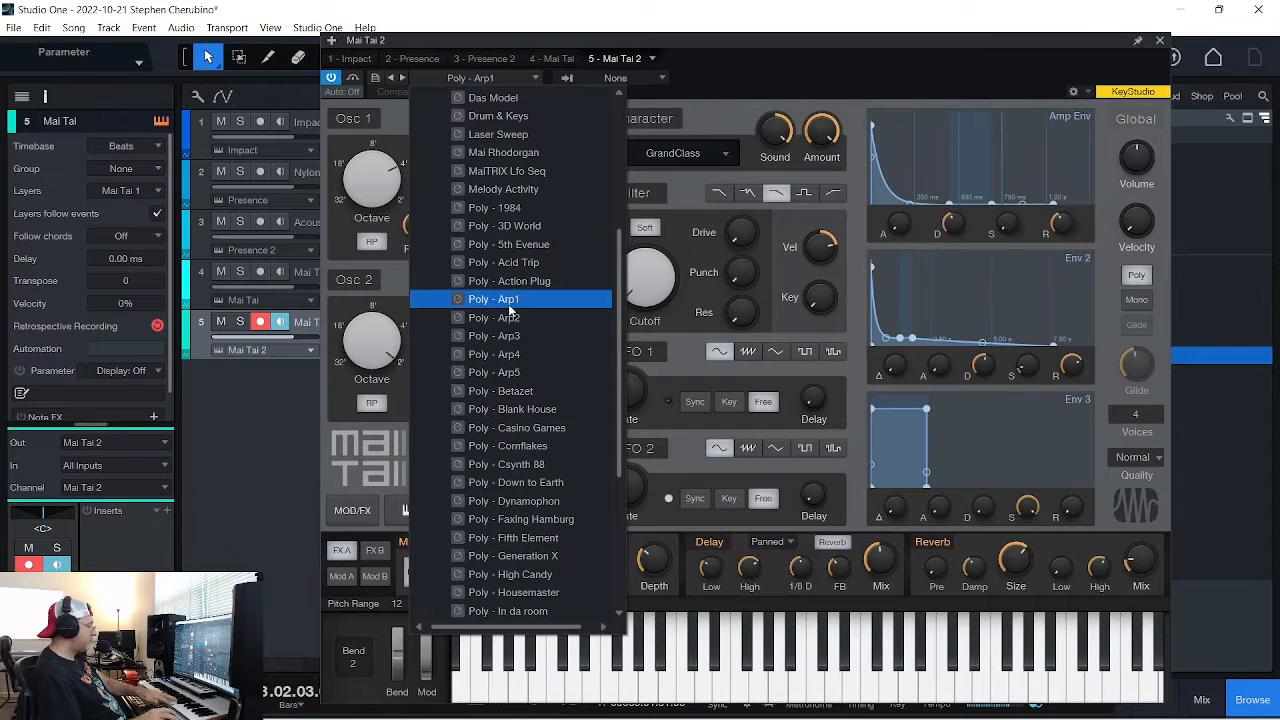
pyautogui.click(1158, 43)
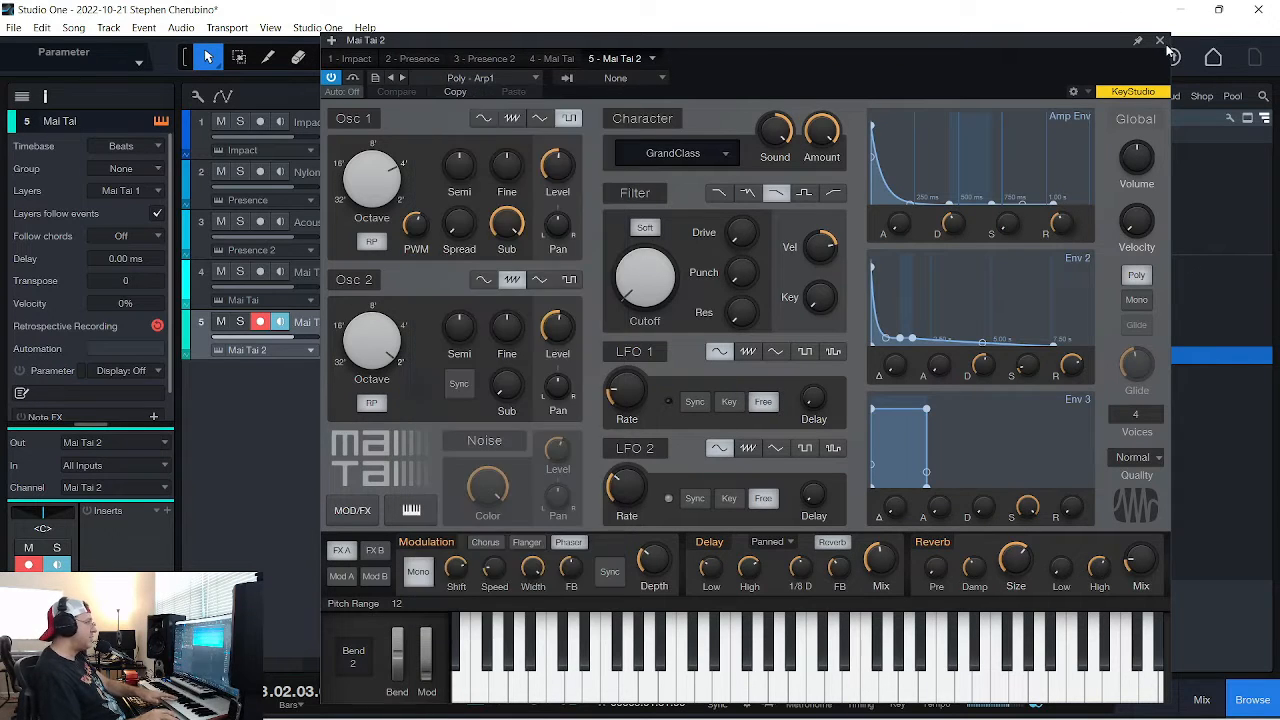
pyautogui.click(1160, 43)
# Record a two-bar melody from bar 1 on the second Mai Tai track
pyautogui.press(',')
pyautogui.press('KP_Multiply')
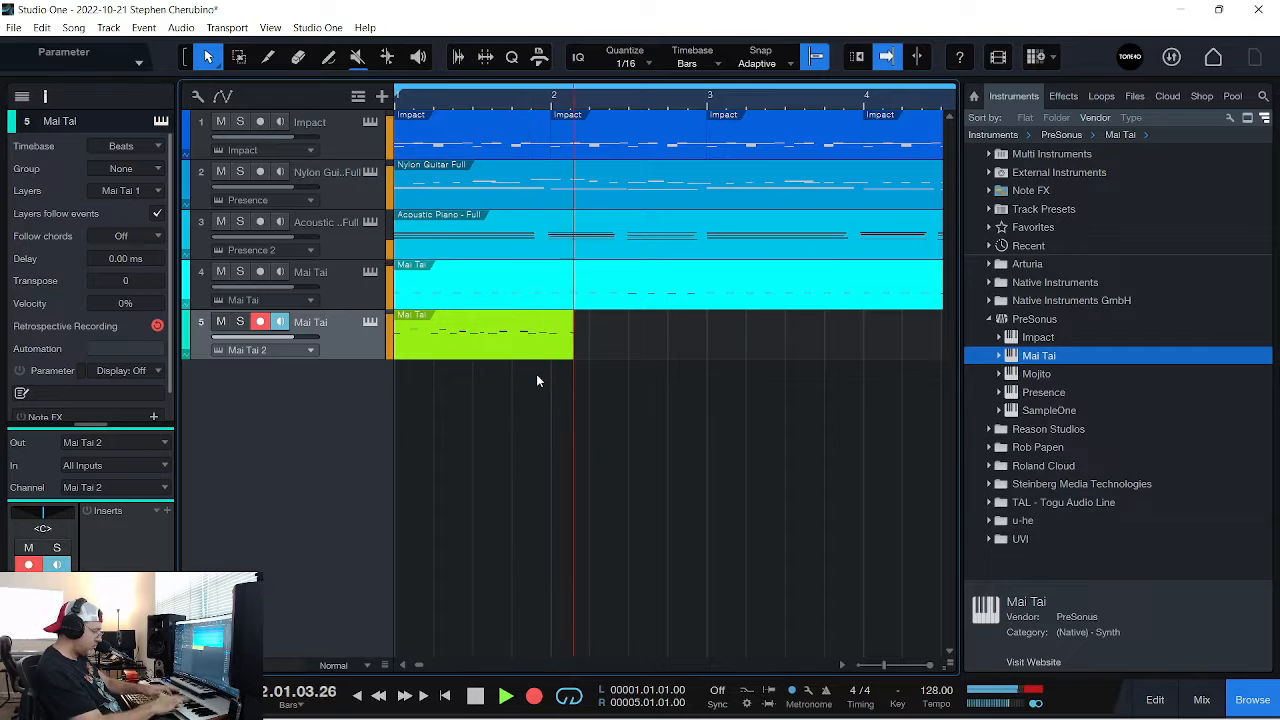
pyautogui.press('space')
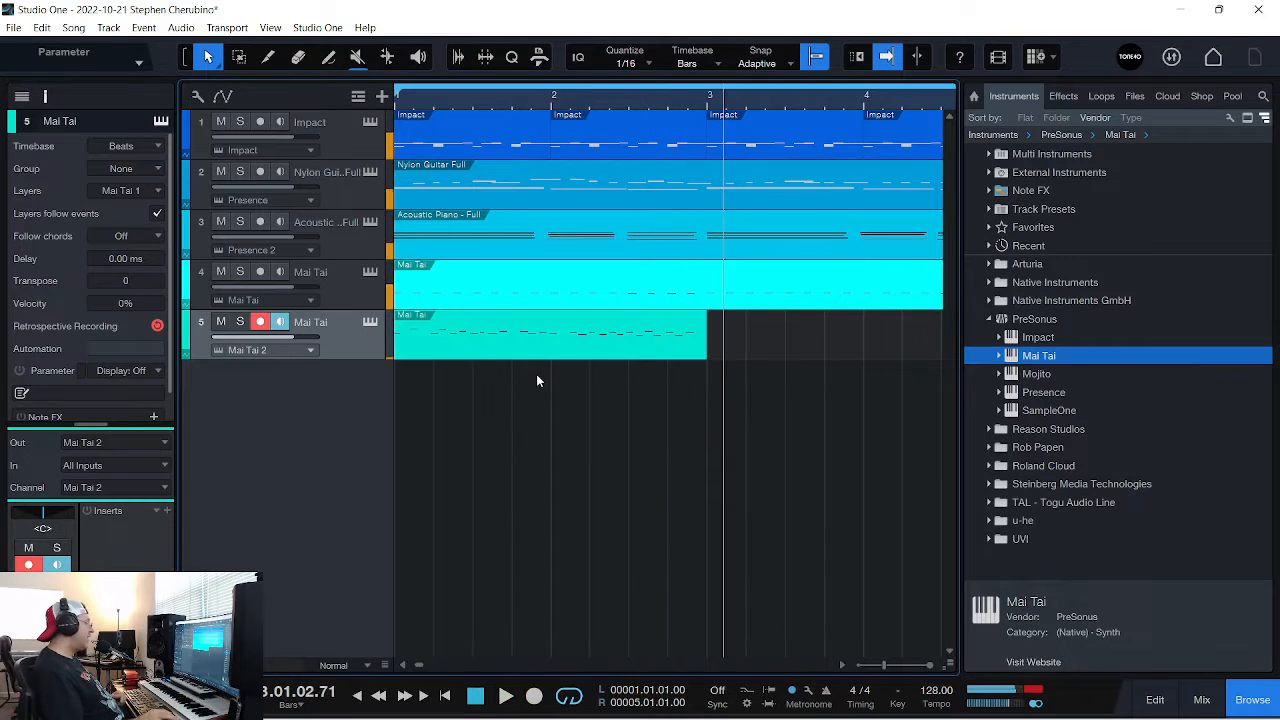
# Solo the second Mai Tai track and listen to its two-bar melody from the start
pyautogui.click(243, 323)
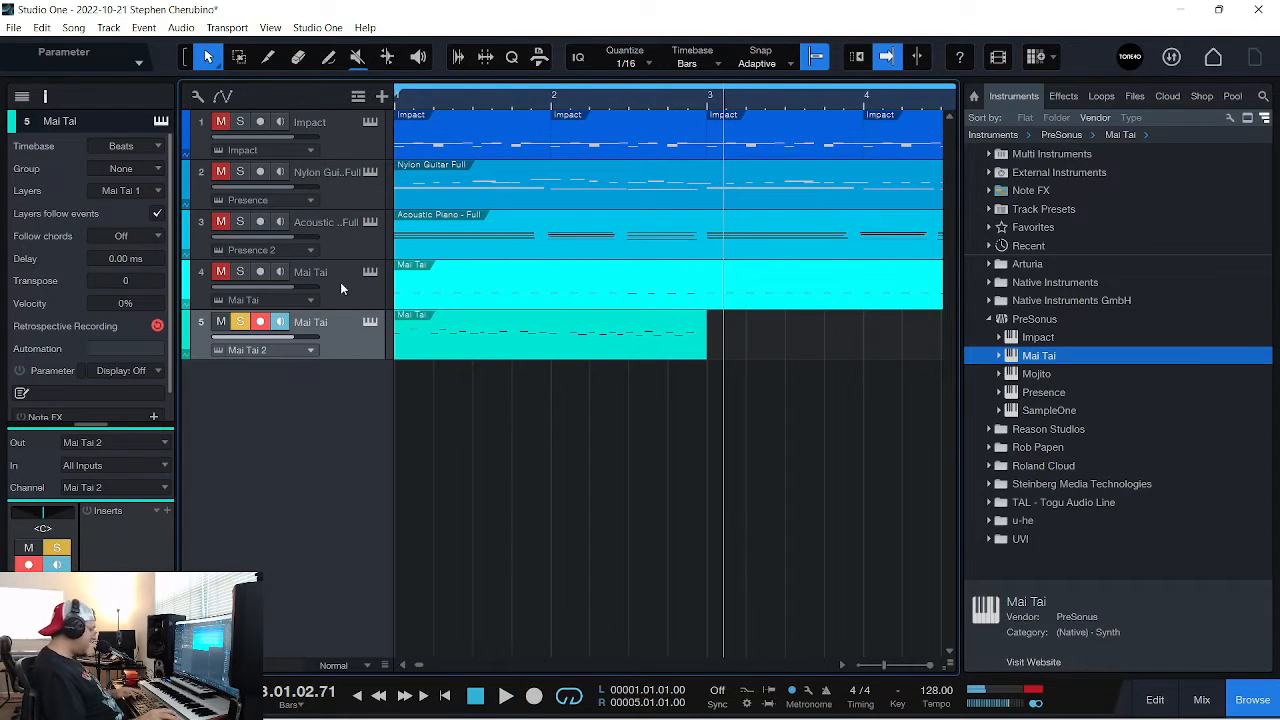
pyautogui.press('space')
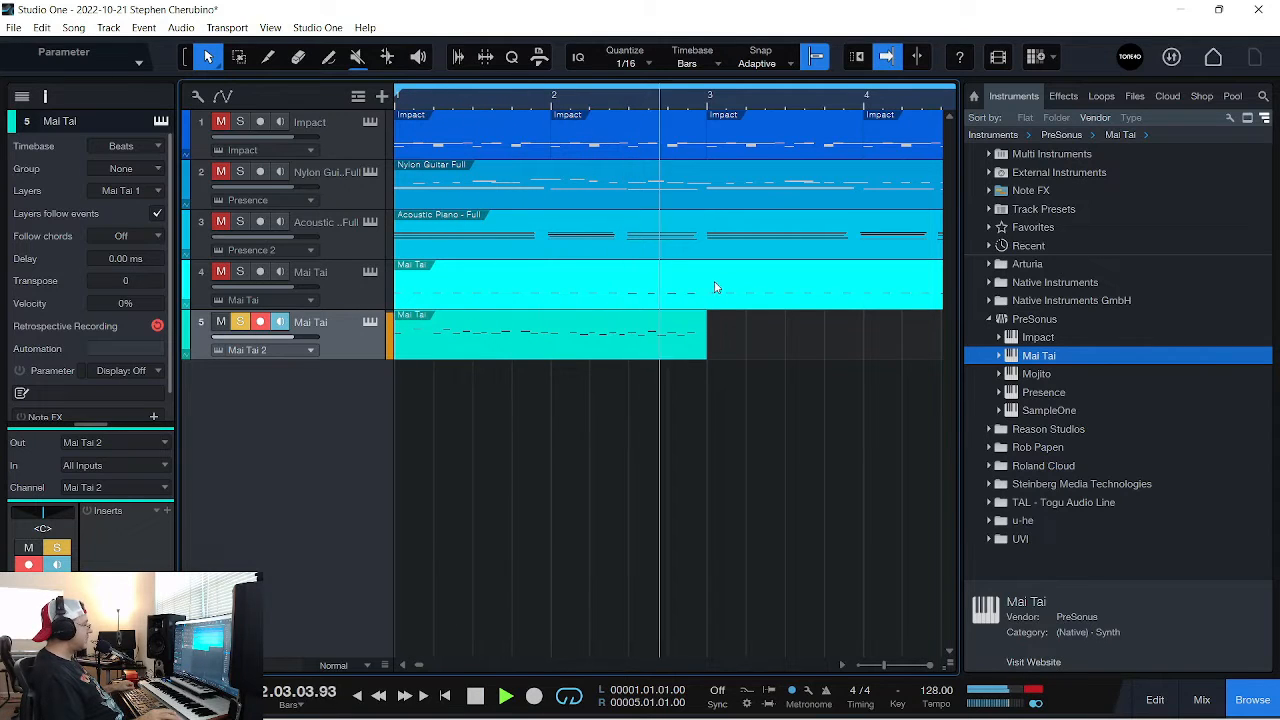
pyautogui.press(',')
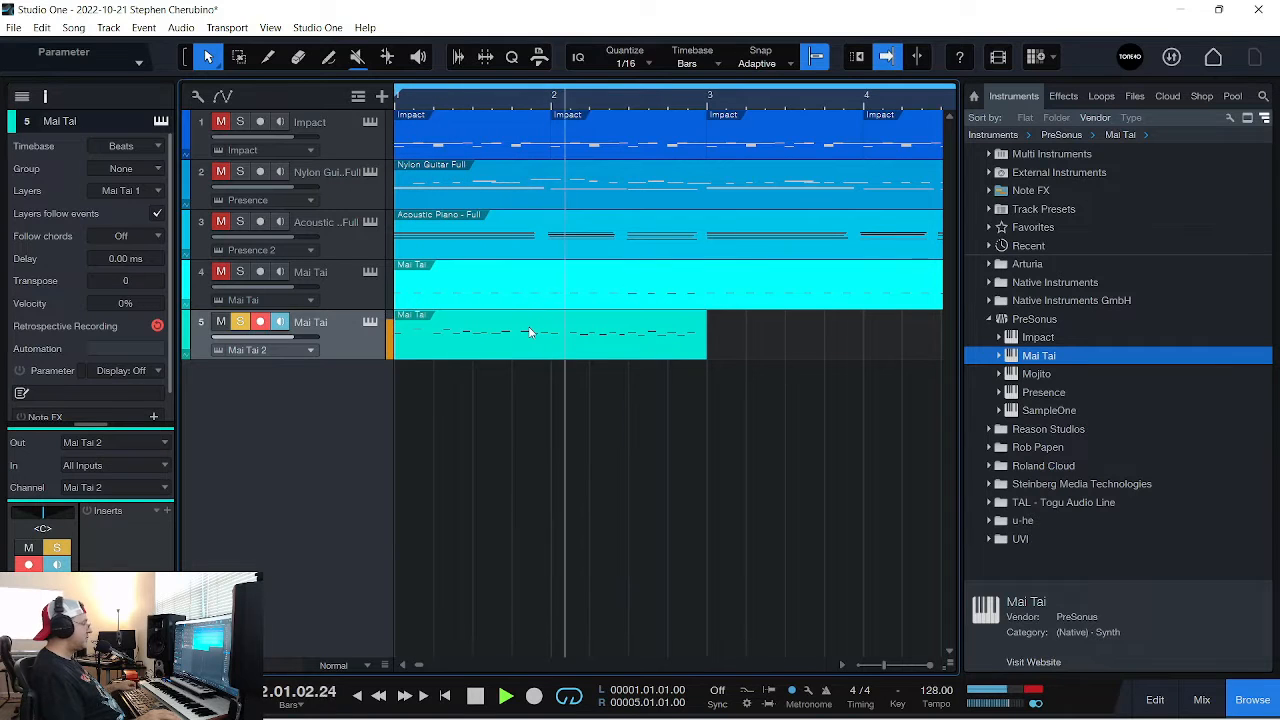
pyautogui.press('space')
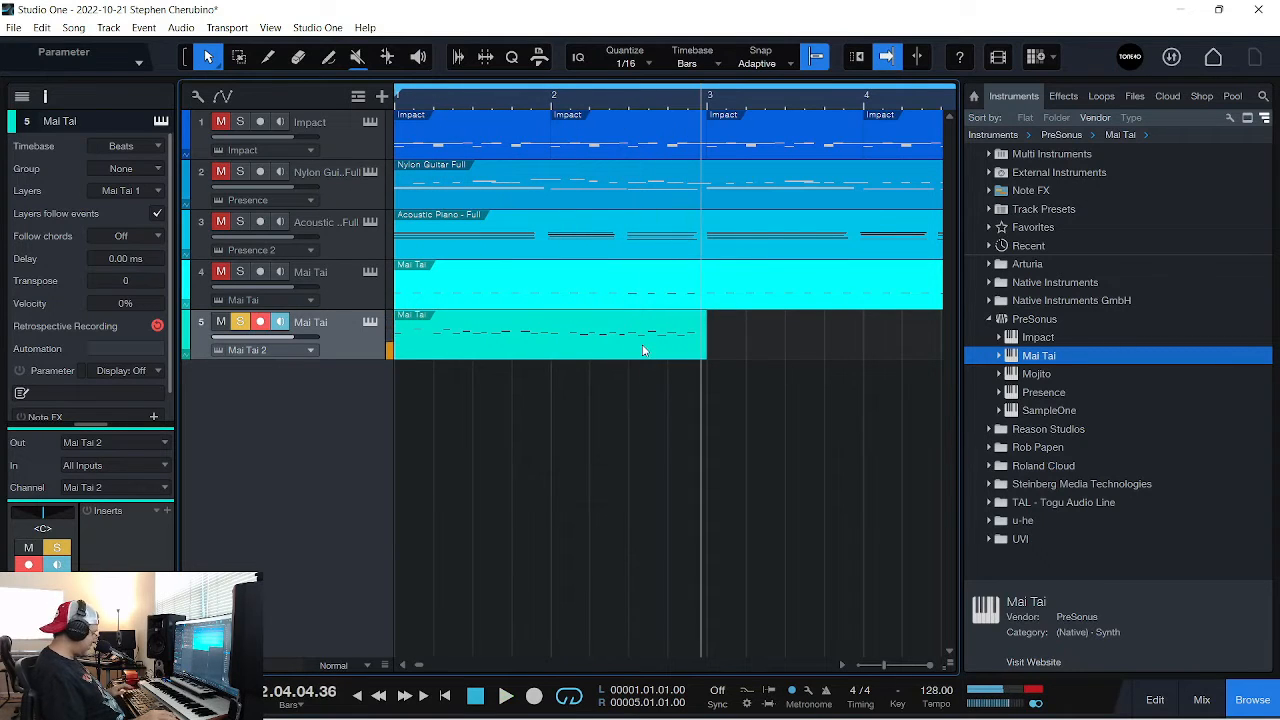
# Duplicate the two-bar melody event on the second Mai Tai track to bar 3 and play the track from the start
pyautogui.press('d')
pyautogui.press(',')
pyautogui.press('space')
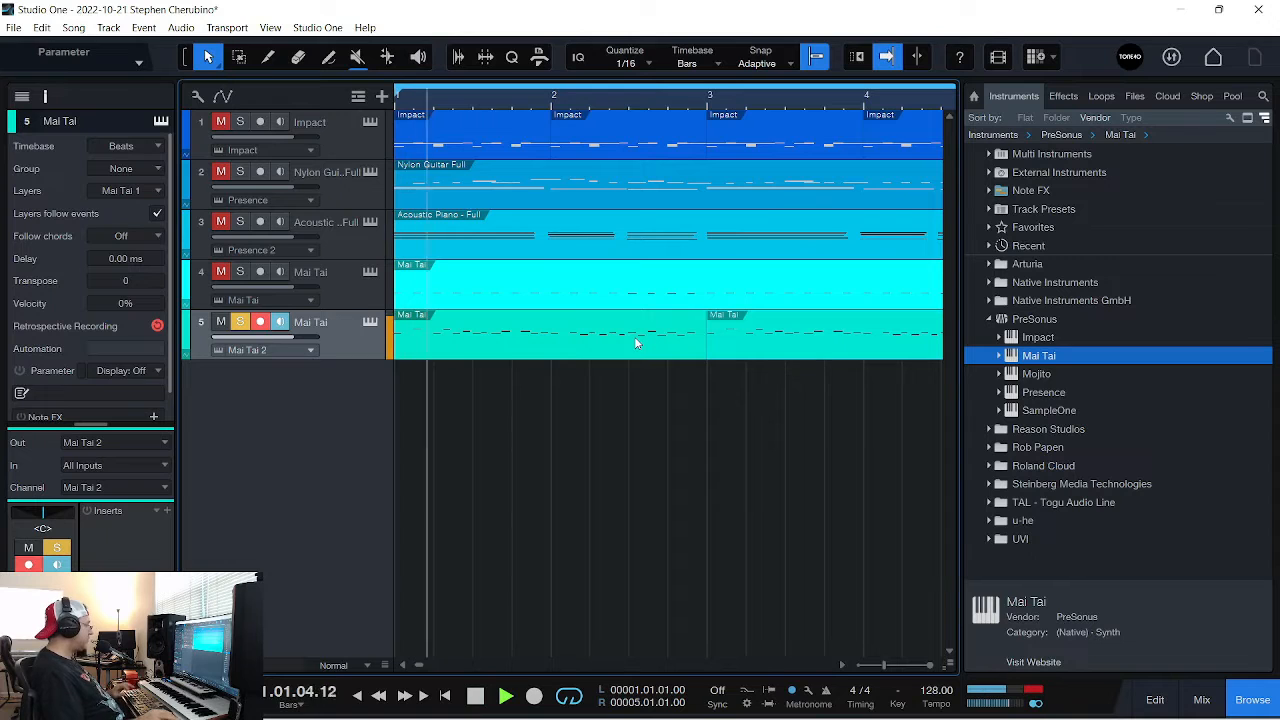
# Turn off solo on the second Mai Tai track and play the full arrangement from bar 1
pyautogui.click(242, 325)
pyautogui.press('space')
pyautogui.press(',')
pyautogui.press('space')
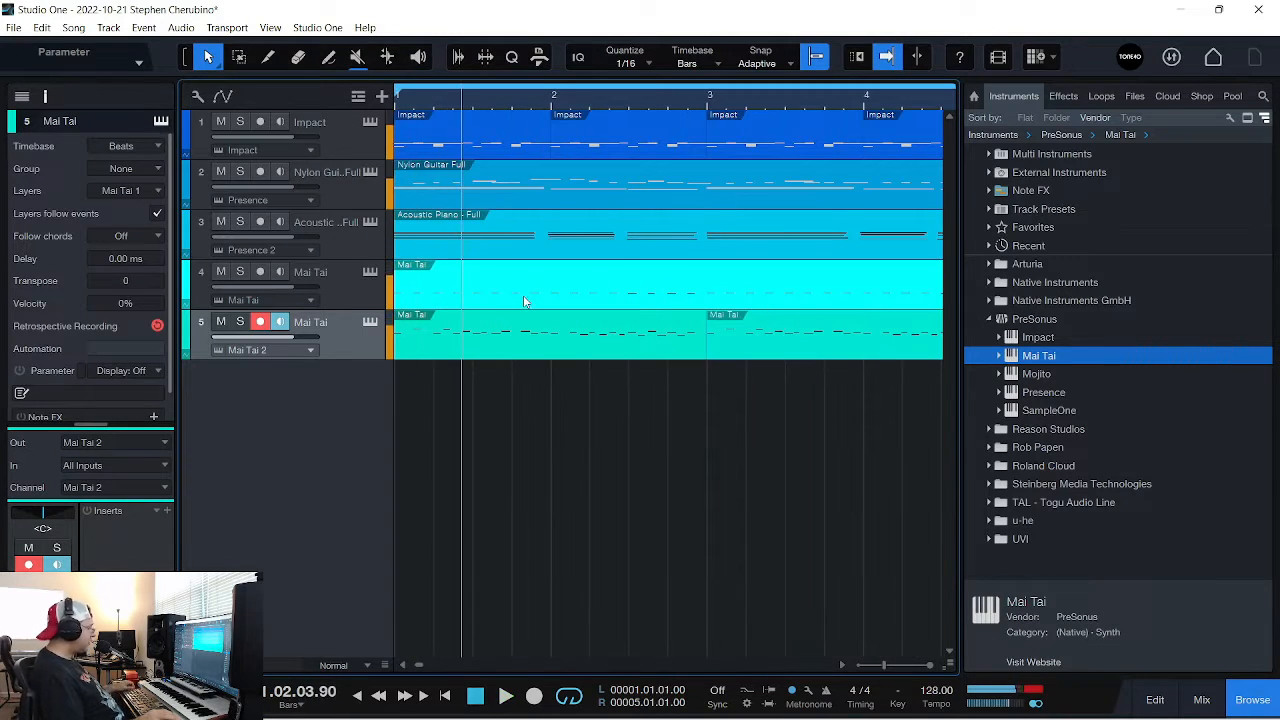
pyautogui.press('space')
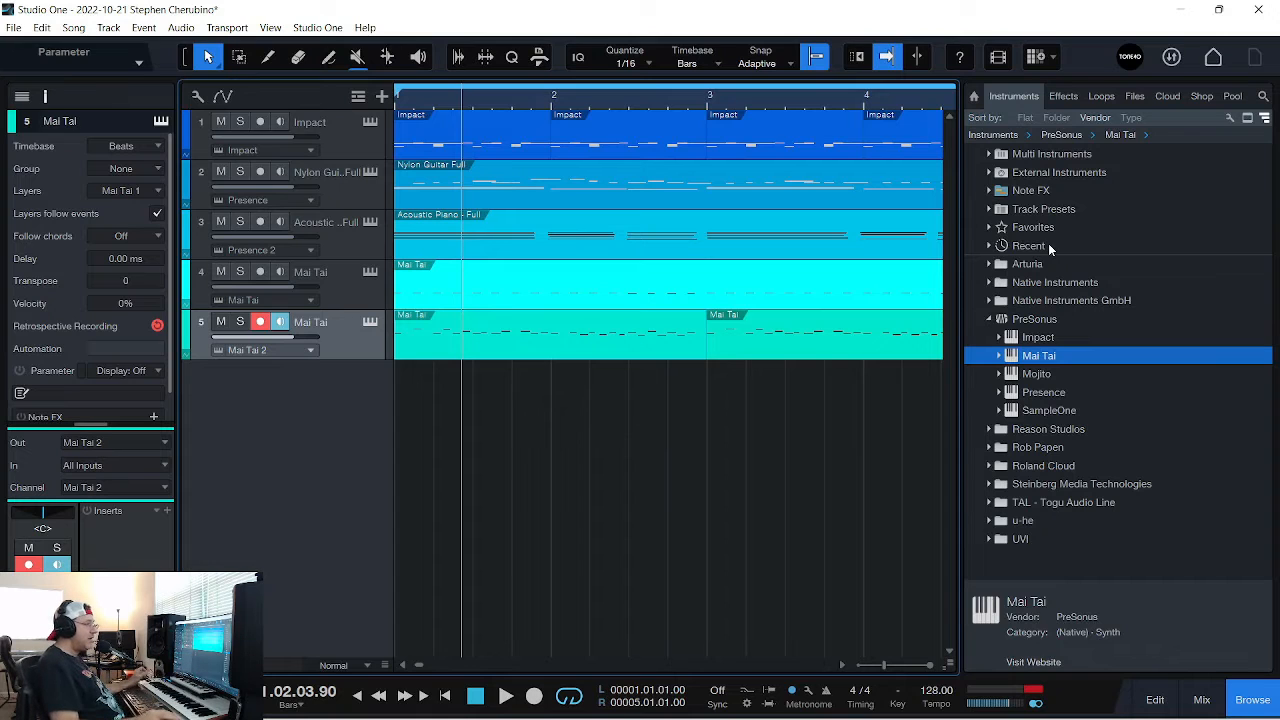
# Browse the Sound Sets in the file browser to the Vengeance-Sound folder
pyautogui.click(1134, 96)
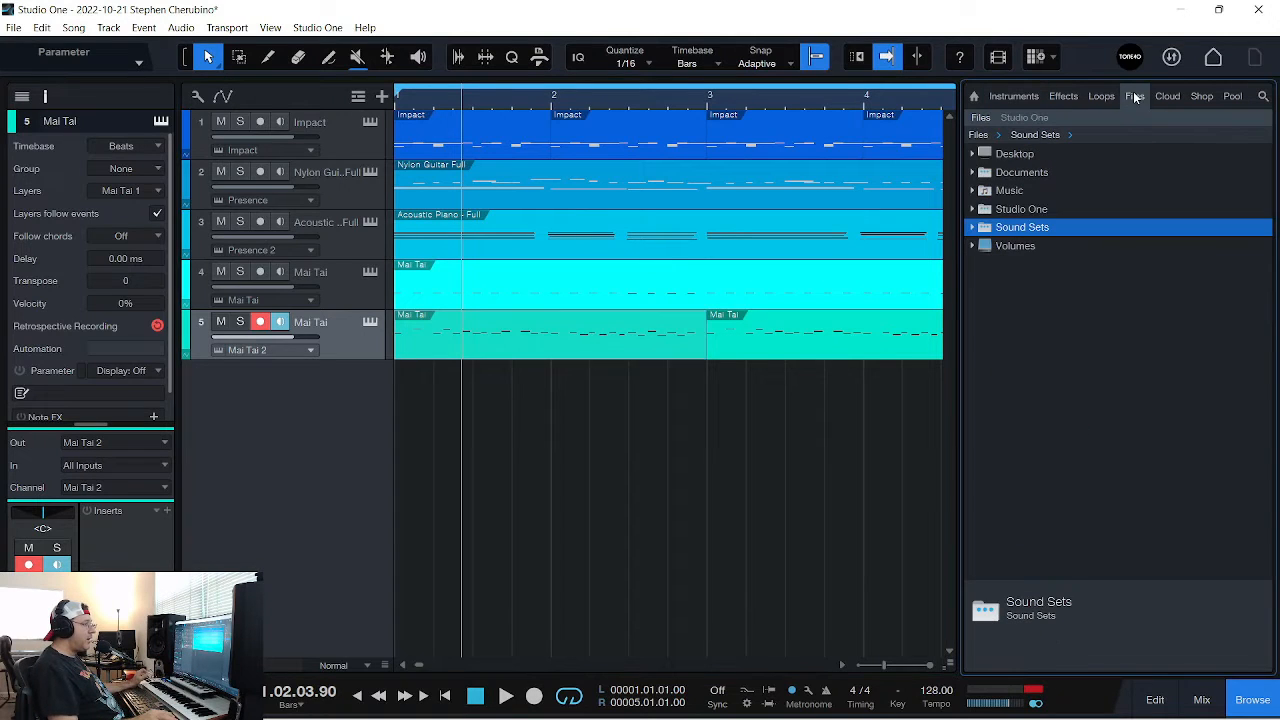
pyautogui.click(971, 226)
pyautogui.scroll(-10, 1080, 375)
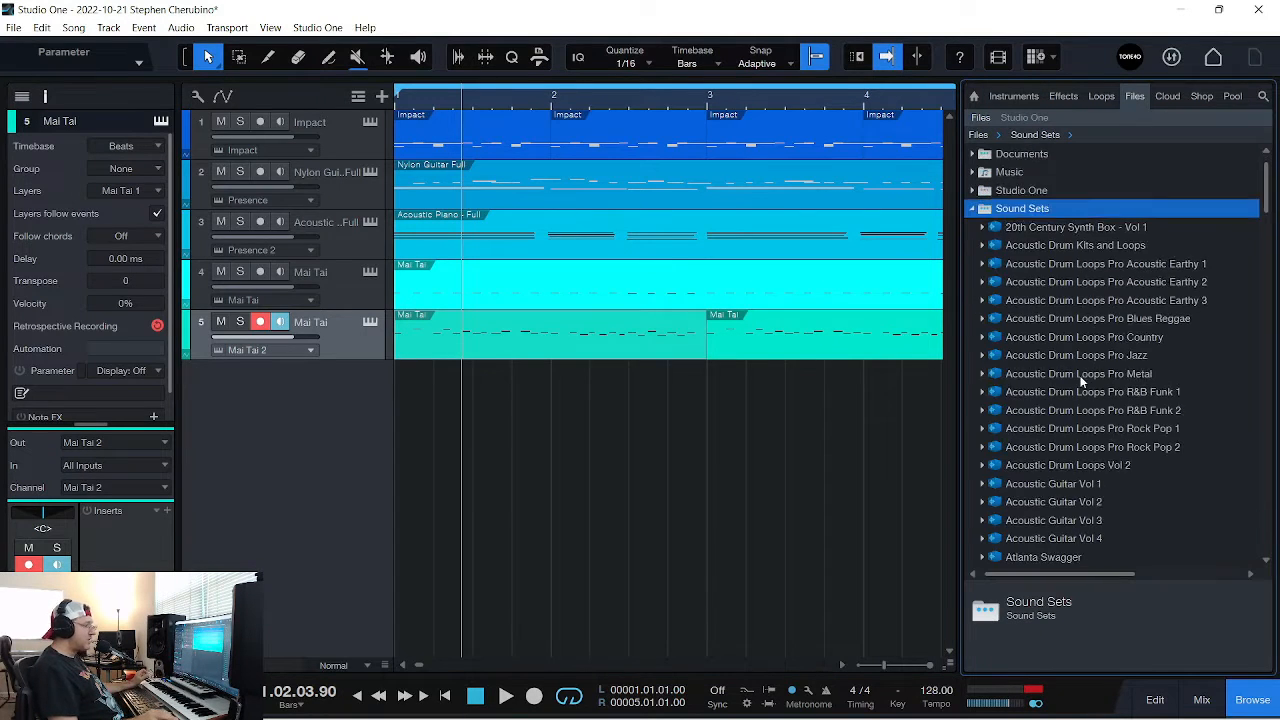
pyautogui.scroll(-12, 1078, 390)
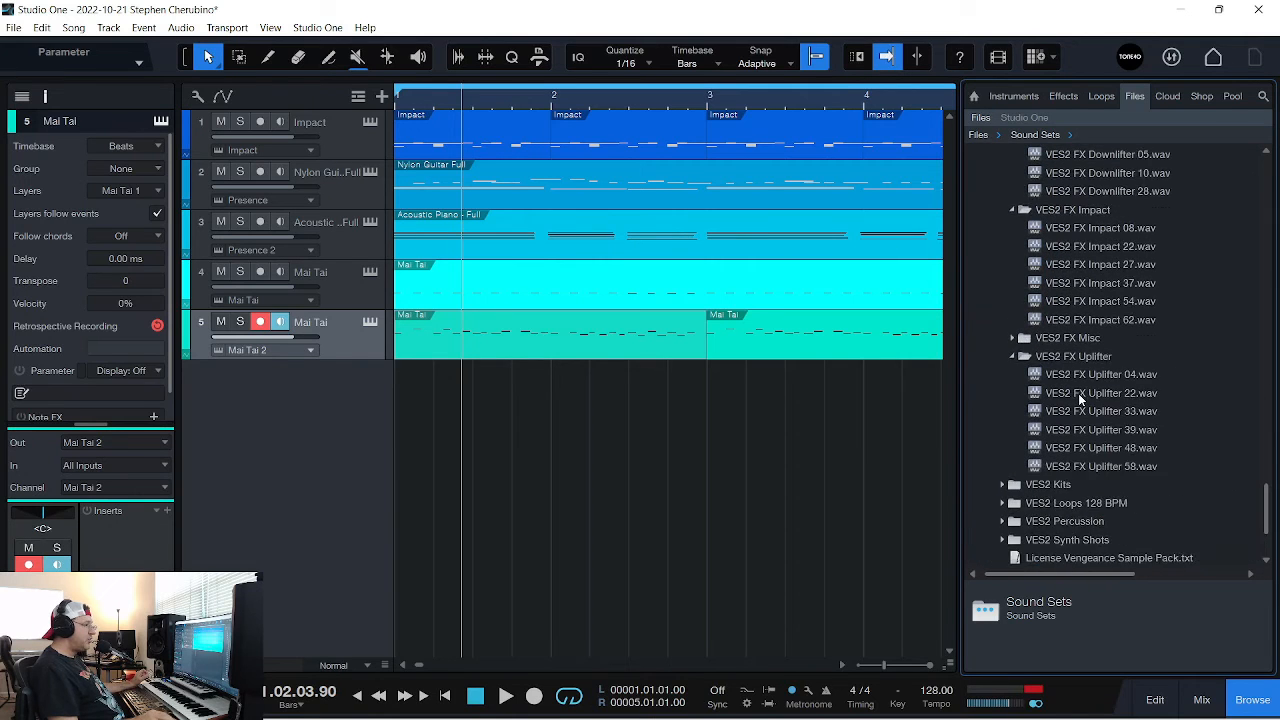
pyautogui.scroll(3, 1078, 393)
pyautogui.scroll(4, 1078, 393)
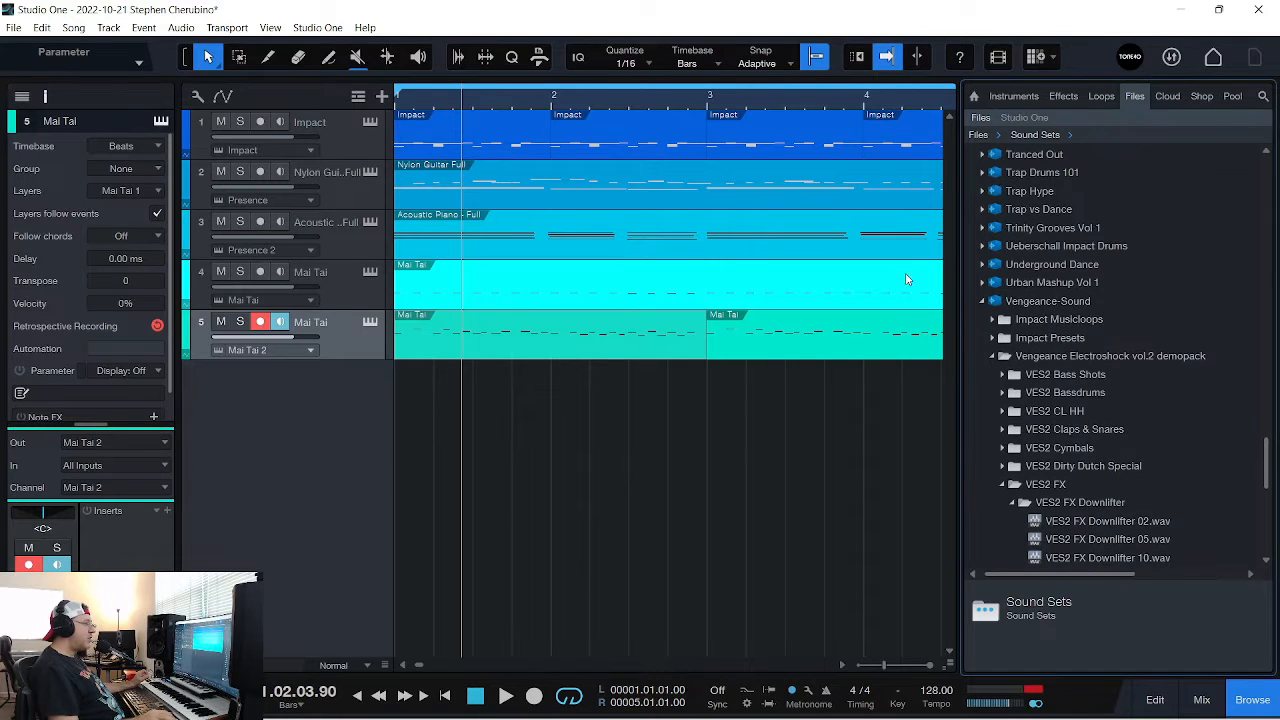
pyautogui.scroll(-1, 1002, 270)
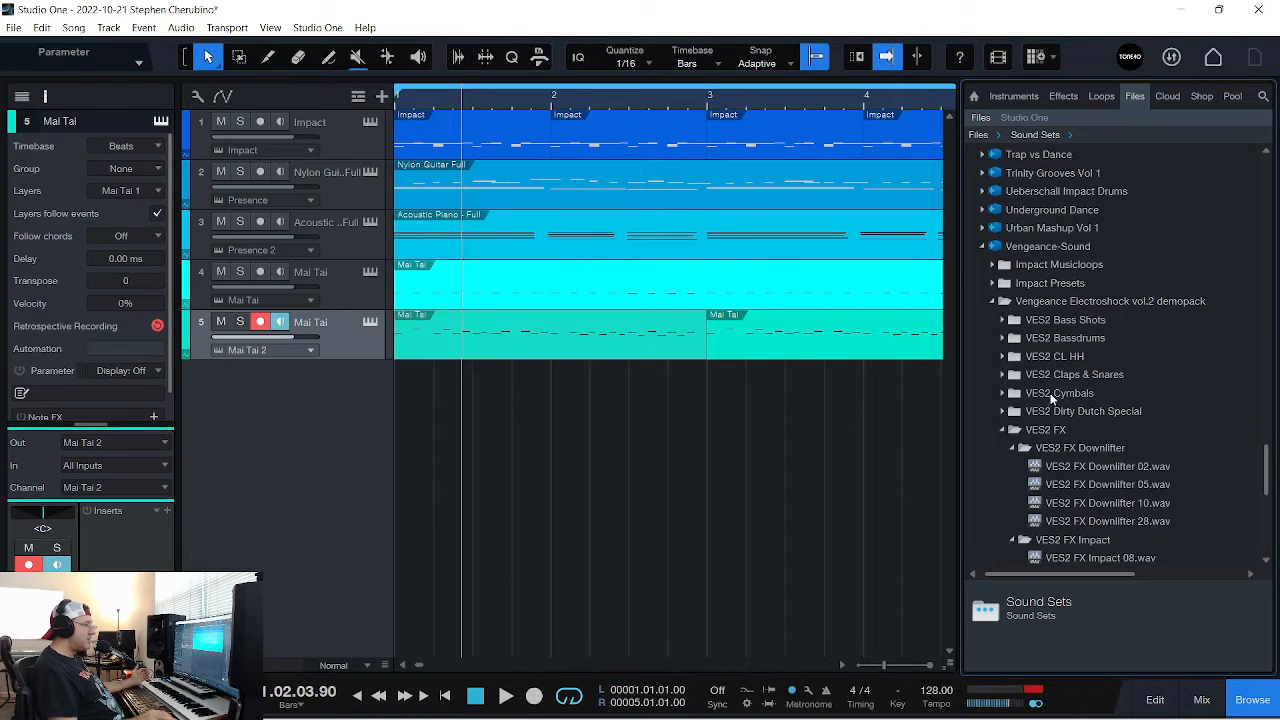
# Audition Impact Musicloops from Full Loops, including Total Dance Sounds 01, Total Dance Sounds 02 and Vengeance Essential Clubsounds 01
pyautogui.click(996, 267)
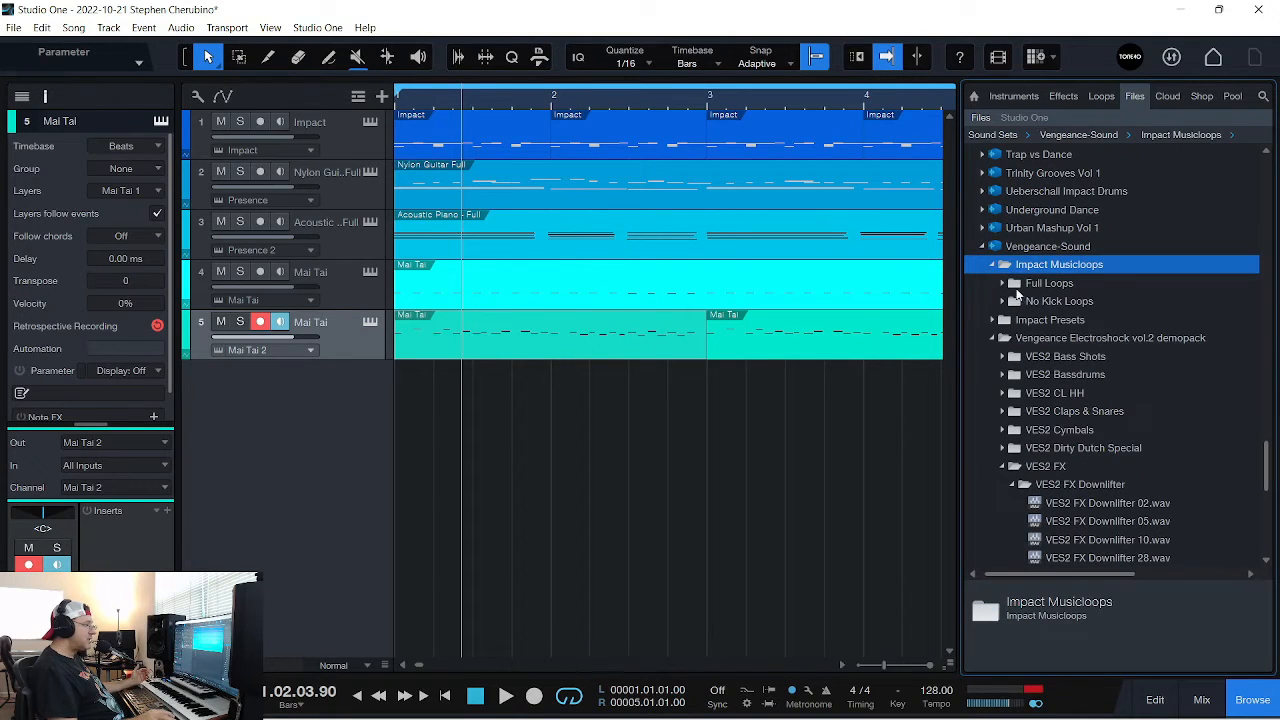
pyautogui.click(1017, 287)
pyautogui.click(1103, 301)
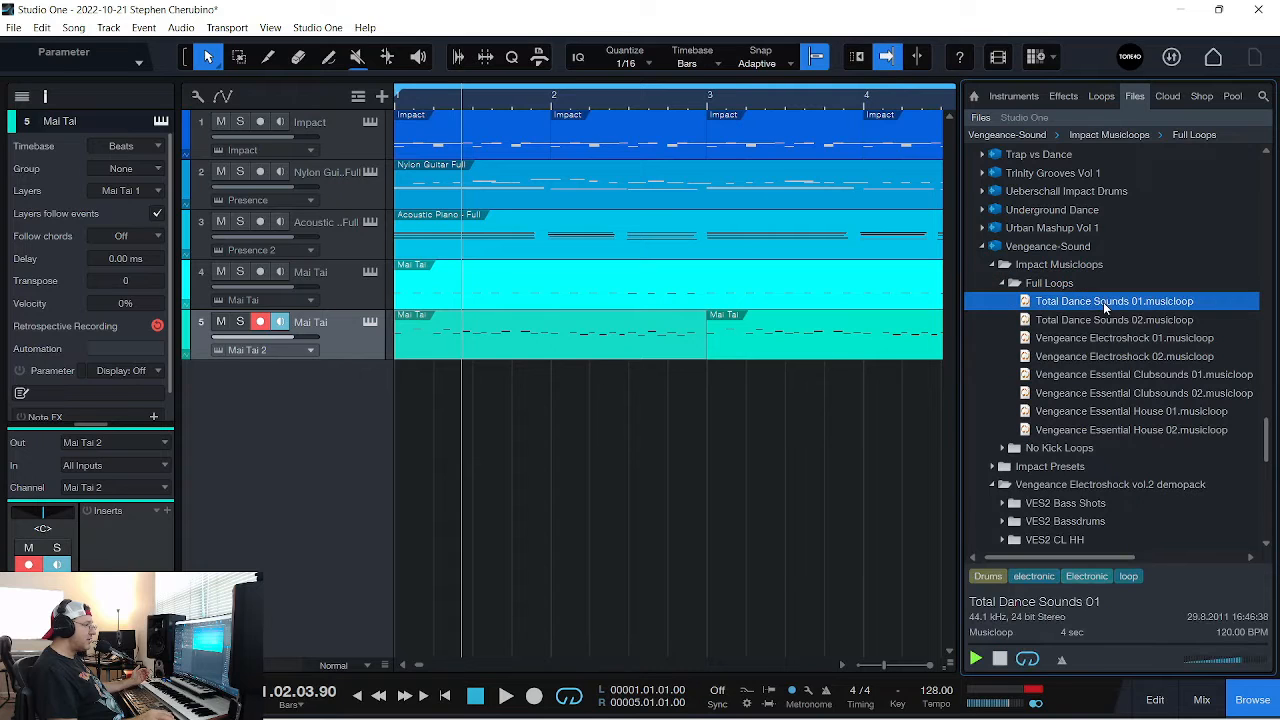
pyautogui.click(1096, 322)
pyautogui.click(1095, 377)
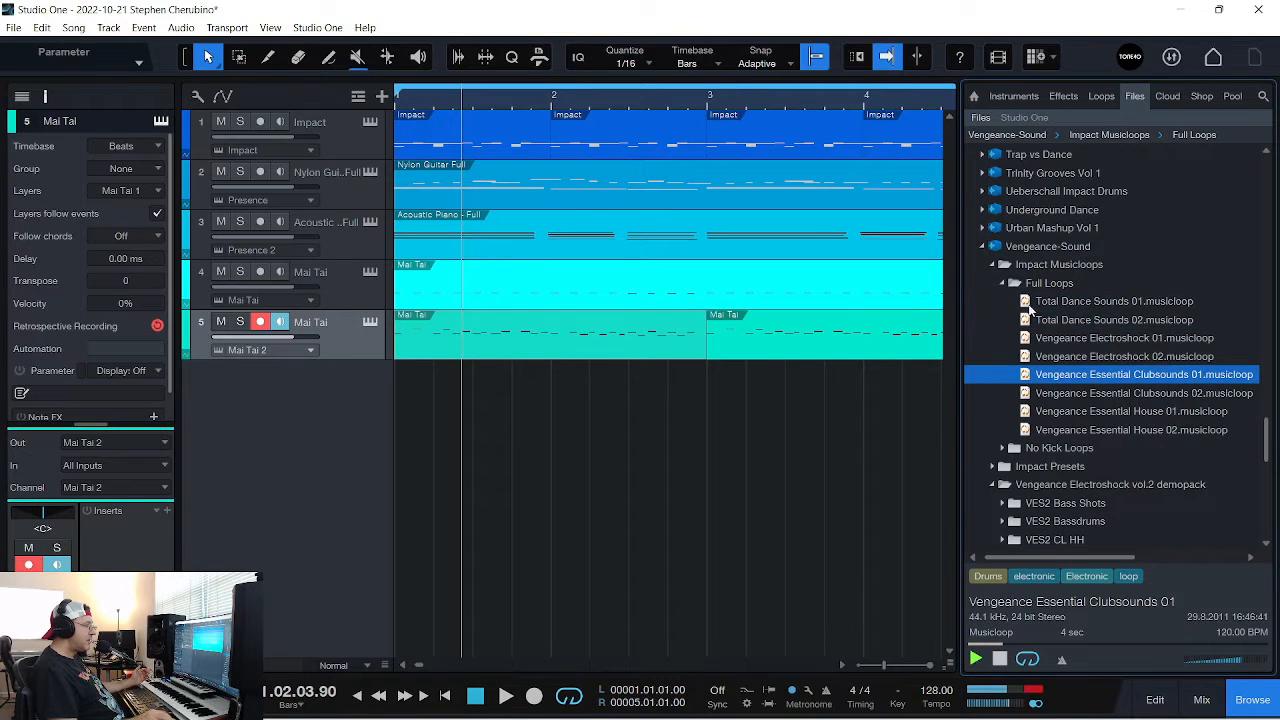
# Audition musicloops in the No Kick Loops folder, including Drum Loop 04, 07, 11 and 13, and collapse the folder
pyautogui.click(1001, 285)
pyautogui.click(1002, 301)
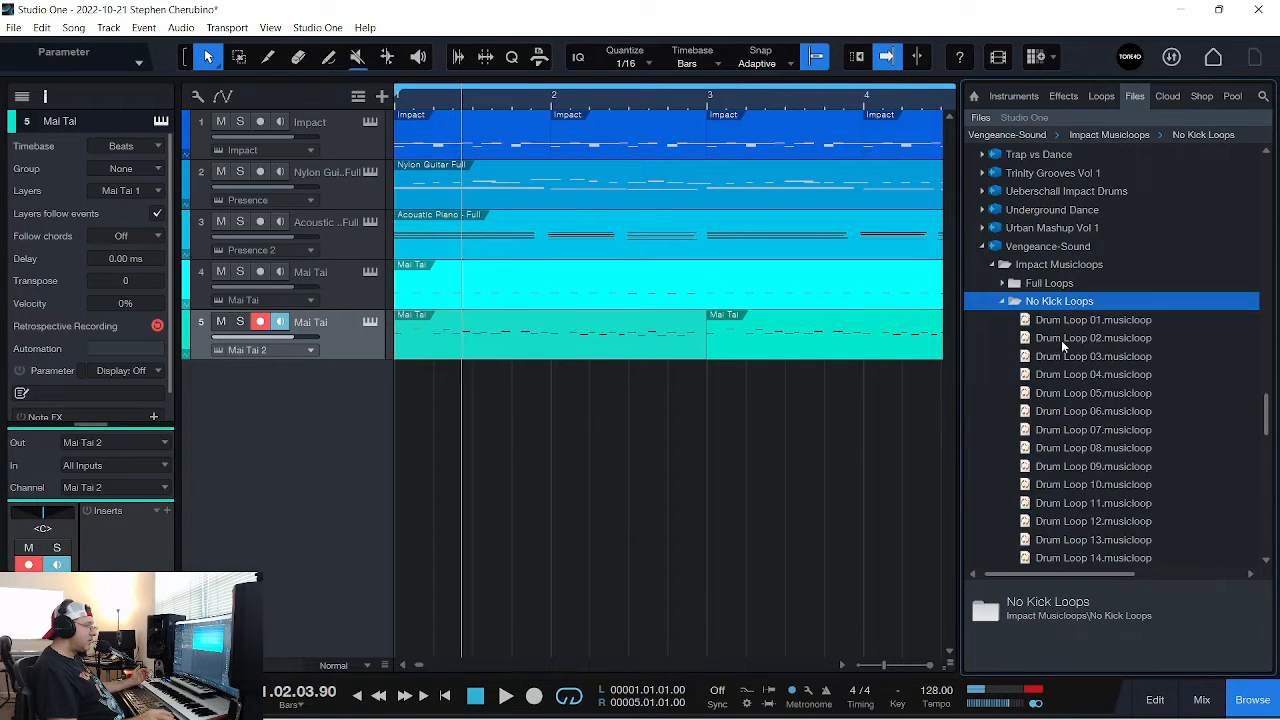
pyautogui.click(1061, 340)
pyautogui.click(1083, 356)
pyautogui.click(1086, 374)
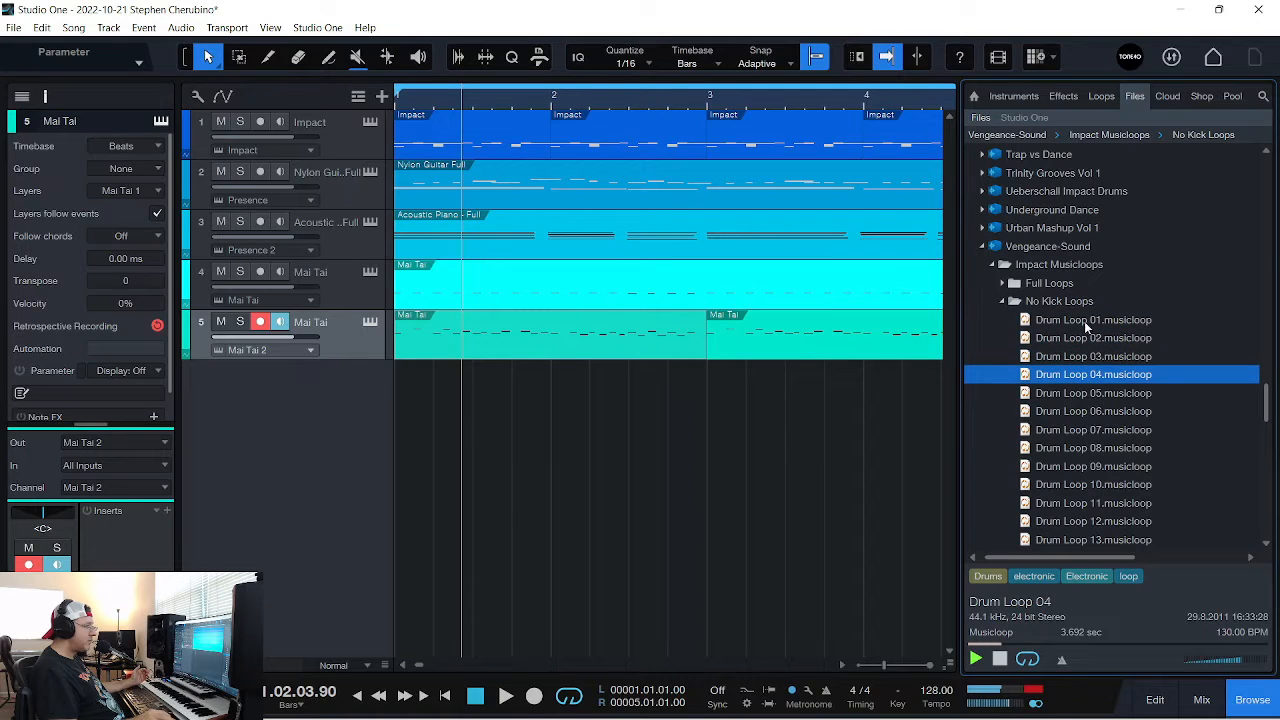
pyautogui.click(1082, 321)
pyautogui.click(1084, 430)
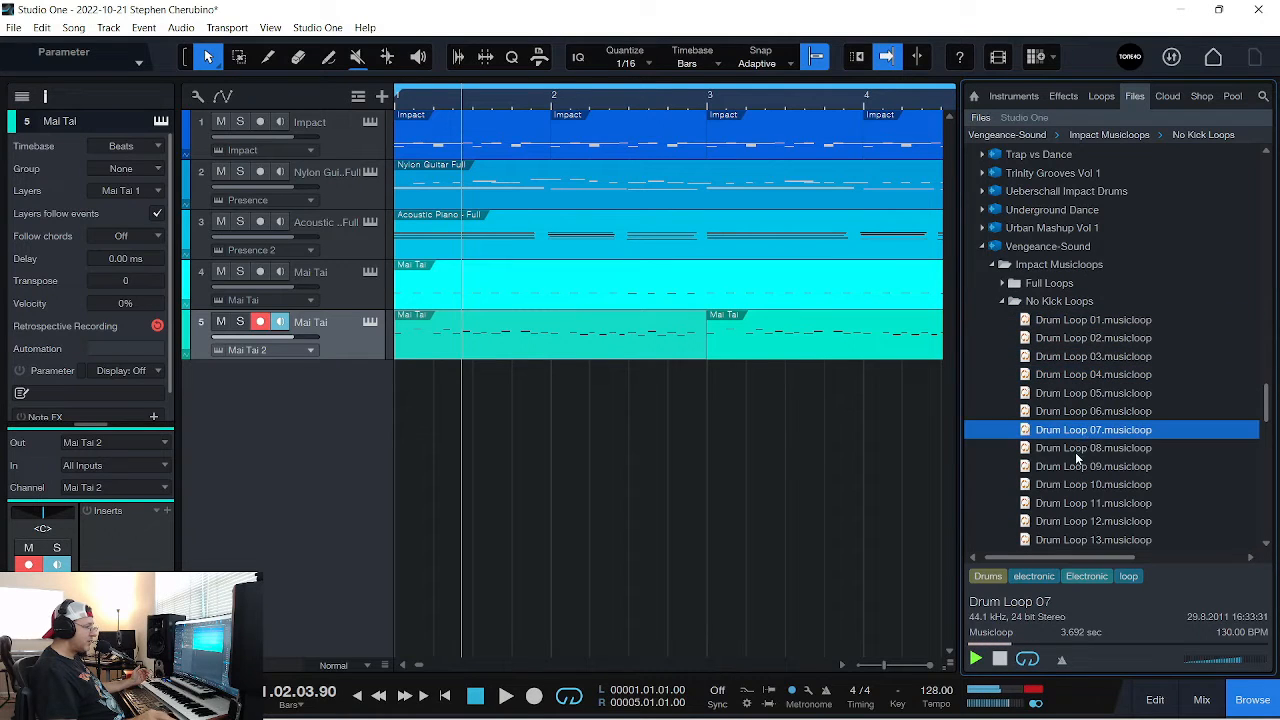
pyautogui.click(1075, 448)
pyautogui.scroll(-2, 1080, 430)
pyautogui.click(1081, 411)
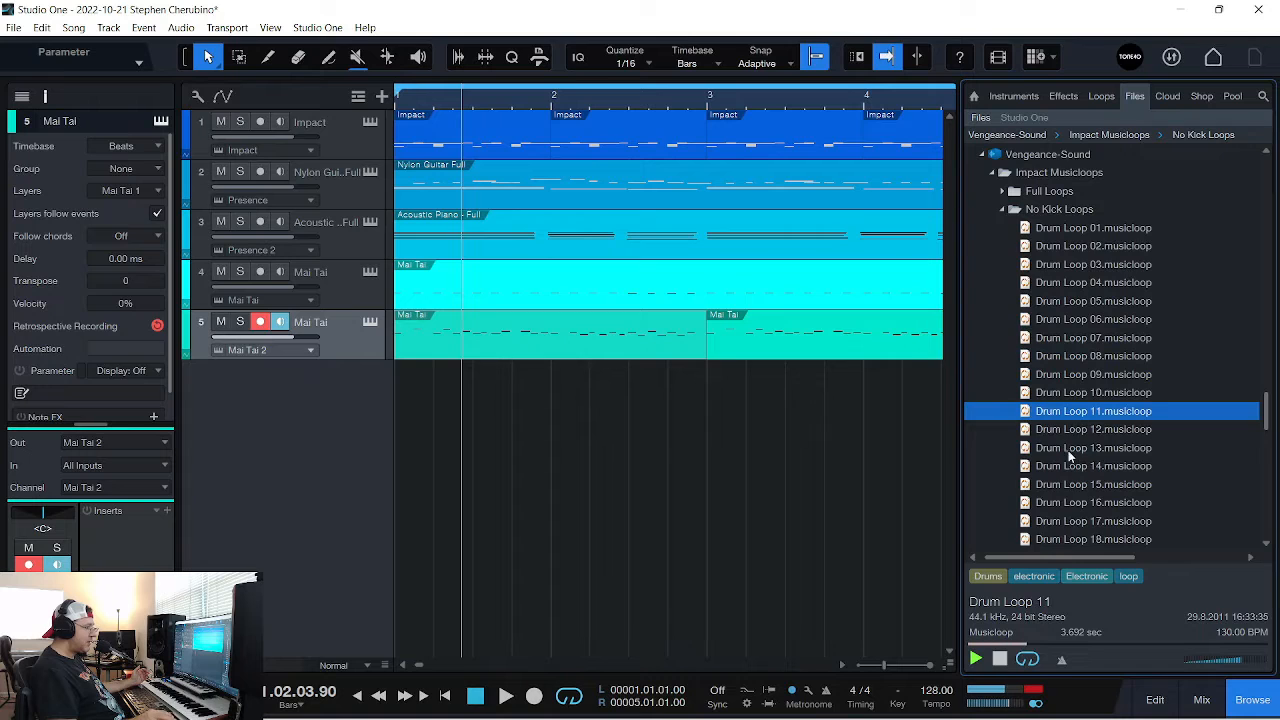
pyautogui.click(1072, 449)
pyautogui.click(1003, 210)
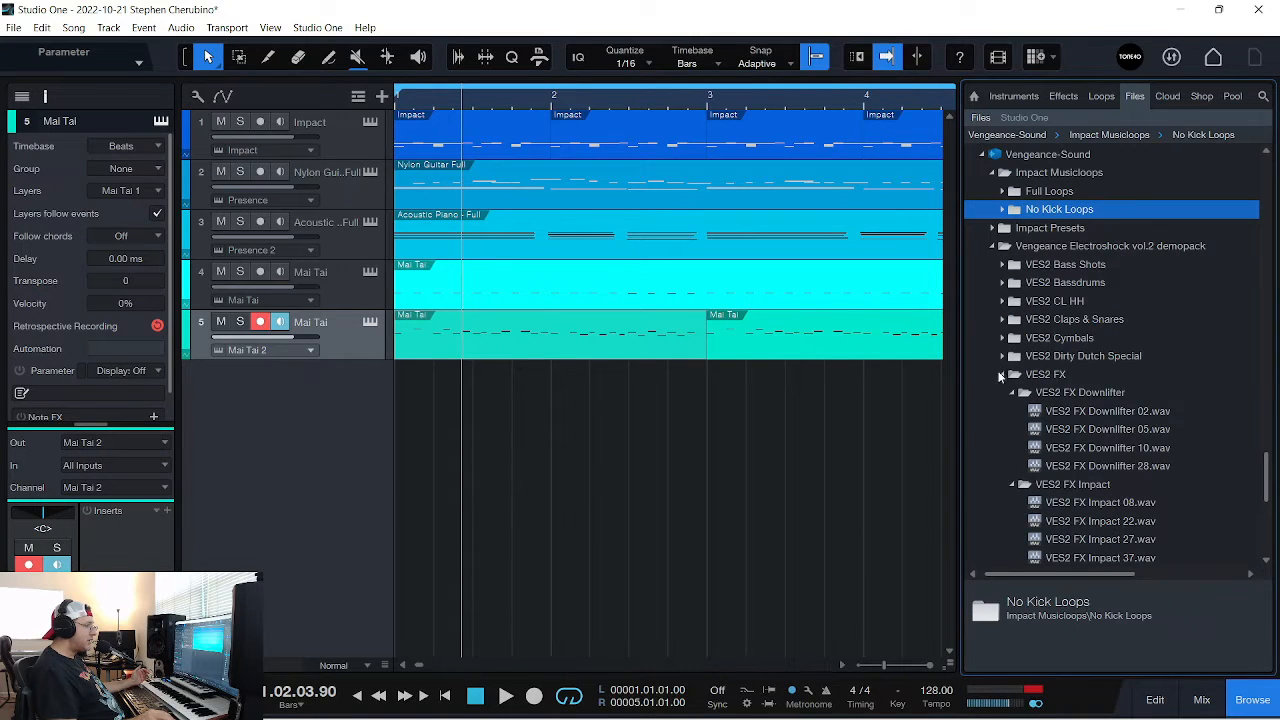
# Open the VES2 Loops 128 BPM folder and preview VES2 Loop 001.wav, synced to the song tempo, over the arrangement
pyautogui.click(1001, 375)
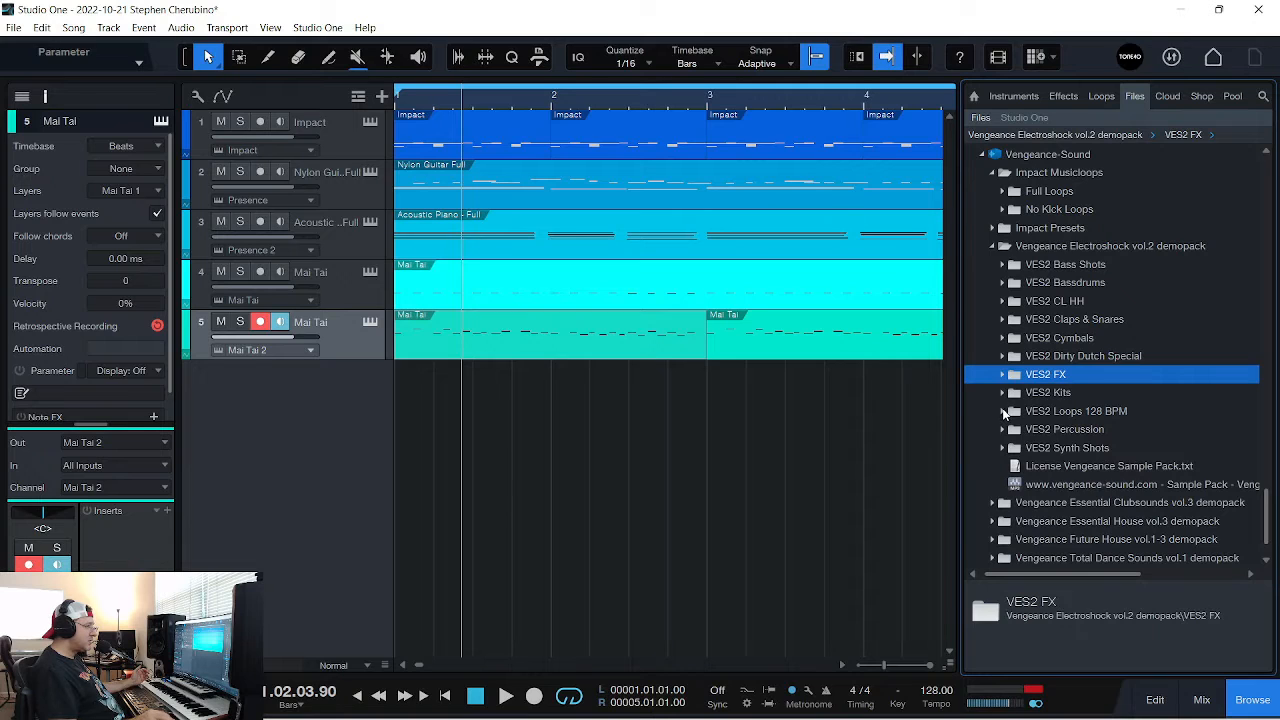
pyautogui.click(1003, 411)
pyautogui.click(1102, 436)
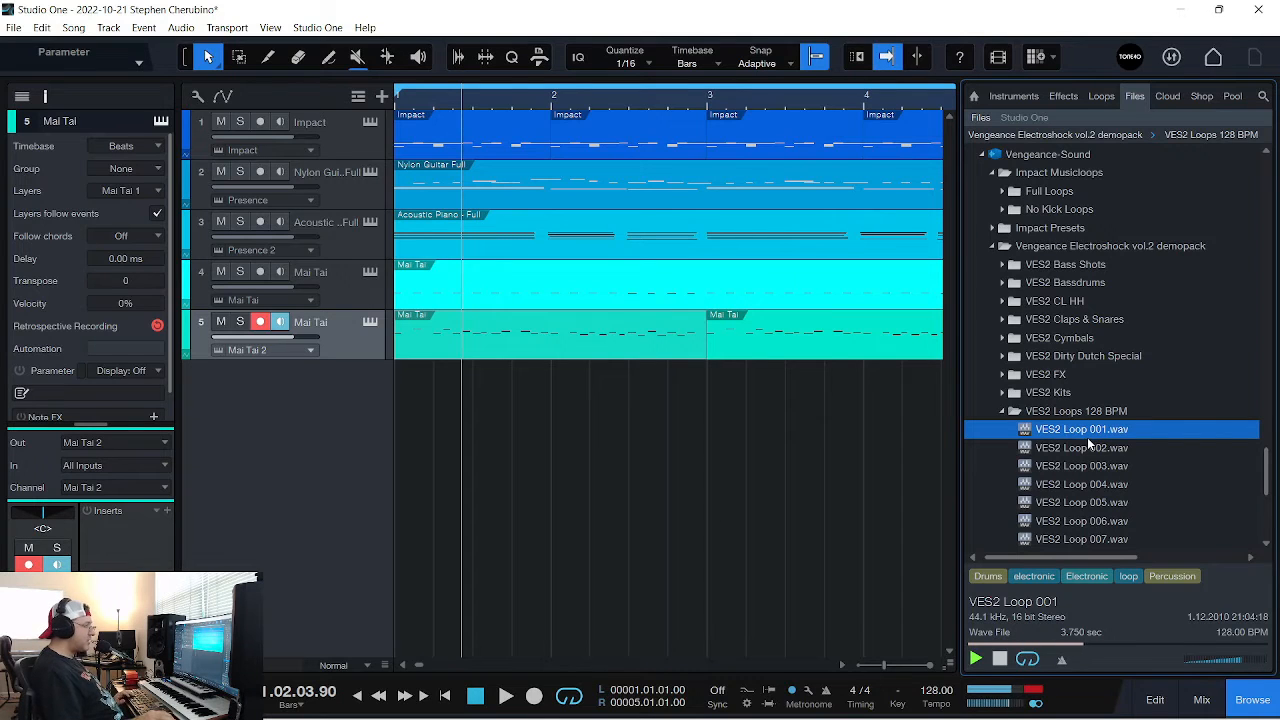
pyautogui.press('space')
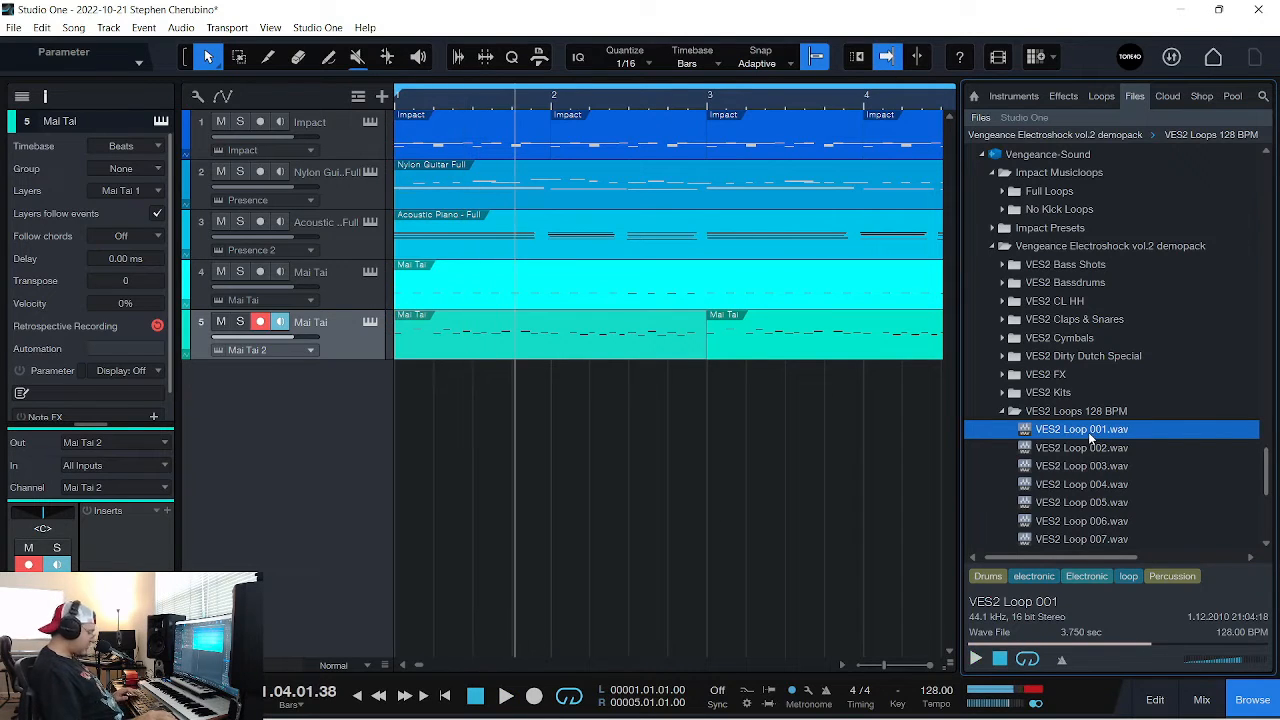
pyautogui.press('space')
pyautogui.press('space')
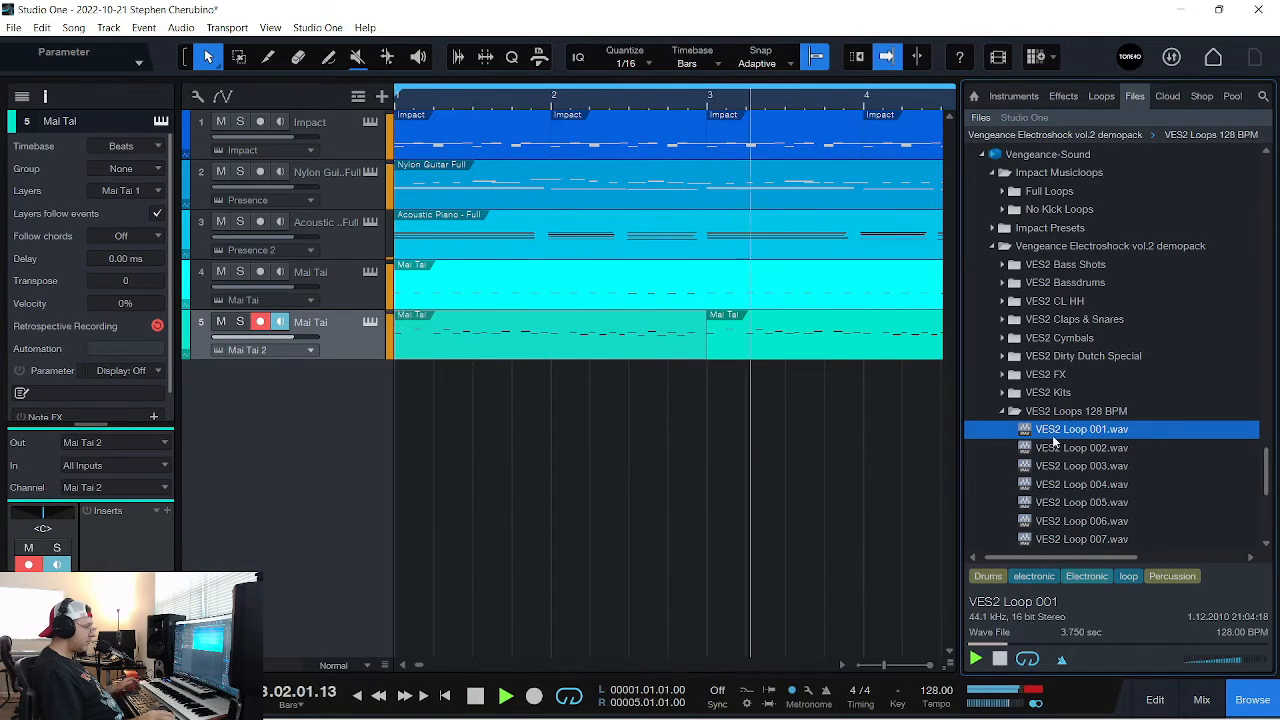
# Preview VES2 Loop 002.wav and VES2 Loop 003.wav against the arrangement, replaying Loop 003 on its own
pyautogui.click(1082, 449)
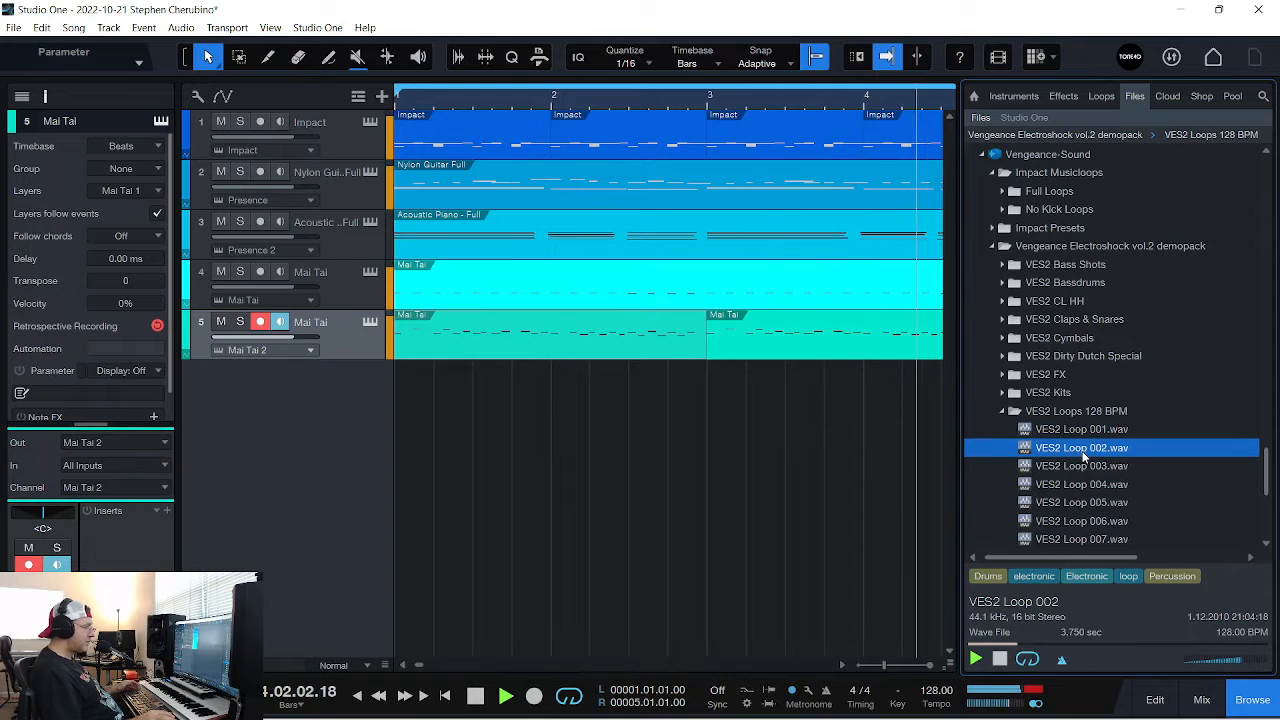
pyautogui.click(1090, 466)
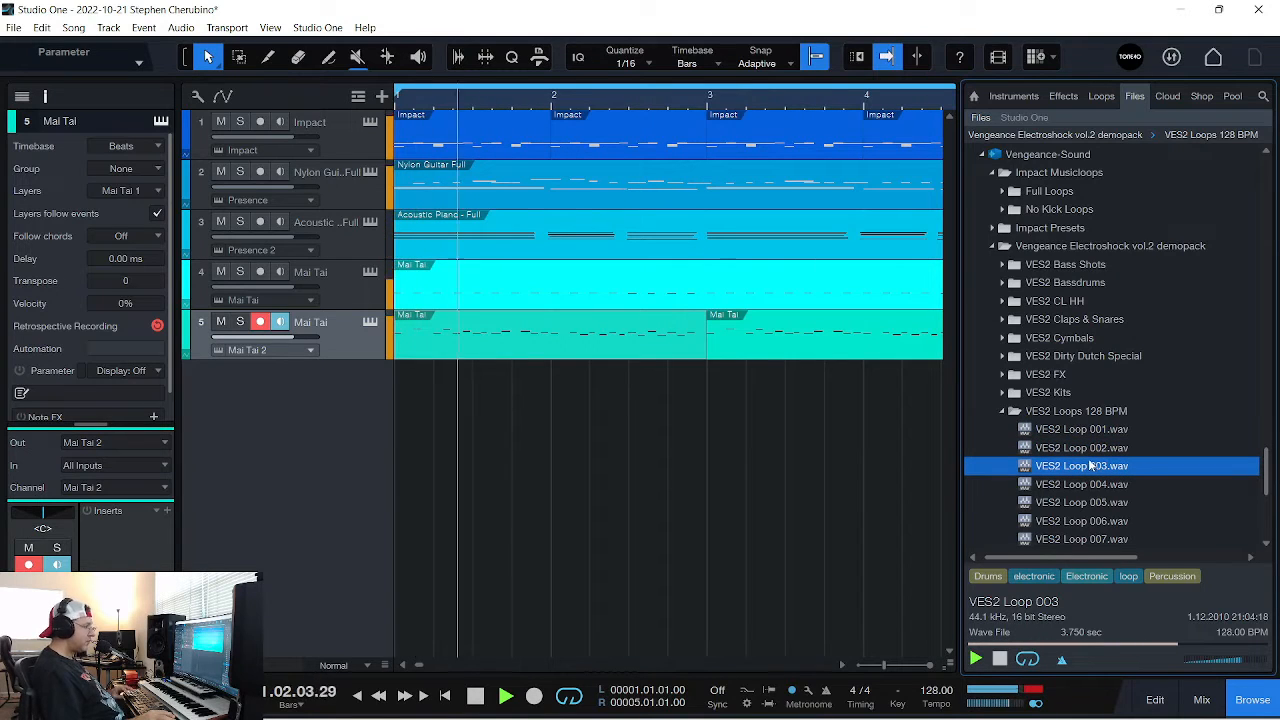
pyautogui.press('space')
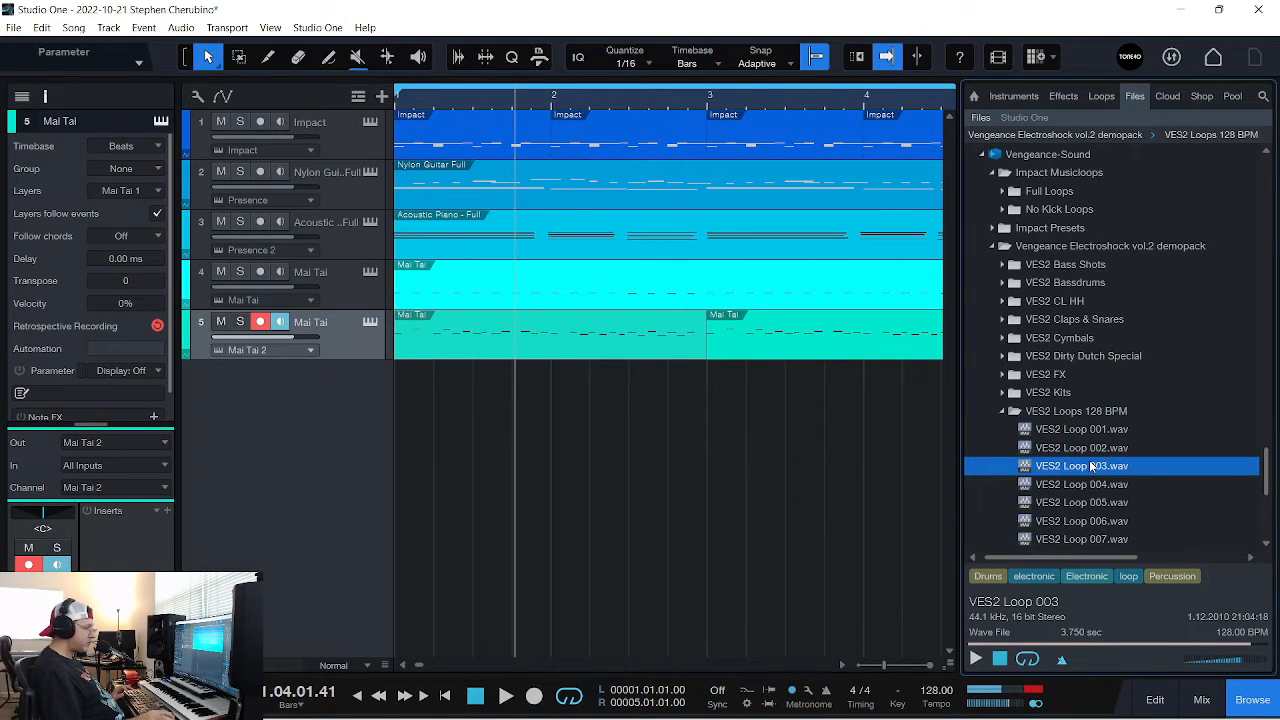
pyautogui.click(1092, 466)
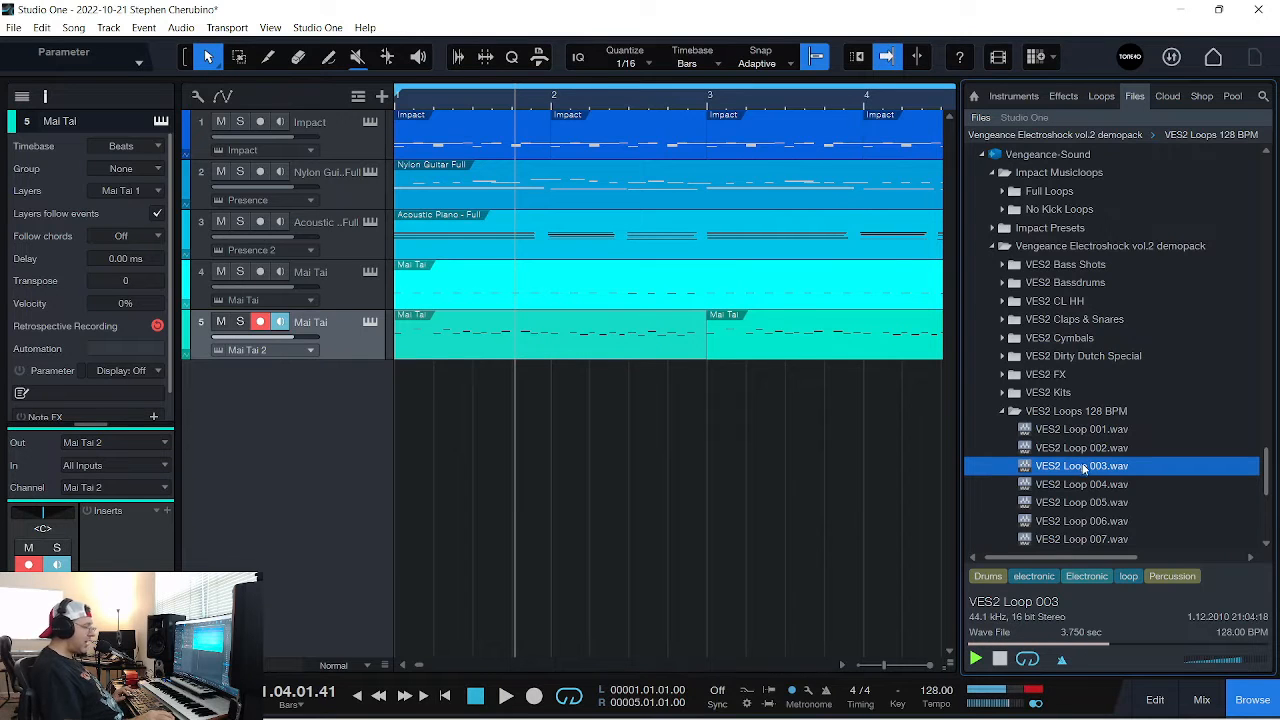
pyautogui.press('space')
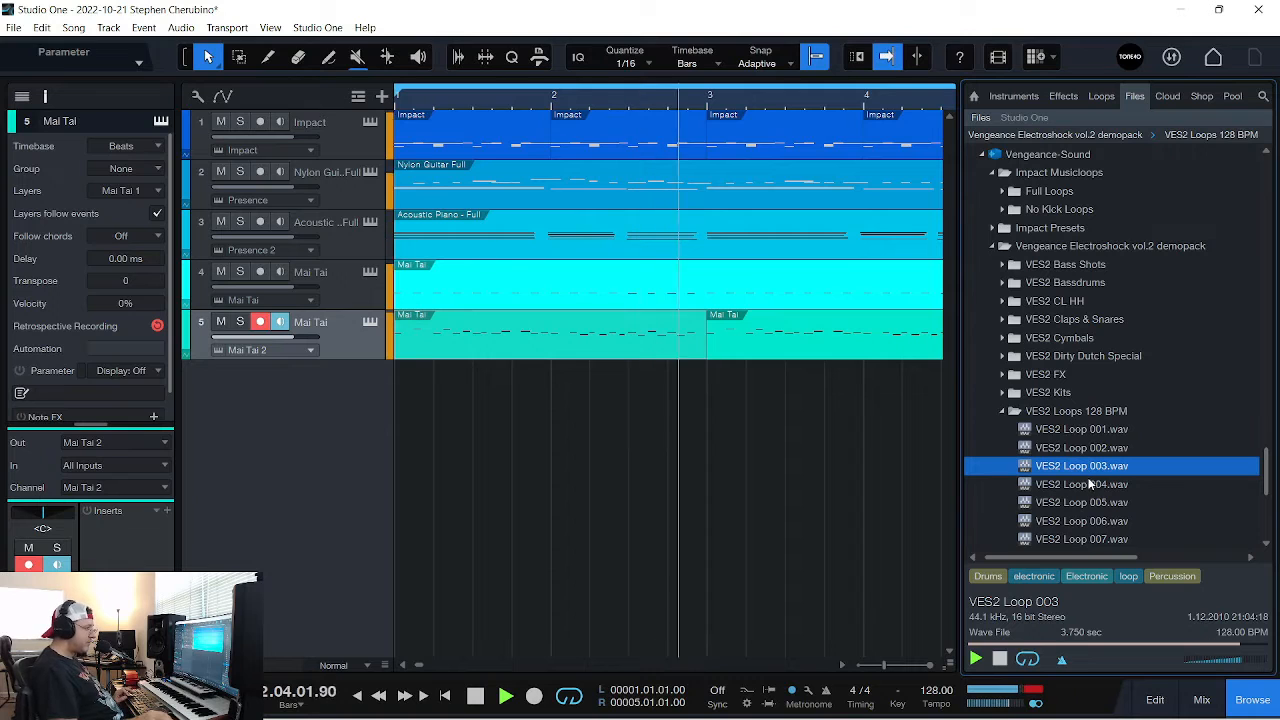
# Compare VES2 Loop 004.wav and VES2 Loop 005.wav over the arrangement, return to Loop 004, and stop playback
pyautogui.click(1090, 484)
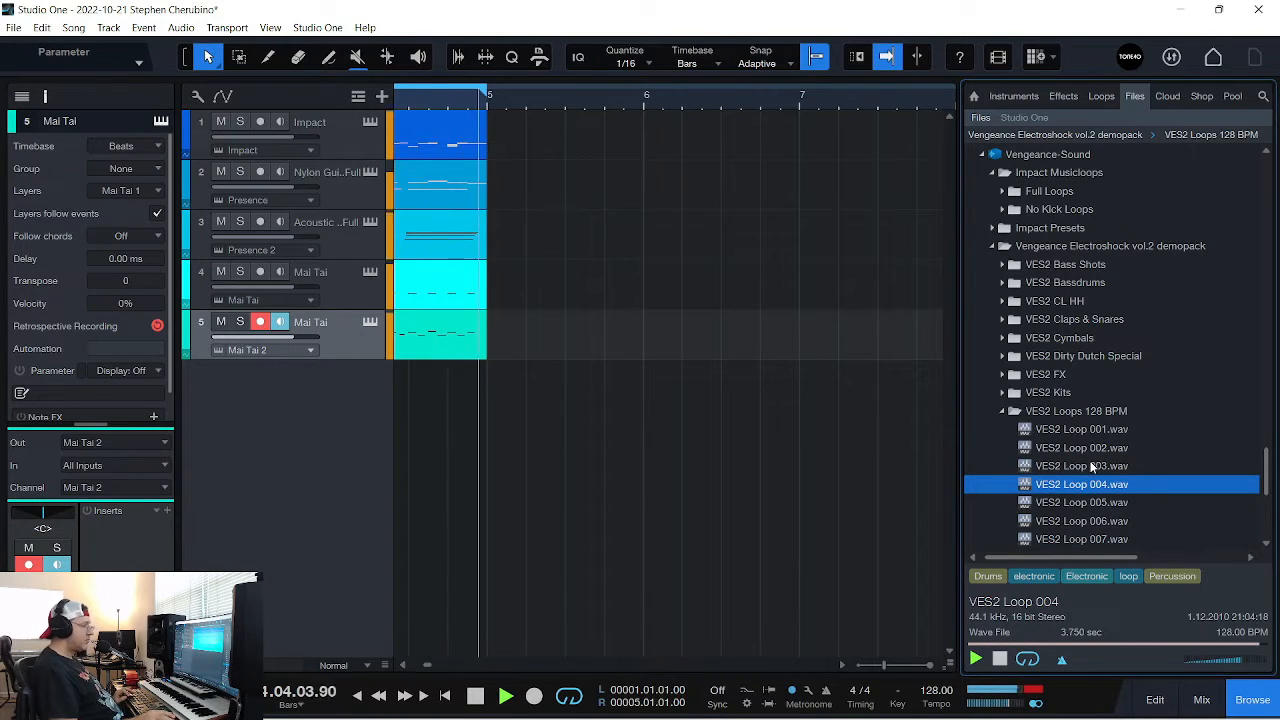
pyautogui.press('space')
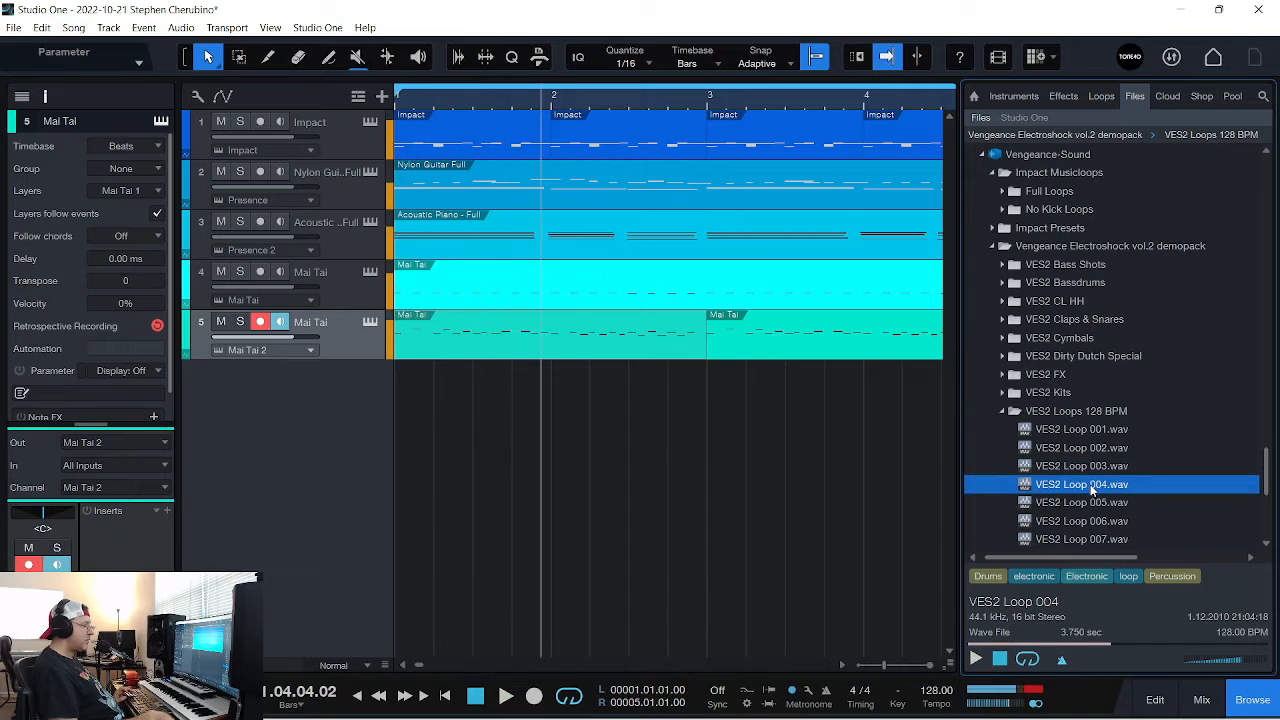
pyautogui.click(1091, 486)
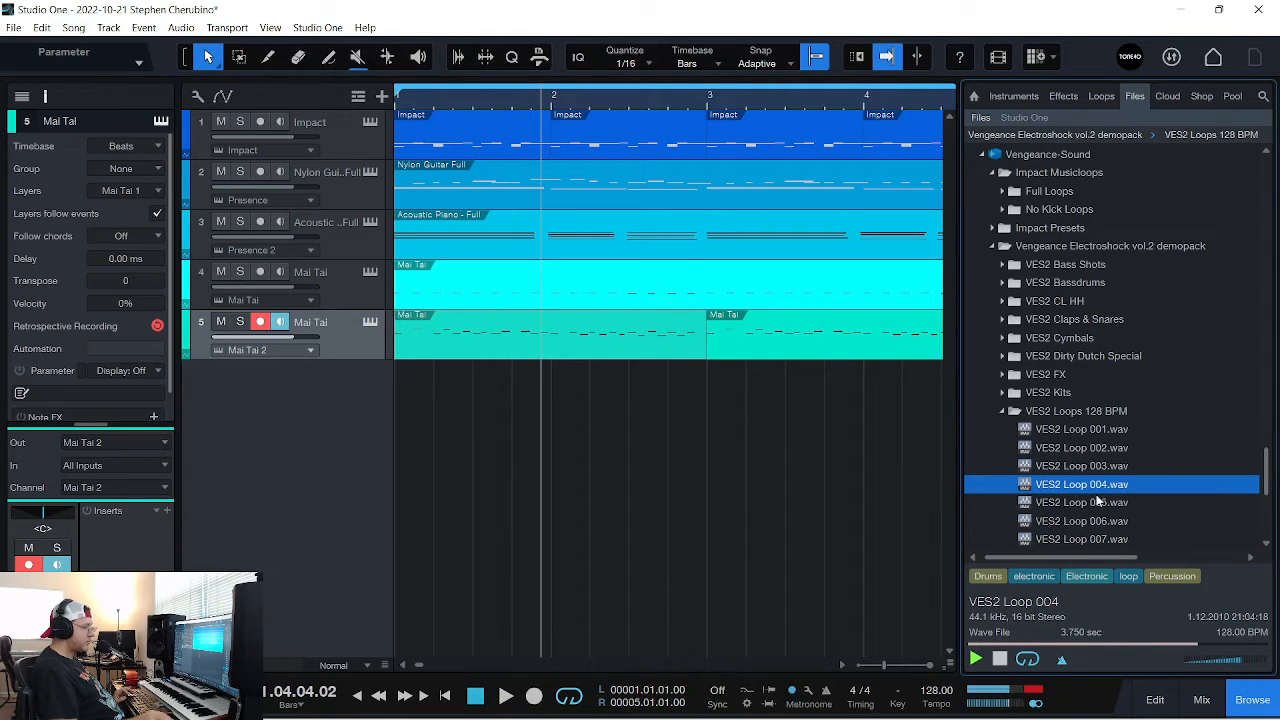
pyautogui.click(1090, 503)
pyautogui.press('space')
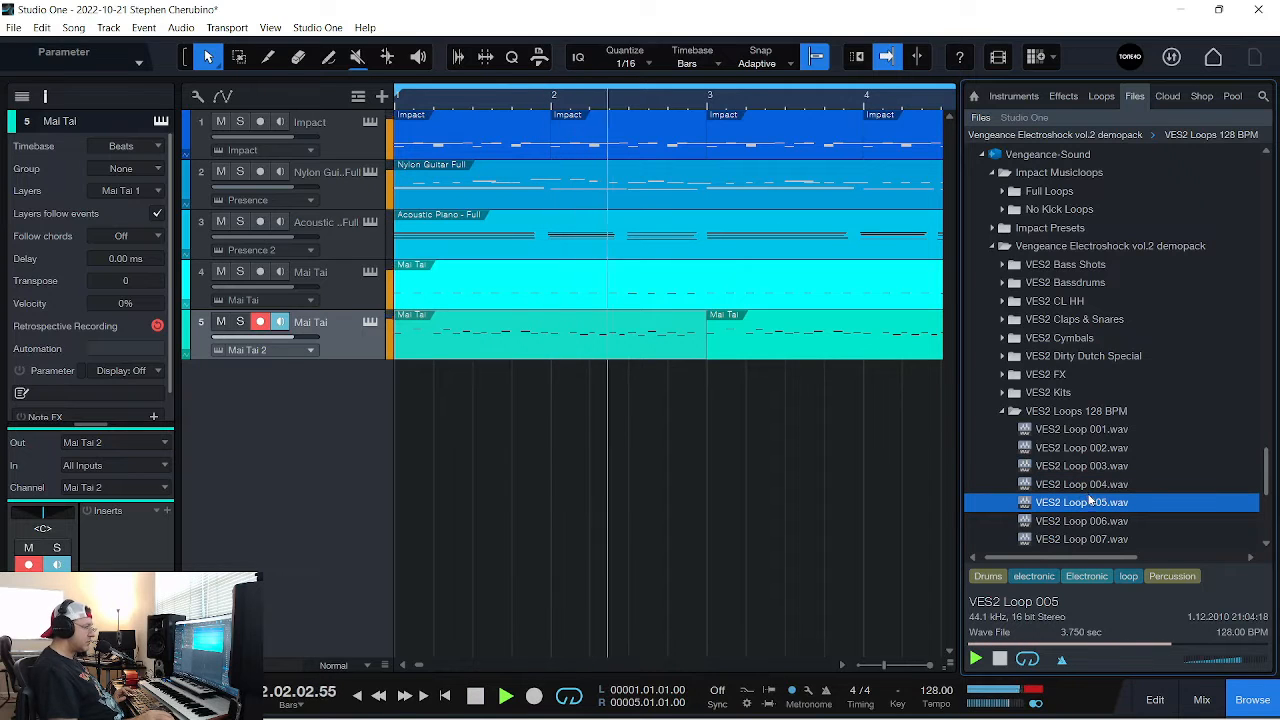
pyautogui.click(1087, 489)
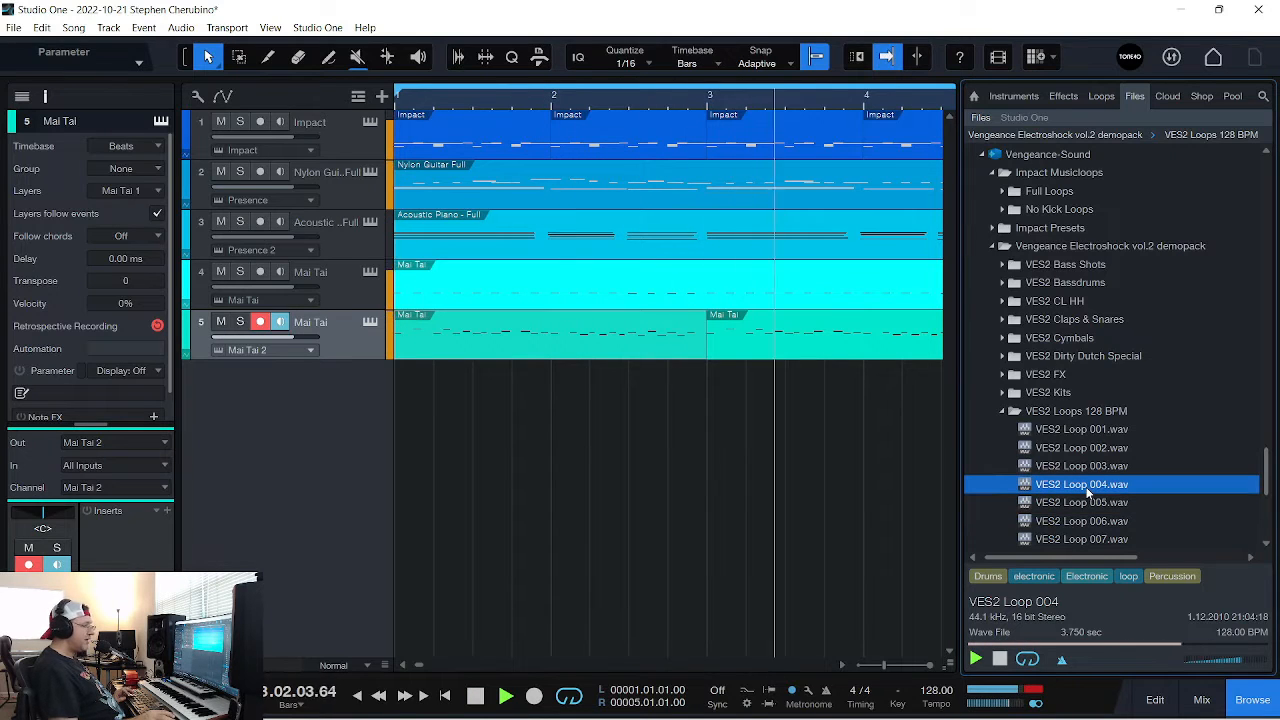
pyautogui.press('space')
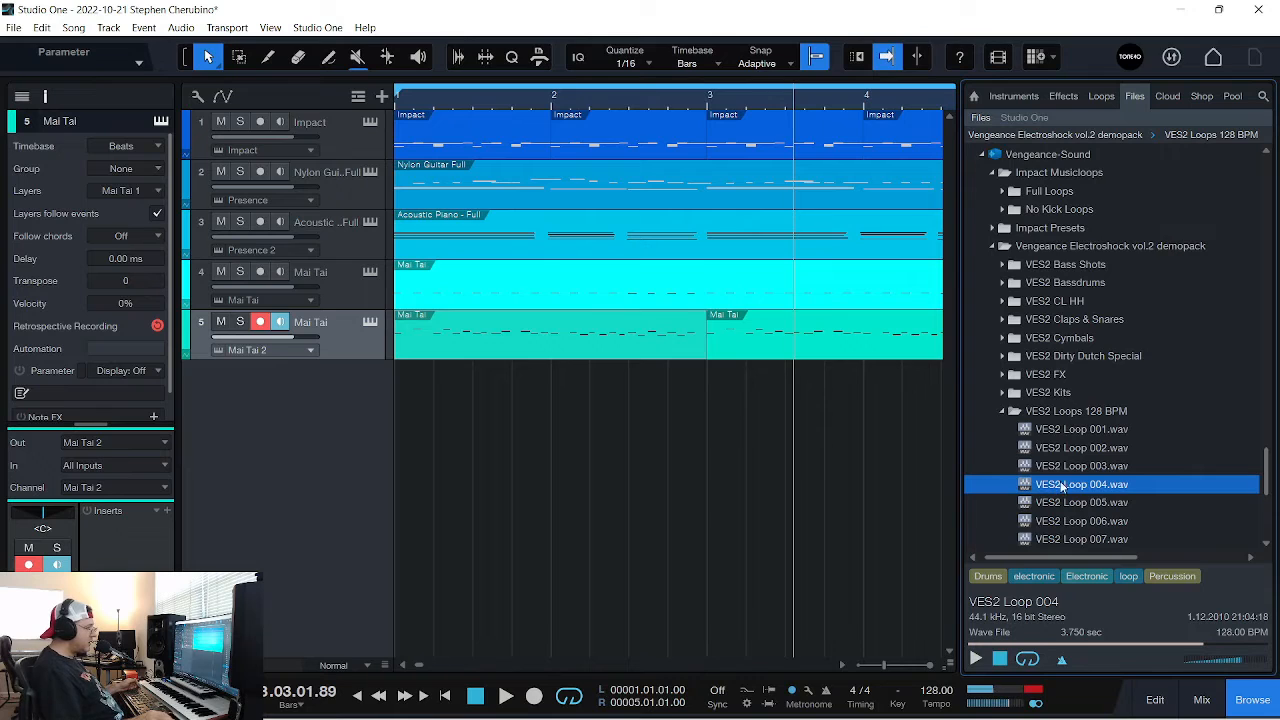
# Place VES2 Loop 004.wav on a new track at bar 1 and duplicate it to fill four bars
pyautogui.click(1060, 489)
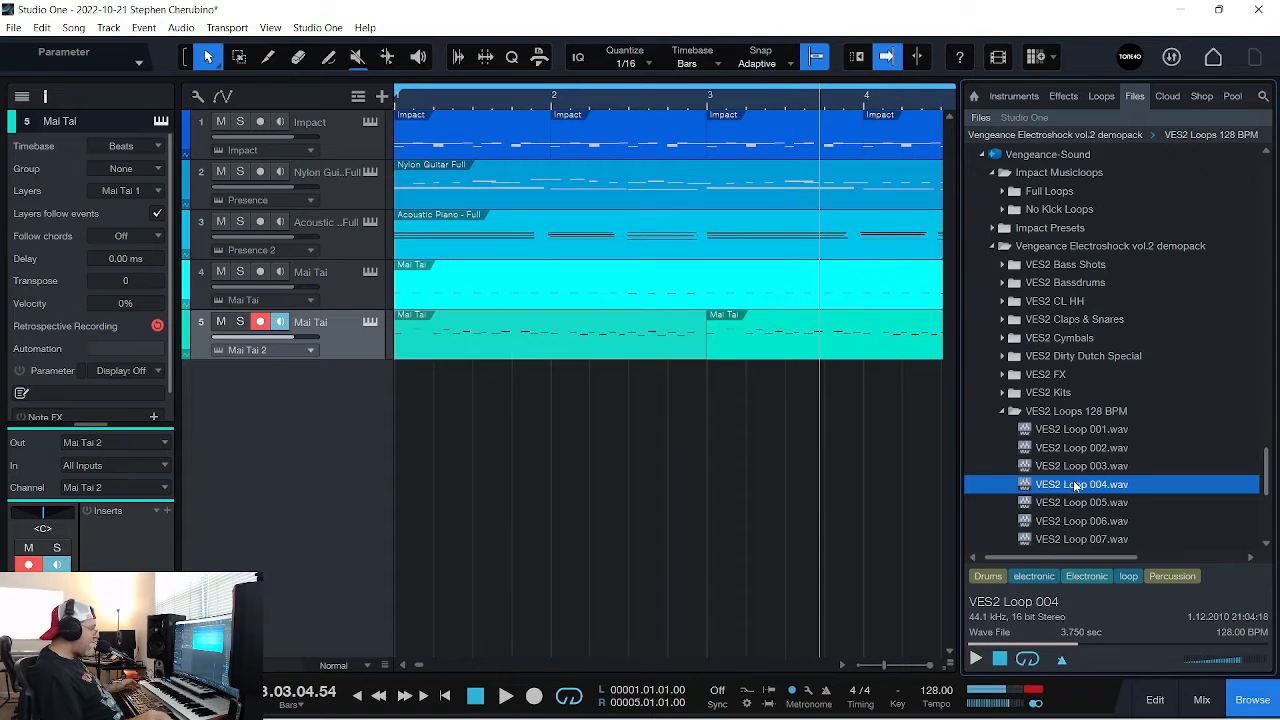
pyautogui.moveTo(1060, 490); pyautogui.dragTo(430, 386)
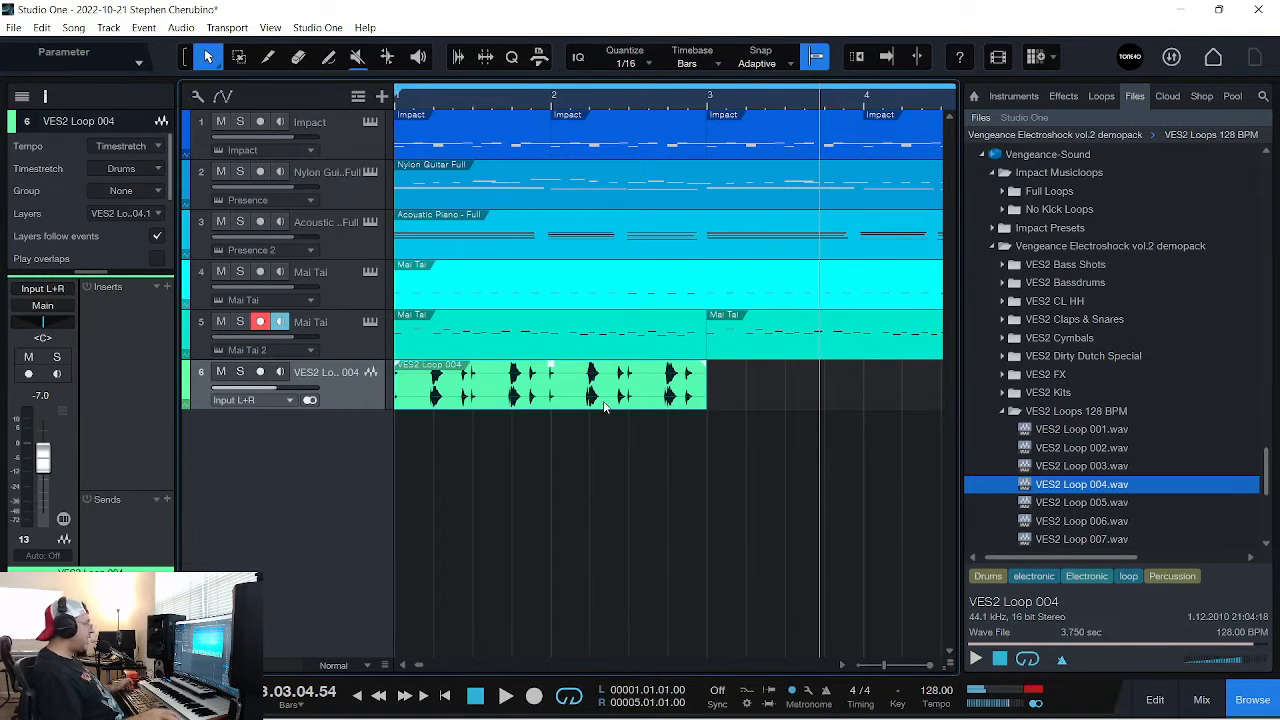
pyautogui.press('d')
# Play the drum loop track soloed, add the second Mai Tai track and the Impact track to the solo, and stop playback
pyautogui.moveTo(619, 105); pyautogui.dragTo(635, 97)
pyautogui.click(241, 372)
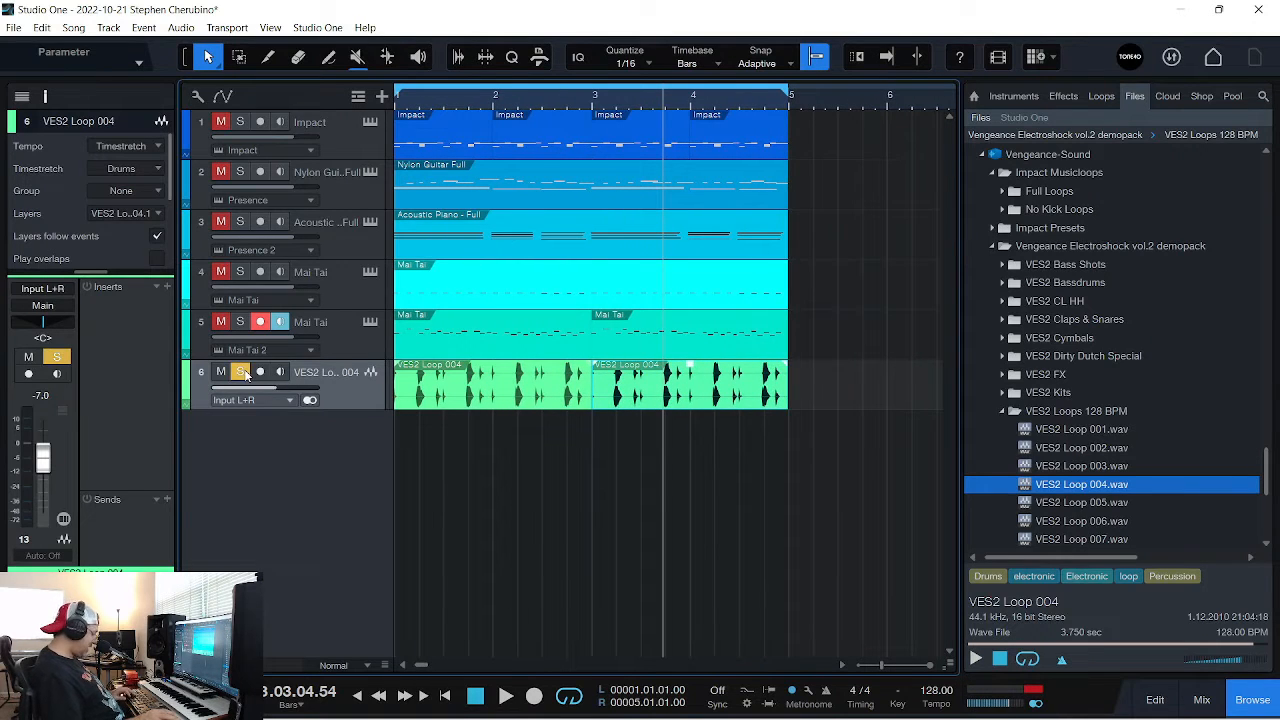
pyautogui.press('space')
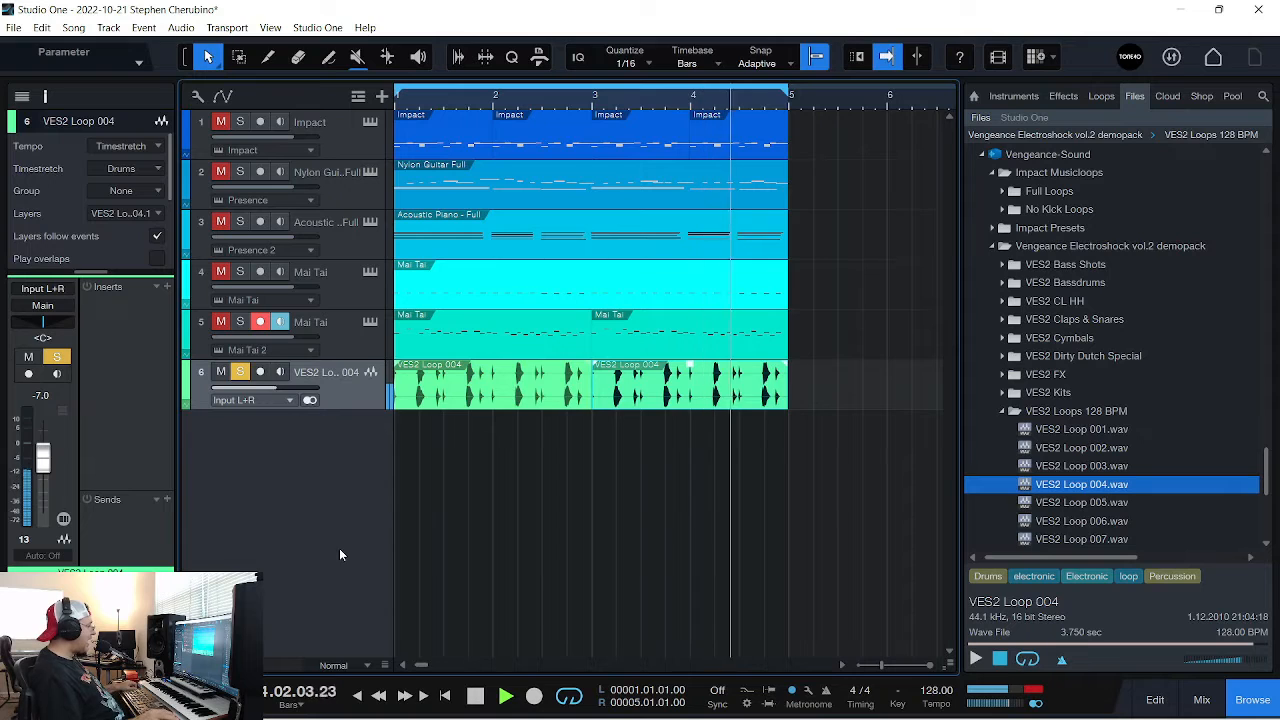
pyautogui.click(240, 321)
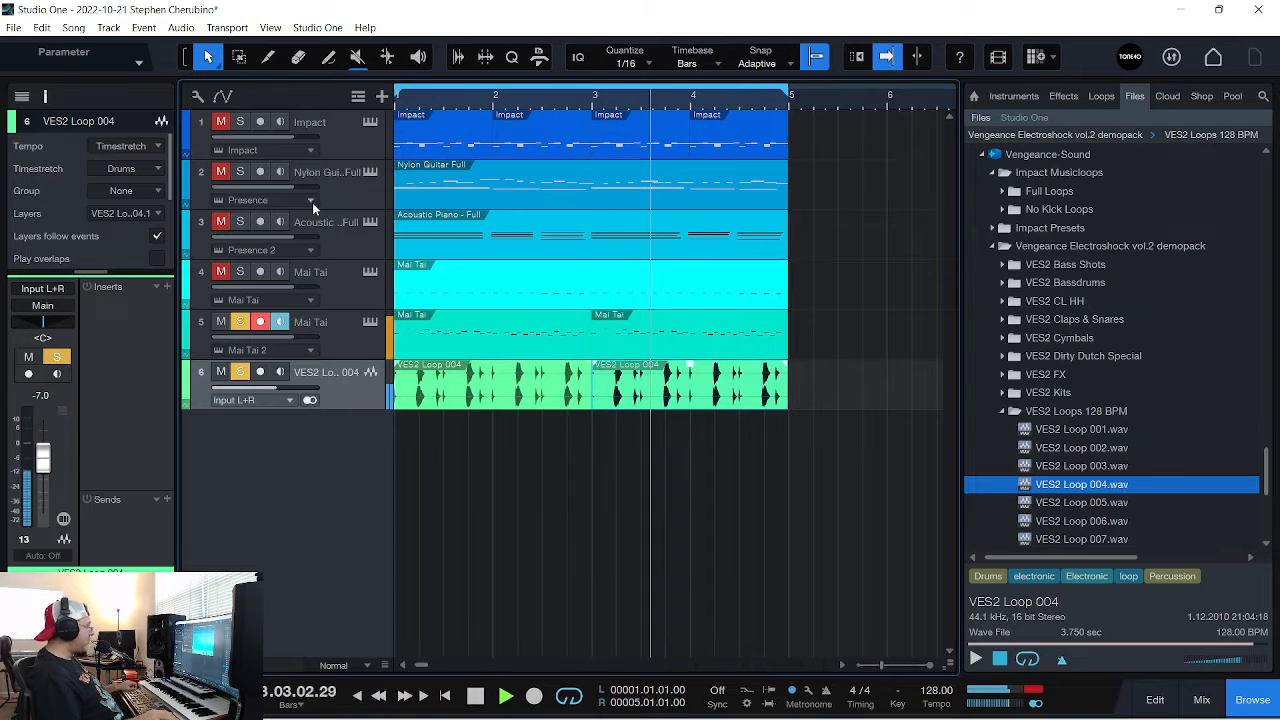
pyautogui.click(240, 122)
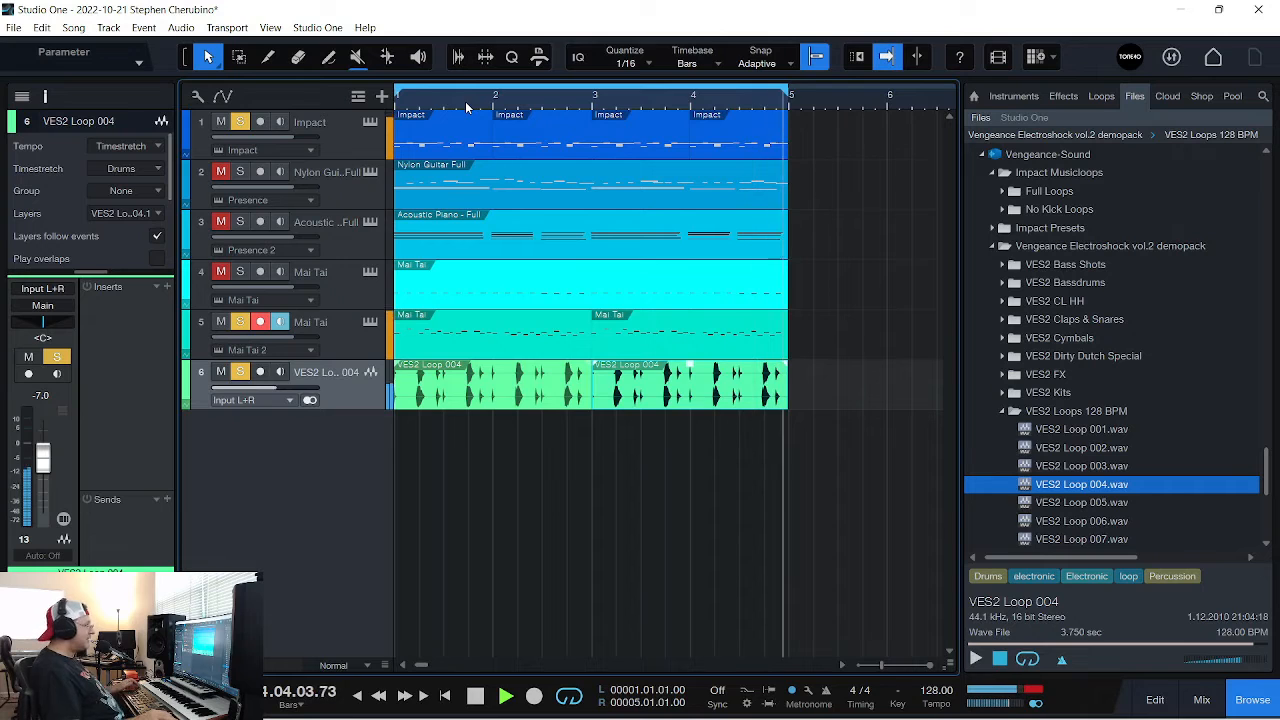
pyautogui.press('space')
# Move the guitar, piano and both Mai Tai parts to bar 5, and duplicate the drum loop and Impact events into bars 5 to 8
pyautogui.moveTo(466, 106); pyautogui.dragTo(440, 78)
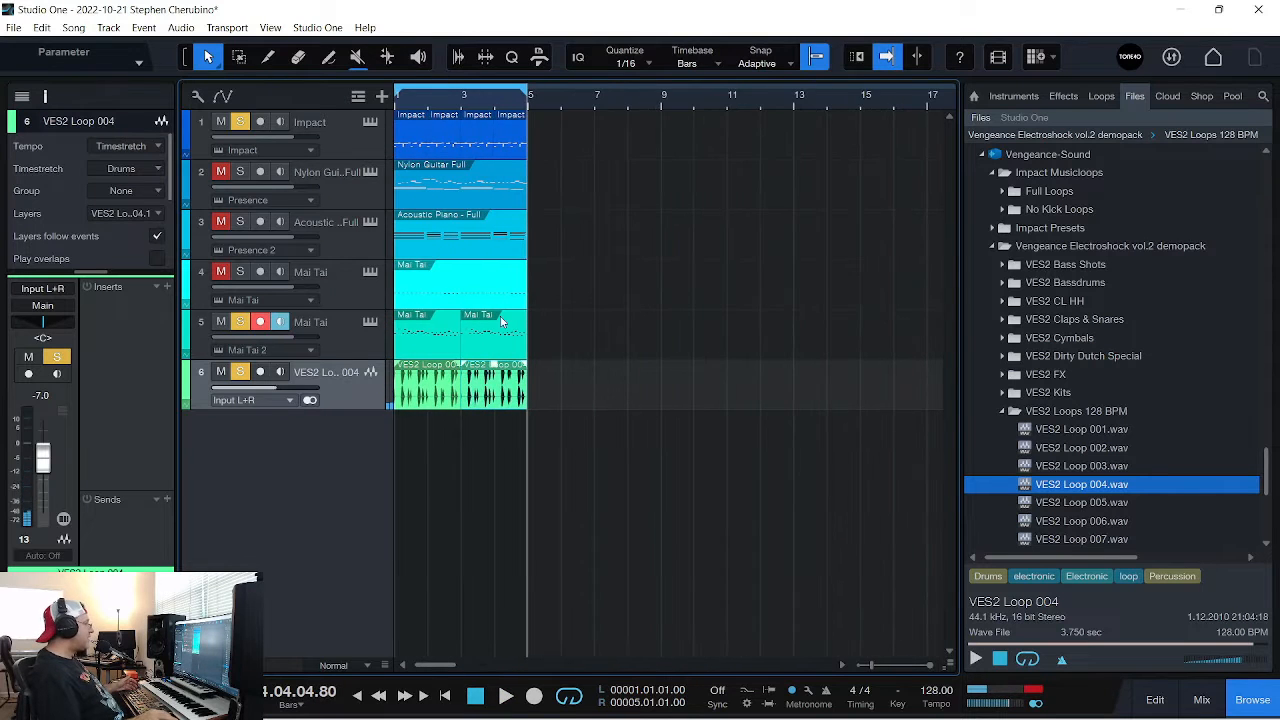
pyautogui.moveTo(559, 353); pyautogui.dragTo(547, 198)
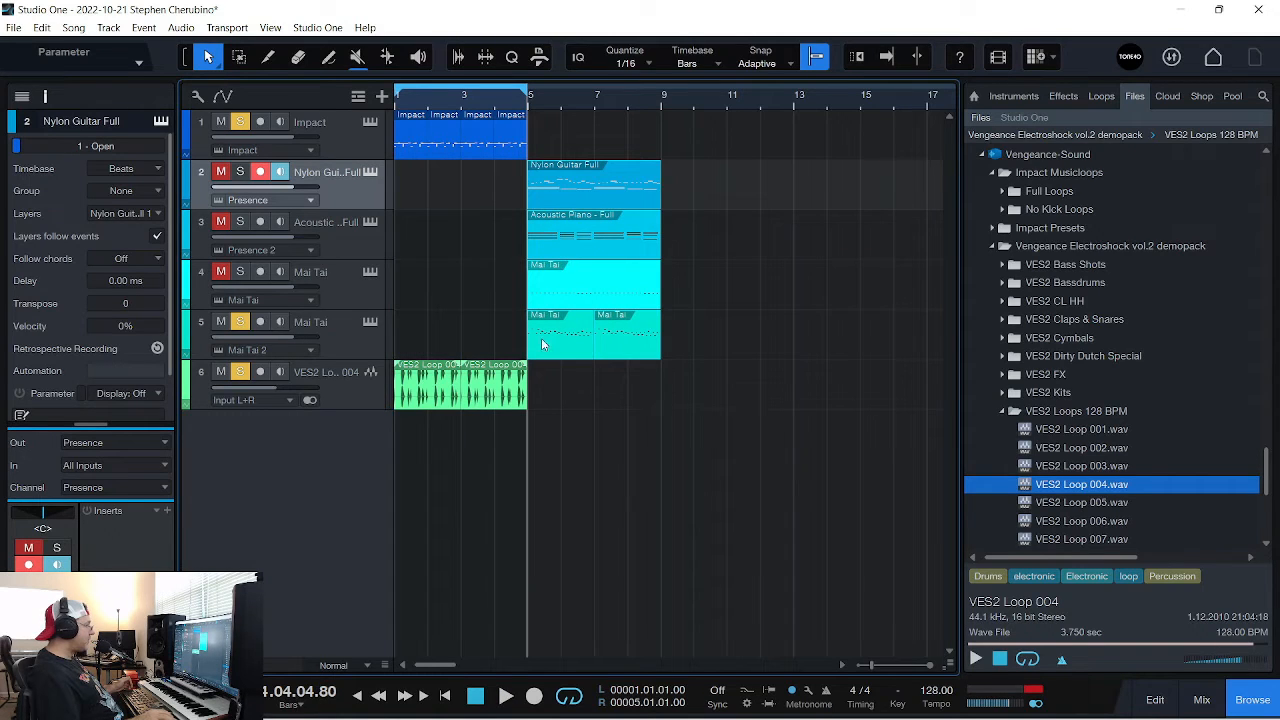
pyautogui.moveTo(549, 390); pyautogui.dragTo(394, 440)
pyautogui.press('f')
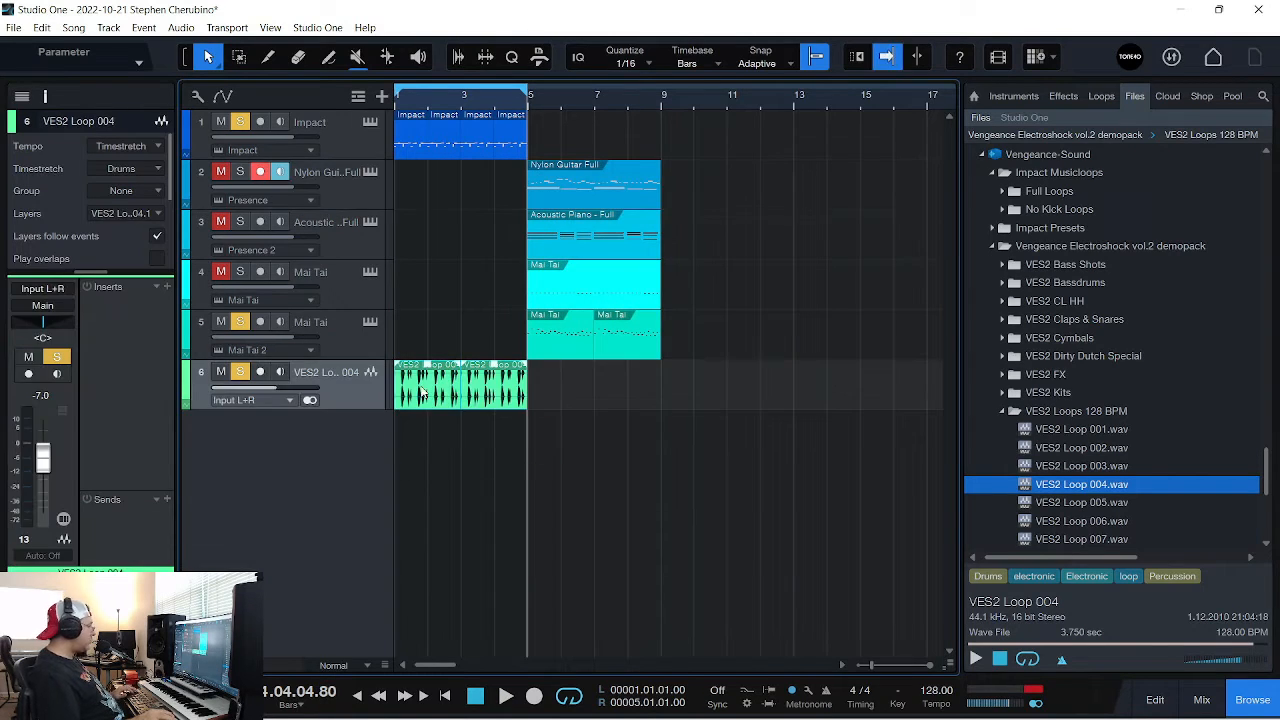
pyautogui.press('d')
pyautogui.click(324, 136)
pyautogui.press('d')
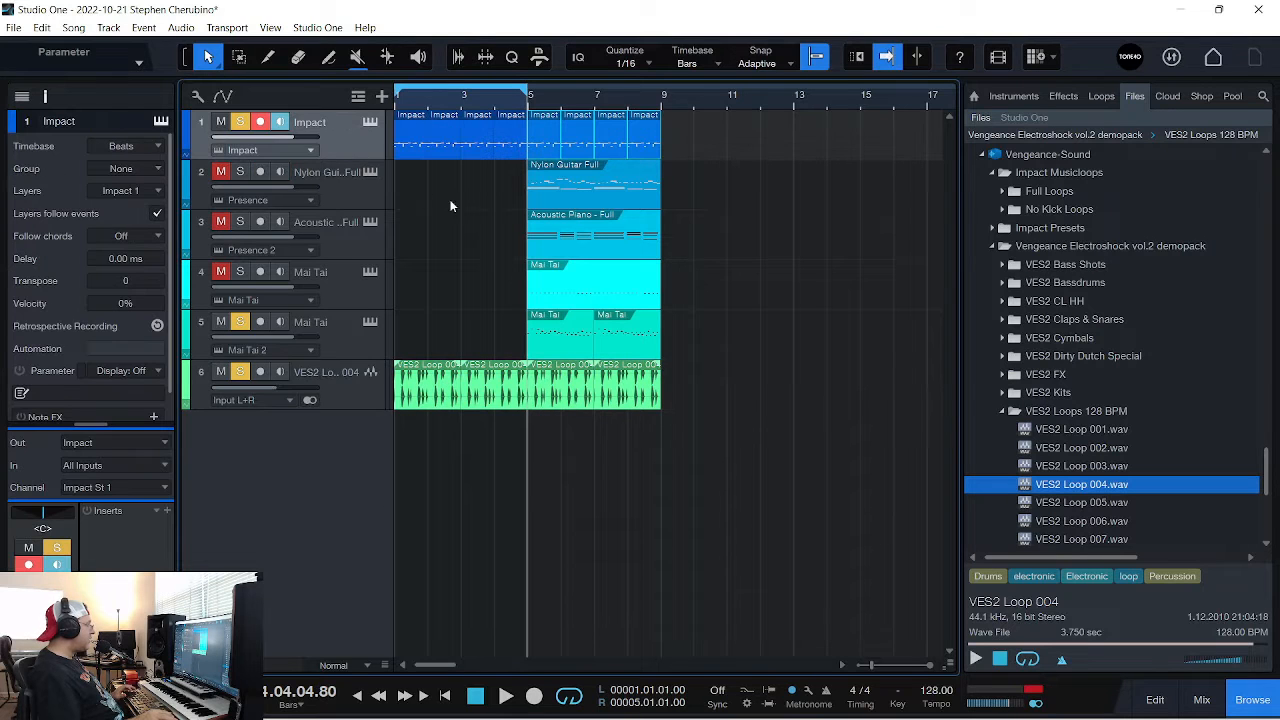
# Move the first event of the second Mai Tai track to bar 1 and duplicate it twice to fill bars 3 to 6
pyautogui.click(558, 346)
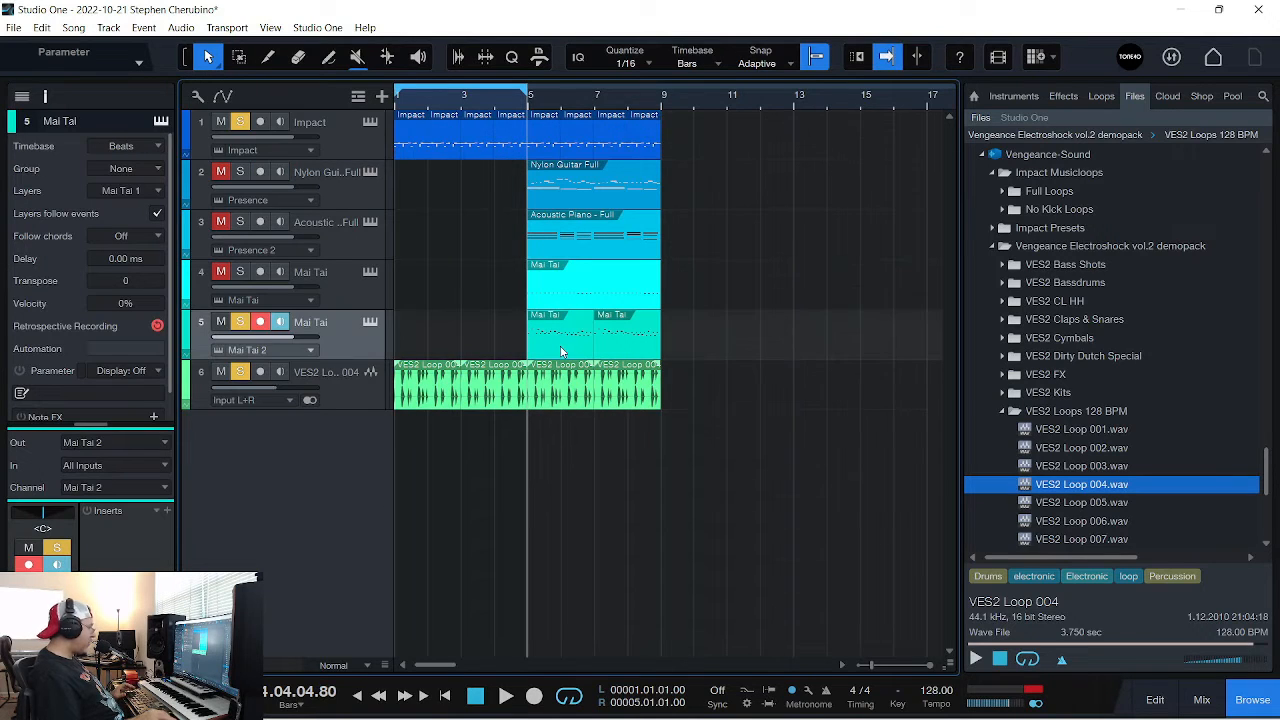
pyautogui.press('f')
pyautogui.moveTo(411, 327); pyautogui.dragTo(413, 328)
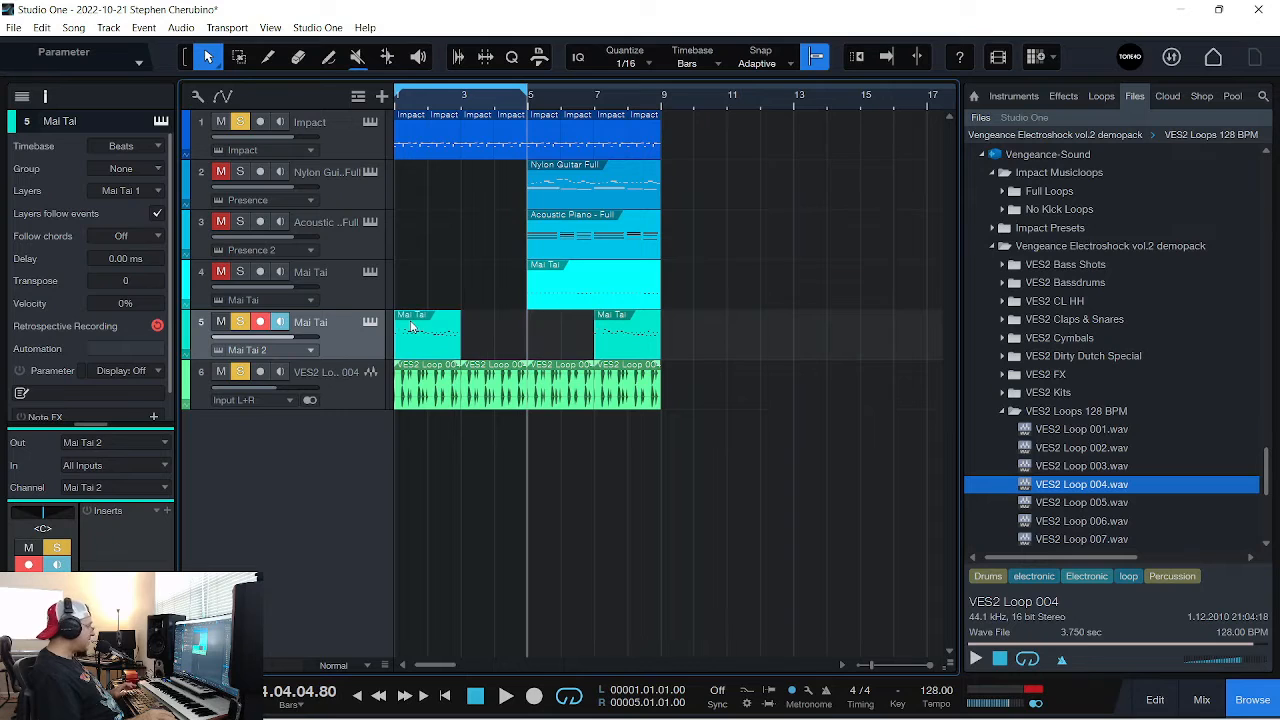
pyautogui.press('d')
pyautogui.press('d')
# Play from the song start with all solos cleared, extend the loop range to bar 9, and stop playback
pyautogui.press('Home')
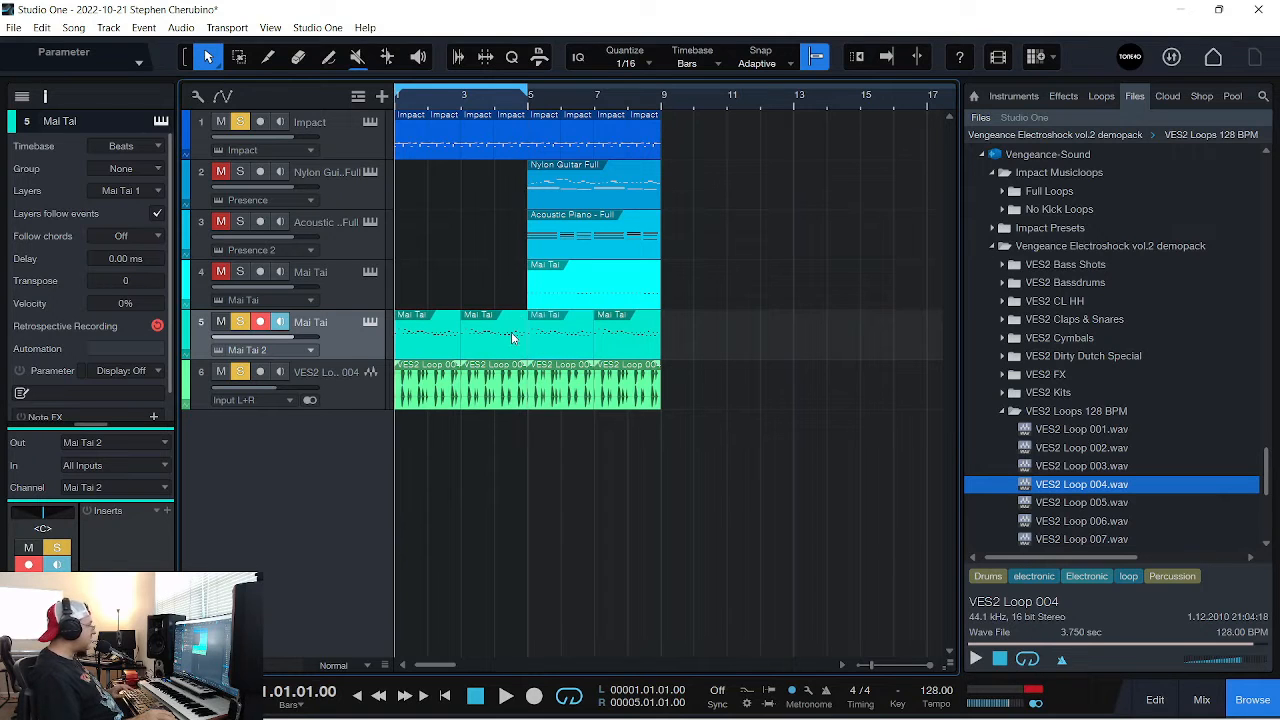
pyautogui.press('space')
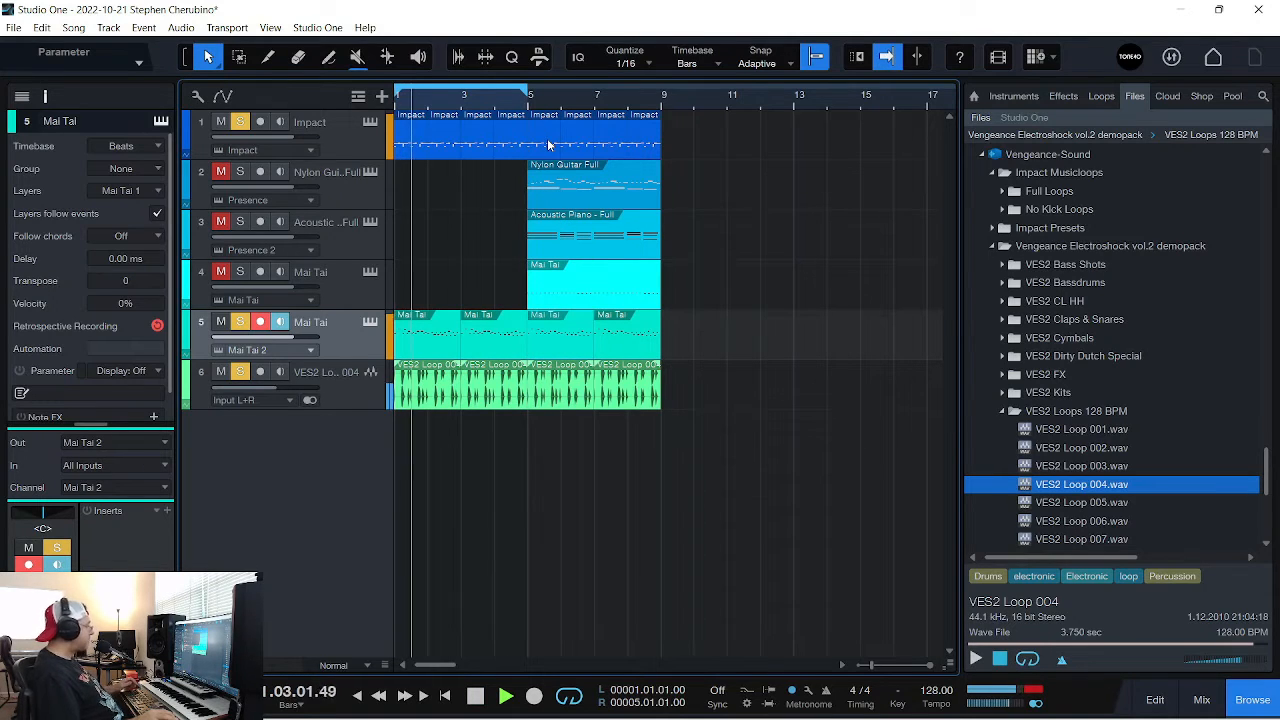
pyautogui.hotkey('shift', 's')
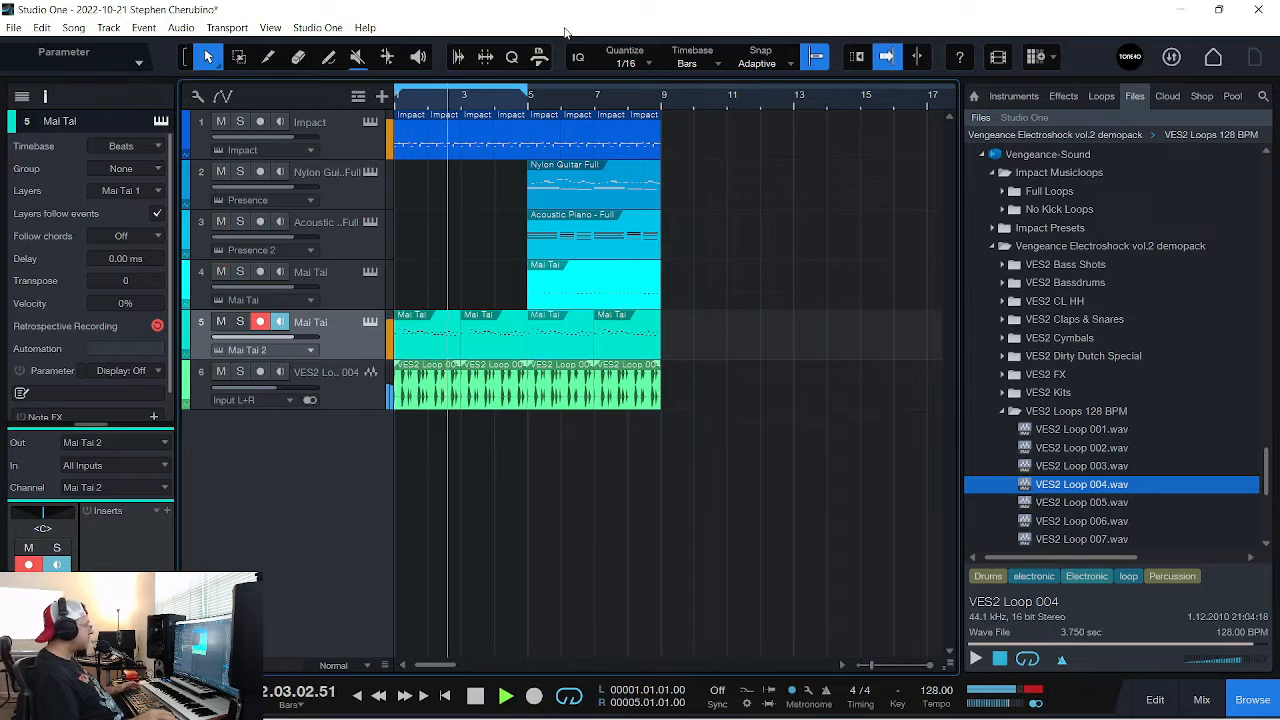
pyautogui.moveTo(530, 95); pyautogui.dragTo(662, 95)
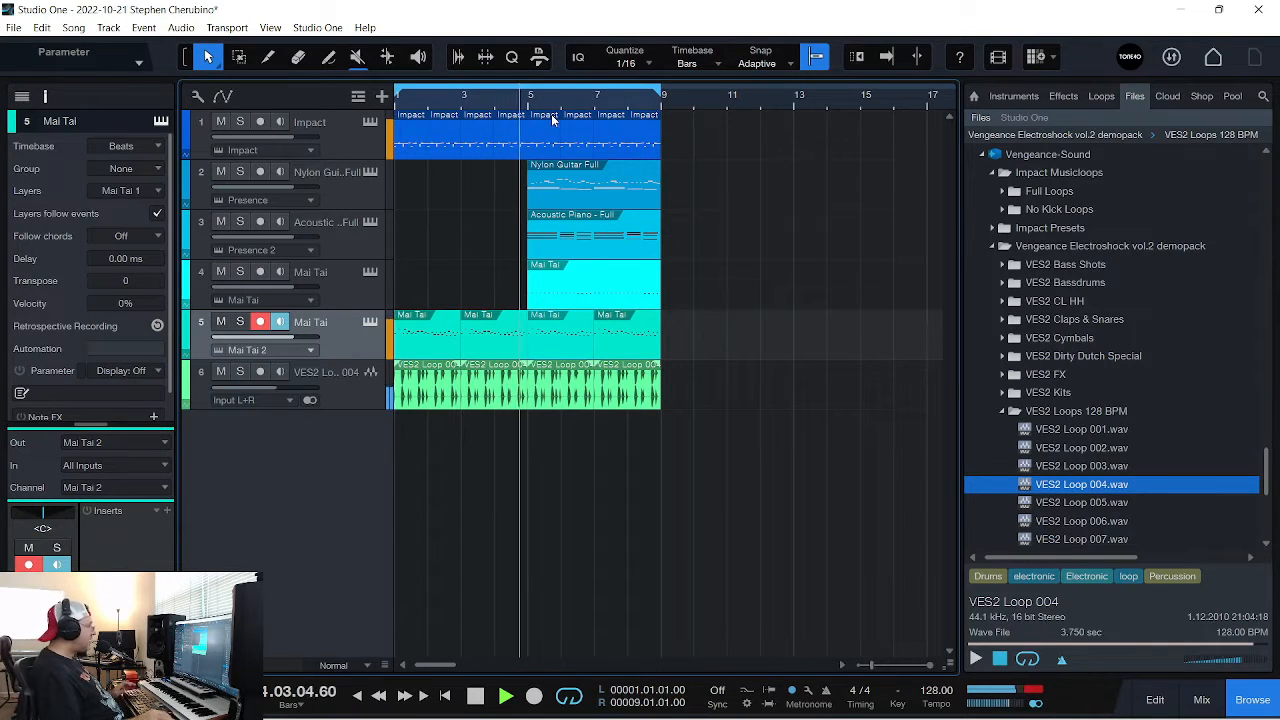
pyautogui.press('space')
# Trim the last beat of bar 4 from the Impact, second Mai Tai and drum loop events, leaving a gap before bar 5
pyautogui.moveTo(548, 103); pyautogui.dragTo(597, 132)
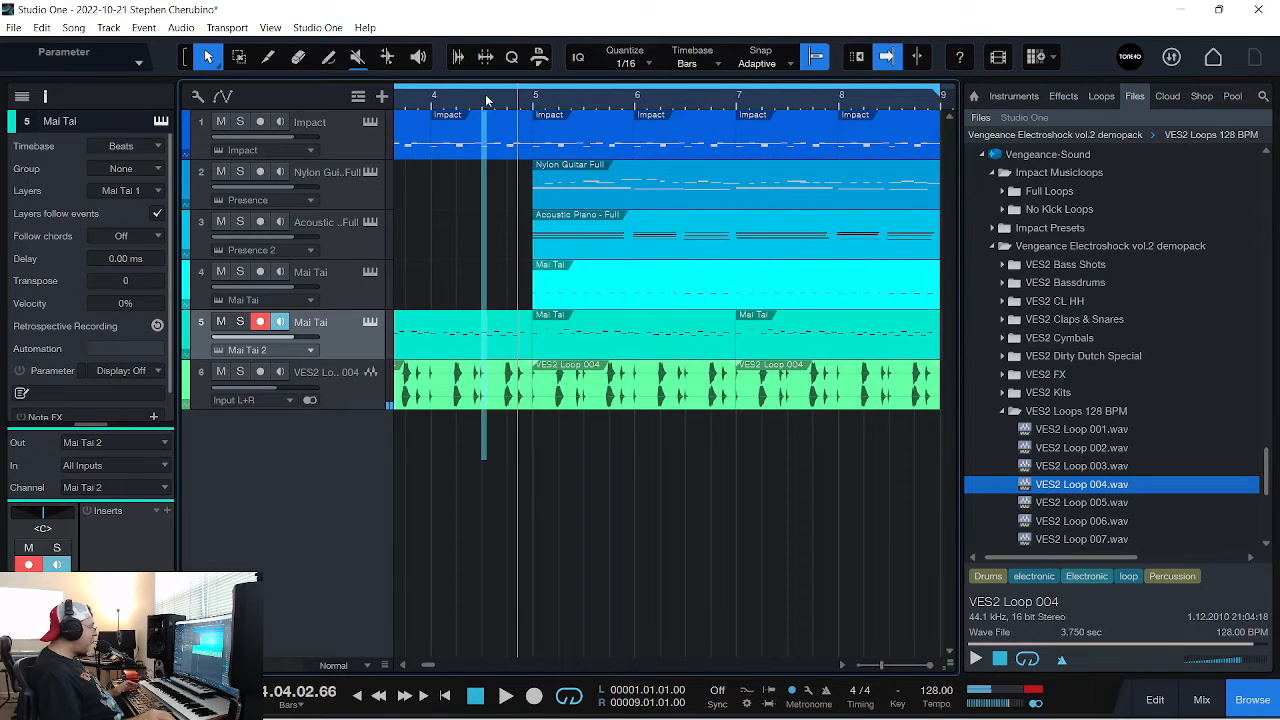
pyautogui.moveTo(432, 135); pyautogui.dragTo(505, 140)
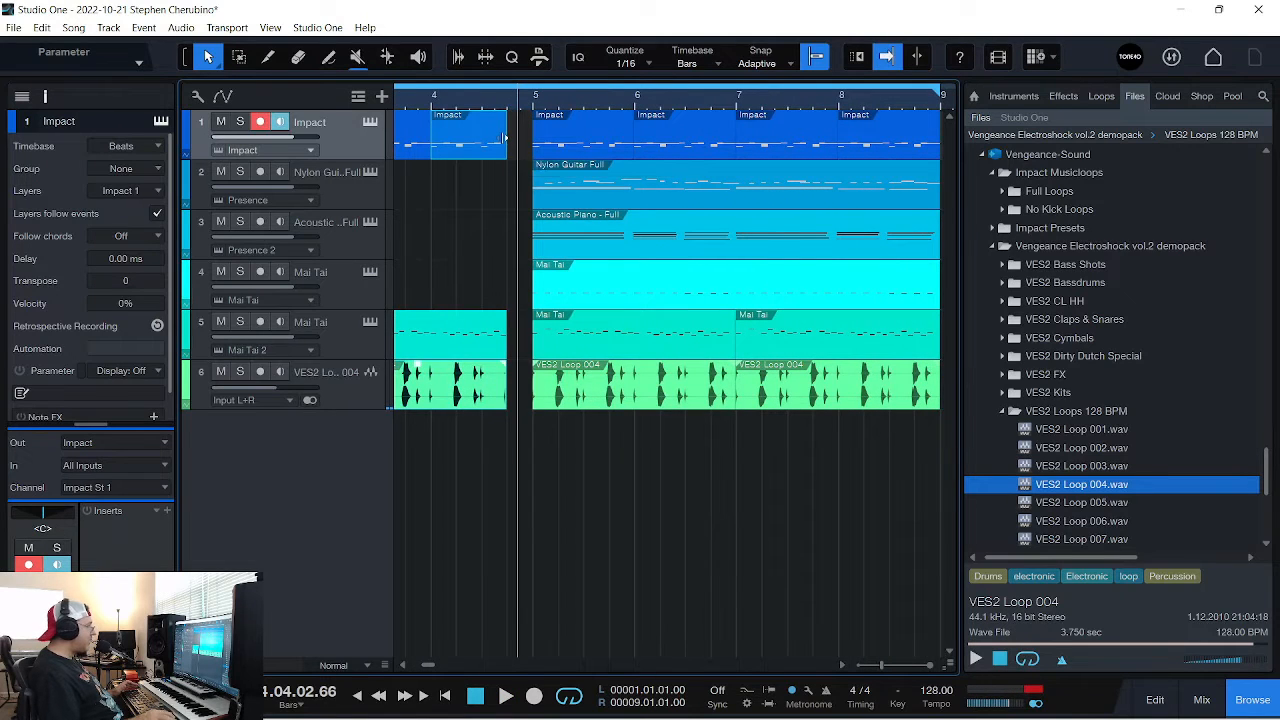
# Collapse the Electroshock vol.2 folder and open VEC3 Sweeps Up within VEC3 FX of the Essential Clubsounds vol.3 demopack
pyautogui.click(1007, 411)
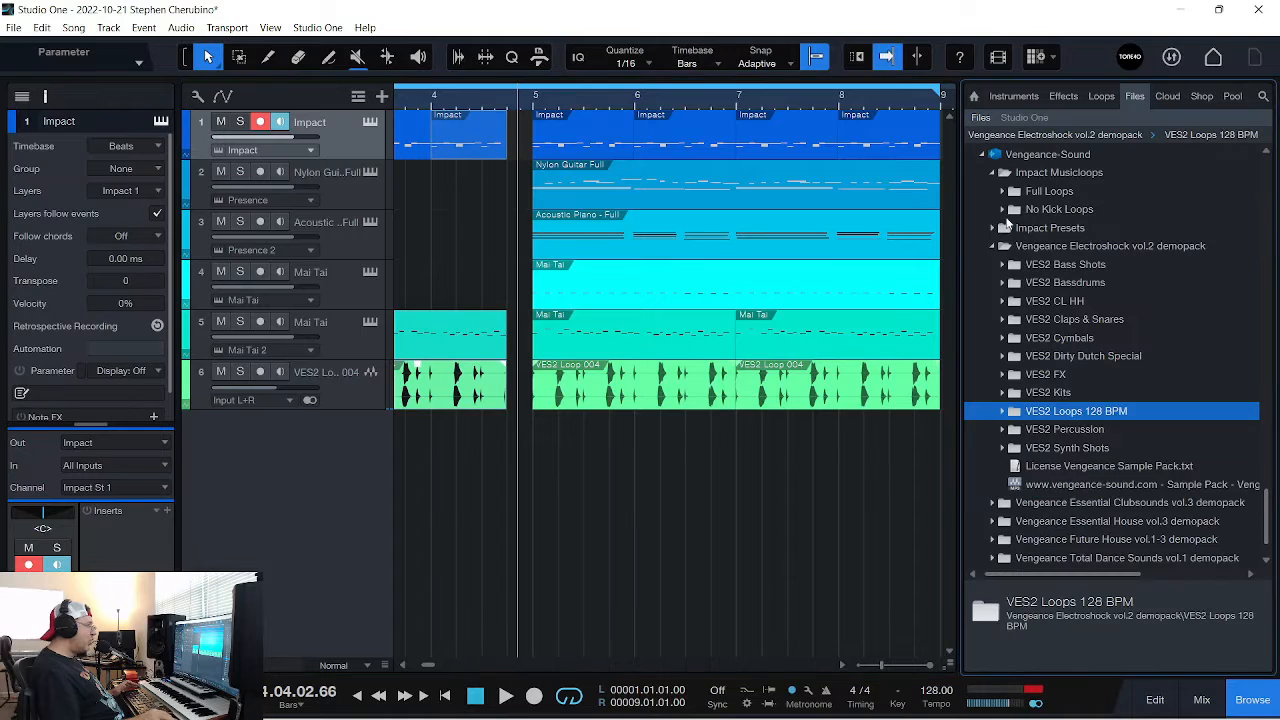
pyautogui.click(993, 247)
pyautogui.scroll(3, 1006, 283)
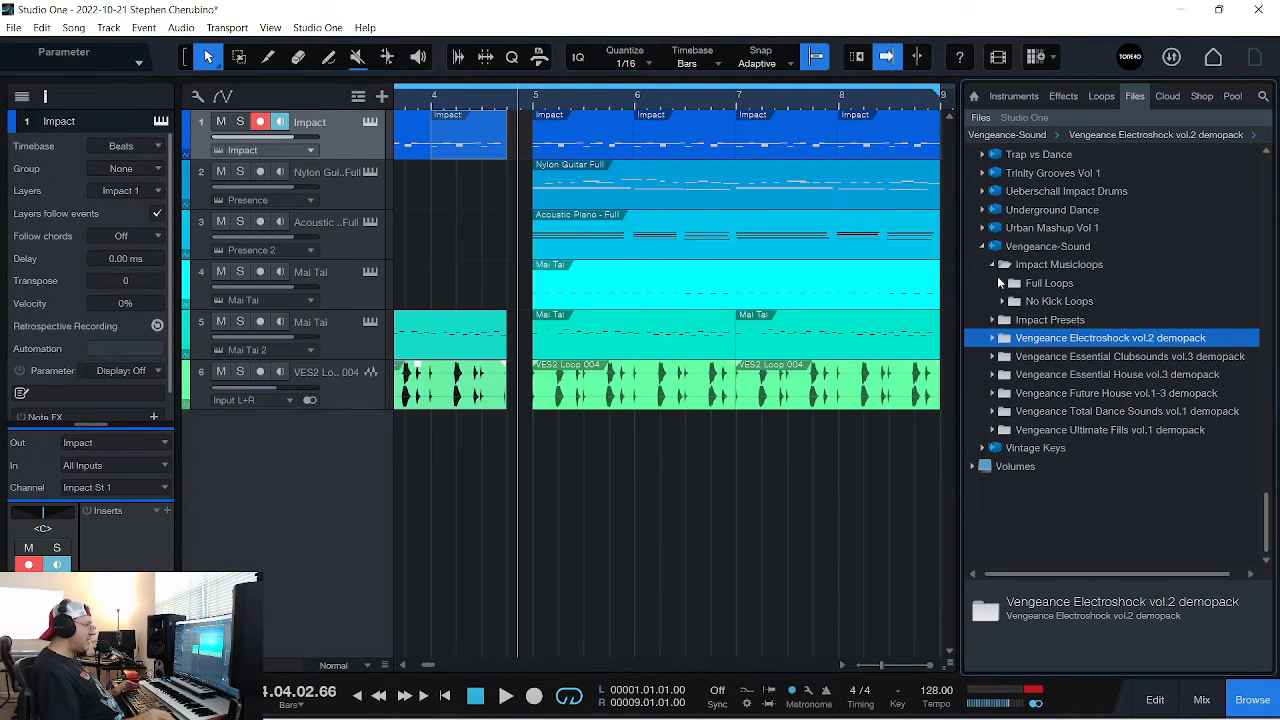
pyautogui.click(993, 356)
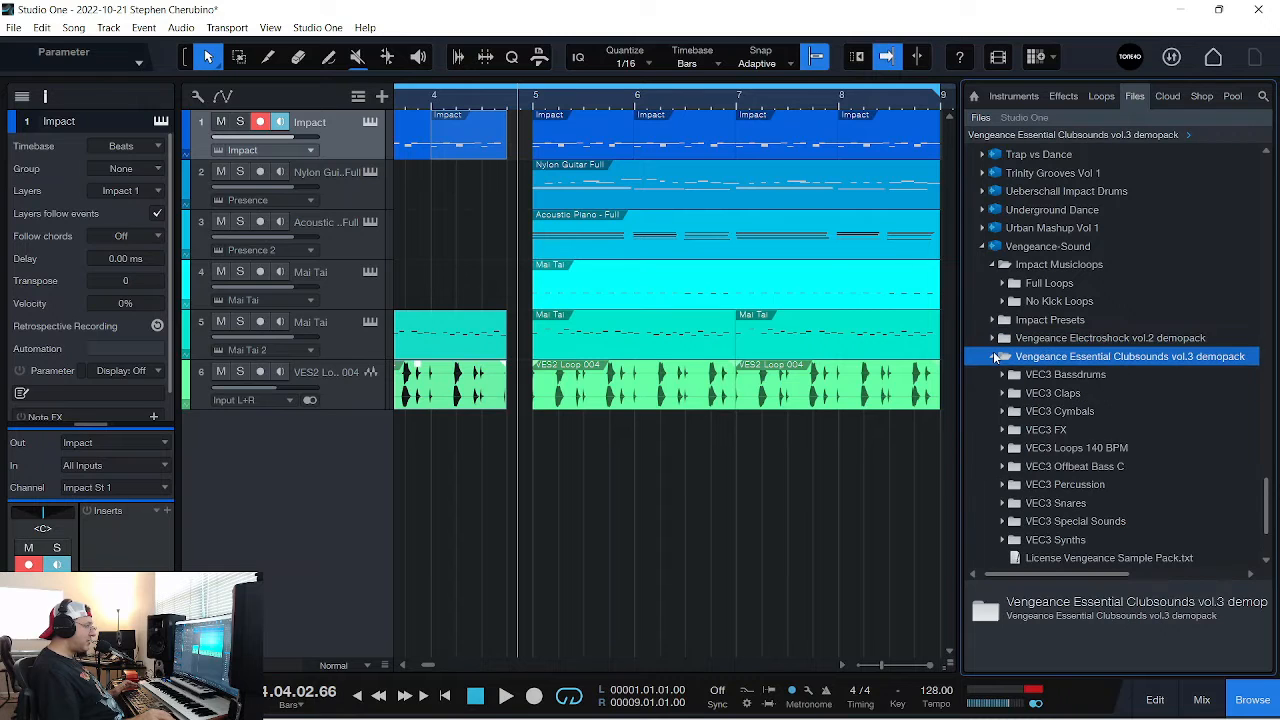
pyautogui.click(1003, 430)
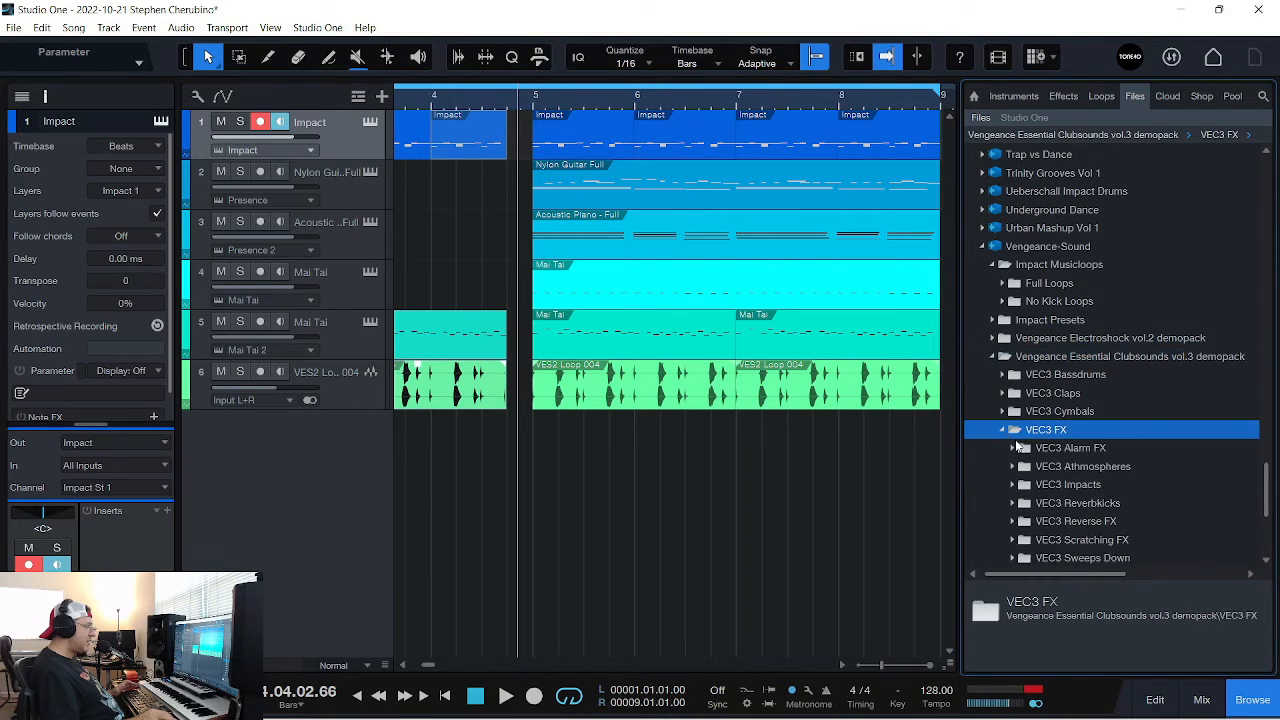
pyautogui.scroll(-2, 1025, 470)
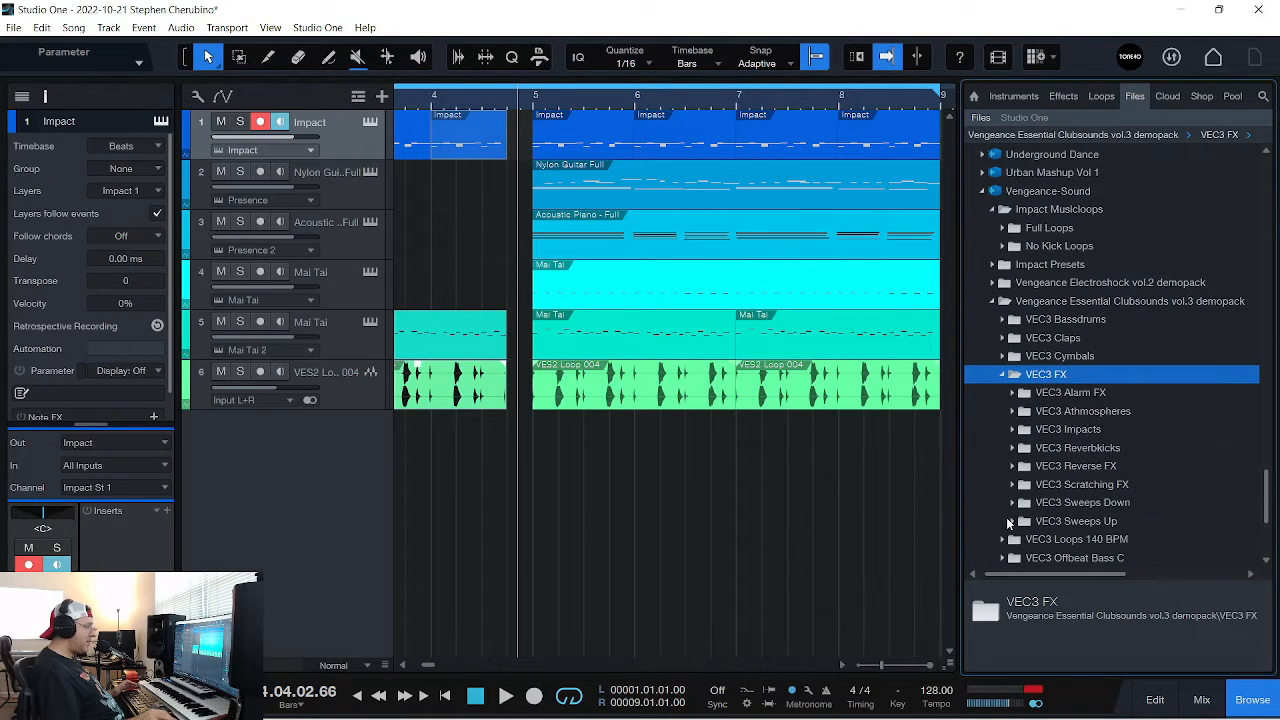
pyautogui.click(1010, 521)
# Preview VEC3 FX Sweep Up 08.wav and place it on a new track so that it ends at the gap before bar 5
pyautogui.scroll(-3, 1080, 480)
pyautogui.click(1085, 486)
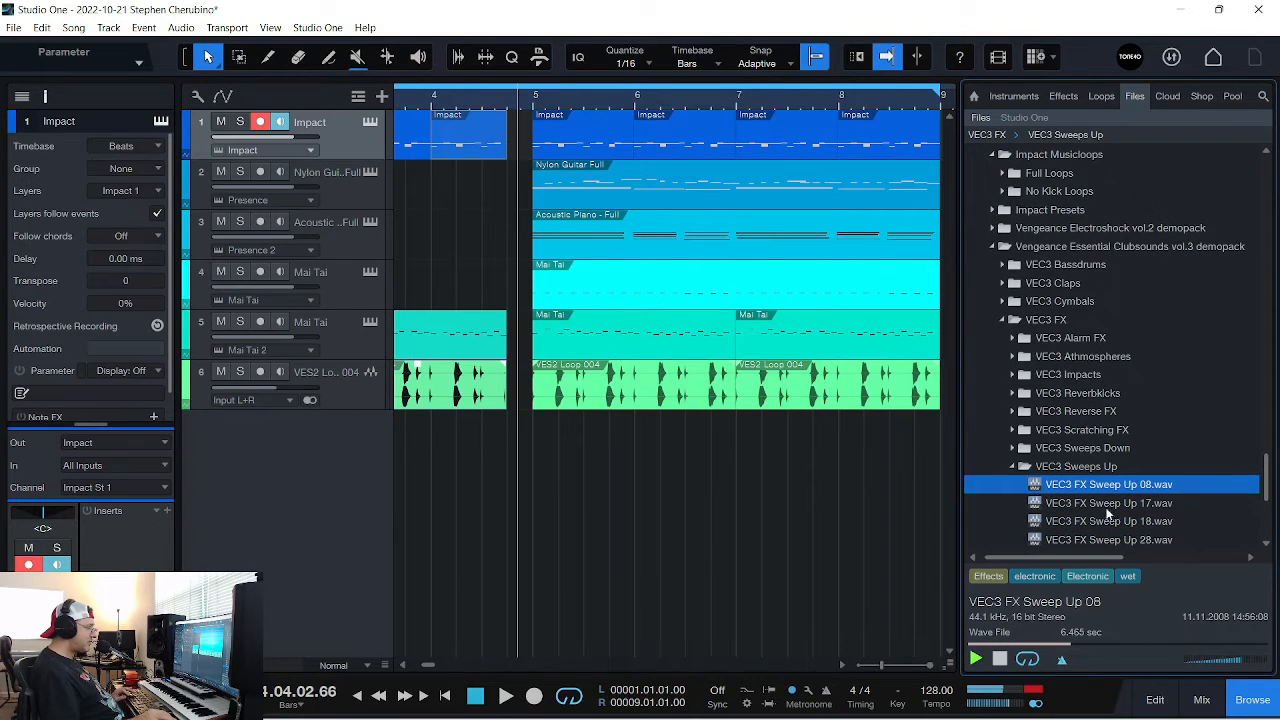
pyautogui.press('space')
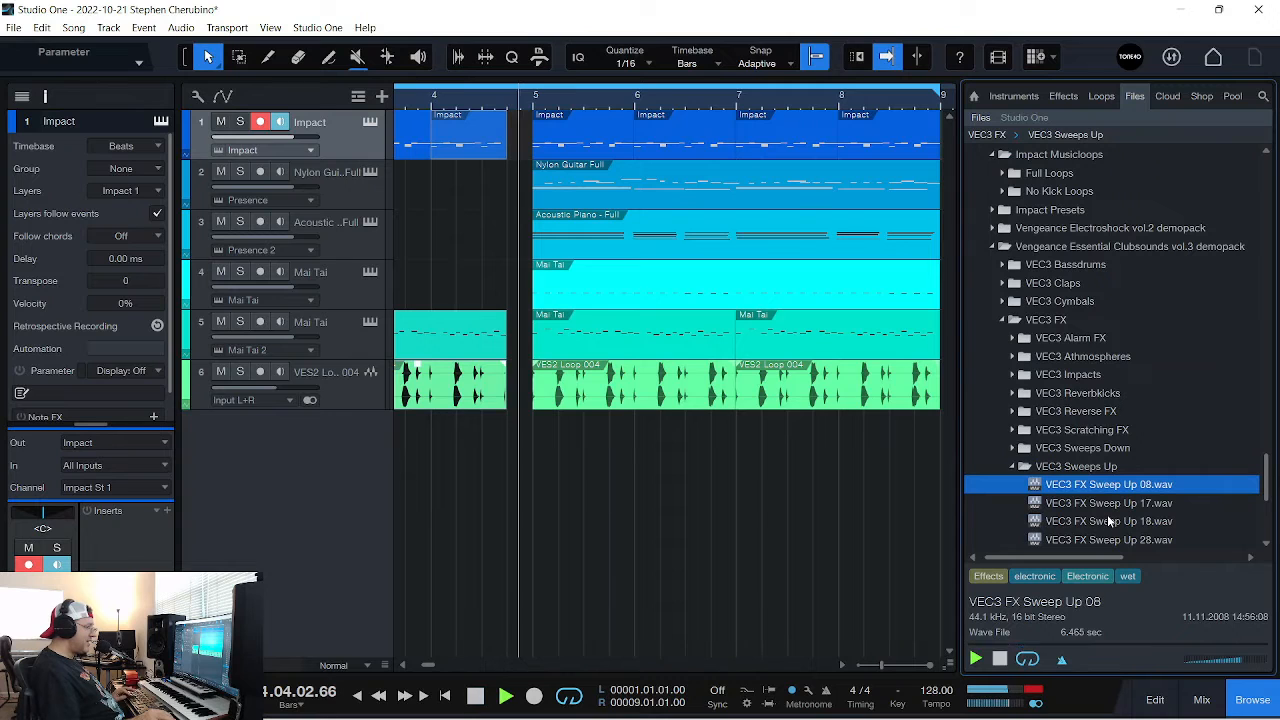
pyautogui.press('space')
pyautogui.moveTo(1093, 486); pyautogui.dragTo(513, 424)
pyautogui.moveTo(775, 442); pyautogui.dragTo(720, 426)
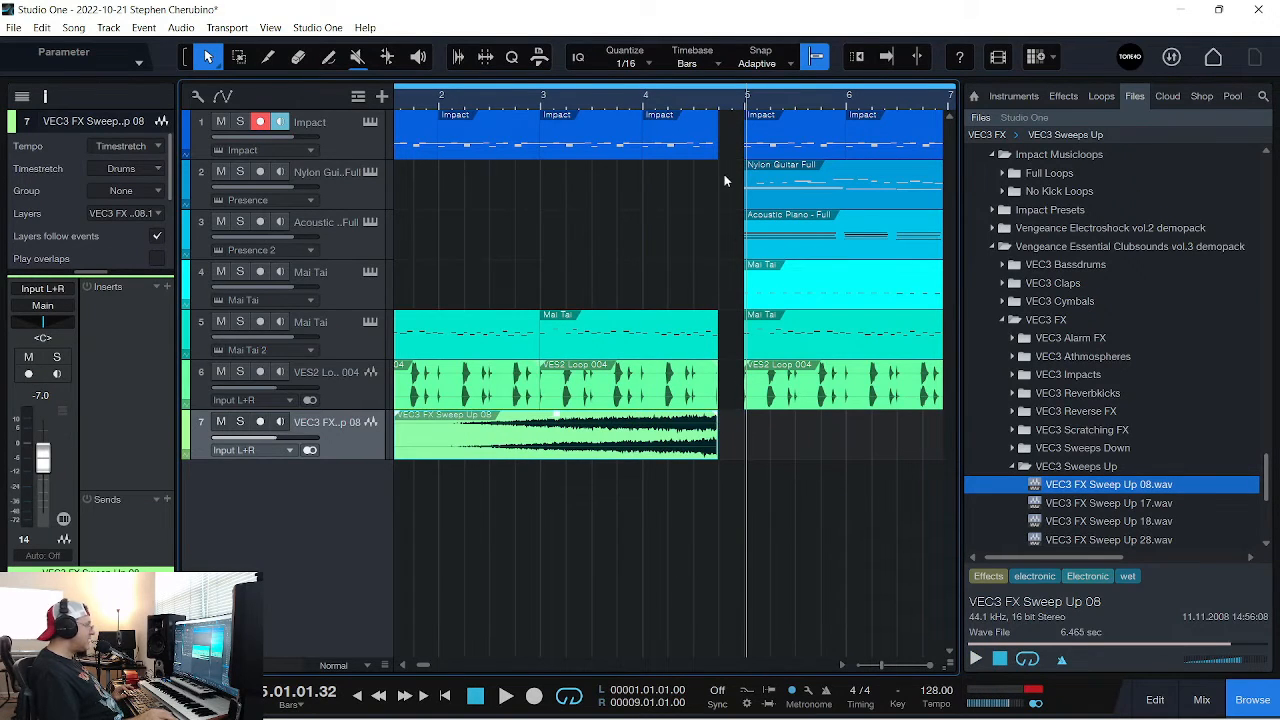
# Play the arrangement from the start, lower the sweep track's volume to -12.1 dB, and stop playback
pyautogui.scroll(-7, 536, 103)
pyautogui.scroll(1, 540, 98)
pyautogui.press(',')
pyautogui.press('space')
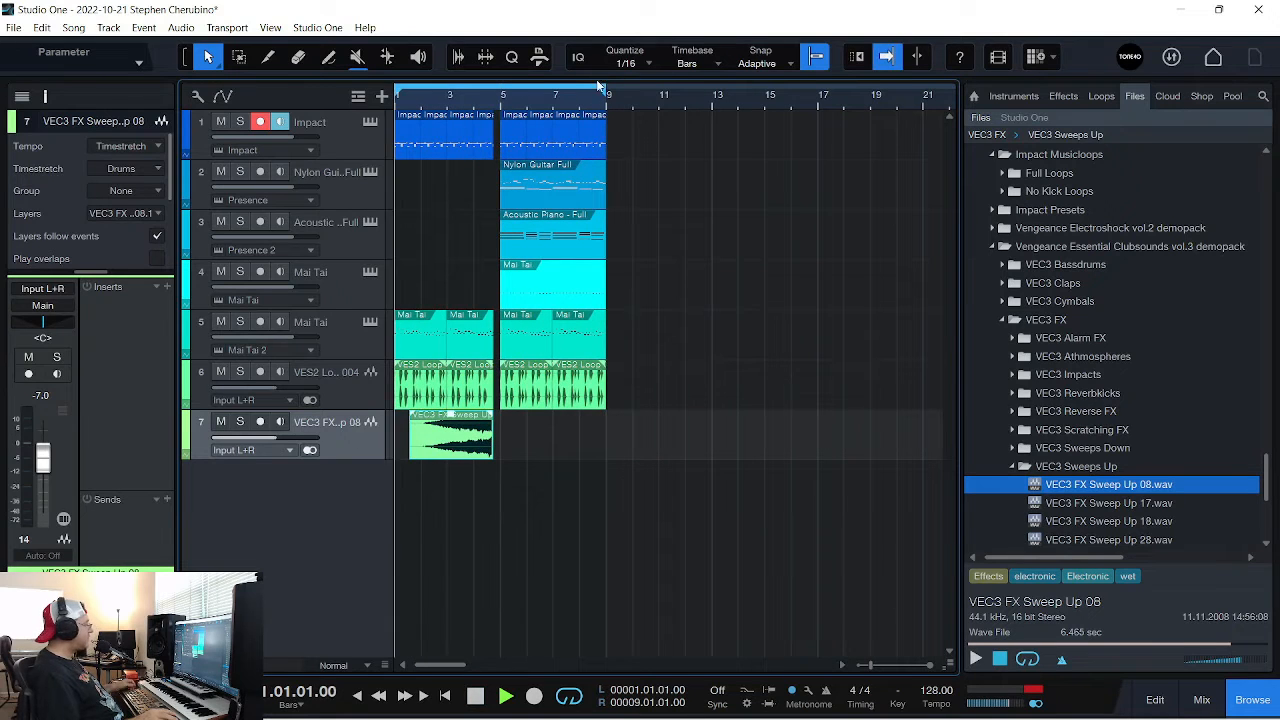
pyautogui.moveTo(272, 438); pyautogui.dragTo(258, 442)
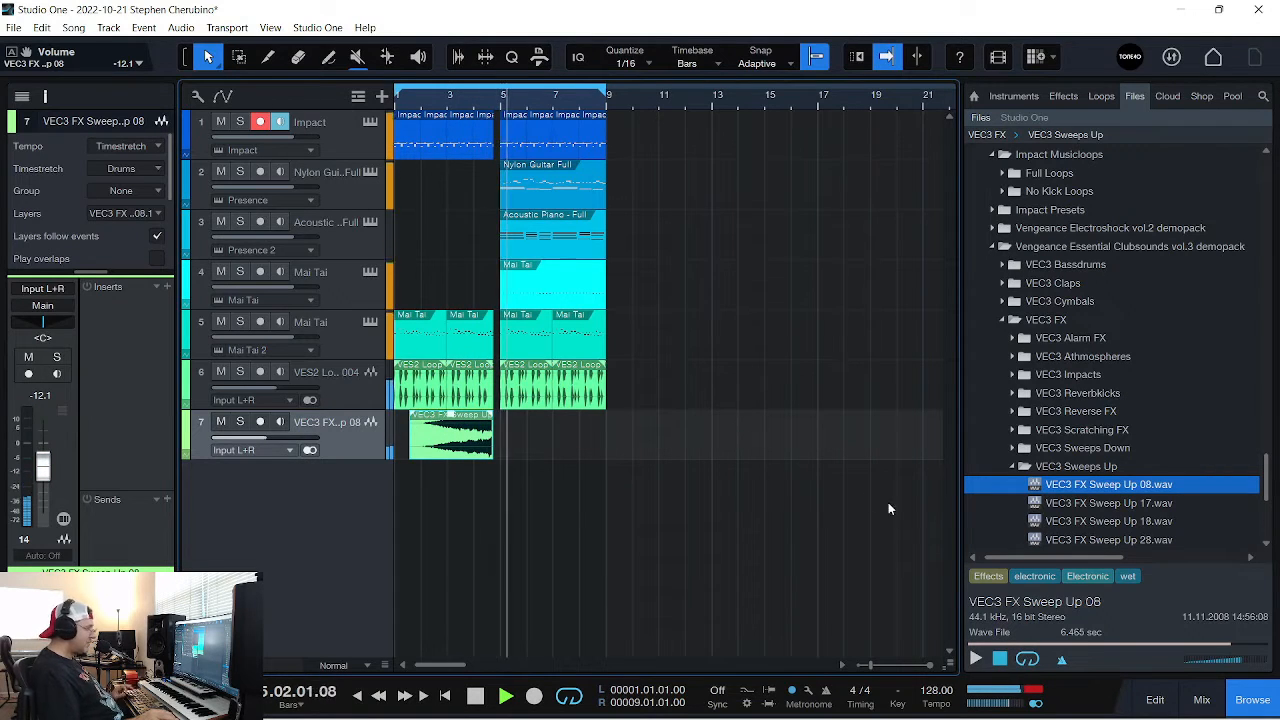
pyautogui.press('space')
# Swap the VEC3 Sweeps Up folder for VEC3 Impacts and audition FX Impact 01, 13 and 24 at a lower preview volume
pyautogui.click(1014, 467)
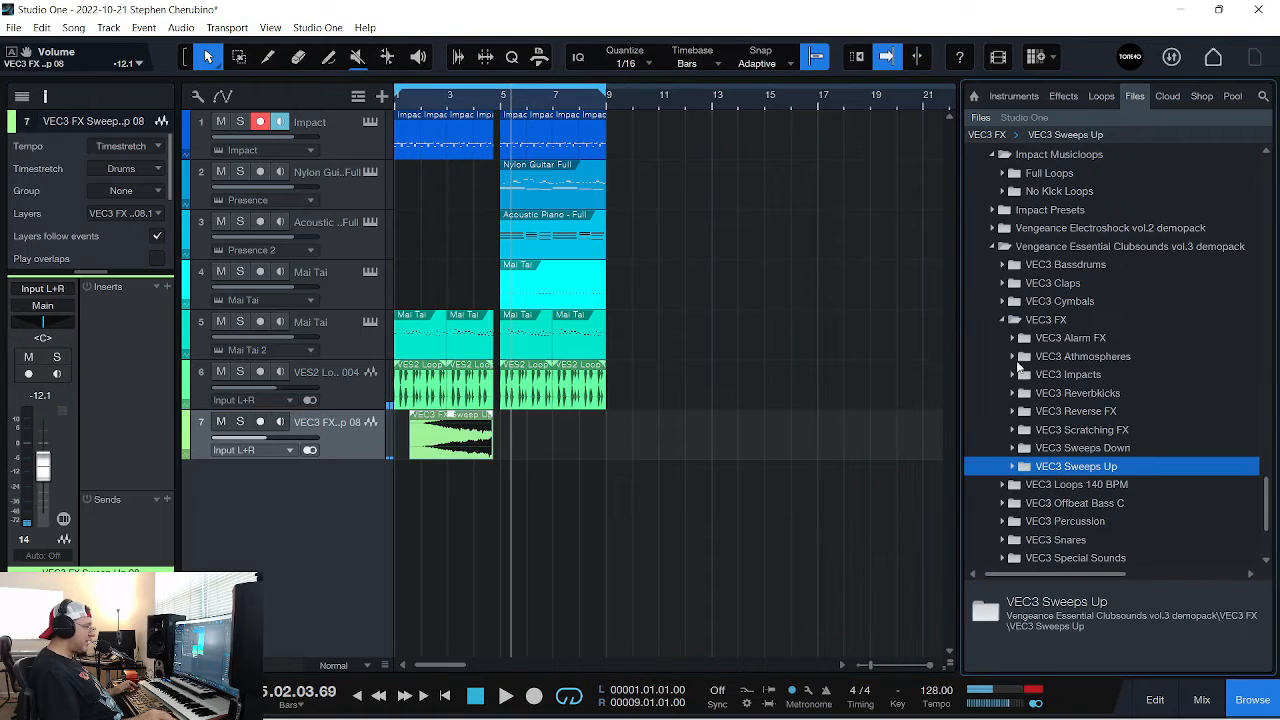
pyautogui.click(1014, 374)
pyautogui.click(1075, 394)
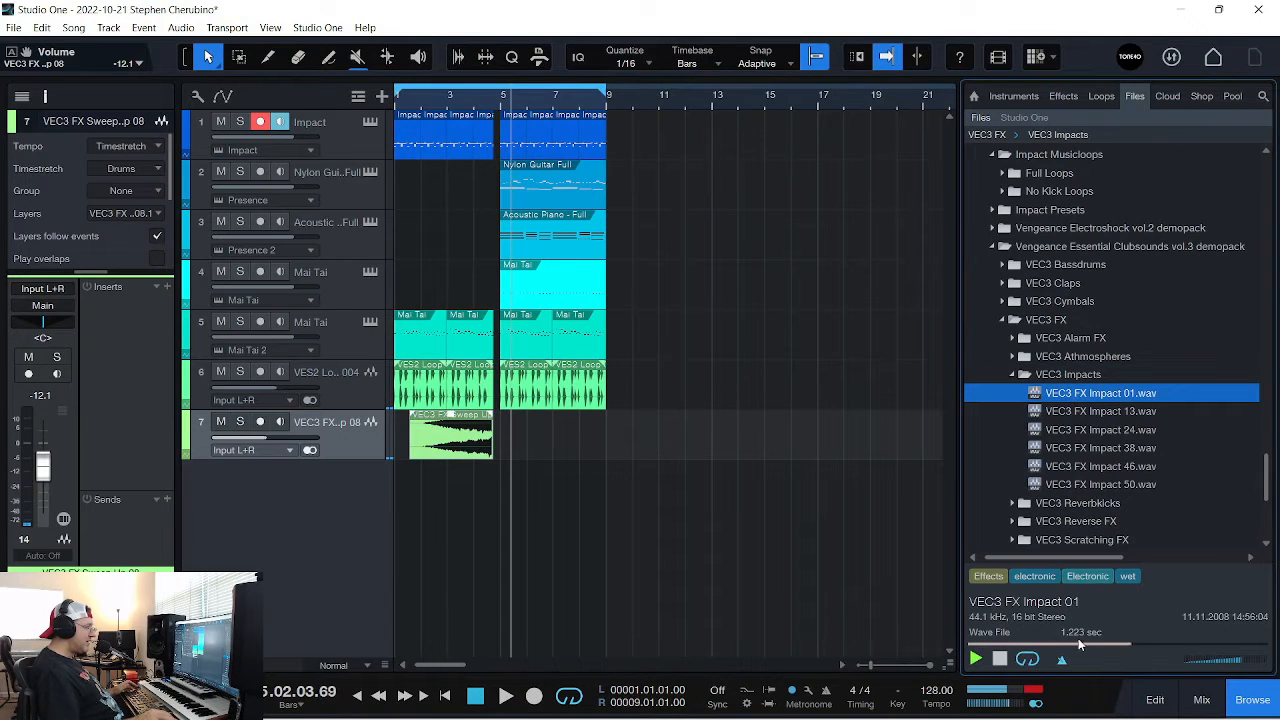
pyautogui.moveTo(1247, 662); pyautogui.dragTo(1225, 664)
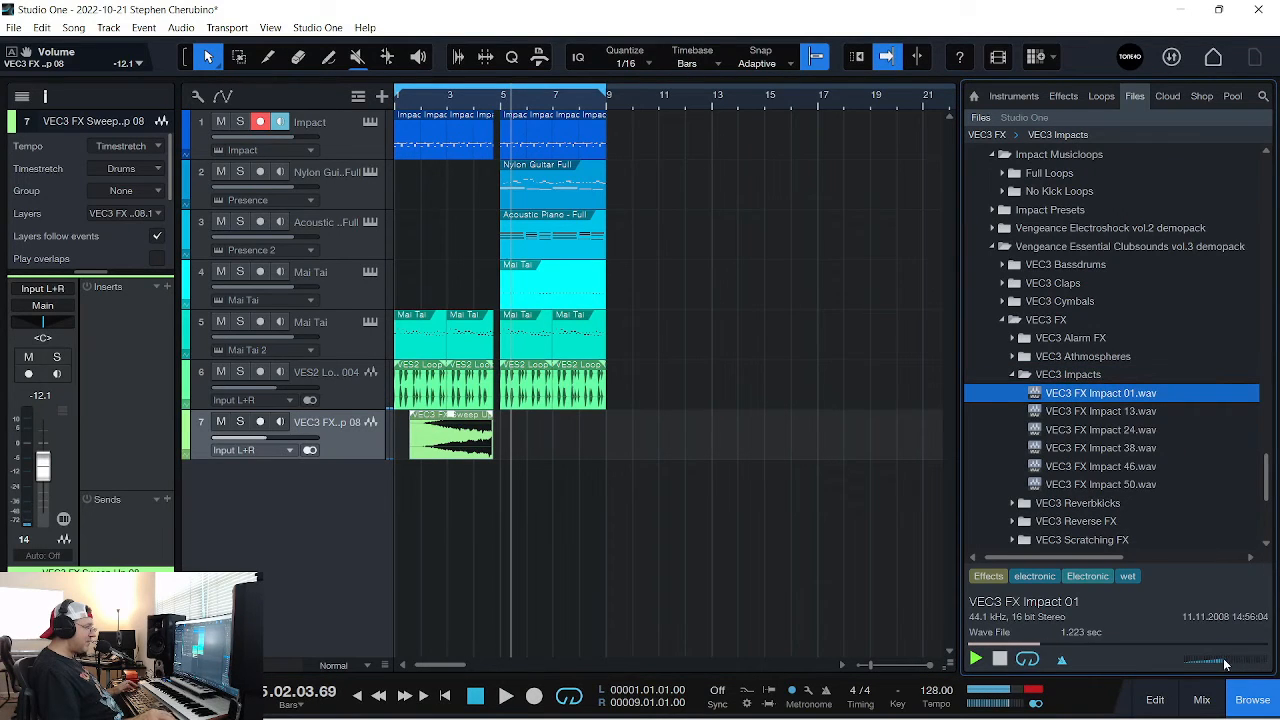
pyautogui.click(1098, 410)
pyautogui.click(1098, 431)
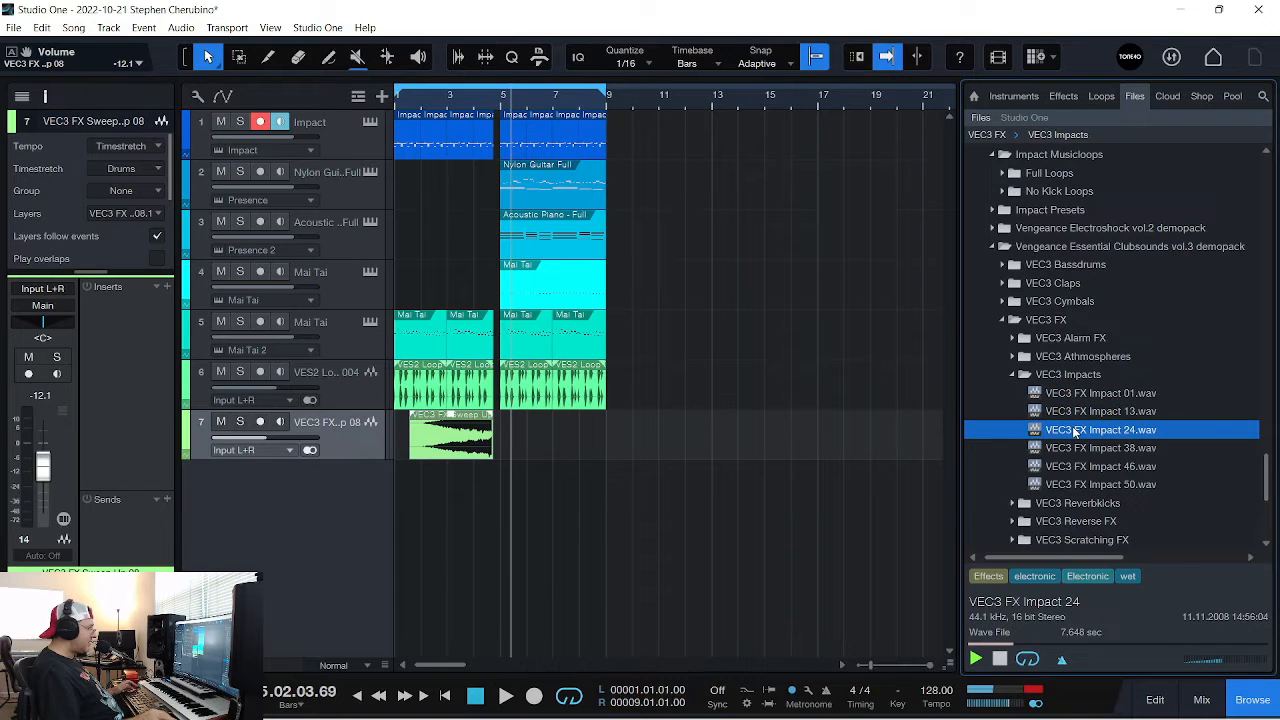
# Place VEC3 FX Impact 24.wav at bar 5 on the sweep track and play the transition from about bar 3
pyautogui.moveTo(1073, 432); pyautogui.dragTo(533, 442)
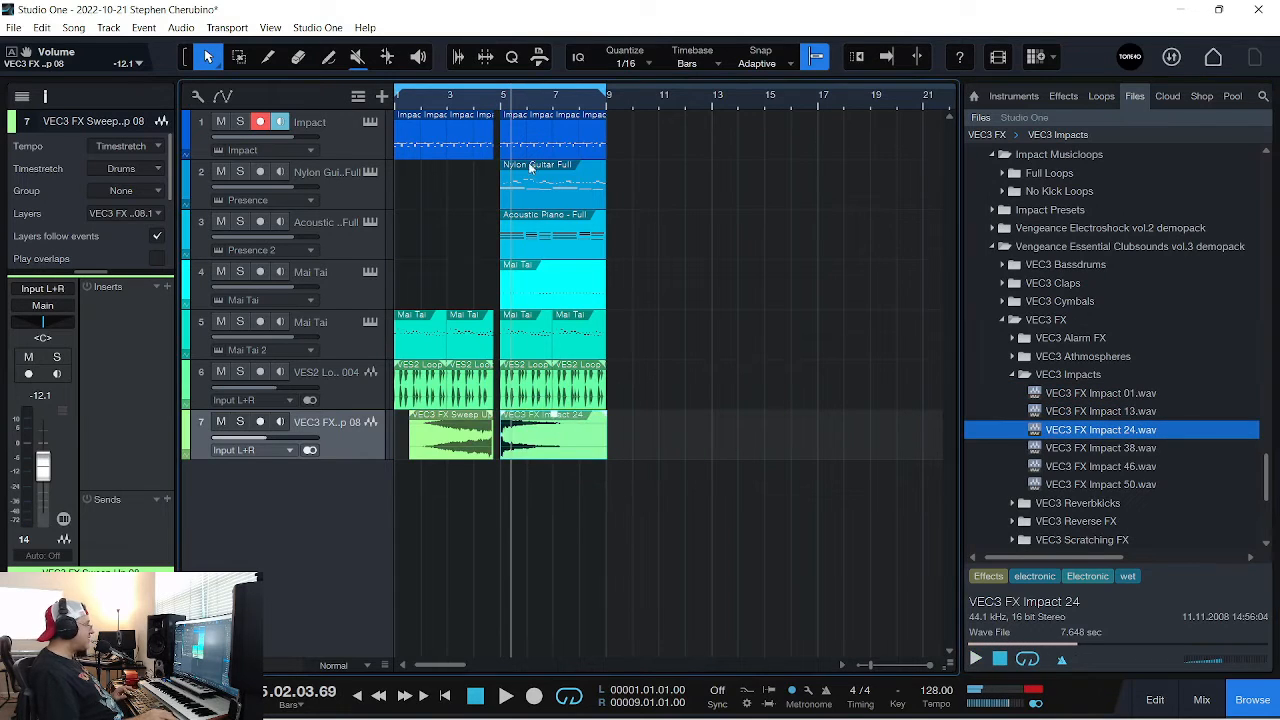
pyautogui.click(466, 103)
pyautogui.press('space')
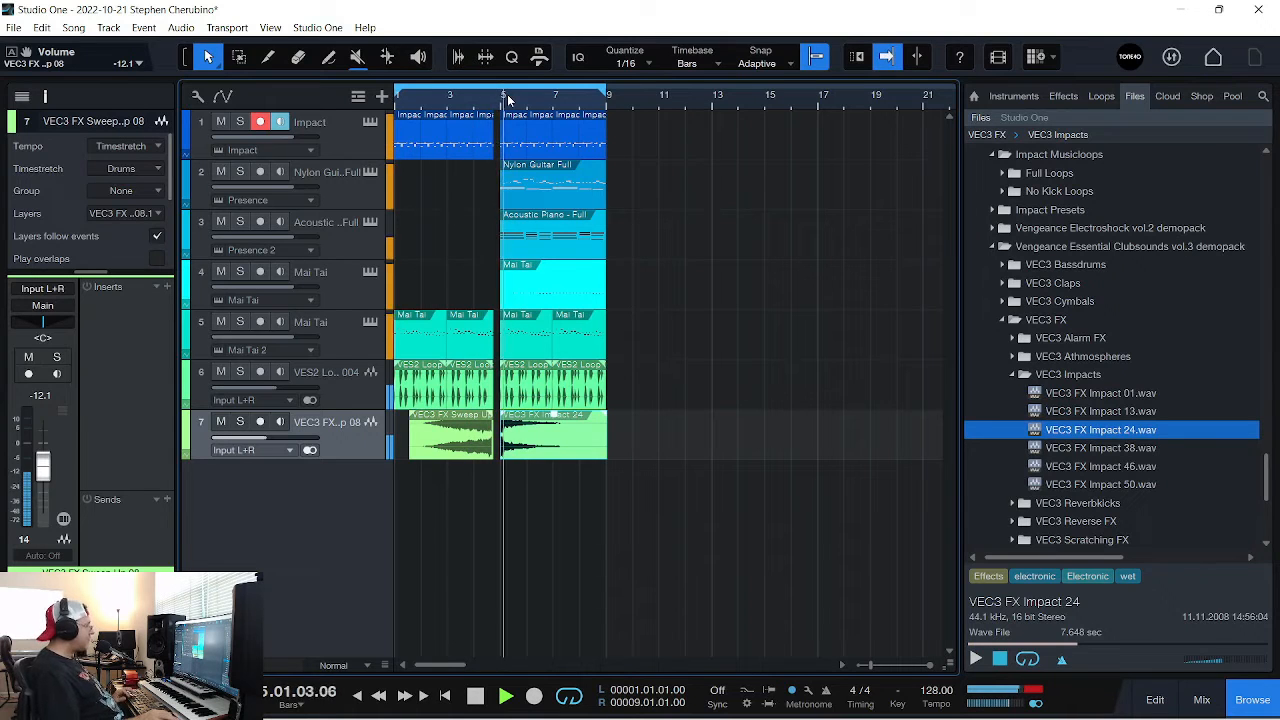
pyautogui.press('space')
# Open the last Impact drum part of the intro for editing and extend its end to bar 5
pyautogui.doubleClick(482, 140)
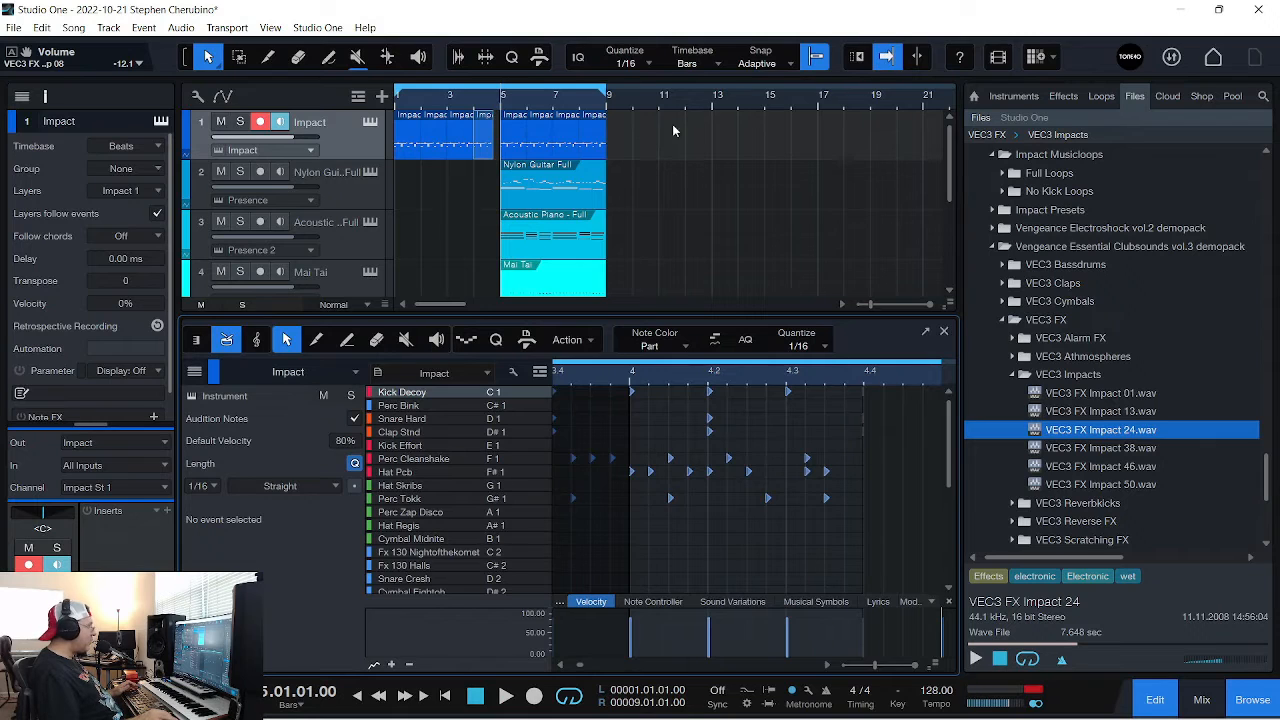
pyautogui.moveTo(913, 374); pyautogui.dragTo(877, 409)
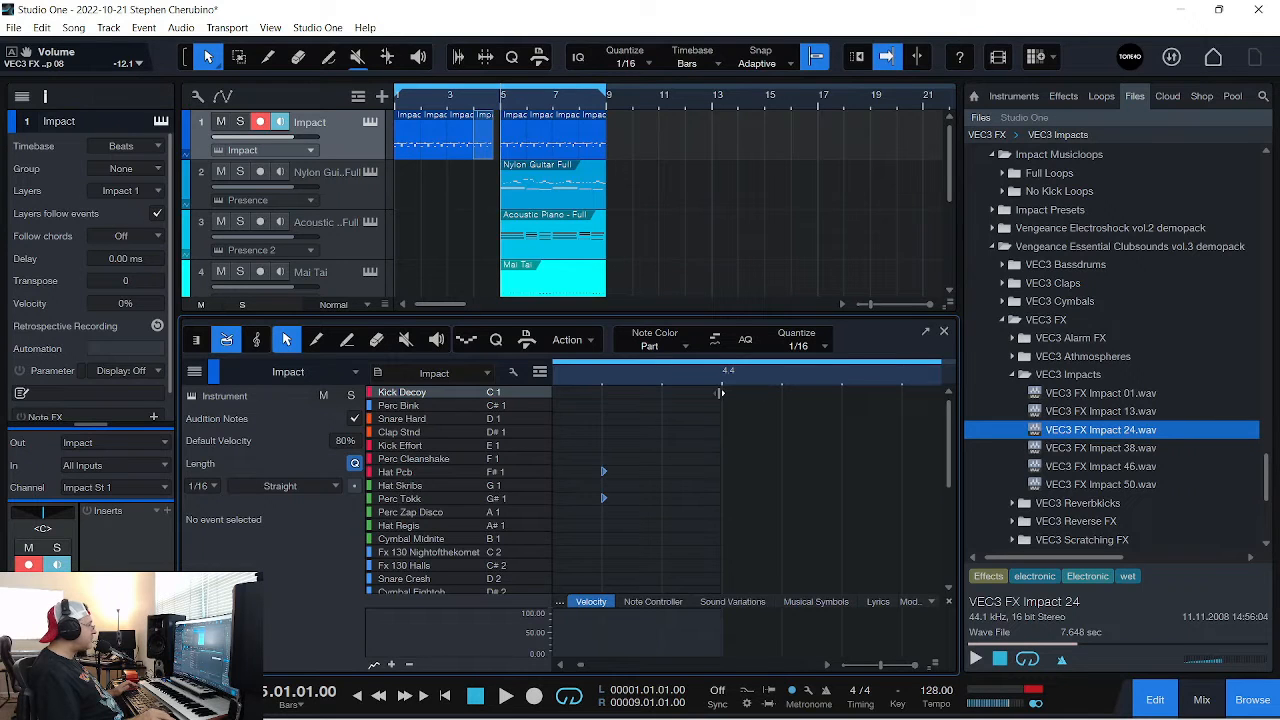
pyautogui.moveTo(721, 393); pyautogui.dragTo(878, 378)
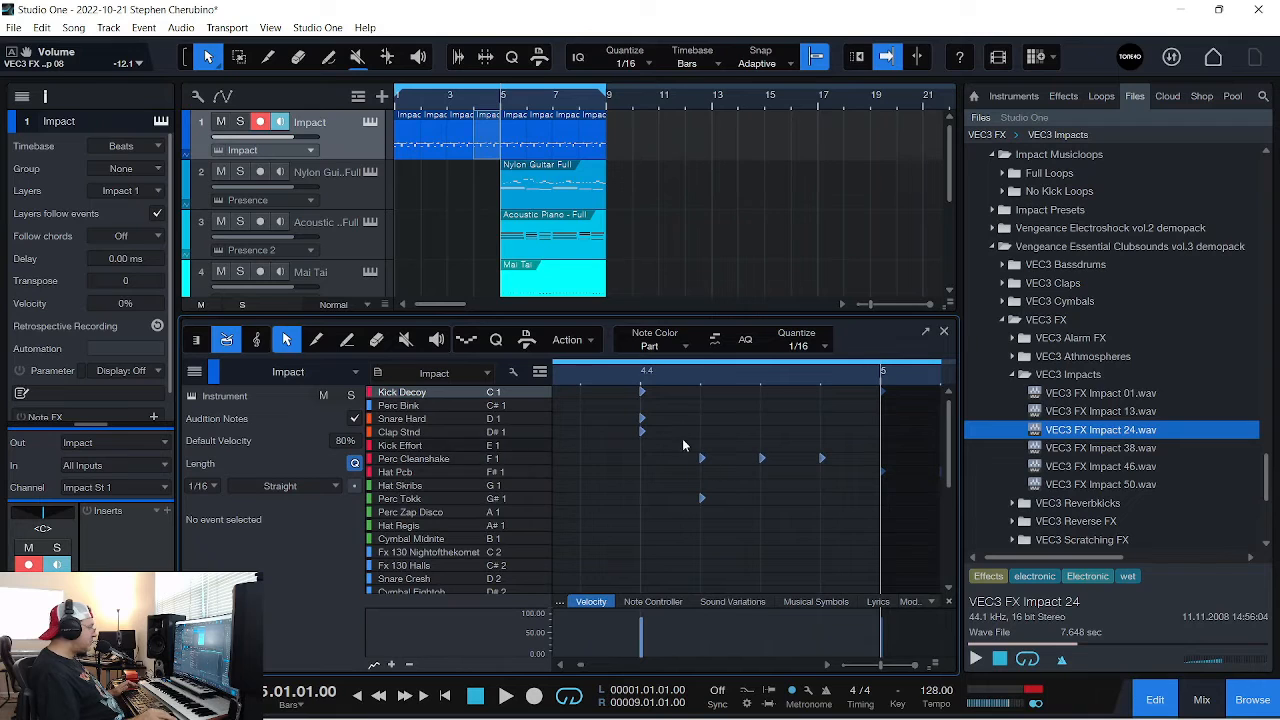
# Add three Snare Hard hits to the Impact part at 4.4.2, 4.4.3 and 4.4.4 as a fill before bar 5
pyautogui.click(427, 421)
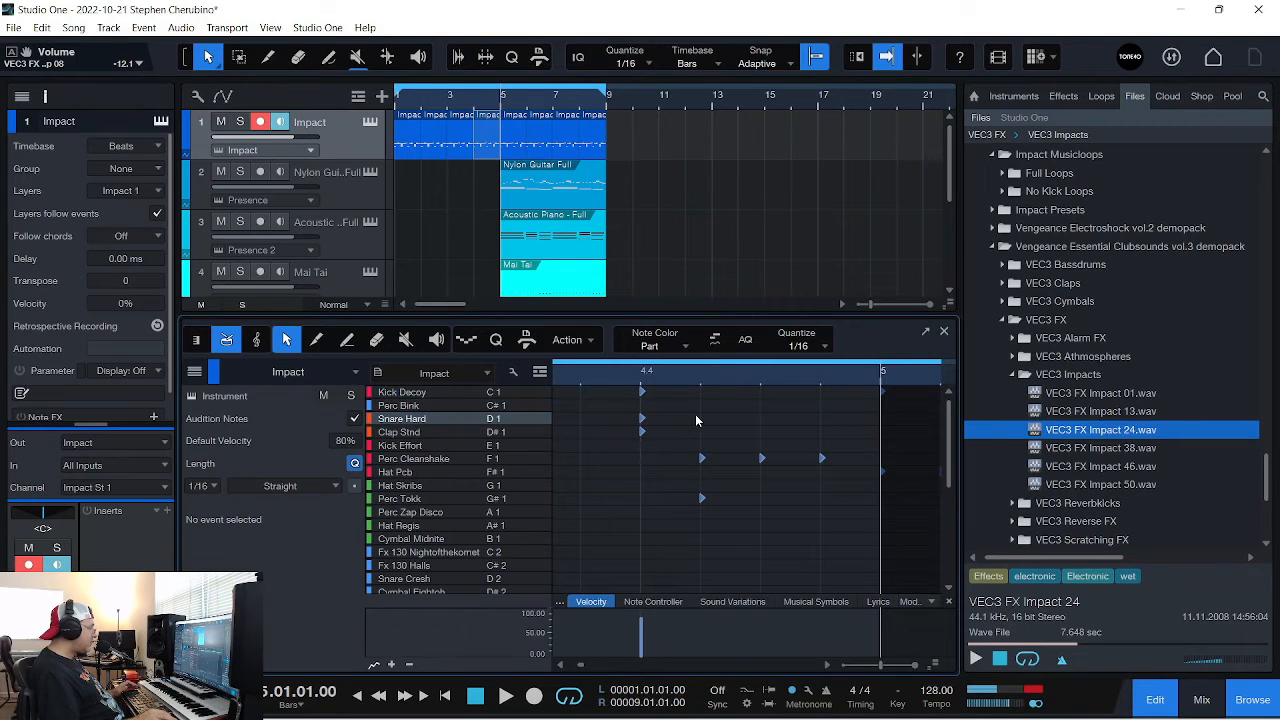
pyautogui.click(697, 420)
pyautogui.click(701, 419)
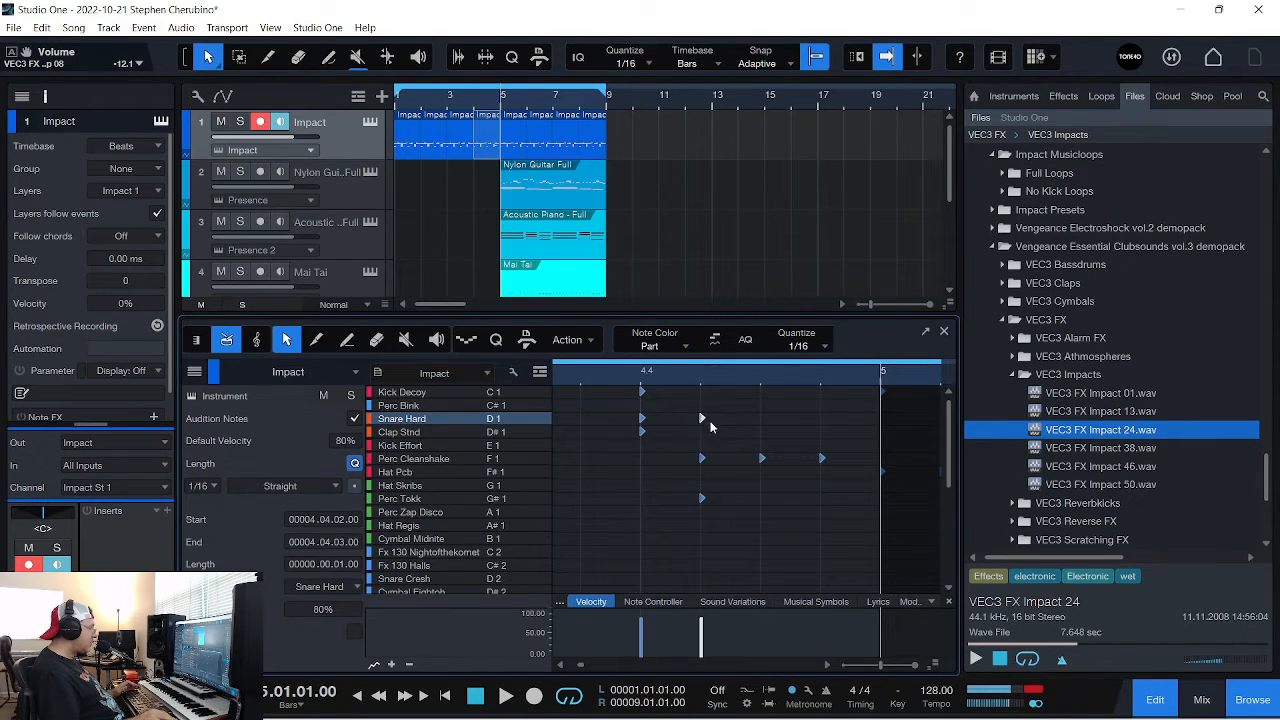
pyautogui.click(761, 419)
pyautogui.click(820, 419)
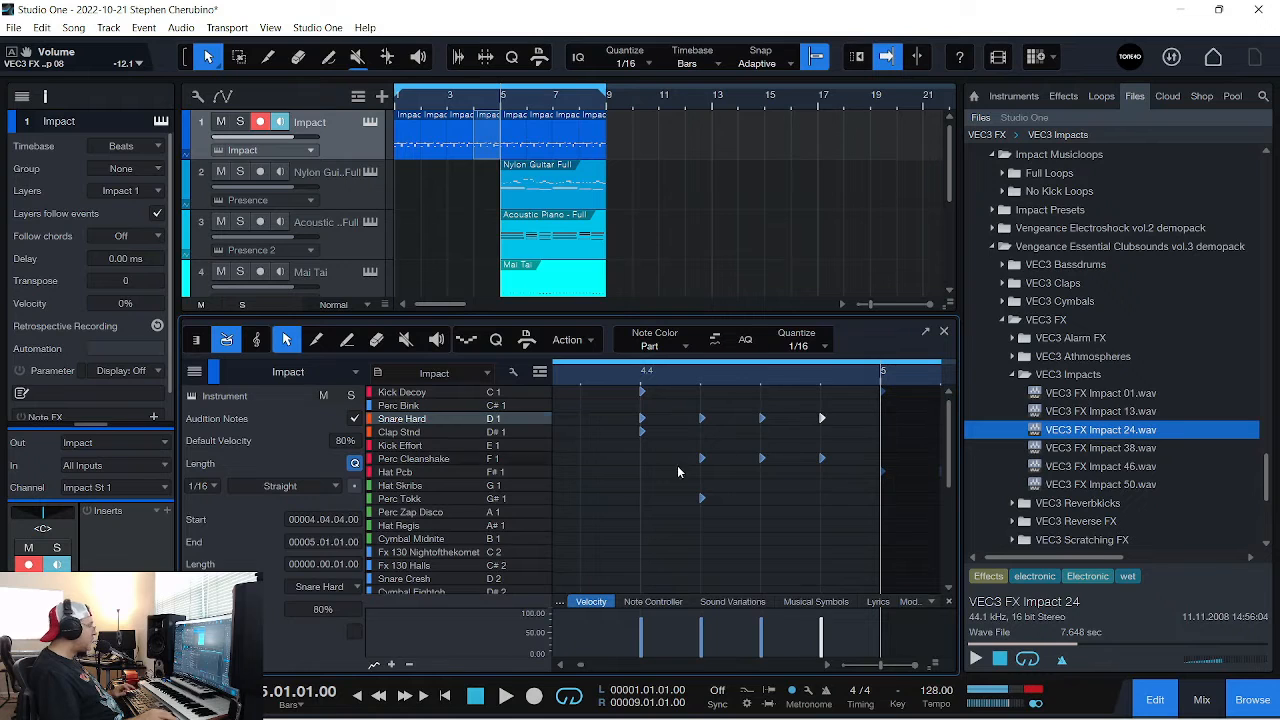
# Play the transition into bar 5 twice from about bar 4 to check the snare fill, and return the playhead to bar 5
pyautogui.click(470, 97)
pyautogui.press('space')
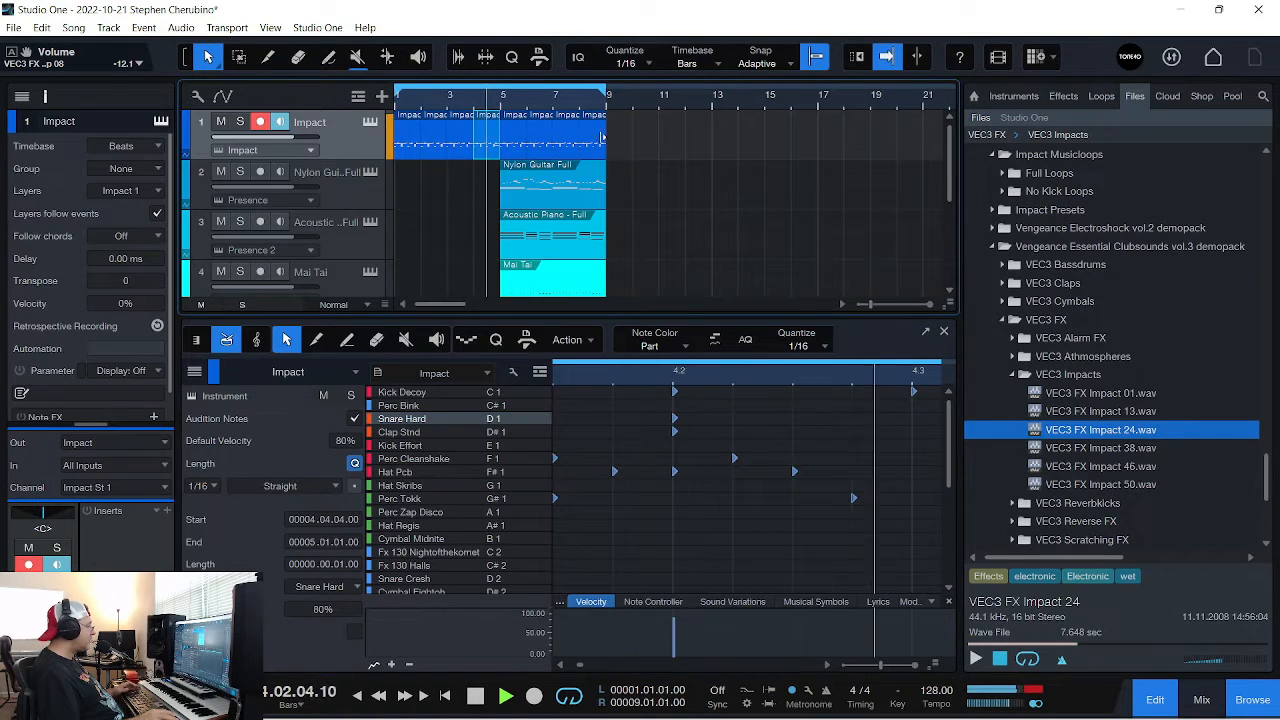
pyautogui.press('space')
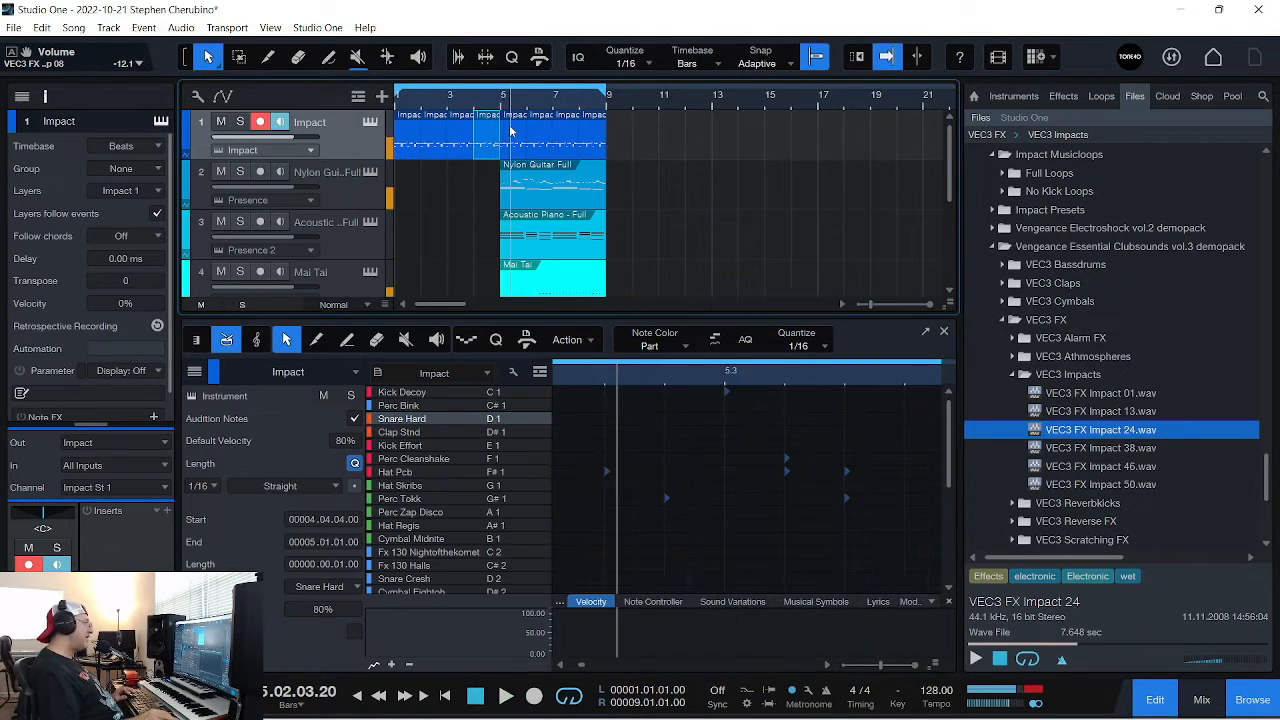
pyautogui.click(478, 101)
pyautogui.press('space')
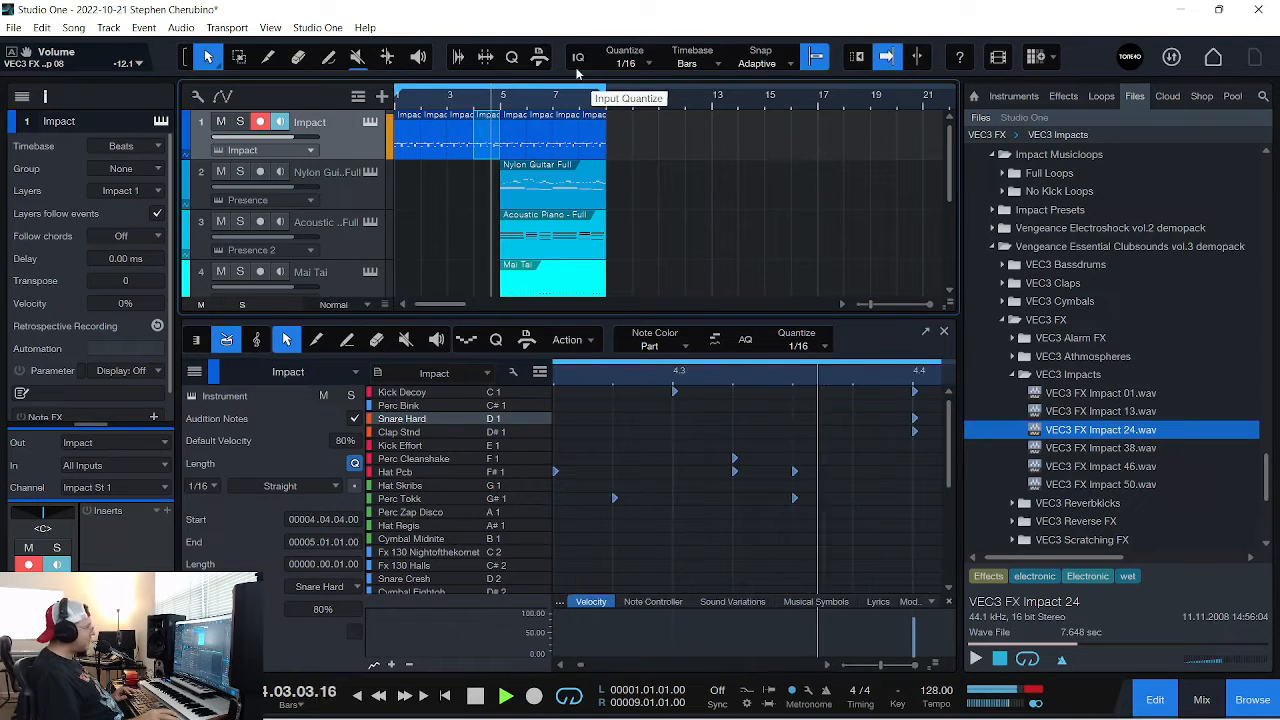
pyautogui.press('space')
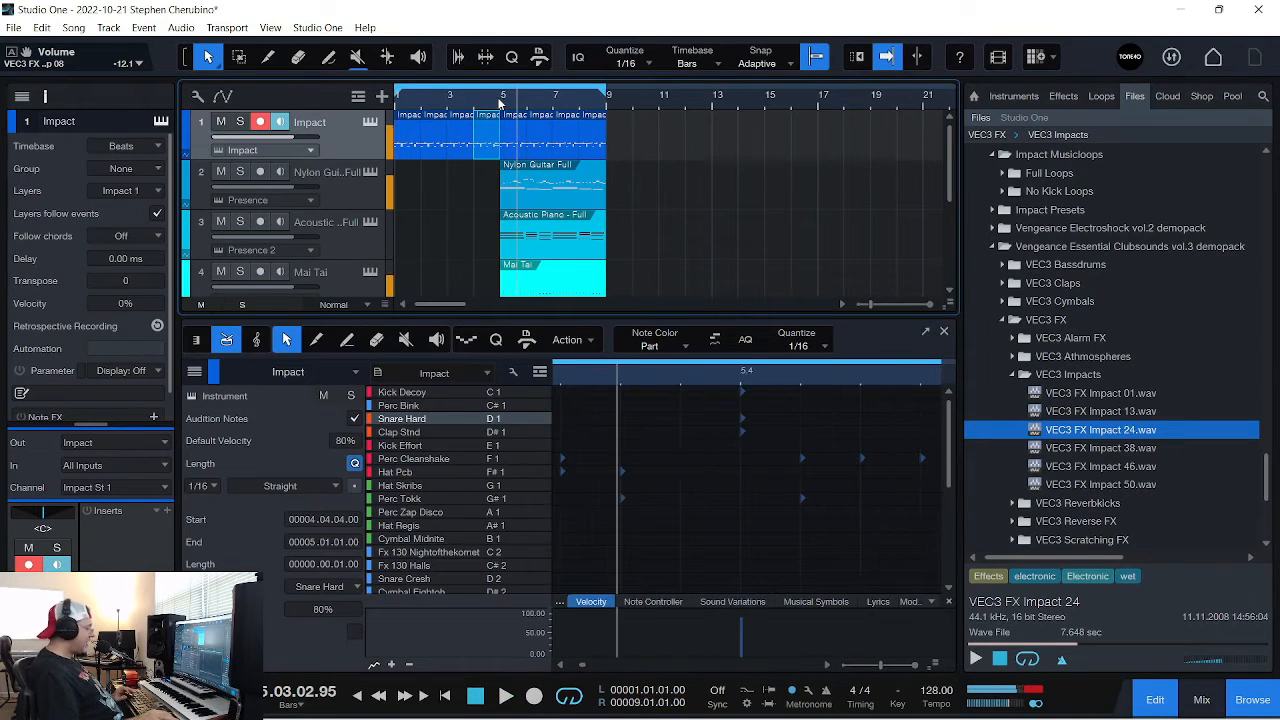
pyautogui.click(500, 101)
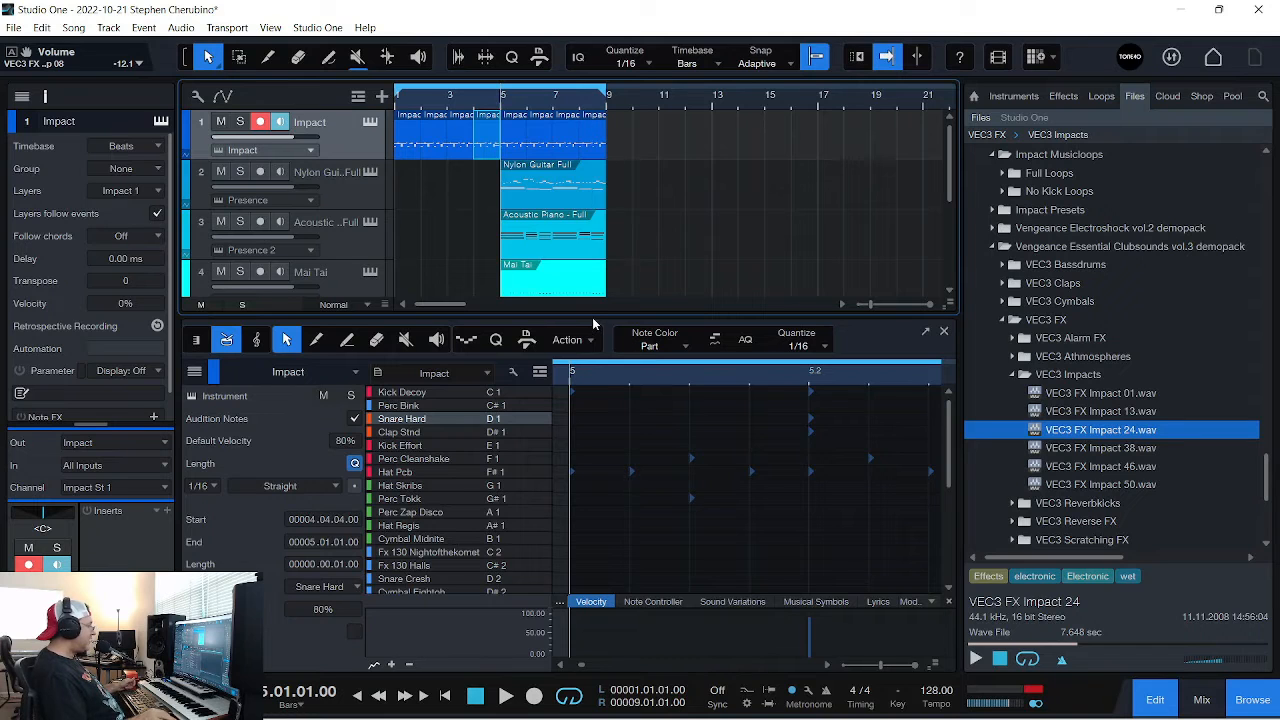
# Shrink the editor, set the track height to Tiny, and add a mono audio track armed for recording with input monitoring off
pyautogui.moveTo(593, 323); pyautogui.dragTo(552, 535)
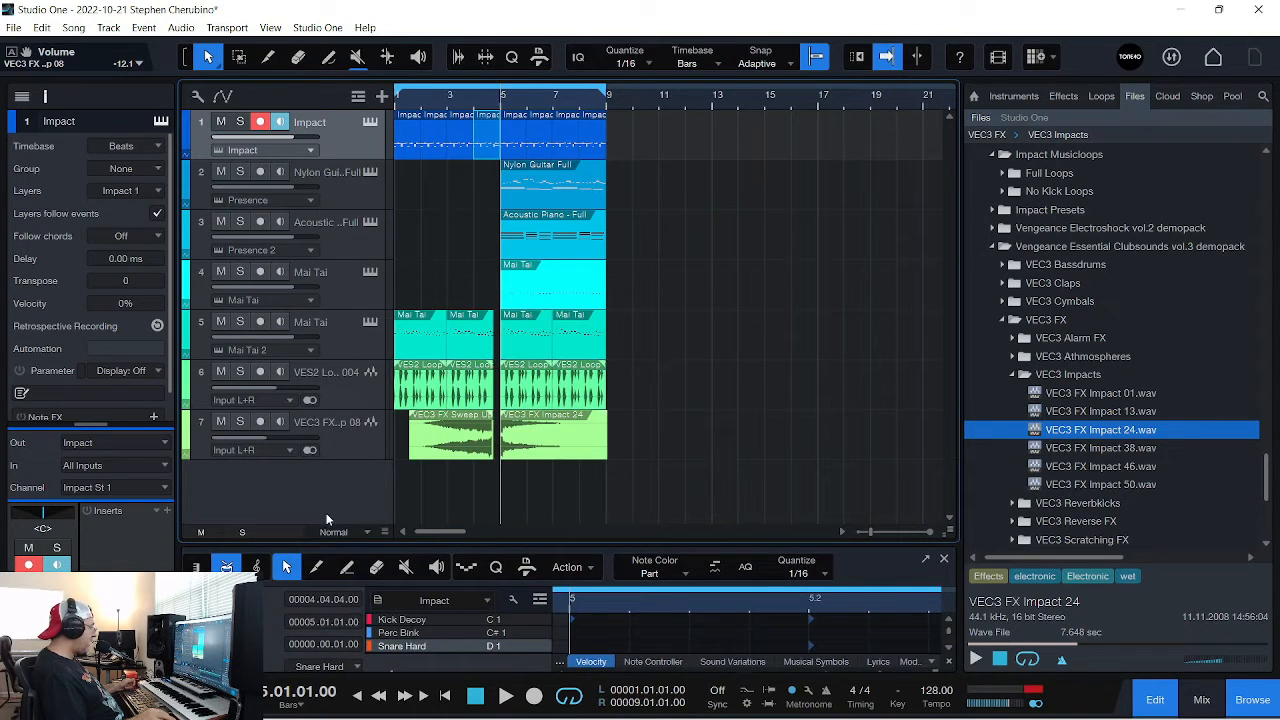
pyautogui.click(385, 533)
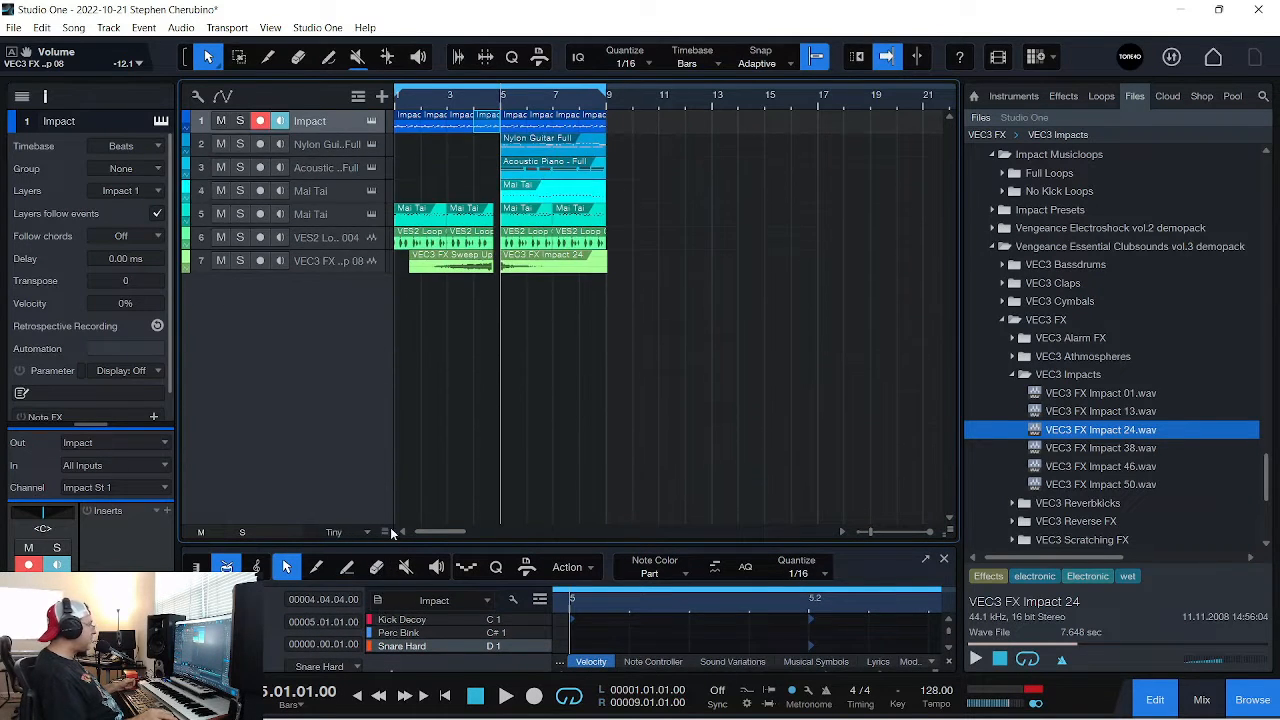
pyautogui.rightClick(314, 309)
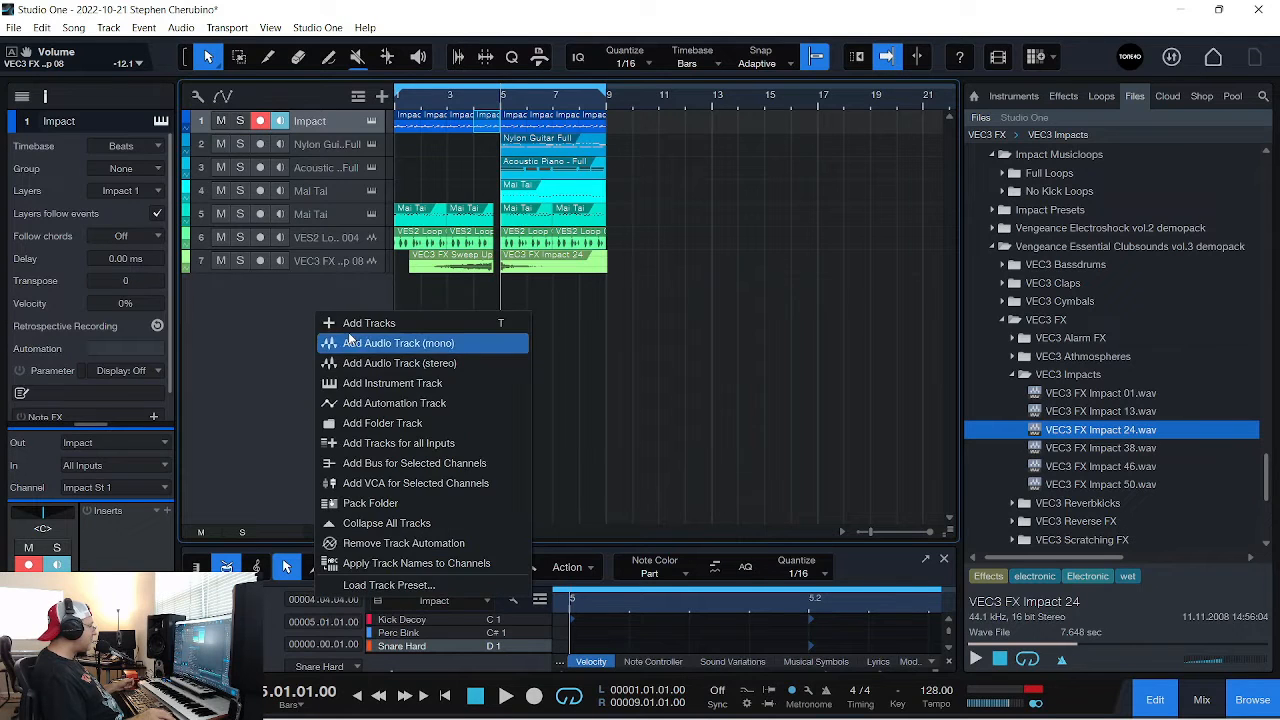
pyautogui.click(352, 340)
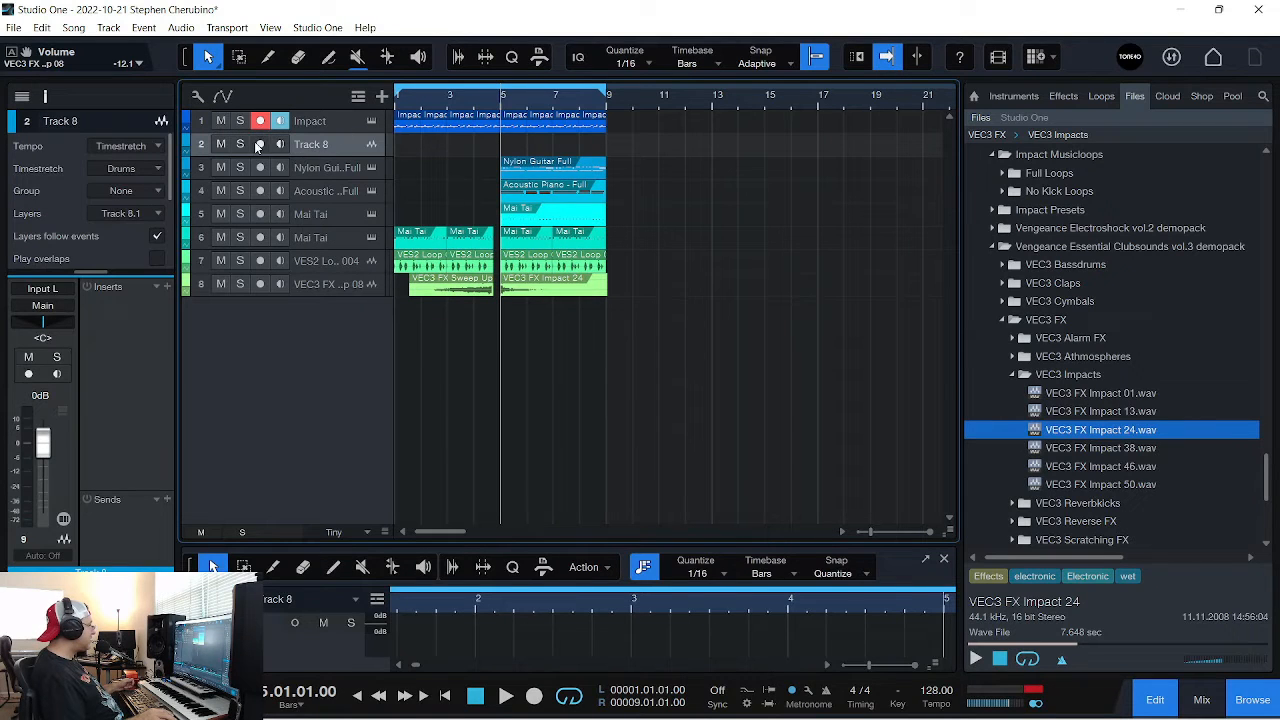
pyautogui.click(259, 144)
pyautogui.click(281, 144)
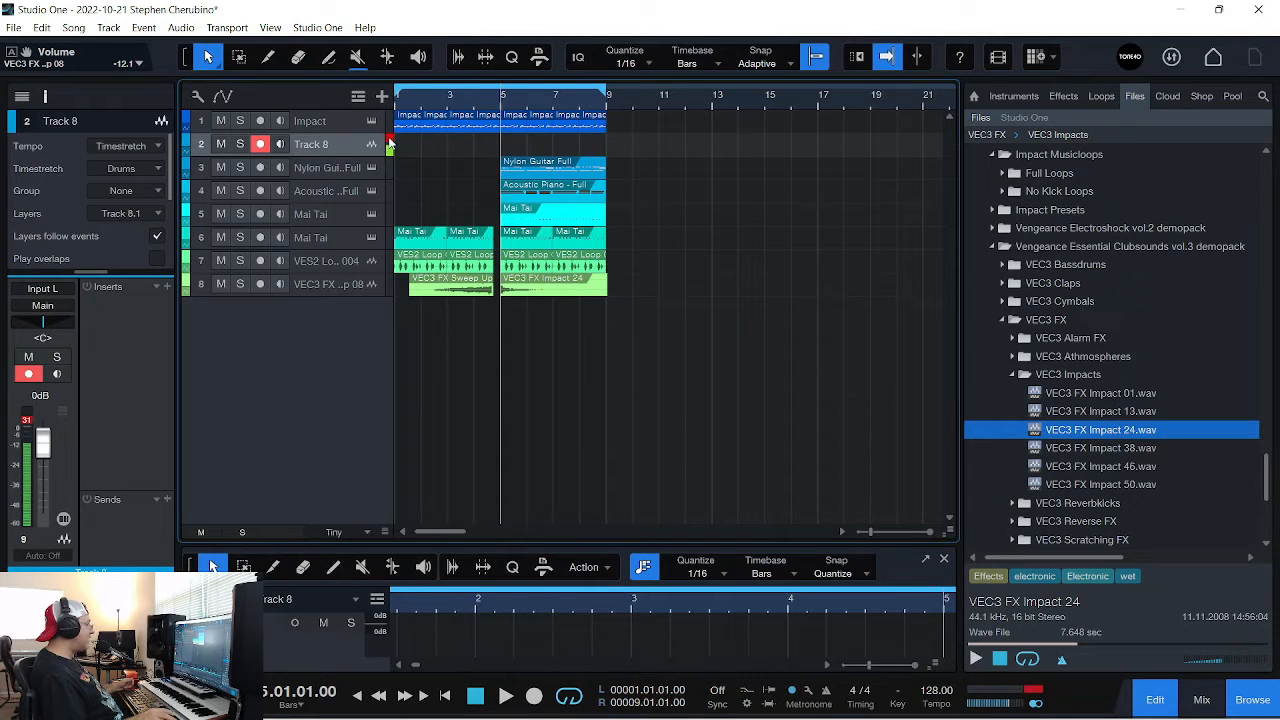
# Play the song from the start, punch in recording on Track 8 in bar 4, and stop in bar 8
pyautogui.click(476, 106)
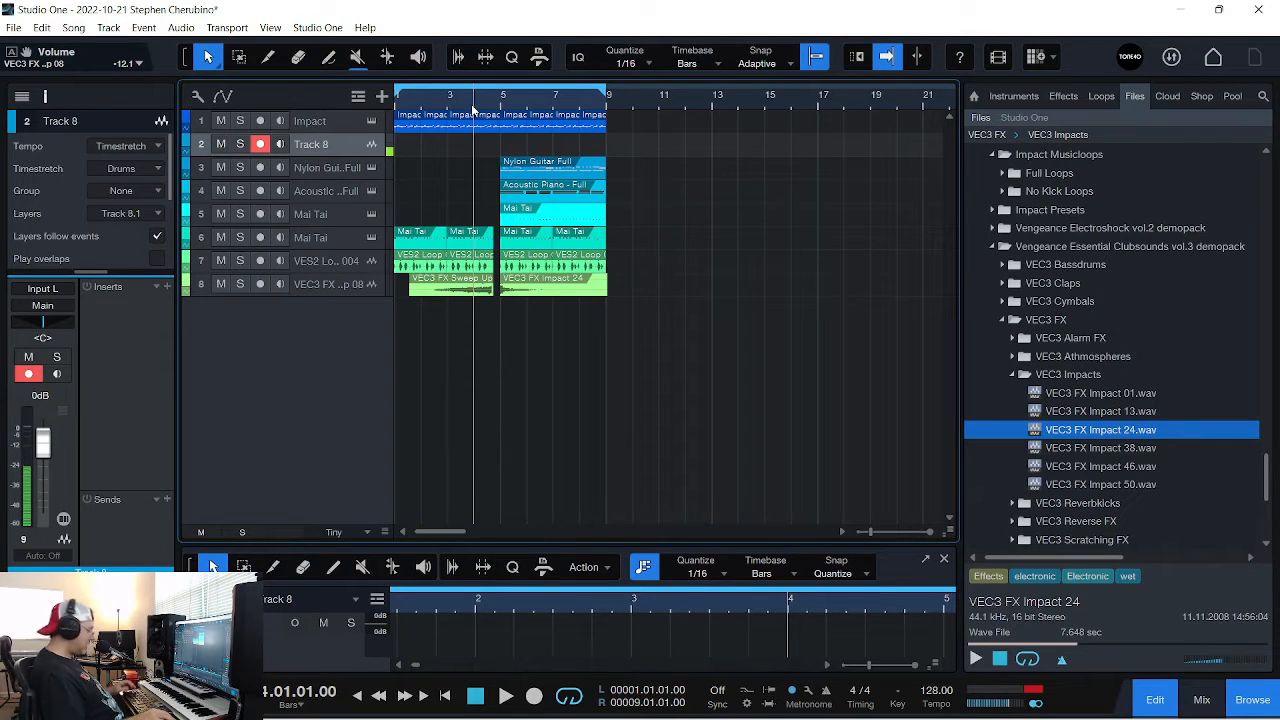
pyautogui.click(453, 103)
pyautogui.press(',')
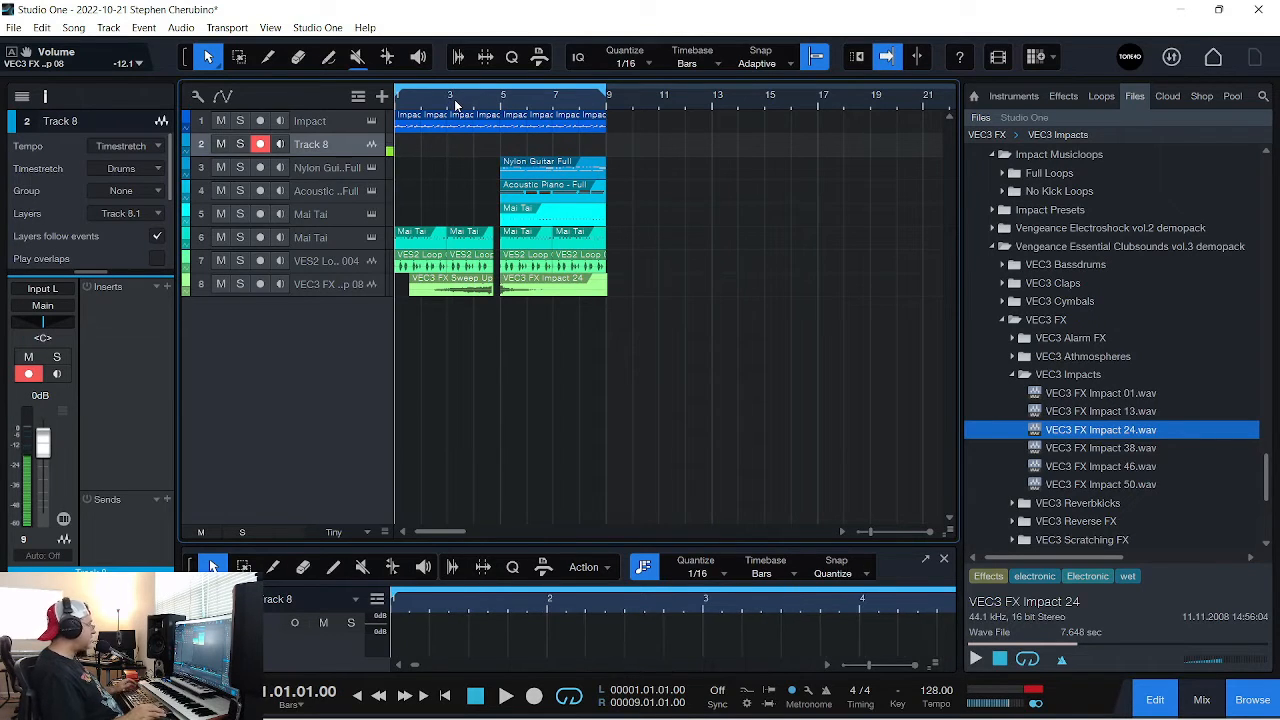
pyautogui.press('space')
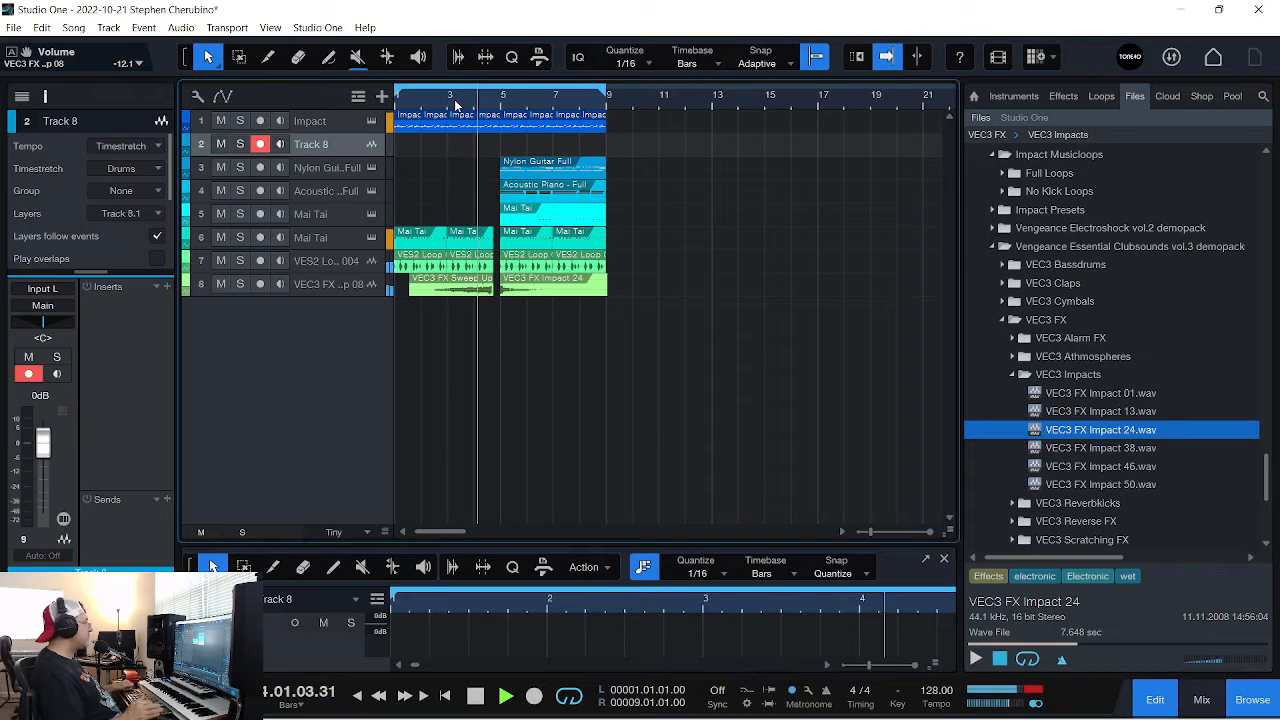
pyautogui.press('KP_Multiply')
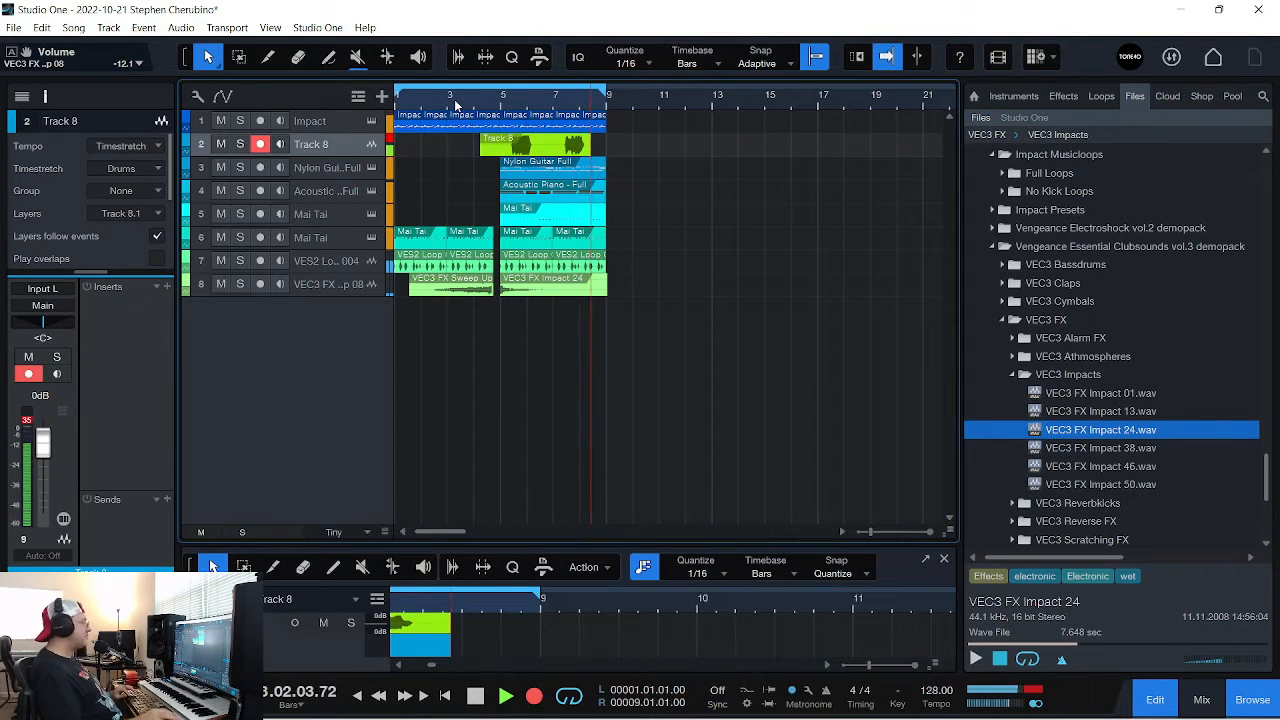
pyautogui.press('space')
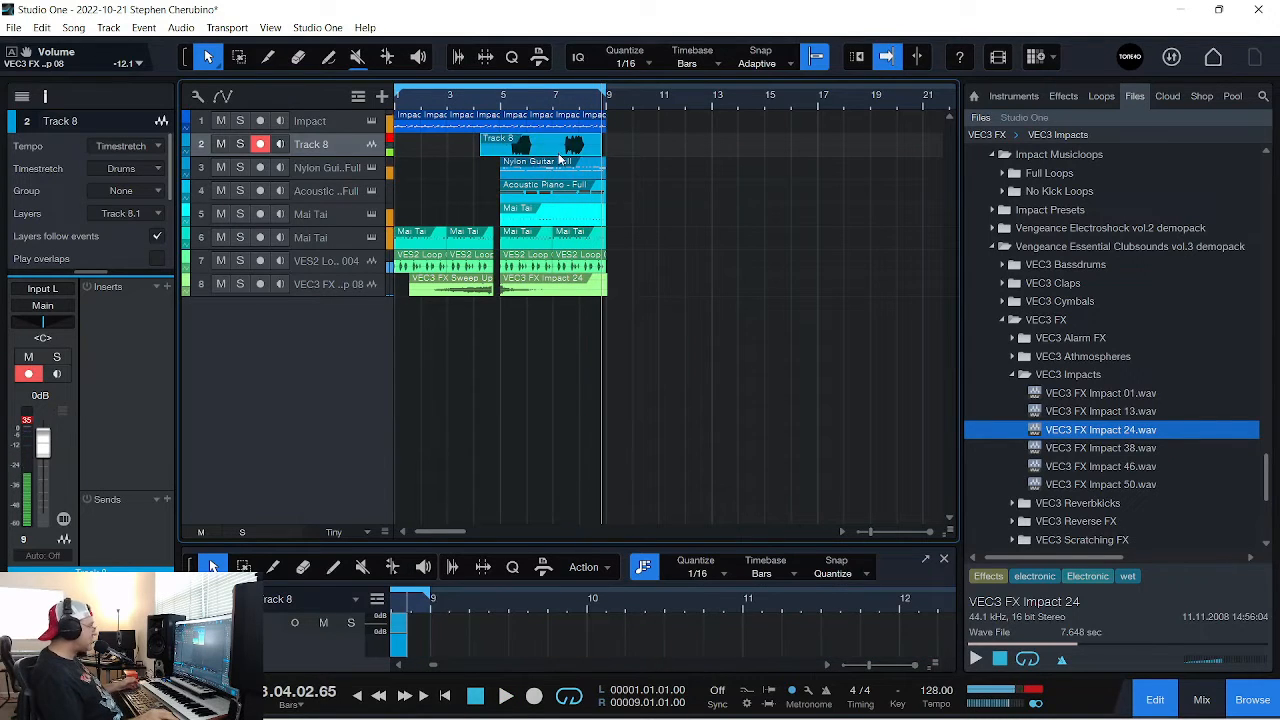
# Duplicate Track 8 without its events and record a second take on the armed copy from bar 4 to bar 8
pyautogui.rightClick(342, 144)
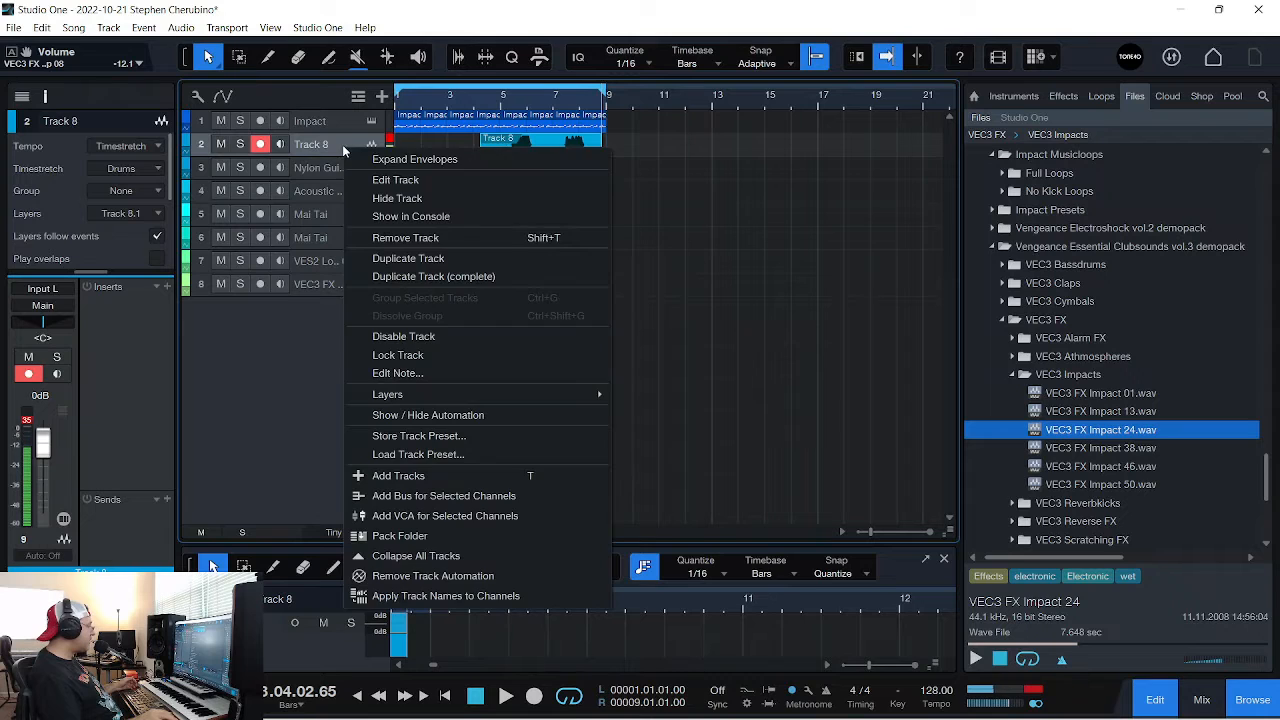
pyautogui.click(386, 258)
pyautogui.click(489, 105)
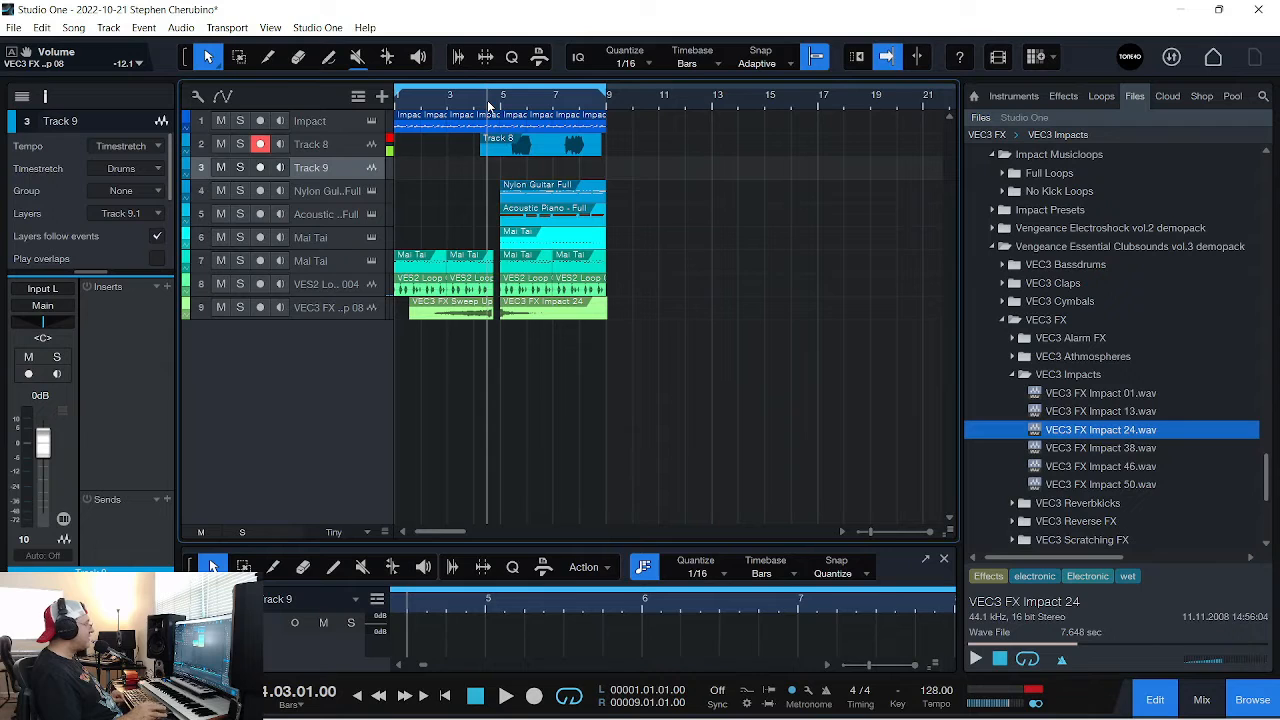
pyautogui.press('KP_Multiply')
pyautogui.click(301, 173)
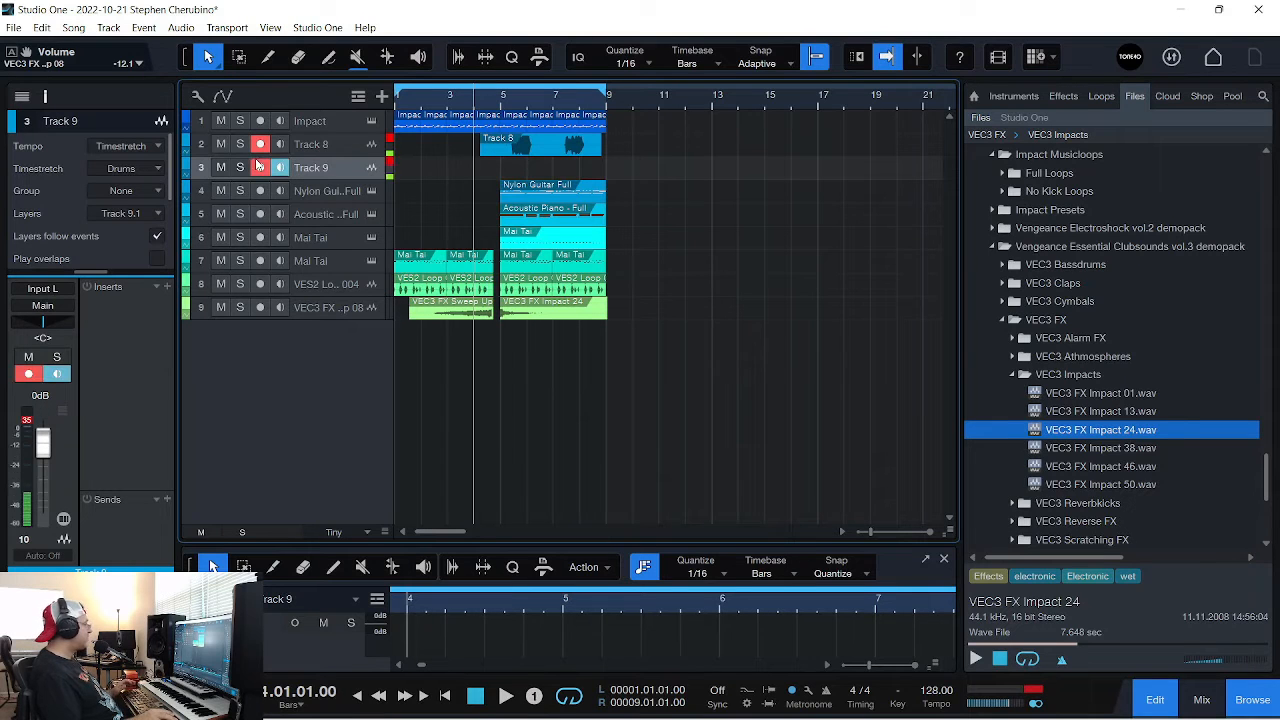
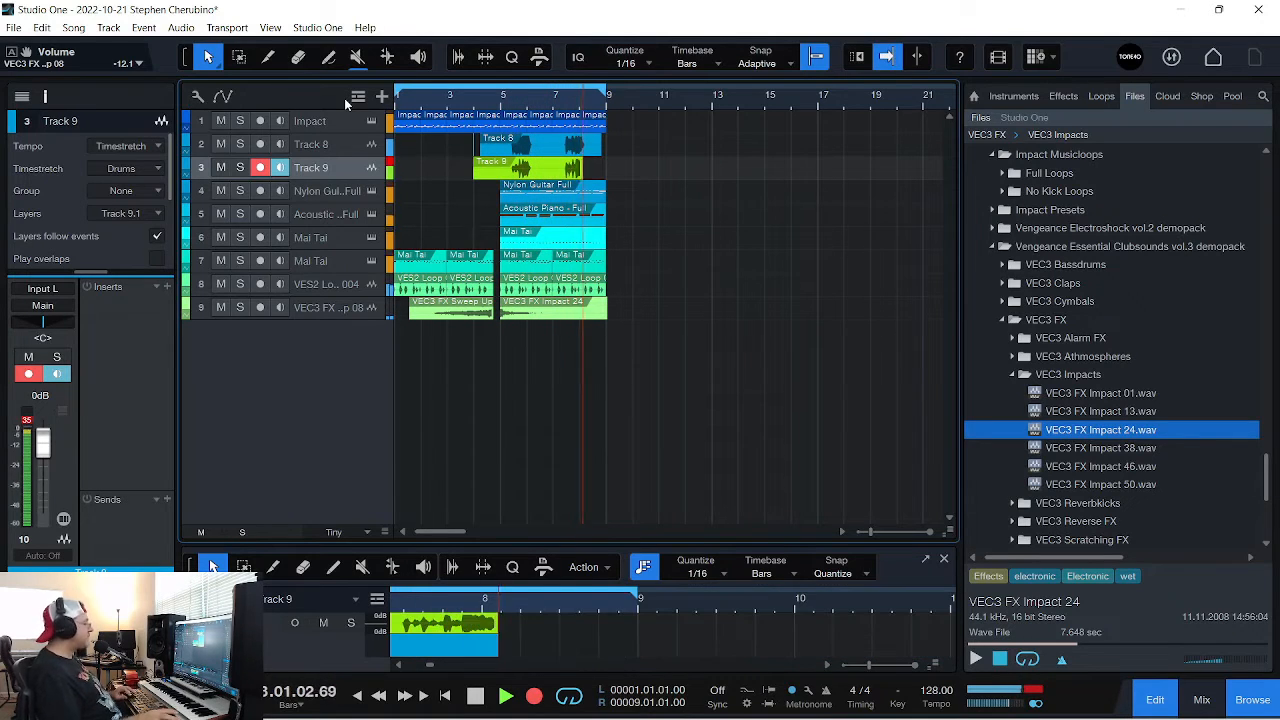
pyautogui.press('space')
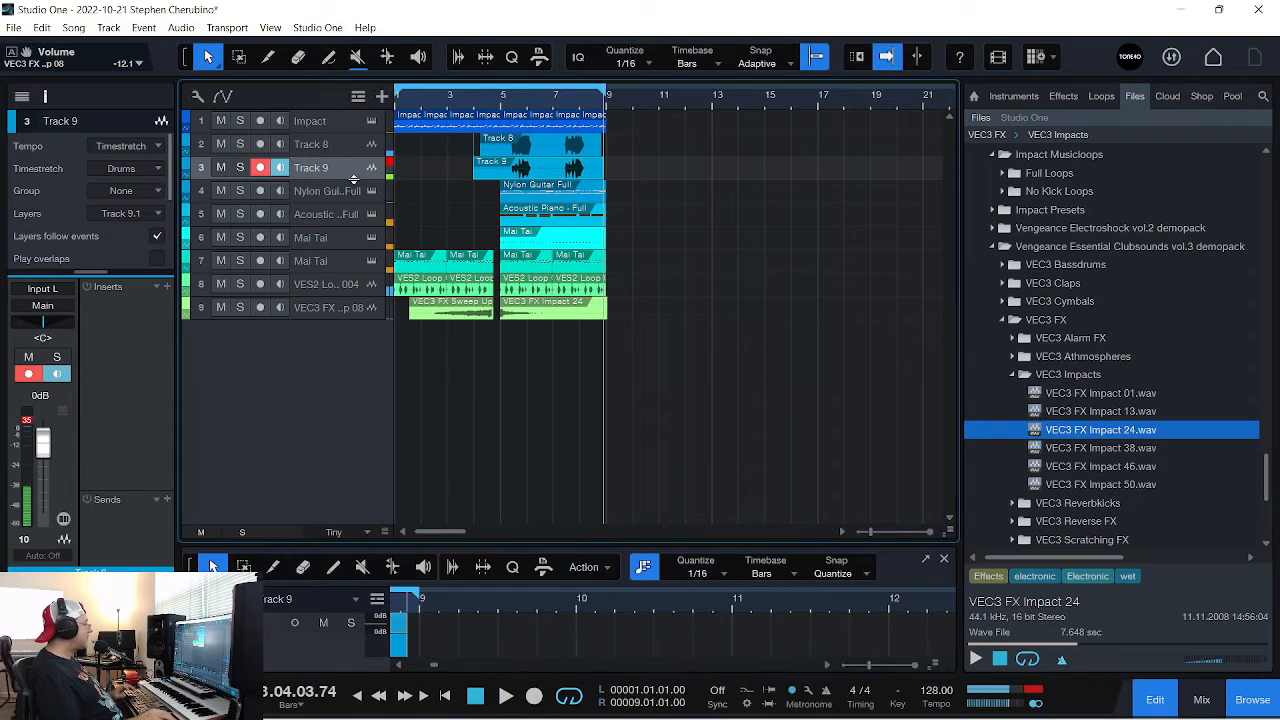
# Duplicate Track 9 without its events, arm the copy, and record a third take from mid-bar 4 to bar 8
pyautogui.rightClick(329, 172)
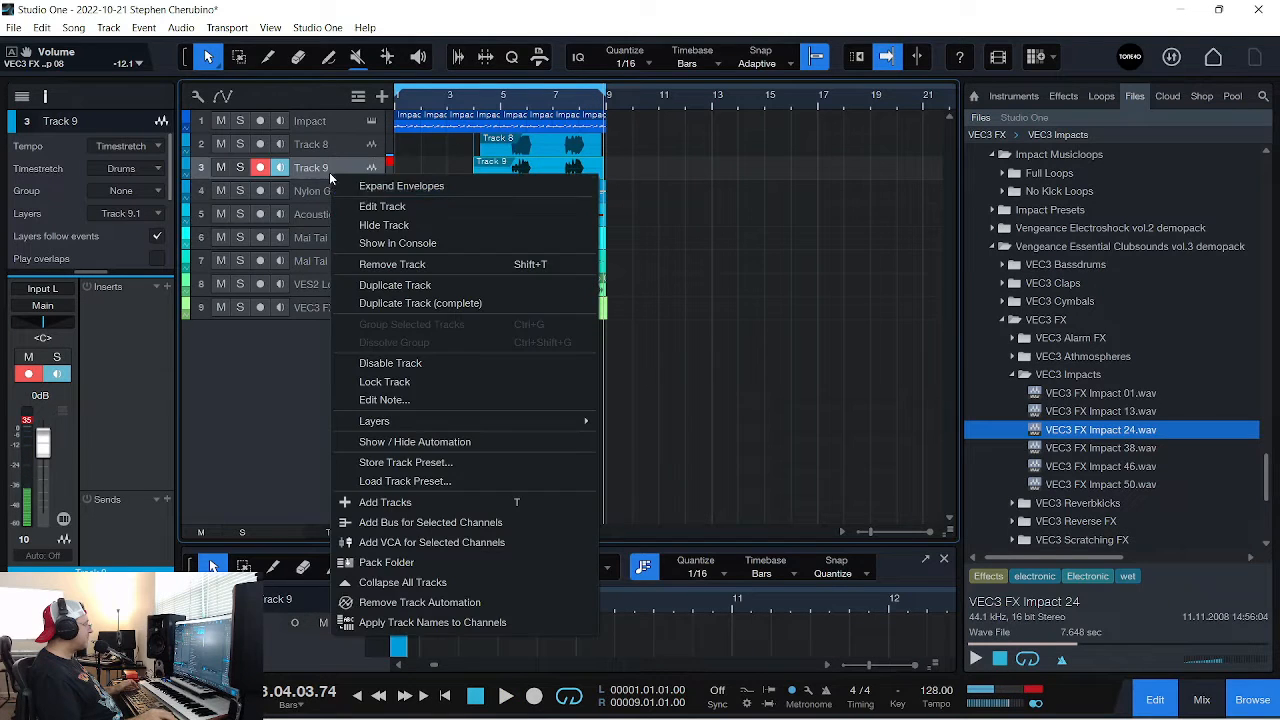
pyautogui.click(393, 284)
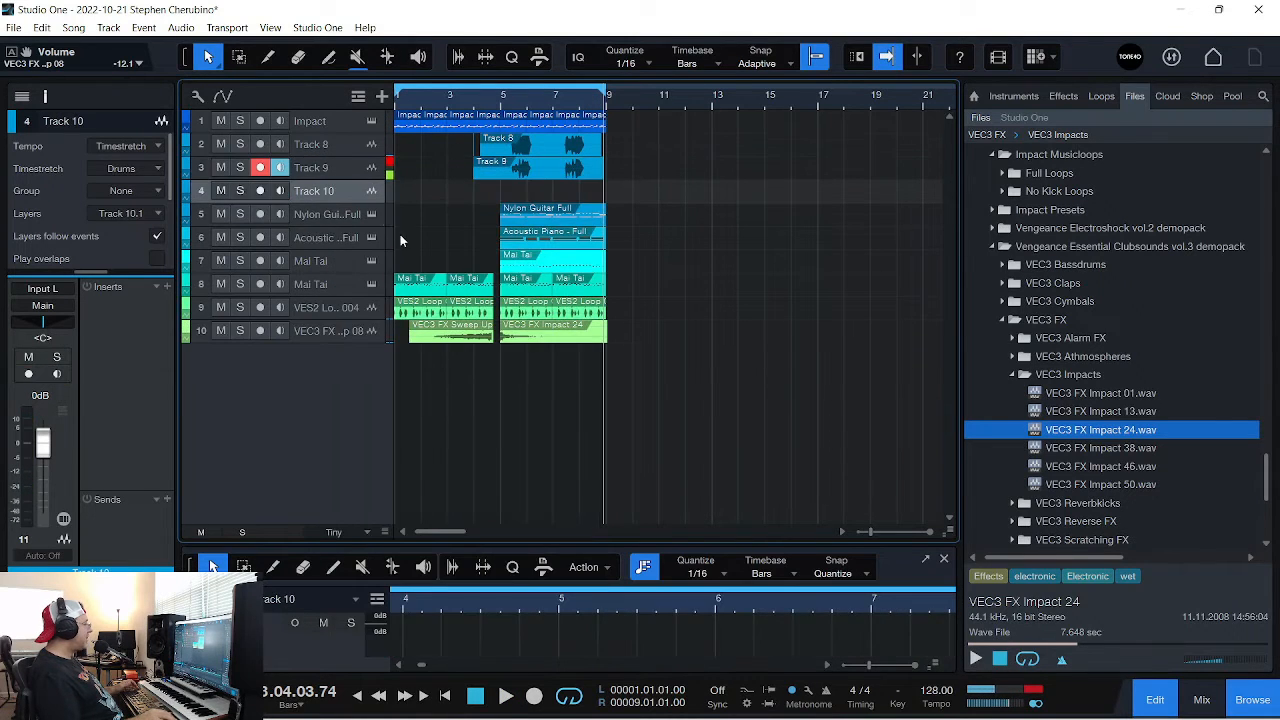
pyautogui.click(260, 191)
pyautogui.click(484, 102)
pyautogui.press('space')
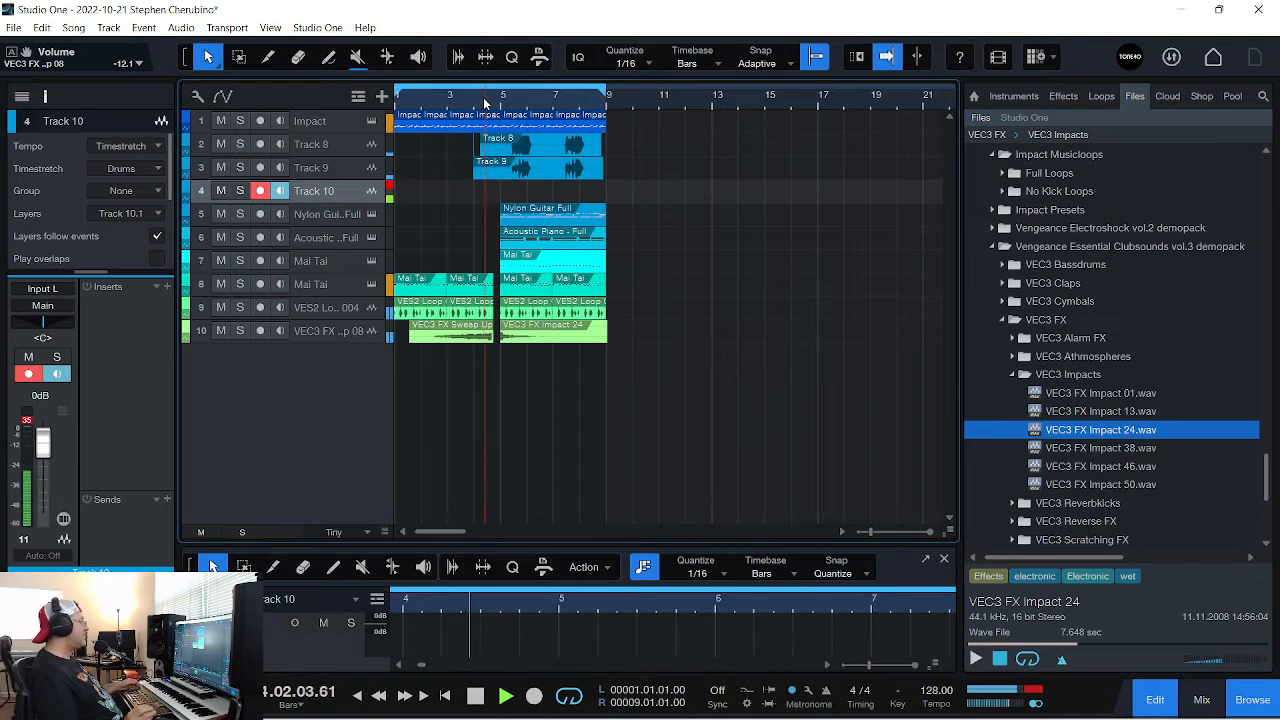
pyautogui.press('KP_Multiply')
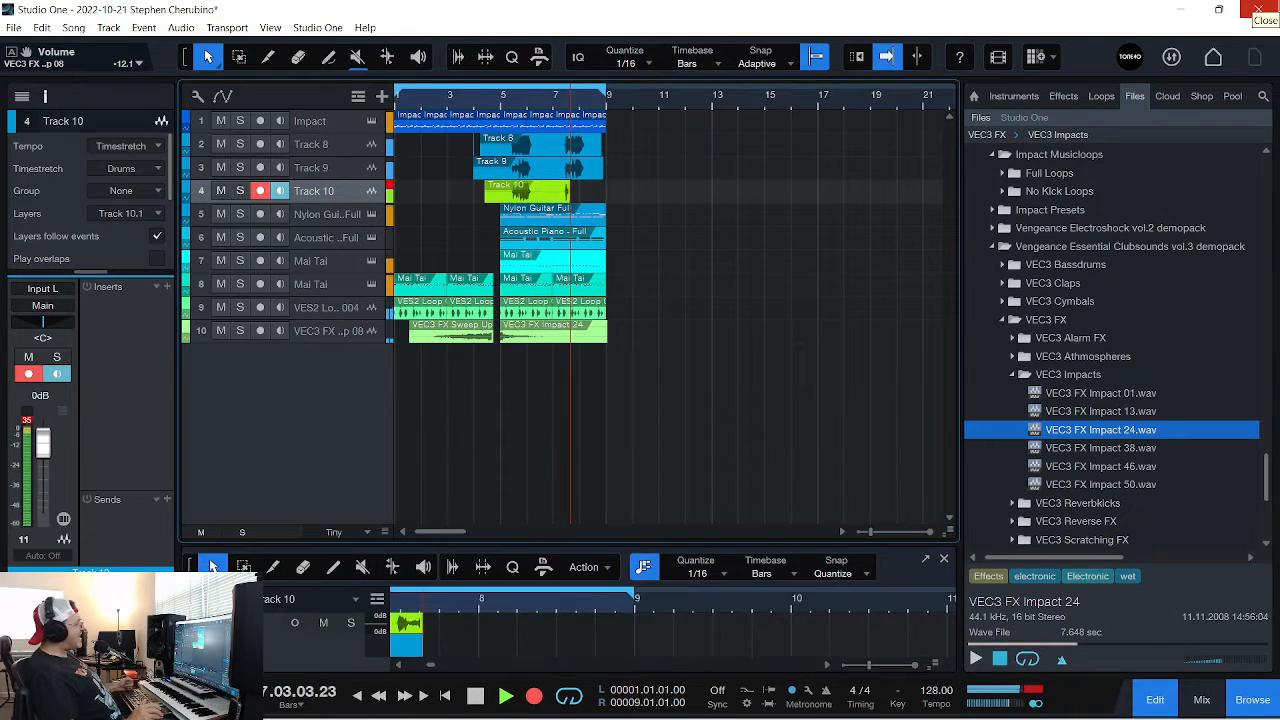
pyautogui.press('space')
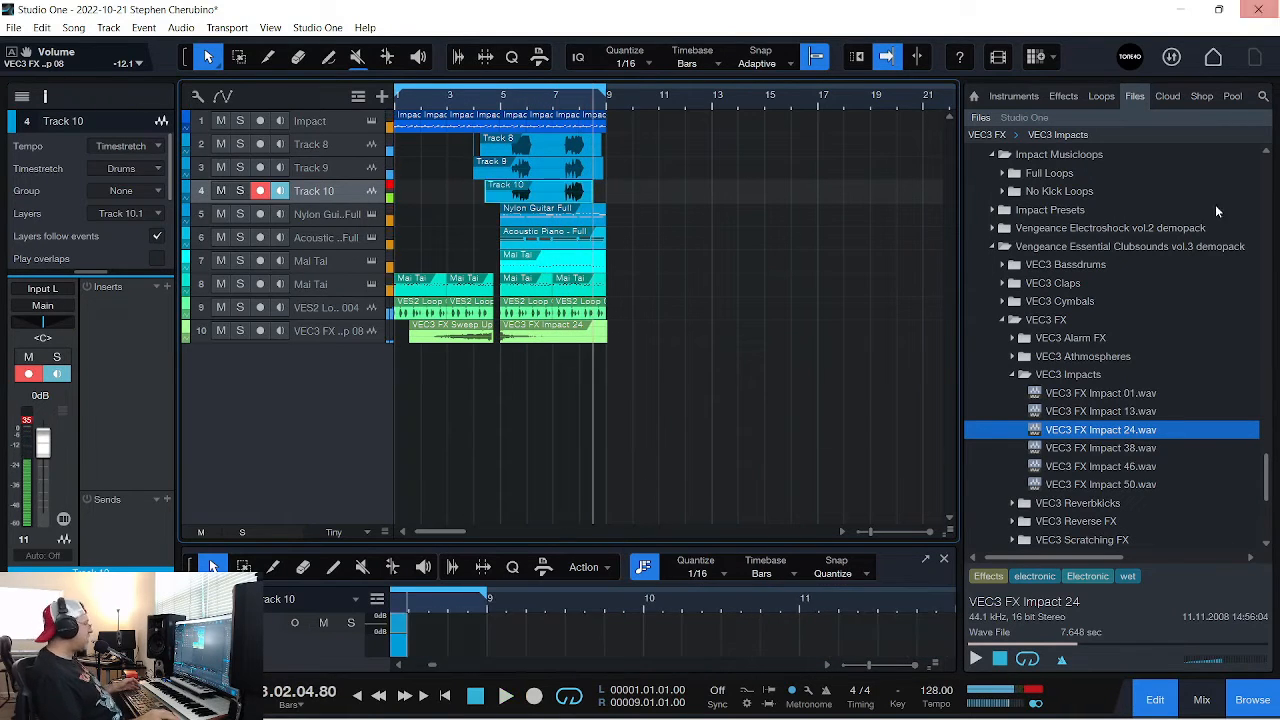
# Disarm Track 10 and trim all three recorded takes to start just before bar 5 and end midway through bar 8
pyautogui.click(261, 190)
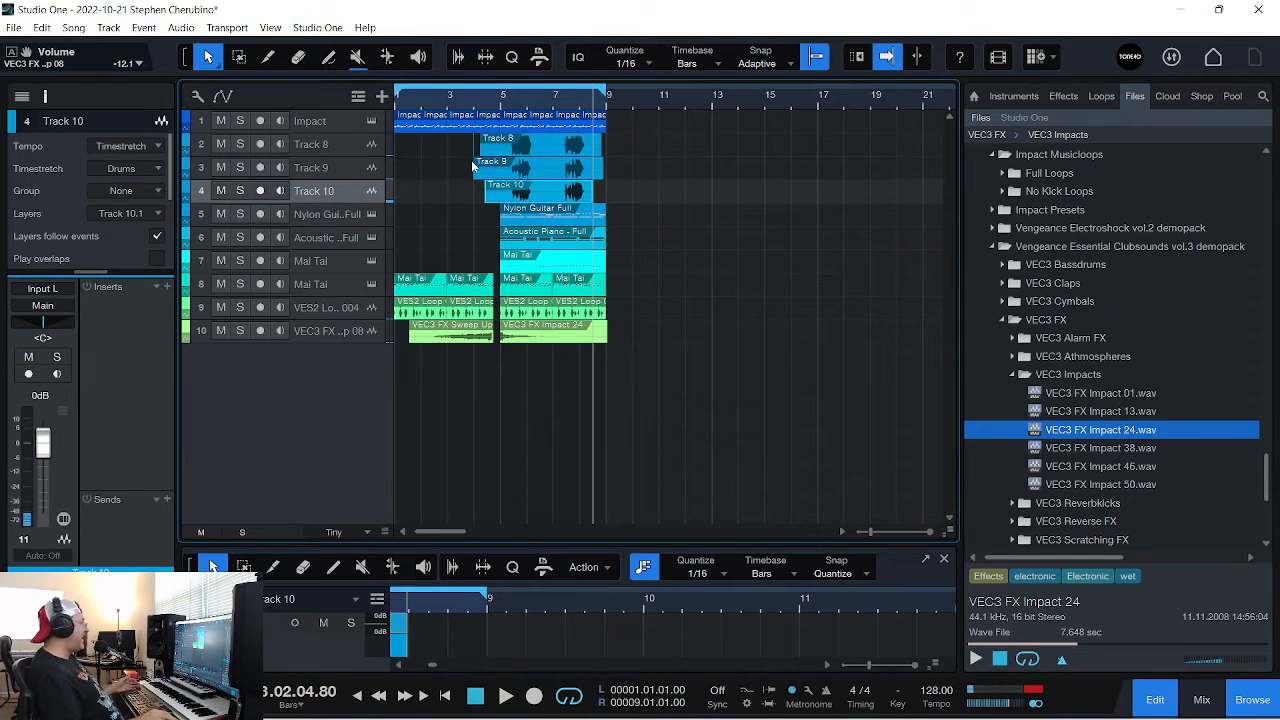
pyautogui.moveTo(472, 172); pyautogui.dragTo(494, 148)
pyautogui.moveTo(600, 148); pyautogui.dragTo(597, 167)
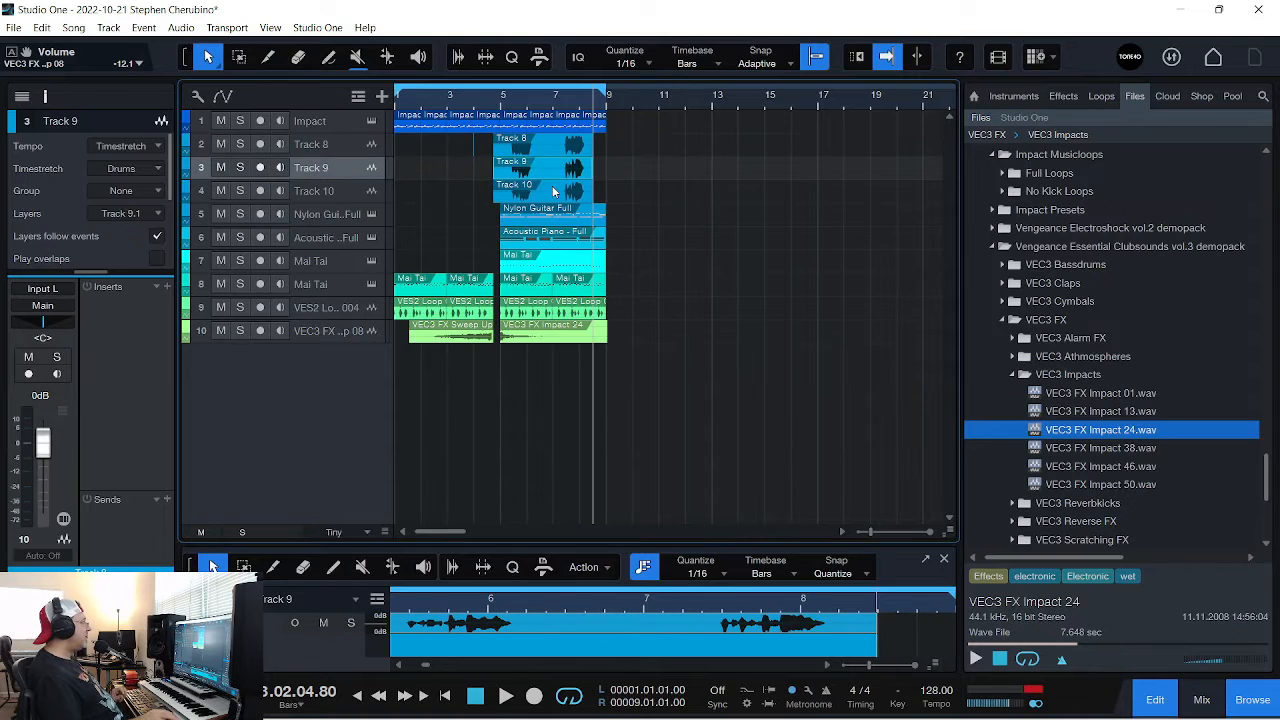
# Solo the three recorded takes, lower their channel faders together to -8.9 dB, and audition the level
pyautogui.click(240, 167)
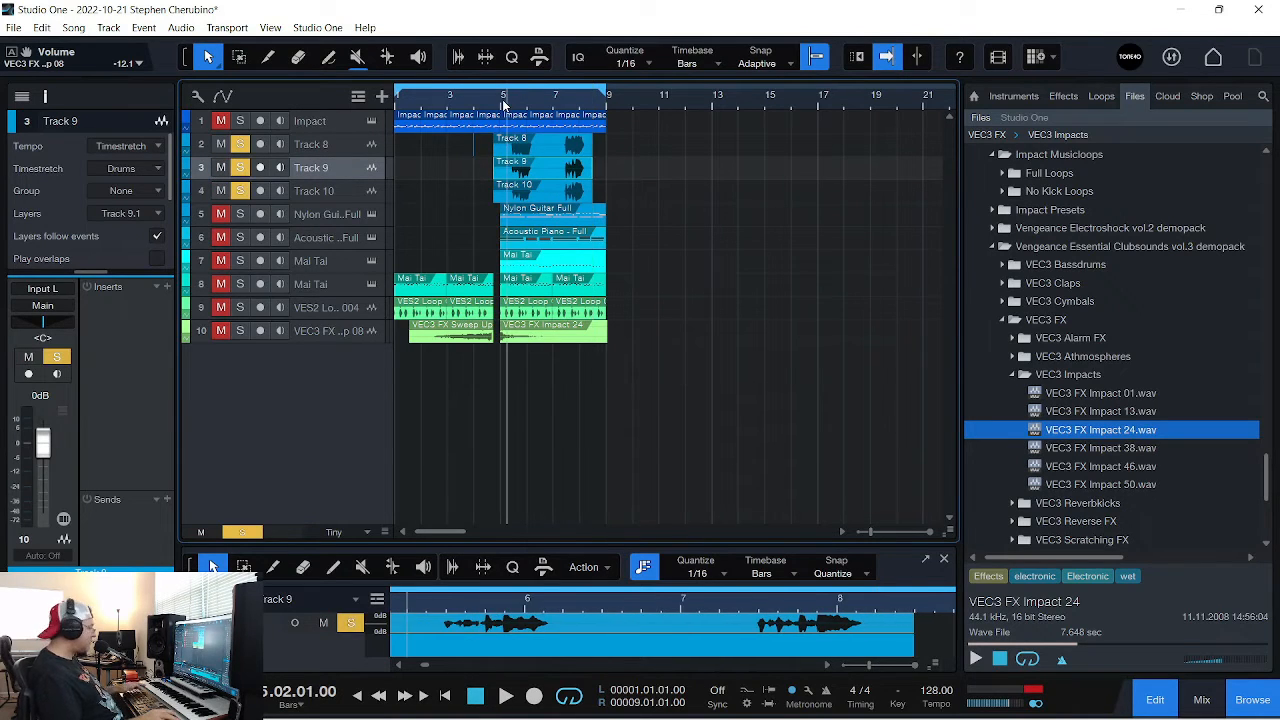
pyautogui.press('F3')
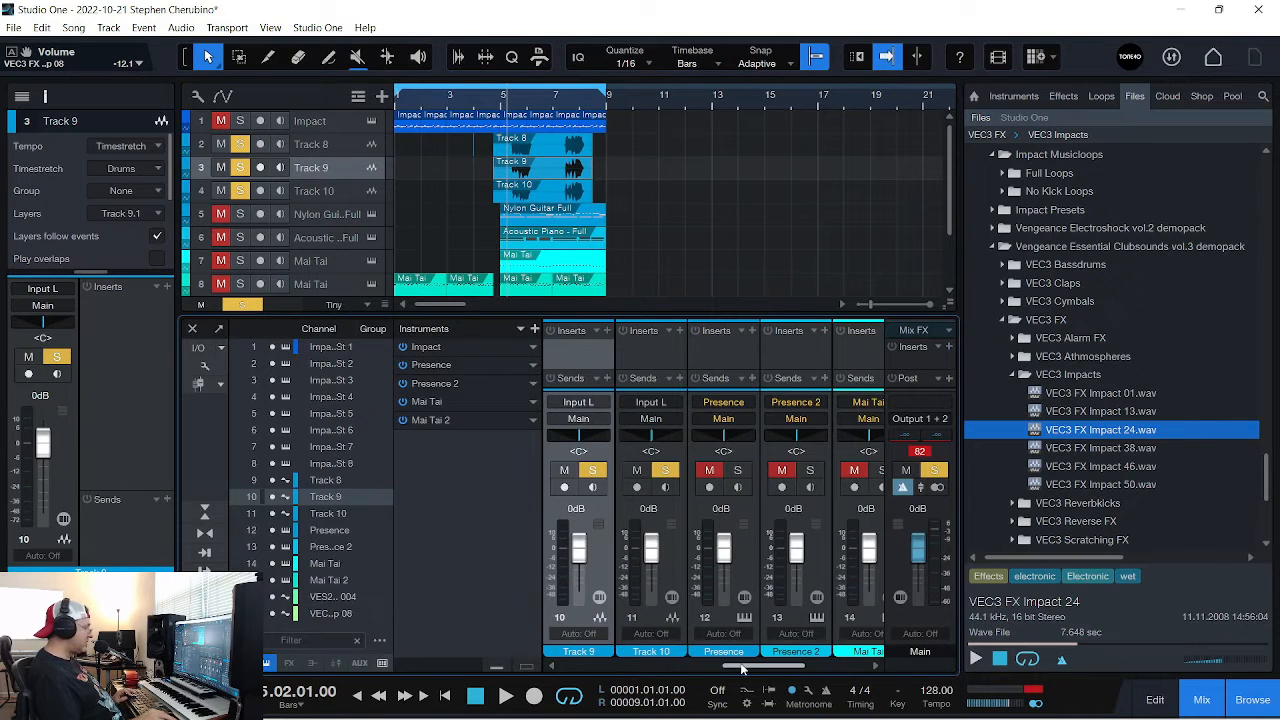
pyautogui.moveTo(744, 667); pyautogui.dragTo(706, 667)
pyautogui.click(681, 576)
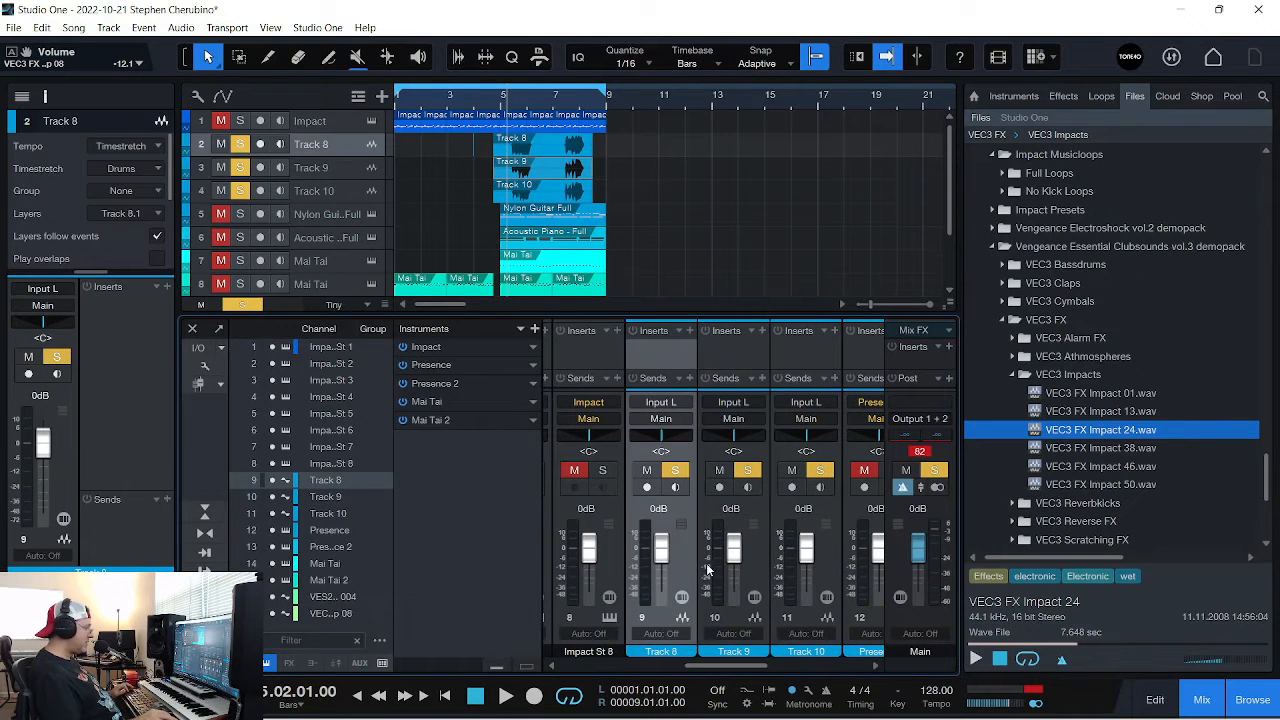
pyautogui.keyDown('shift'); pyautogui.click(834, 572); pyautogui.keyUp('shift')
pyautogui.moveTo(737, 546); pyautogui.dragTo(735, 570)
pyautogui.press('space')
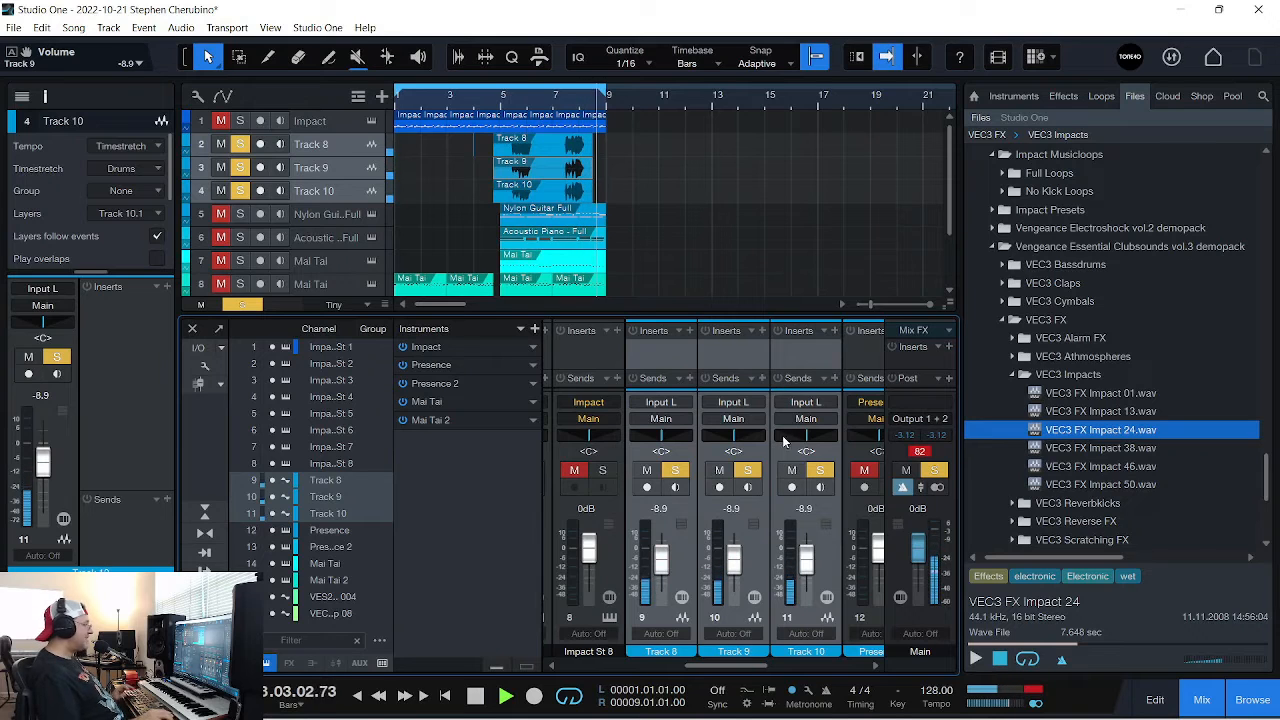
pyautogui.press('space')
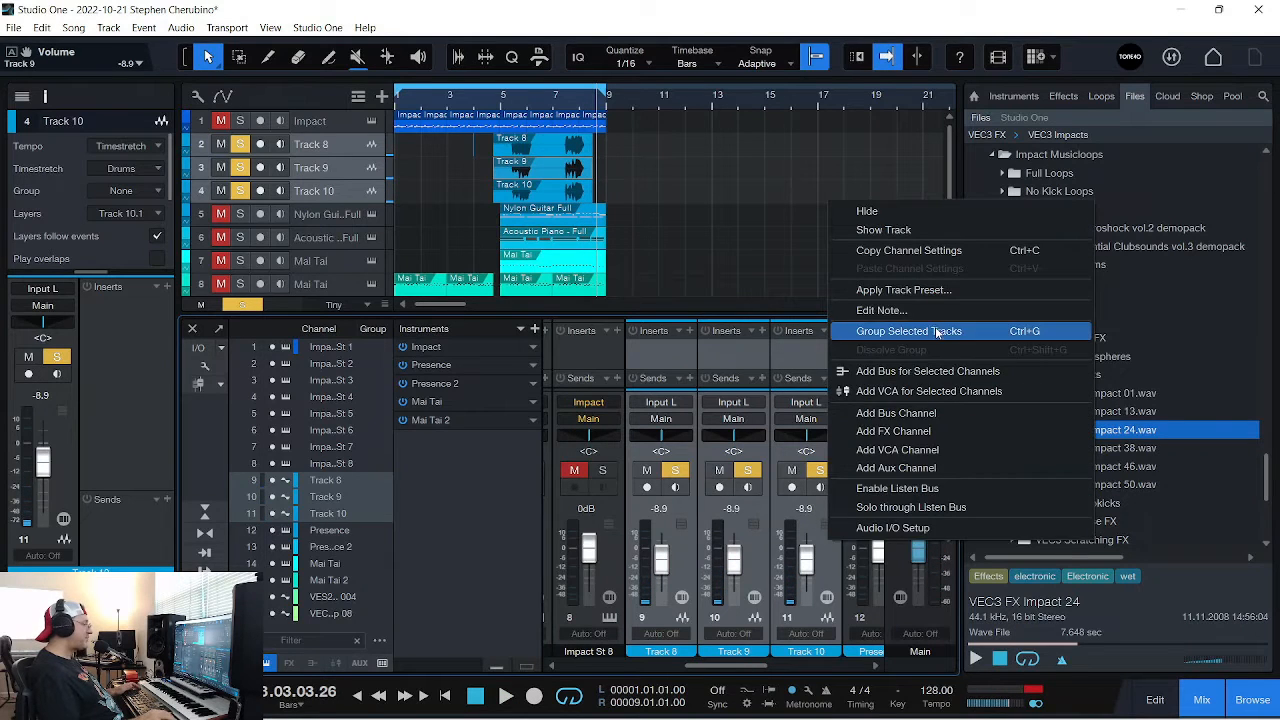
# Route the three selected take channels to a new bus and browse the PreSonus effects
pyautogui.click(909, 370)
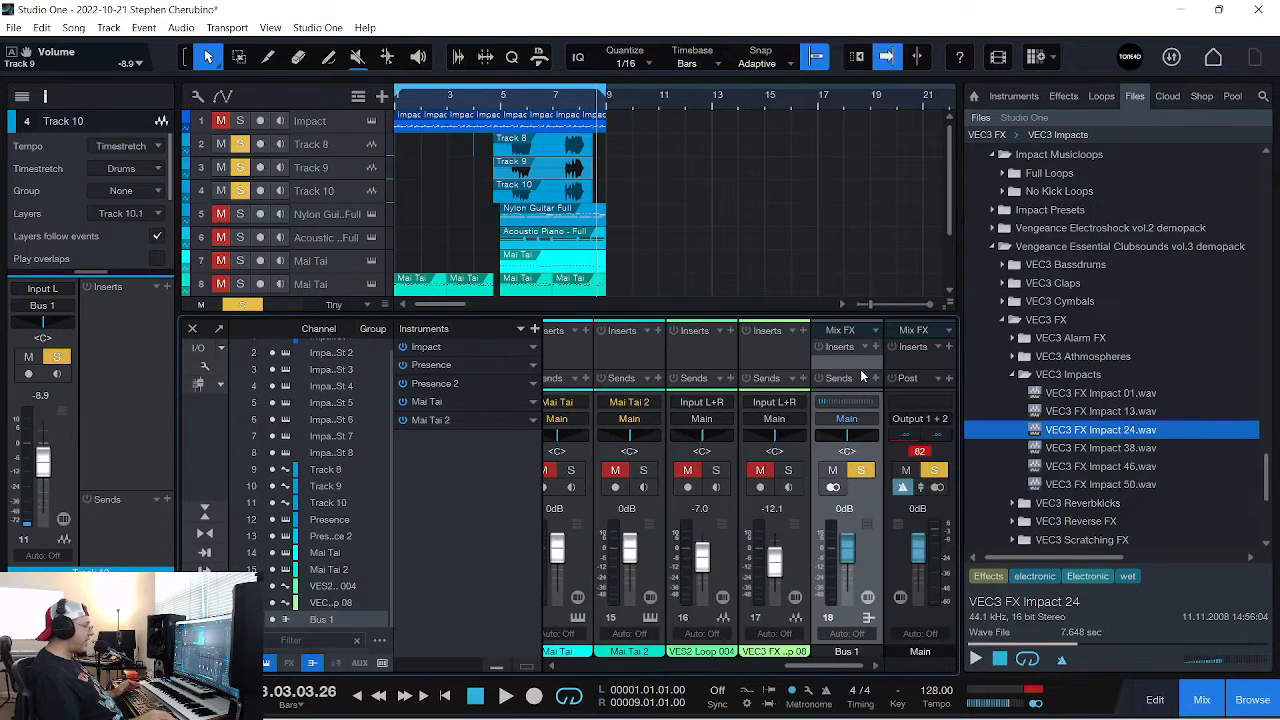
pyautogui.click(1063, 96)
pyautogui.scroll(-3, 1087, 414)
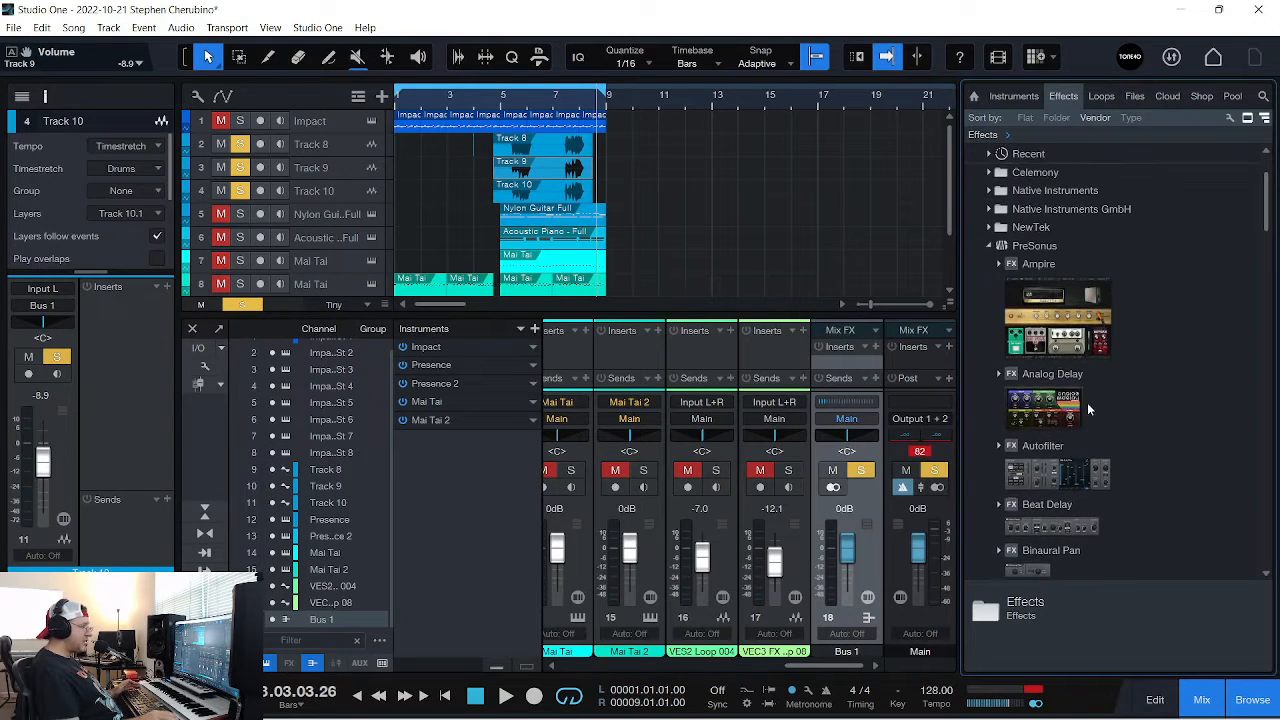
pyautogui.scroll(1, 1088, 405)
pyautogui.scroll(-10, 1052, 348)
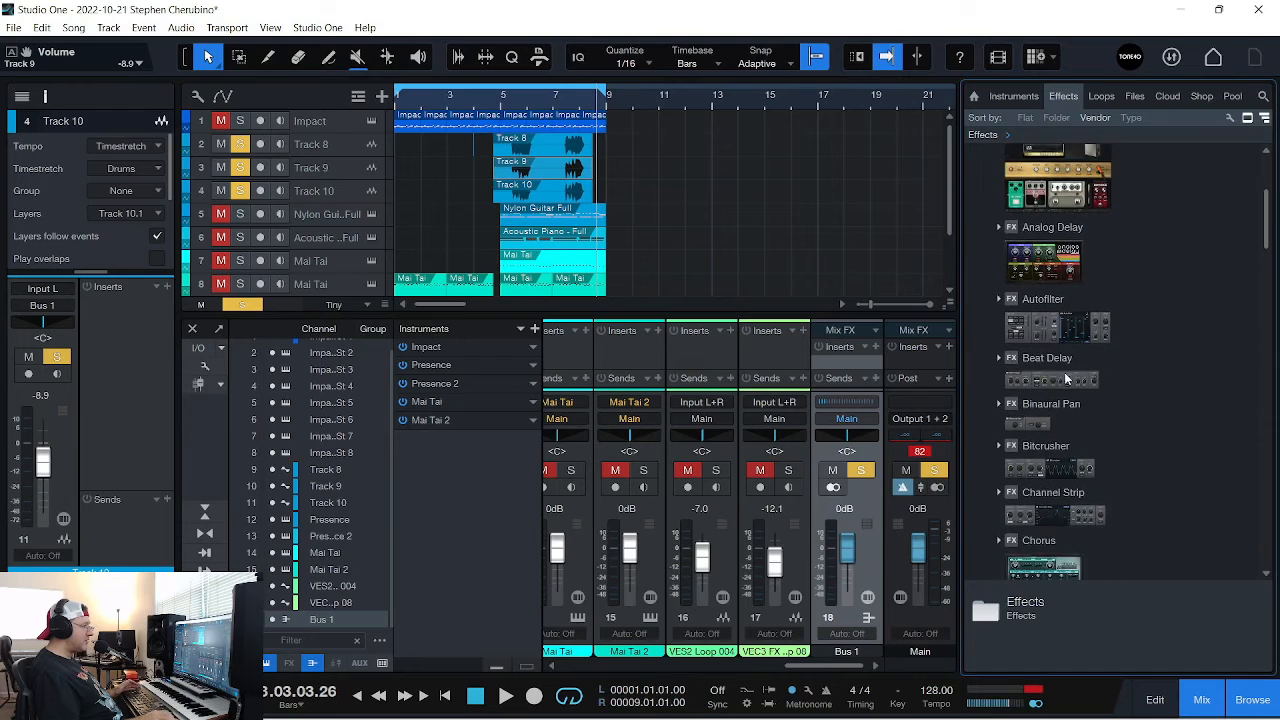
pyautogui.scroll(-8, 1066, 380)
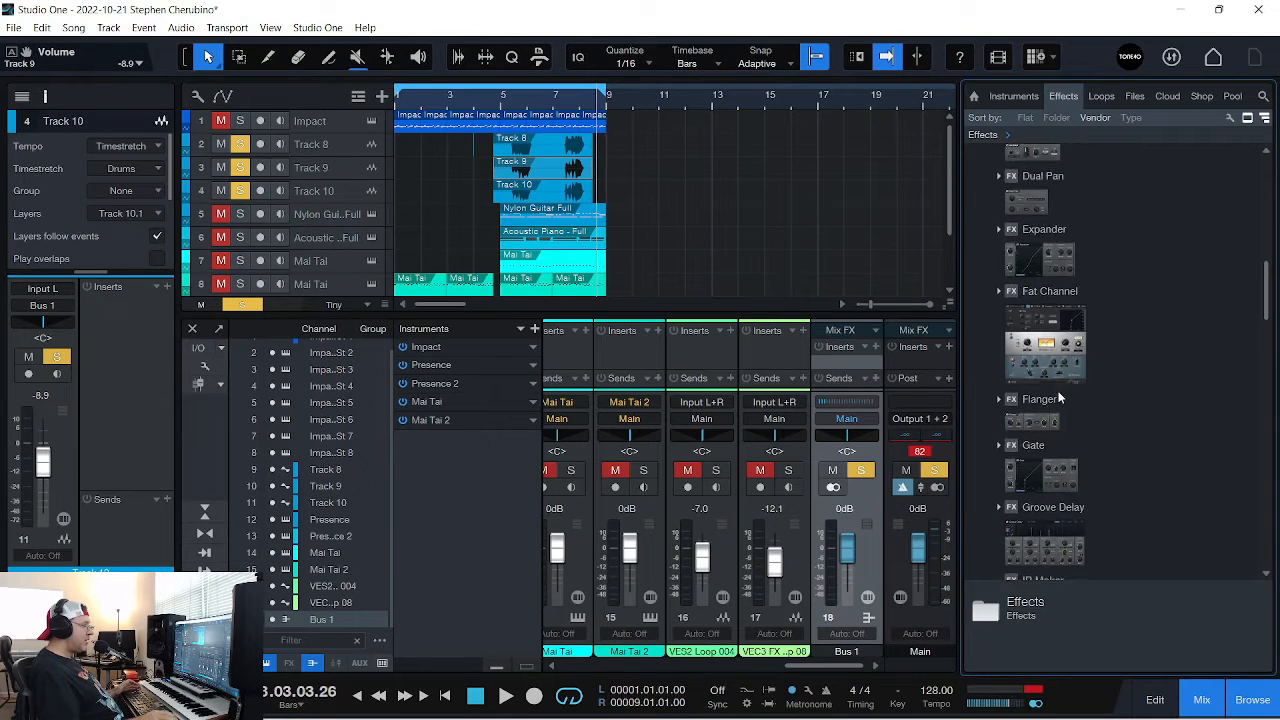
# Load the Backing Vocal FX chain from the Vocals presets on Bus 1 and audition it
pyautogui.click(867, 336)
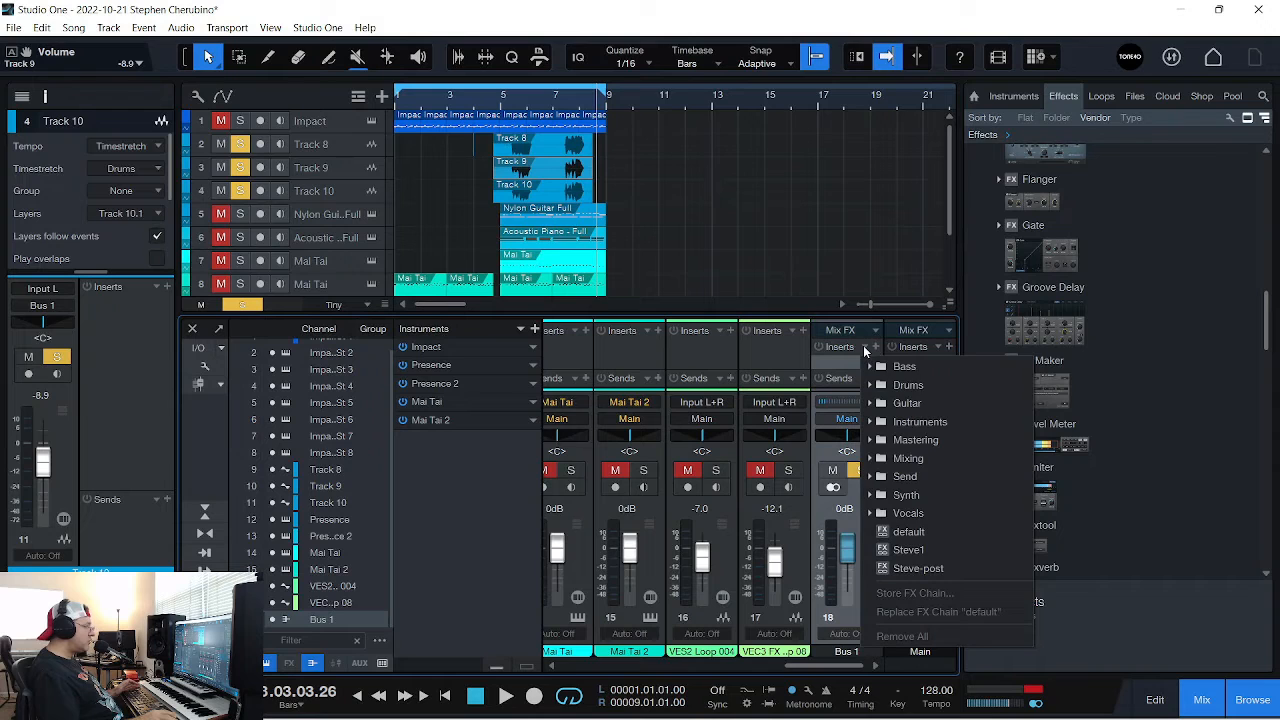
pyautogui.click(873, 514)
pyautogui.scroll(-1, 945, 455)
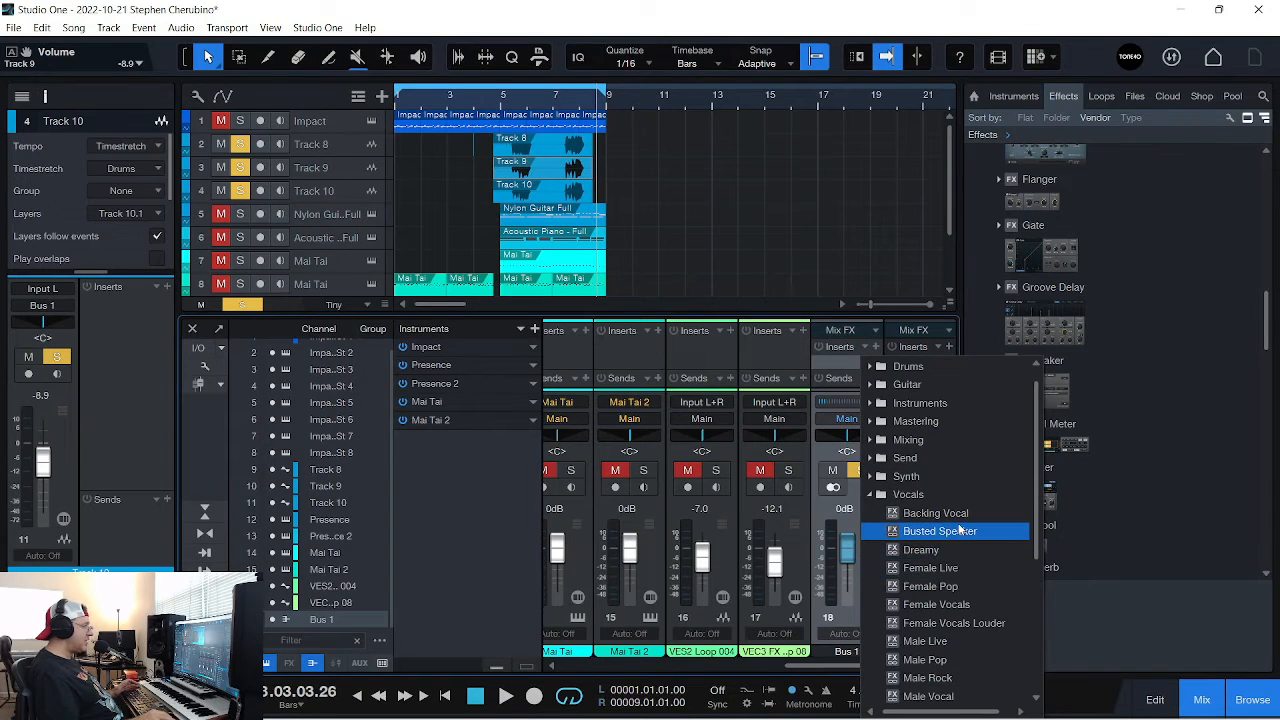
pyautogui.click(940, 513)
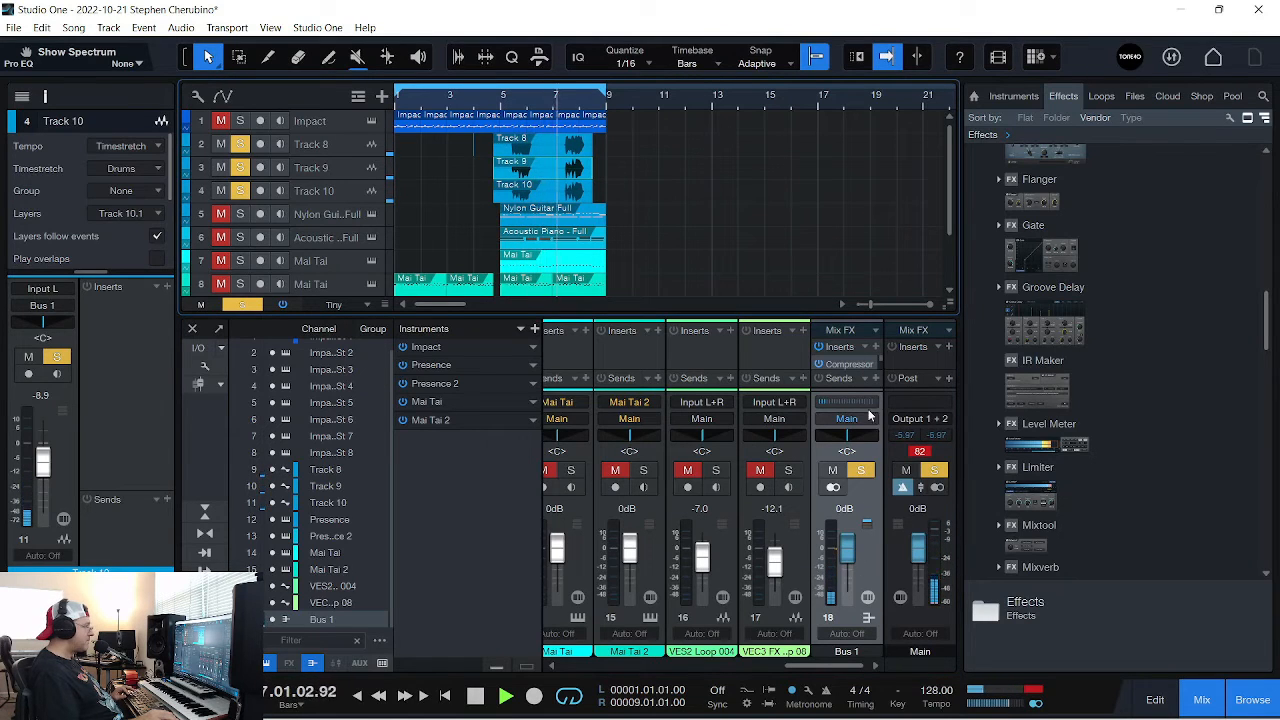
# Switch Bus 1 to the Male Pop vocal FX chain and play the takes from bar 5 to audition it
pyautogui.click(865, 347)
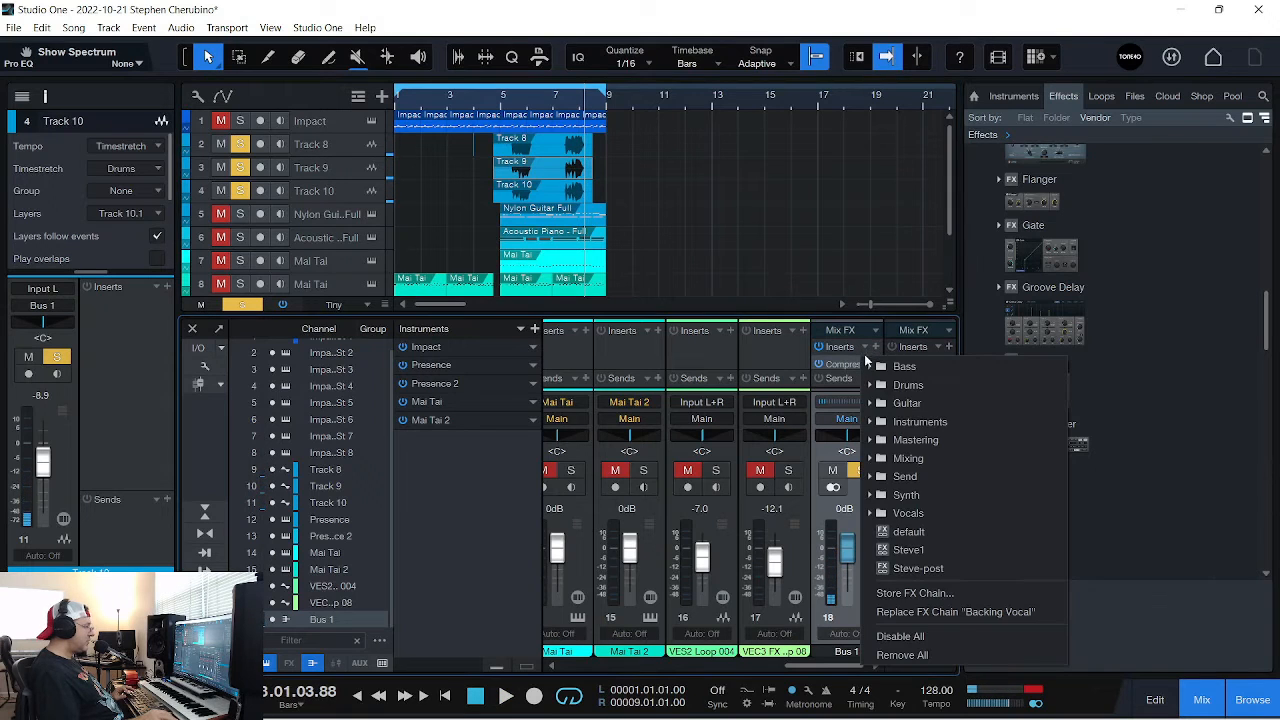
pyautogui.click(867, 515)
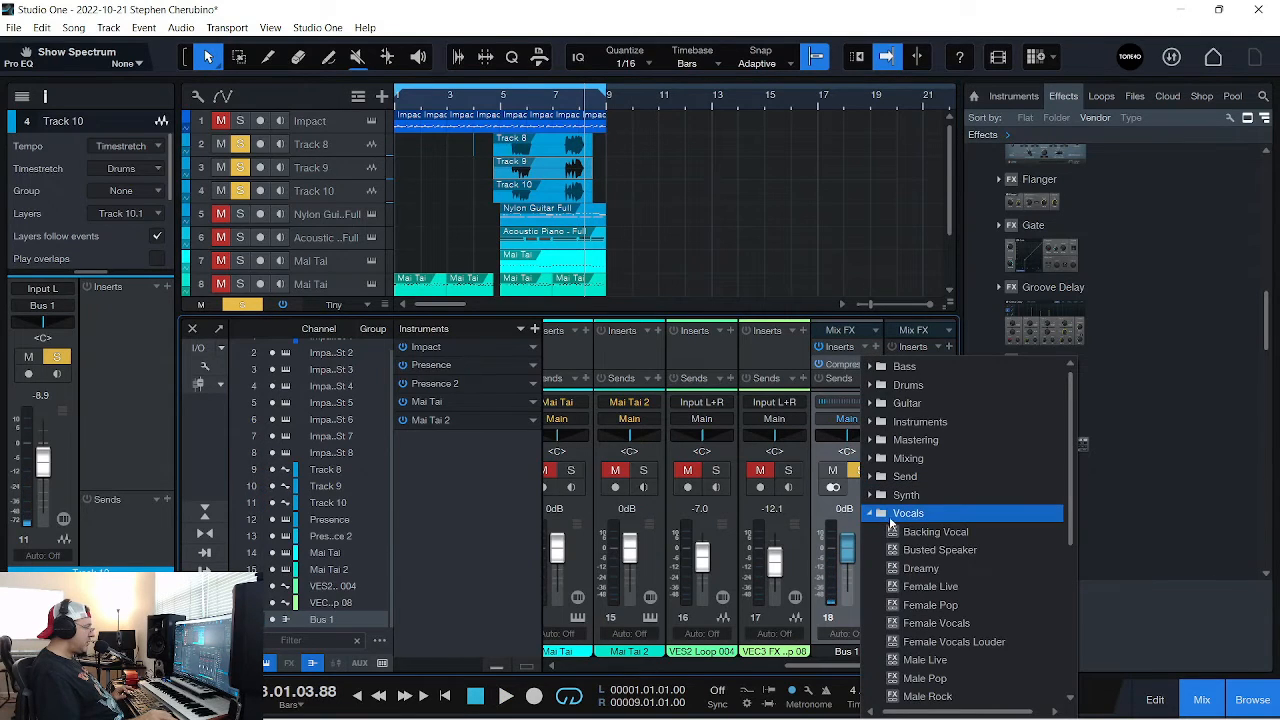
pyautogui.click(941, 679)
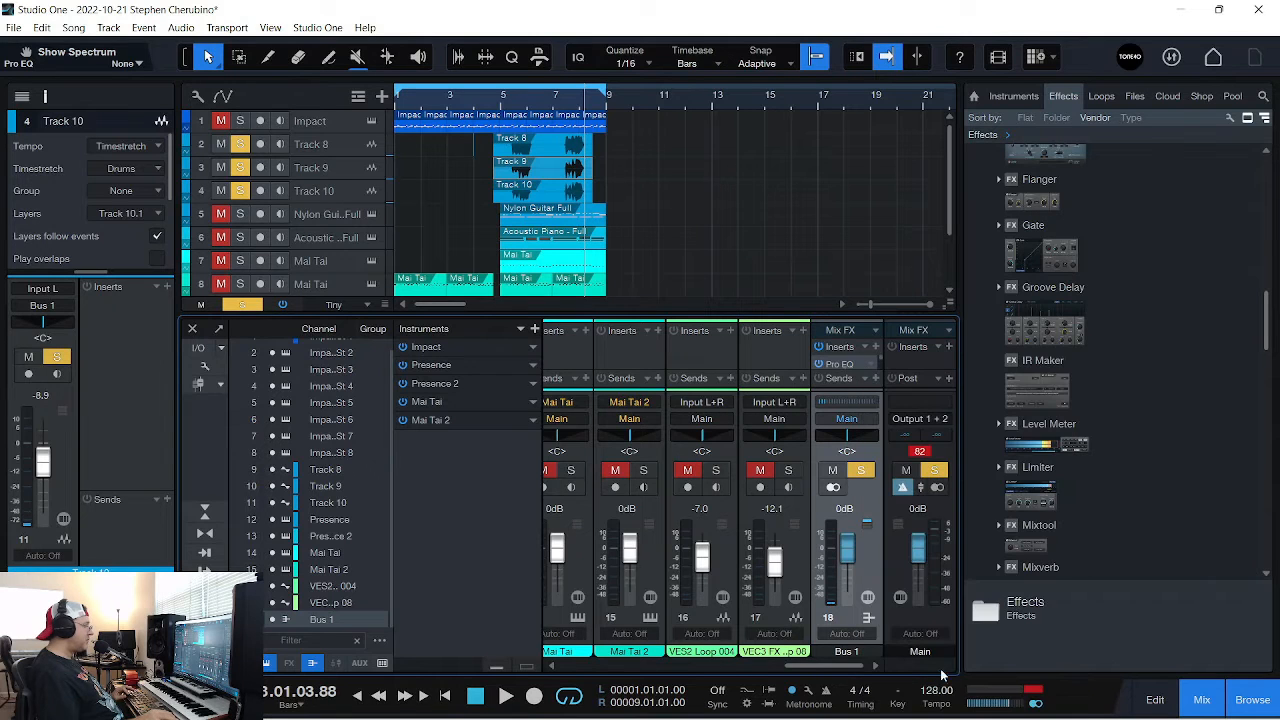
pyautogui.doubleClick(506, 107)
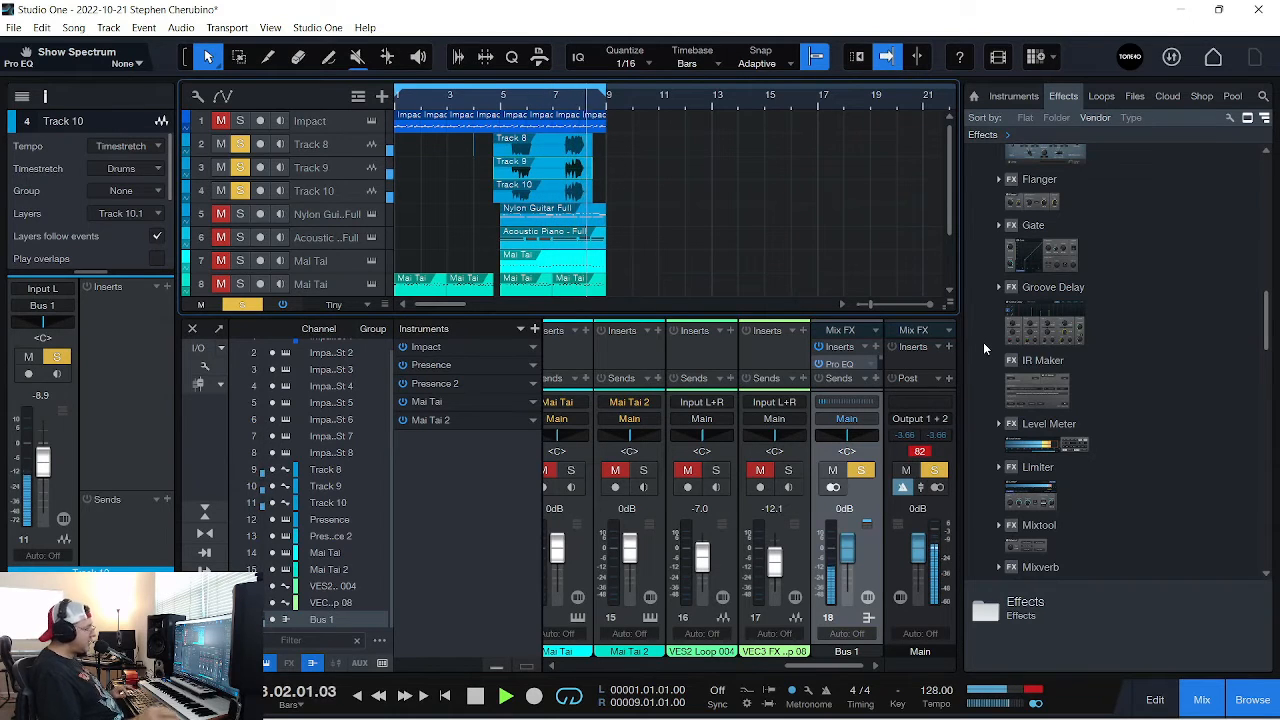
pyautogui.press('space')
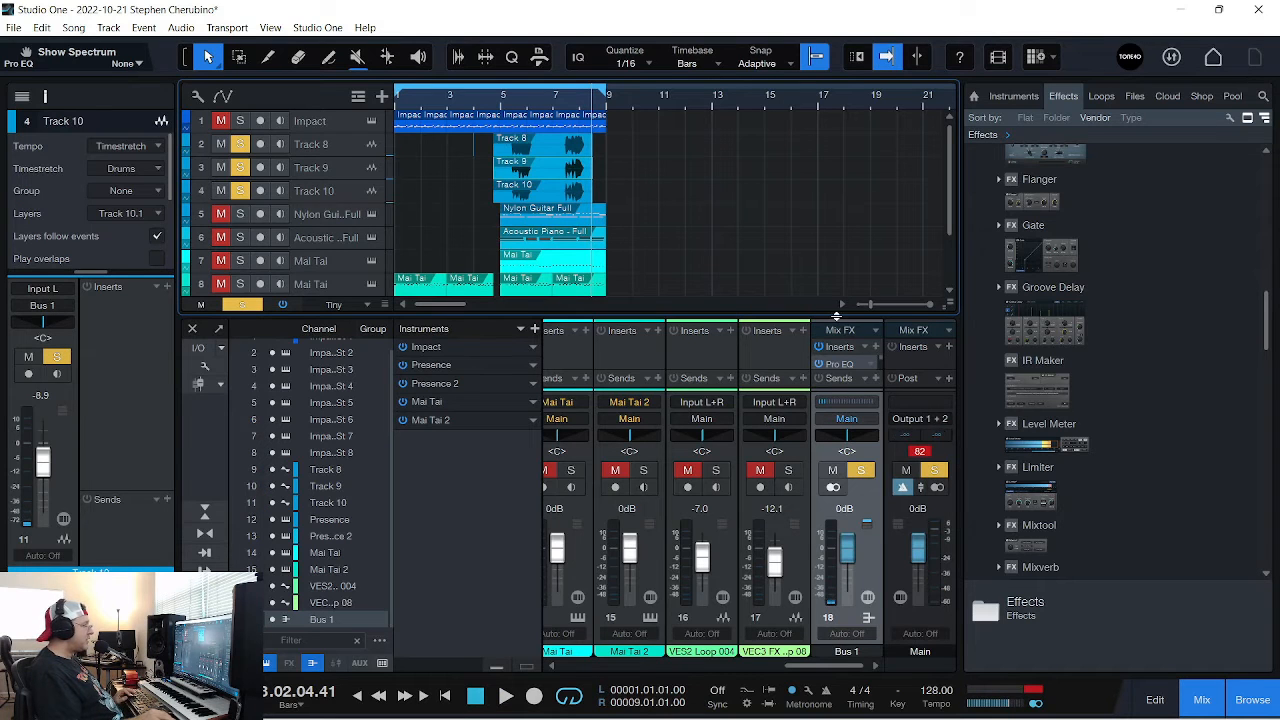
# Open the Analog Delay on Bus 1 and play a loop from 7.2 to 8.2
pyautogui.moveTo(836, 316); pyautogui.dragTo(834, 205)
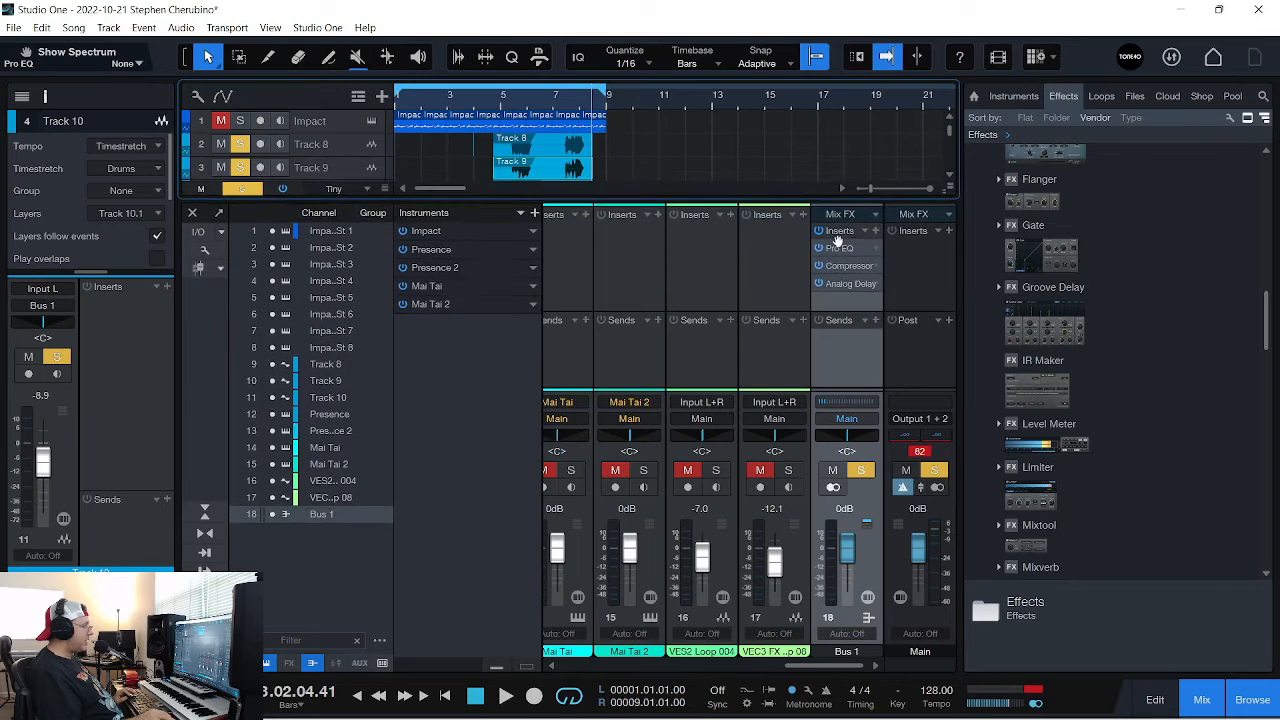
pyautogui.doubleClick(842, 285)
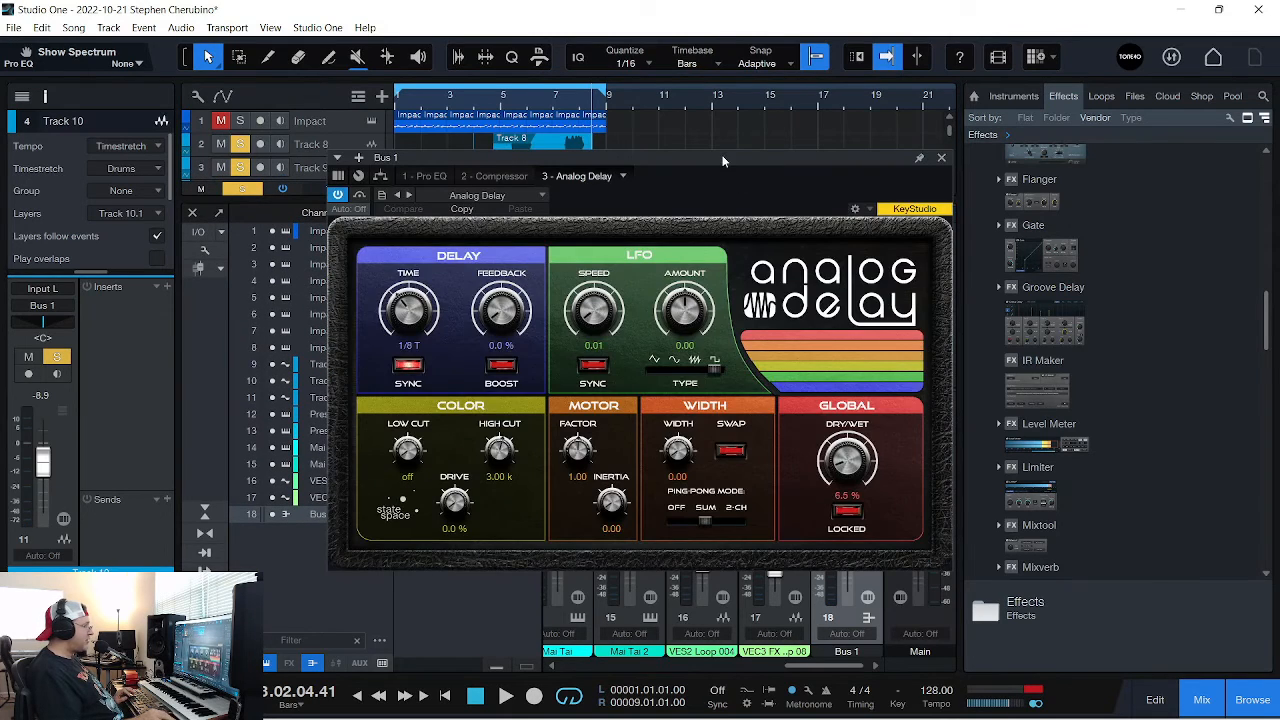
pyautogui.moveTo(726, 160); pyautogui.dragTo(694, 240)
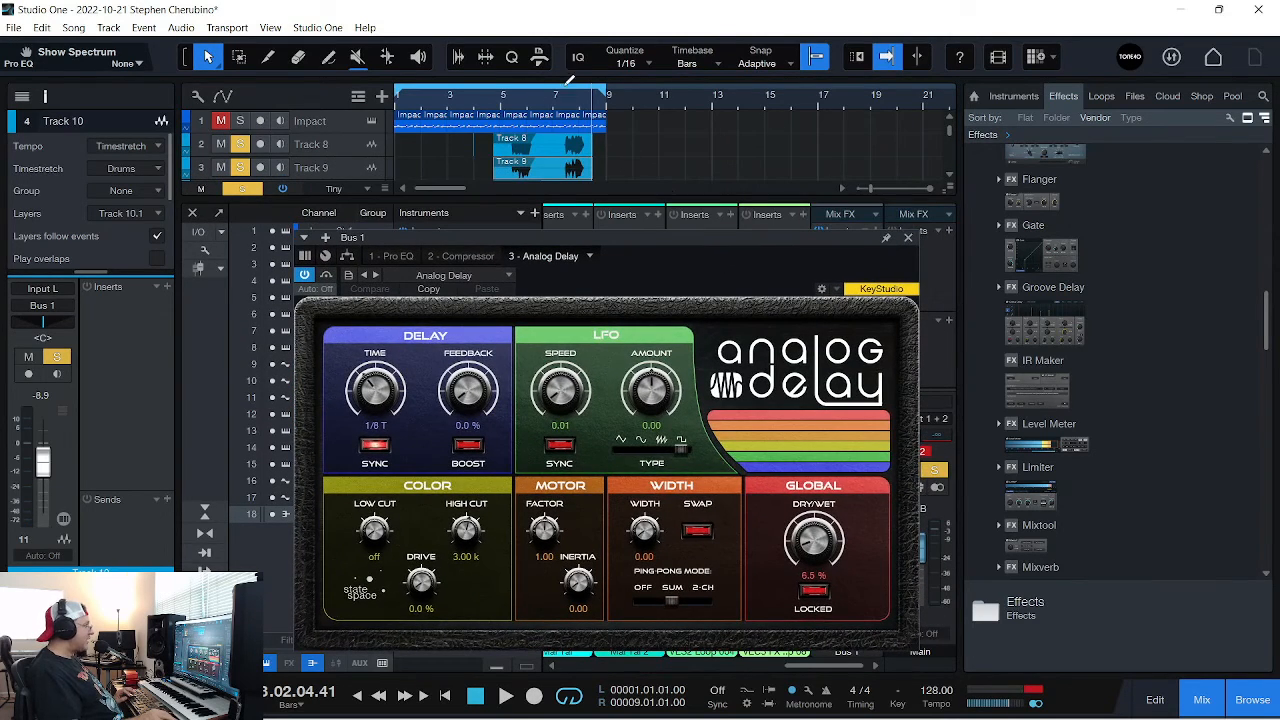
pyautogui.moveTo(564, 87); pyautogui.dragTo(573, 87)
pyautogui.press('space')
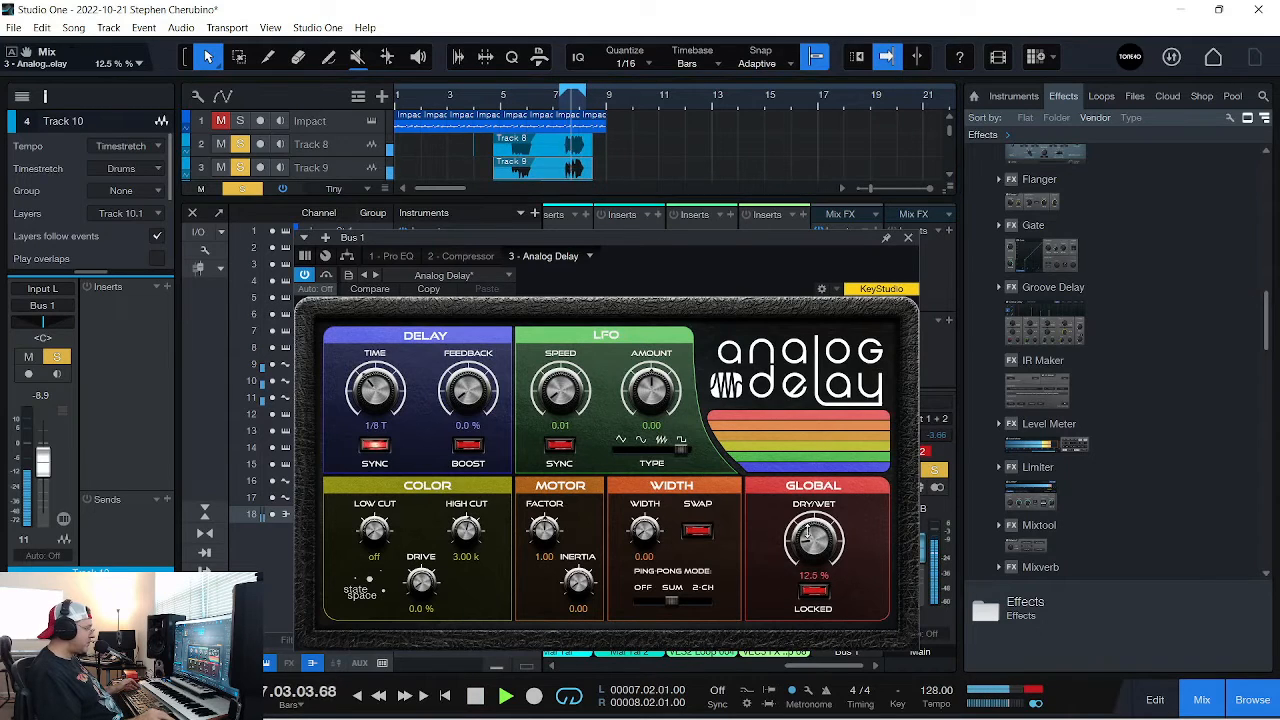
# Try the Analog Delay at 70.5% dry/wet, 20.5% feedback and 1/4 T time while looping from 5.2, and close it
pyautogui.moveTo(810, 535); pyautogui.dragTo(798, 453)
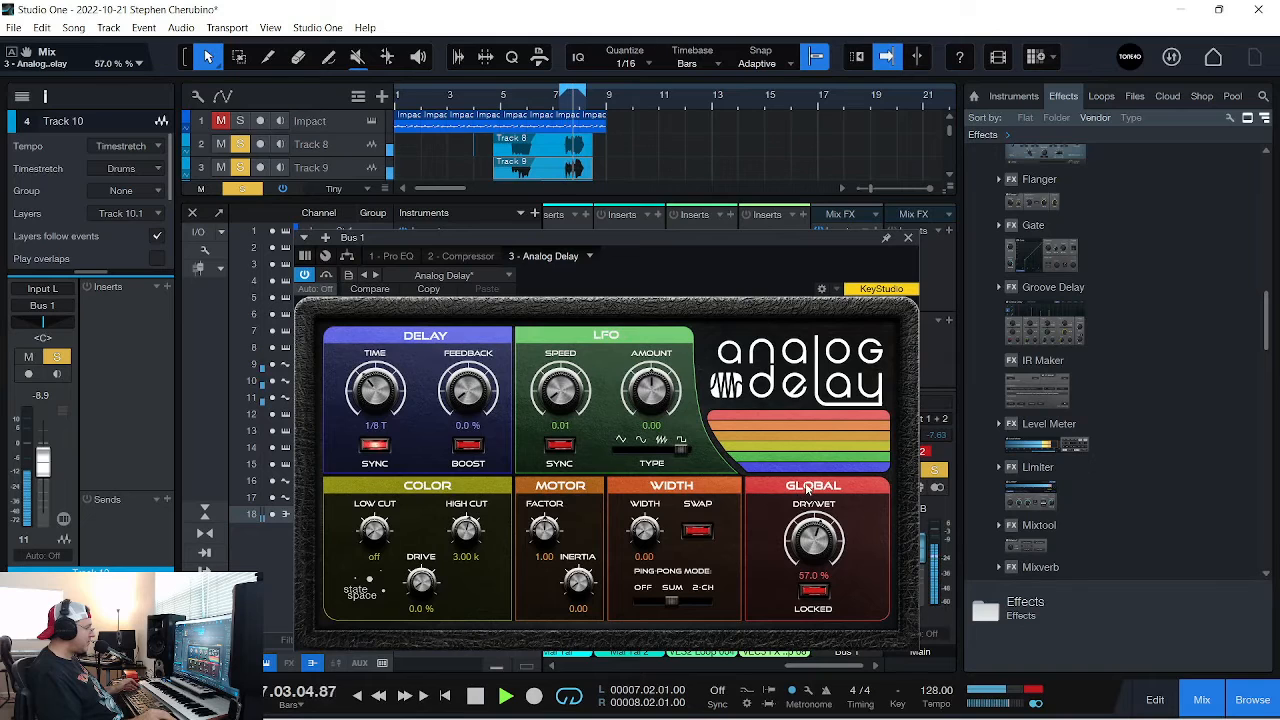
pyautogui.moveTo(815, 549); pyautogui.dragTo(826, 510)
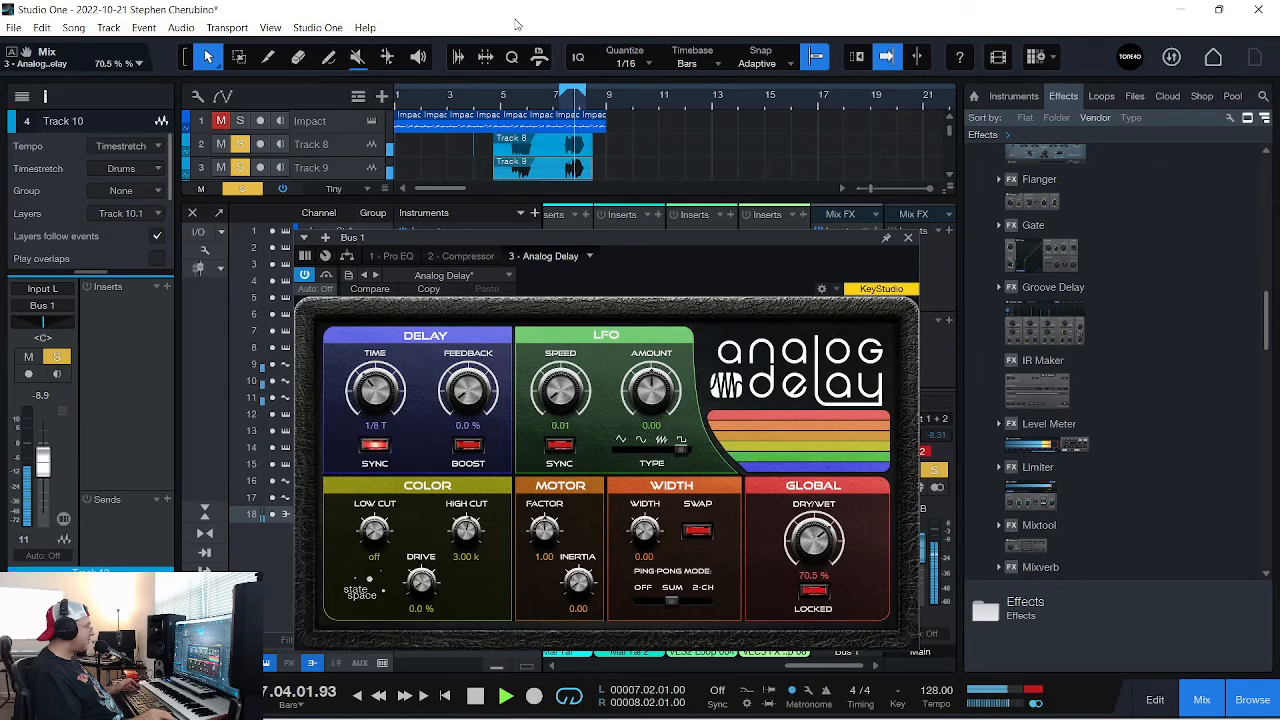
pyautogui.moveTo(561, 89); pyautogui.dragTo(504, 80)
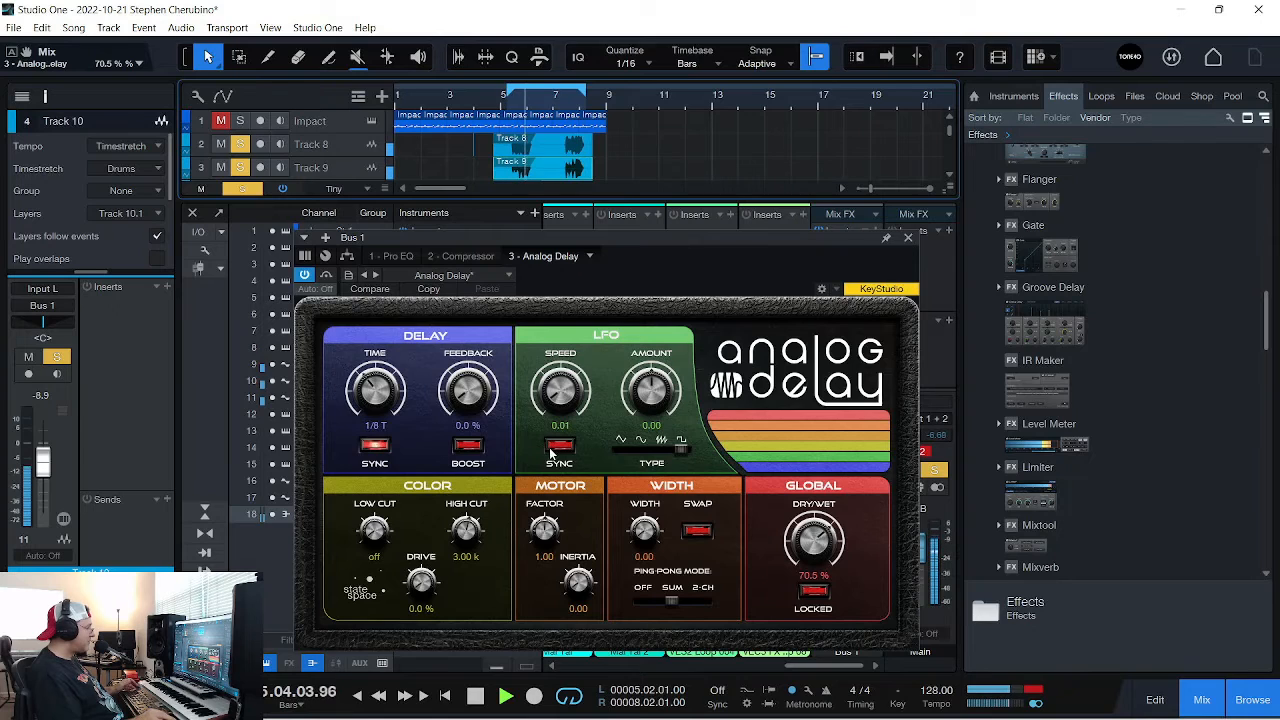
pyautogui.moveTo(468, 395); pyautogui.dragTo(497, 340)
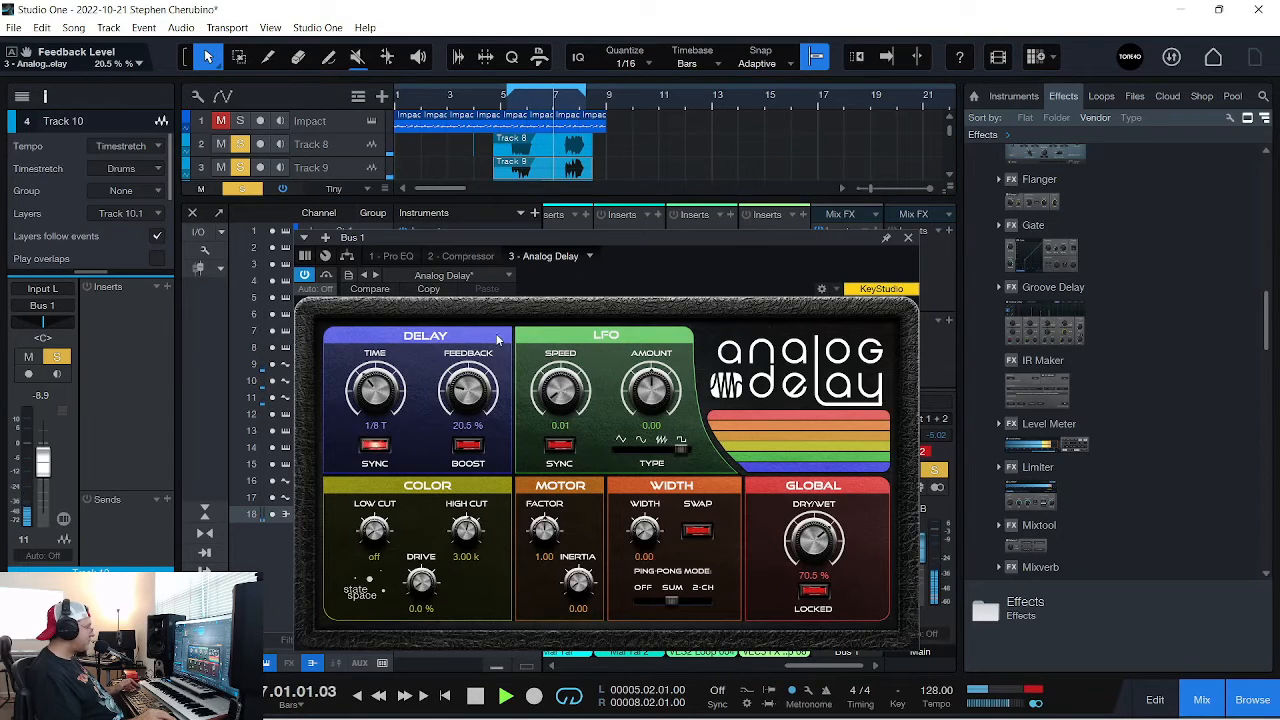
pyautogui.moveTo(378, 392); pyautogui.dragTo(388, 378)
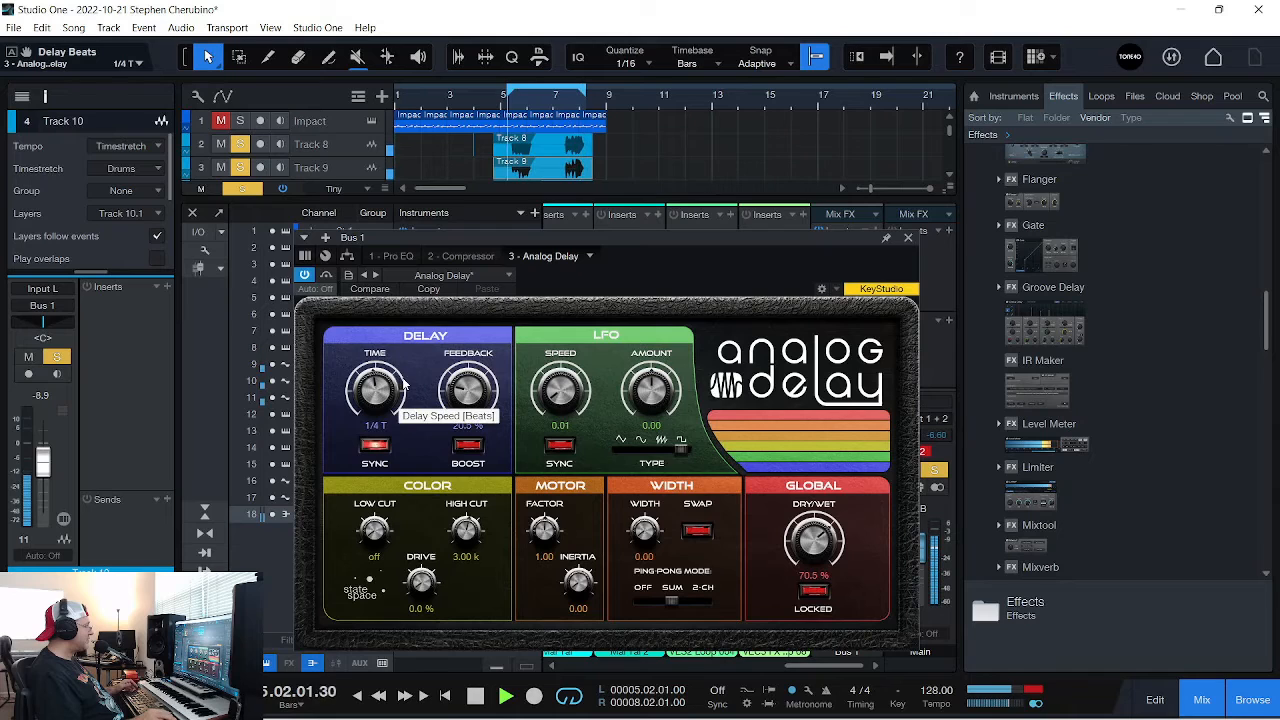
pyautogui.press('space')
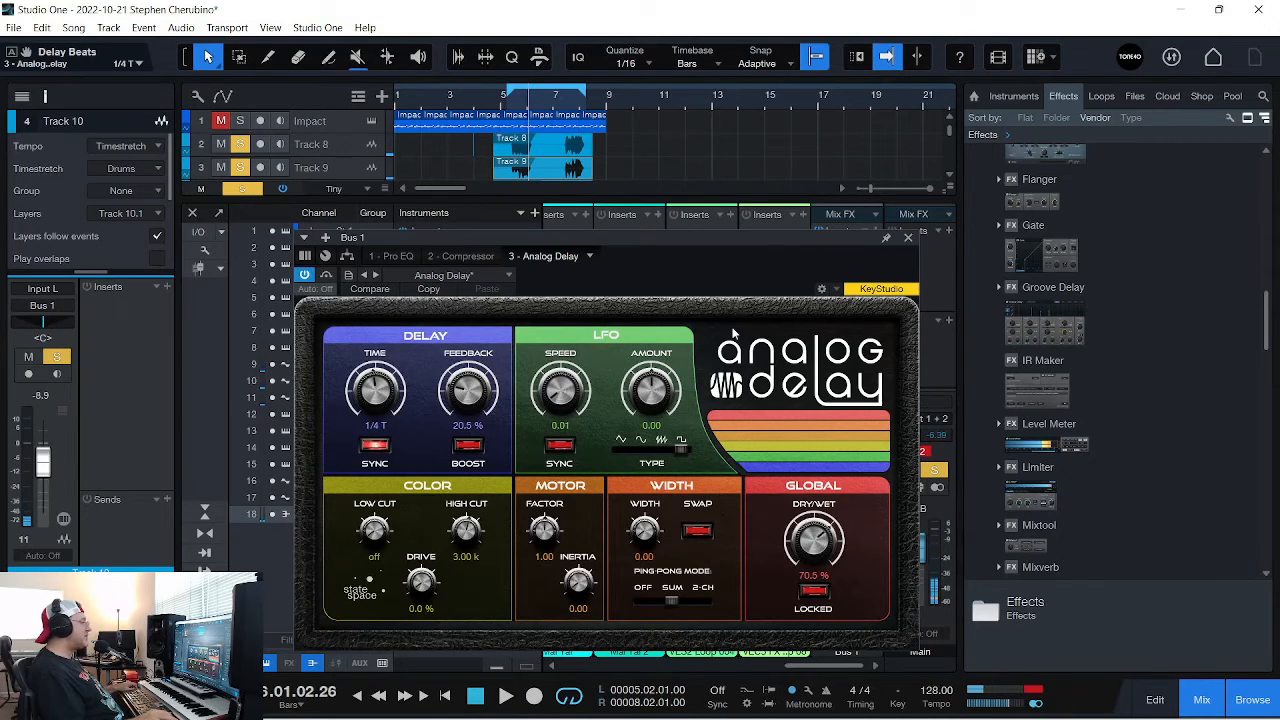
pyautogui.moveTo(734, 254); pyautogui.dragTo(808, 170)
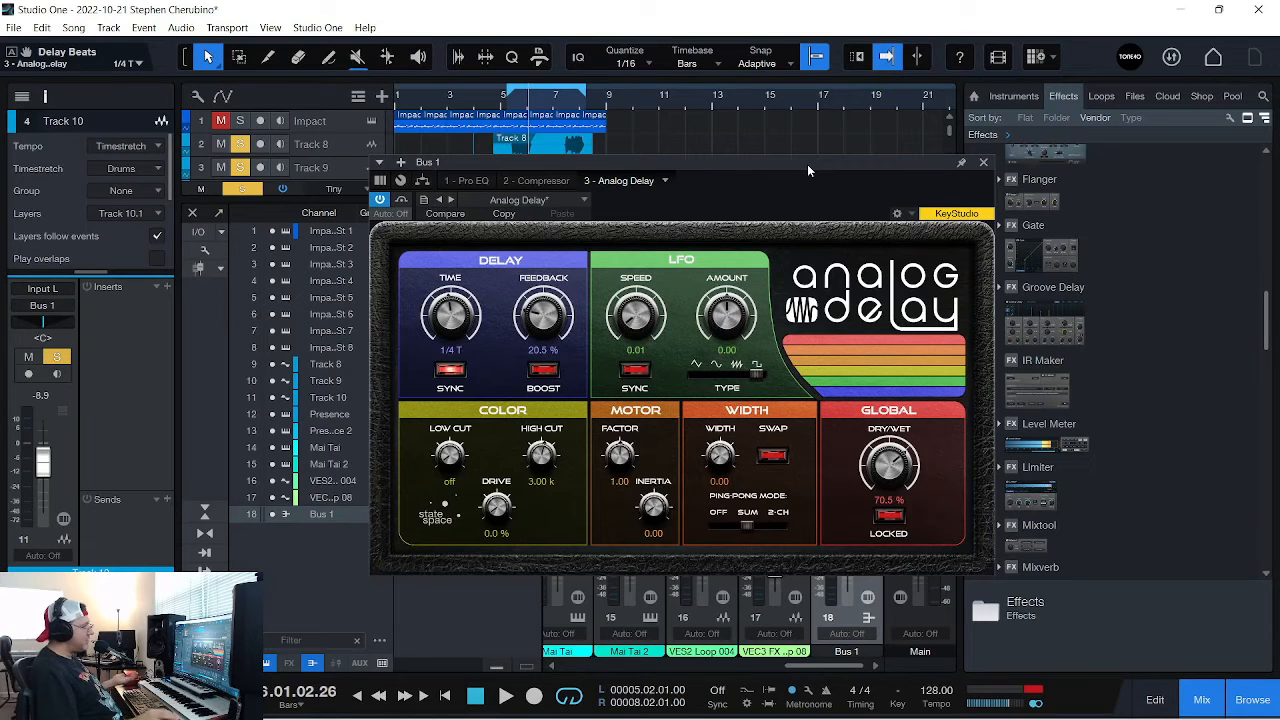
pyautogui.click(982, 162)
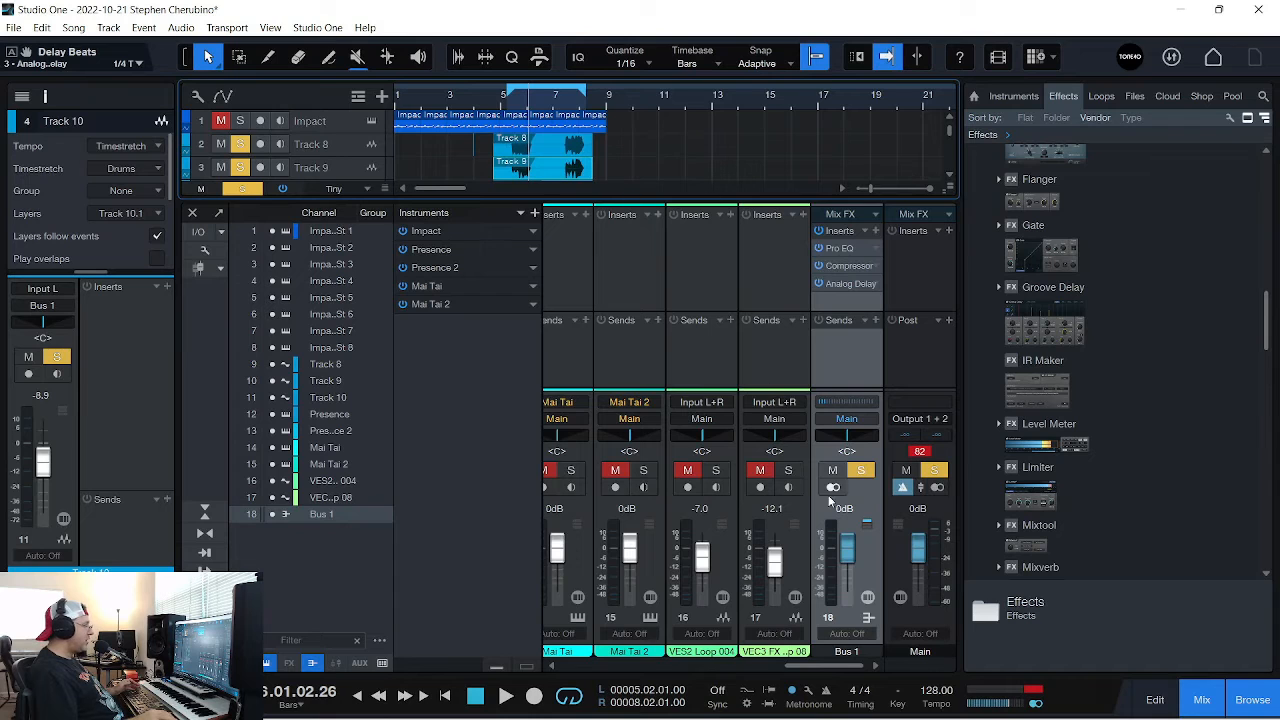
# Return the Analog Delay to 1/8 T time, 0% feedback and 6.5% dry/wet, audition the takes, and close it
pyautogui.click(848, 283)
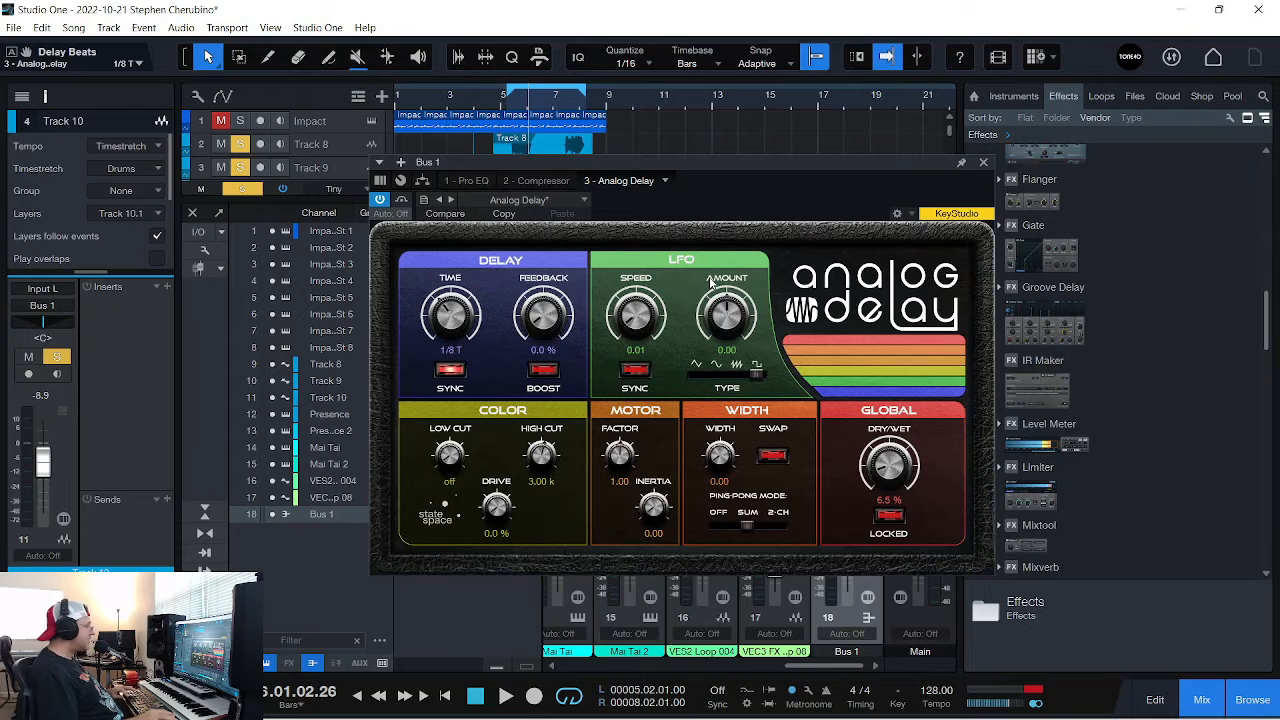
pyautogui.click(566, 98)
pyautogui.press('space')
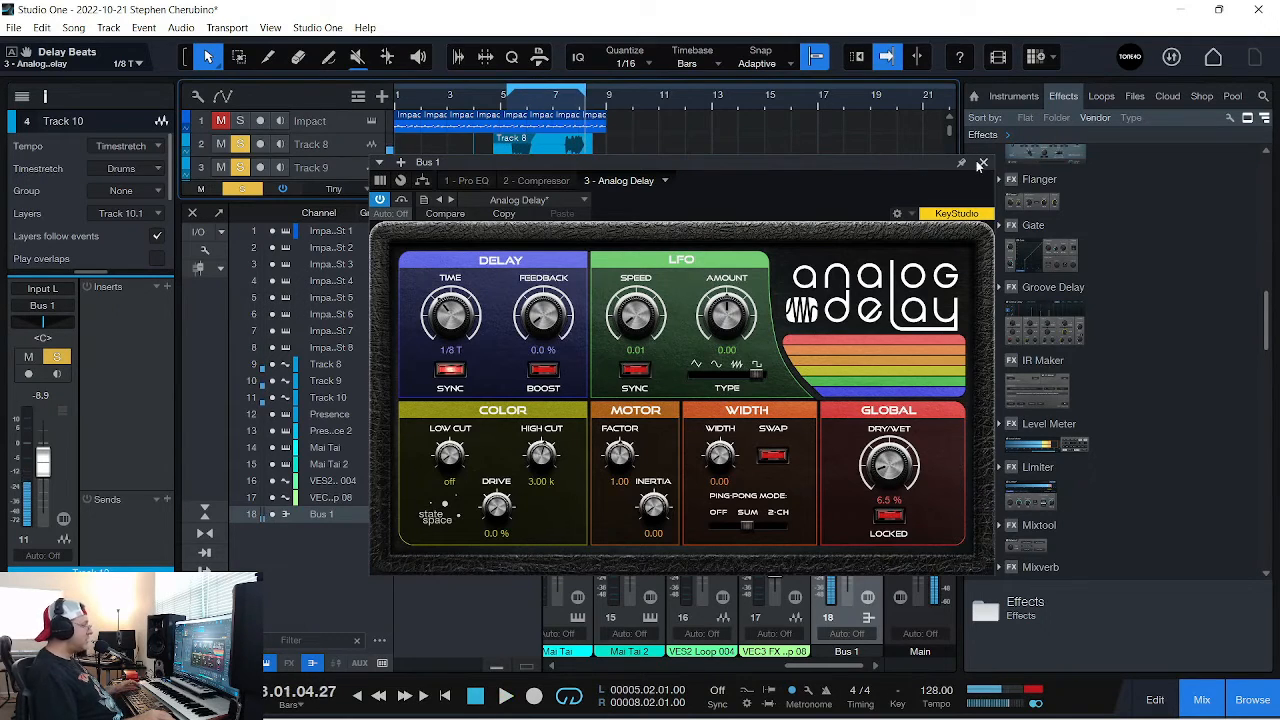
pyautogui.click(983, 162)
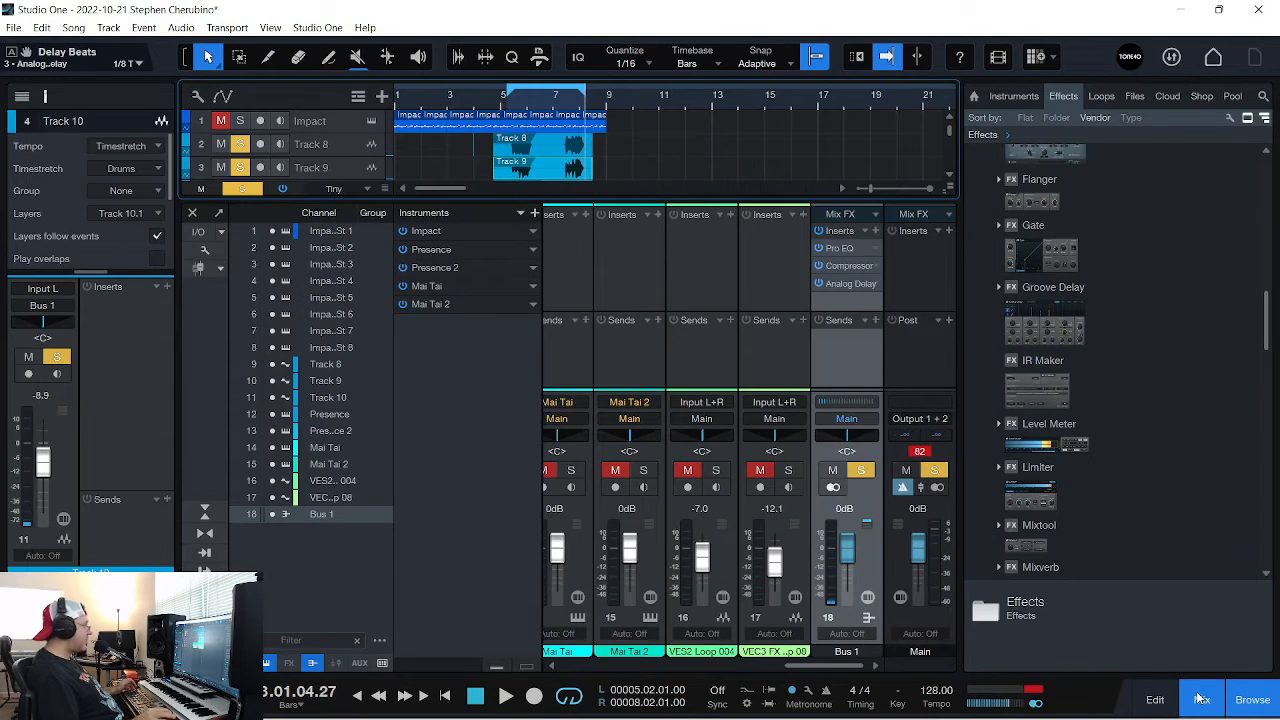
# Hide the mixer, unsolo Tracks 8 to 10, and extend the loop start back to bar 1
pyautogui.press('F3')
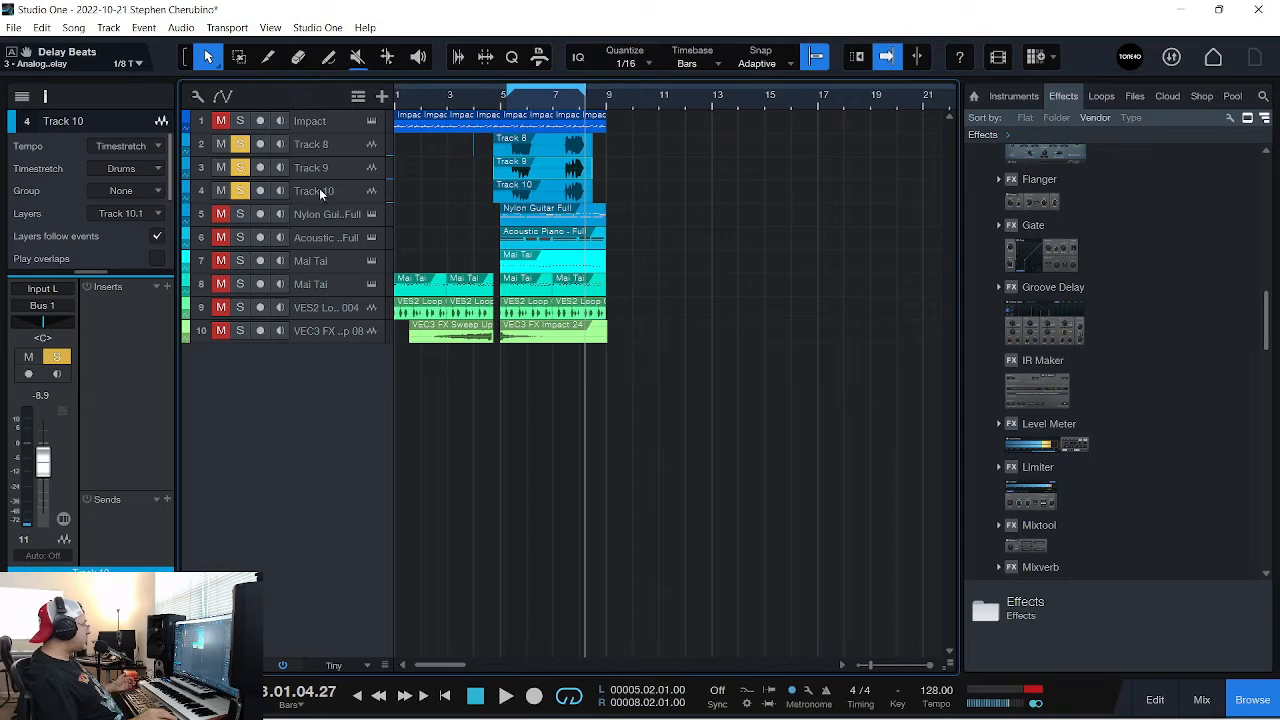
pyautogui.moveTo(244, 150); pyautogui.dragTo(241, 196)
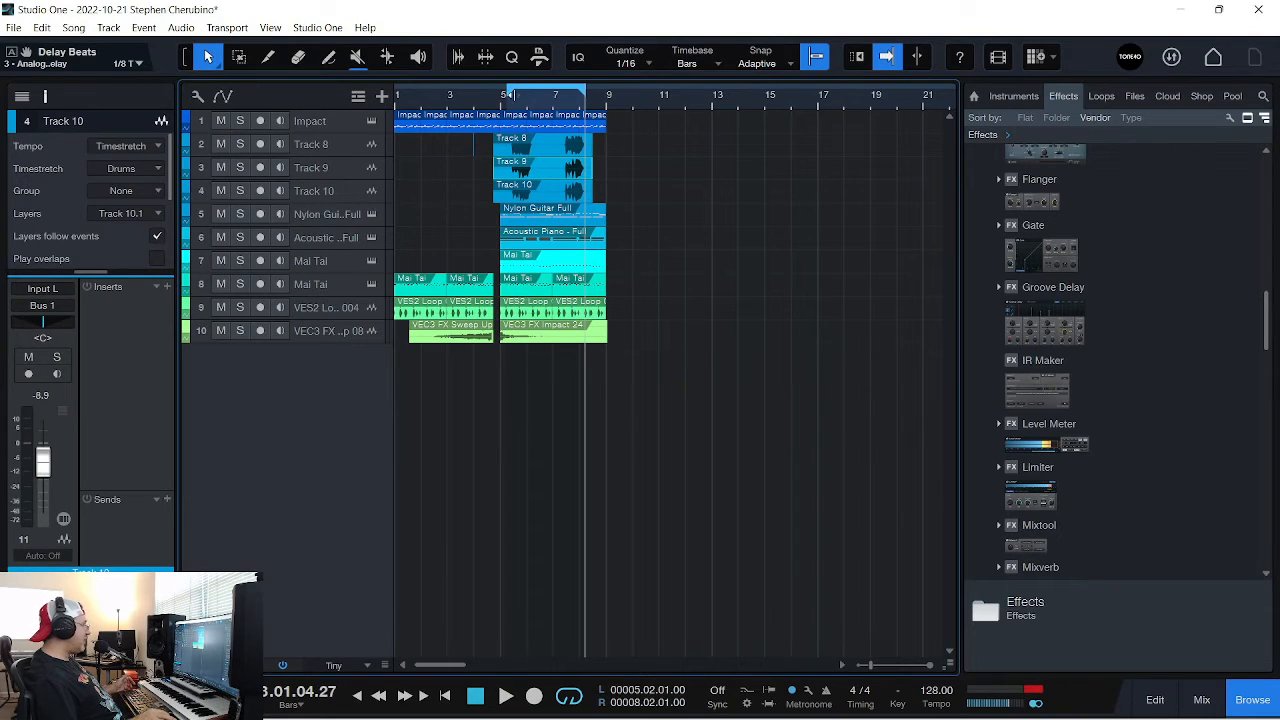
pyautogui.moveTo(502, 92); pyautogui.dragTo(372, 86)
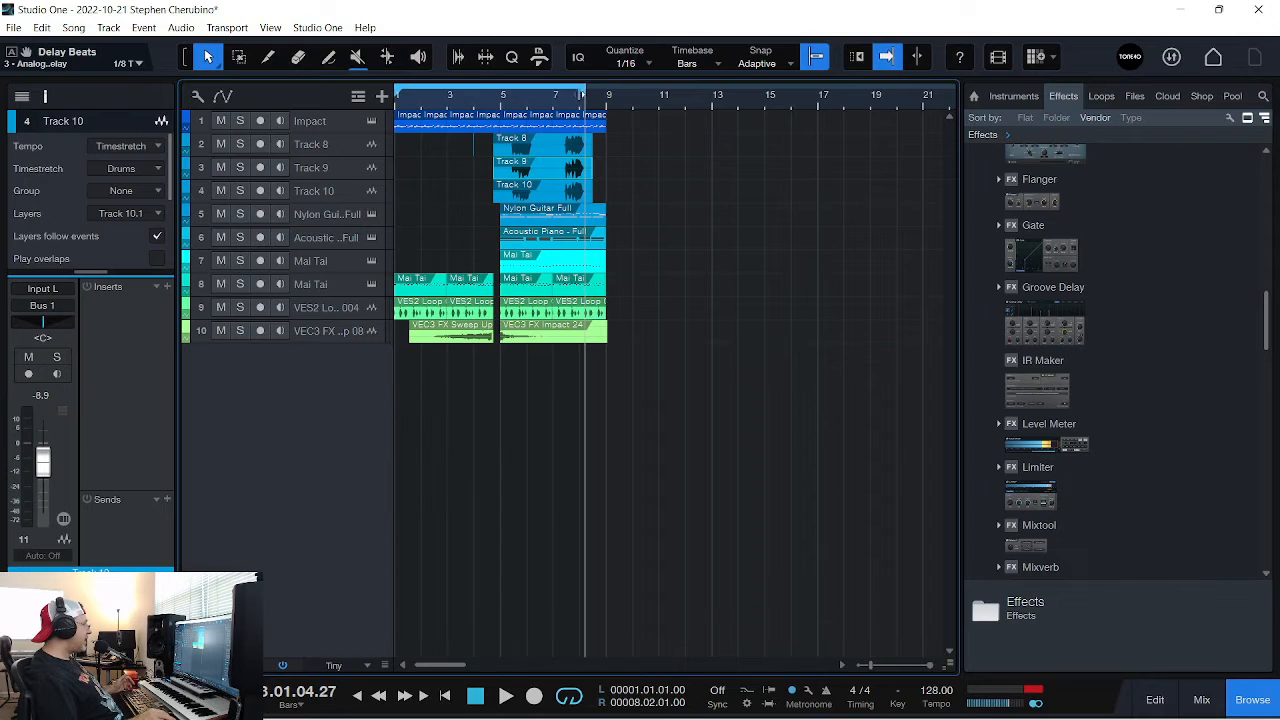
# Extend the loop end to bar 9 and set the Bus 1 volume to +1.7 dB in the mixer during playback
pyautogui.press('space')
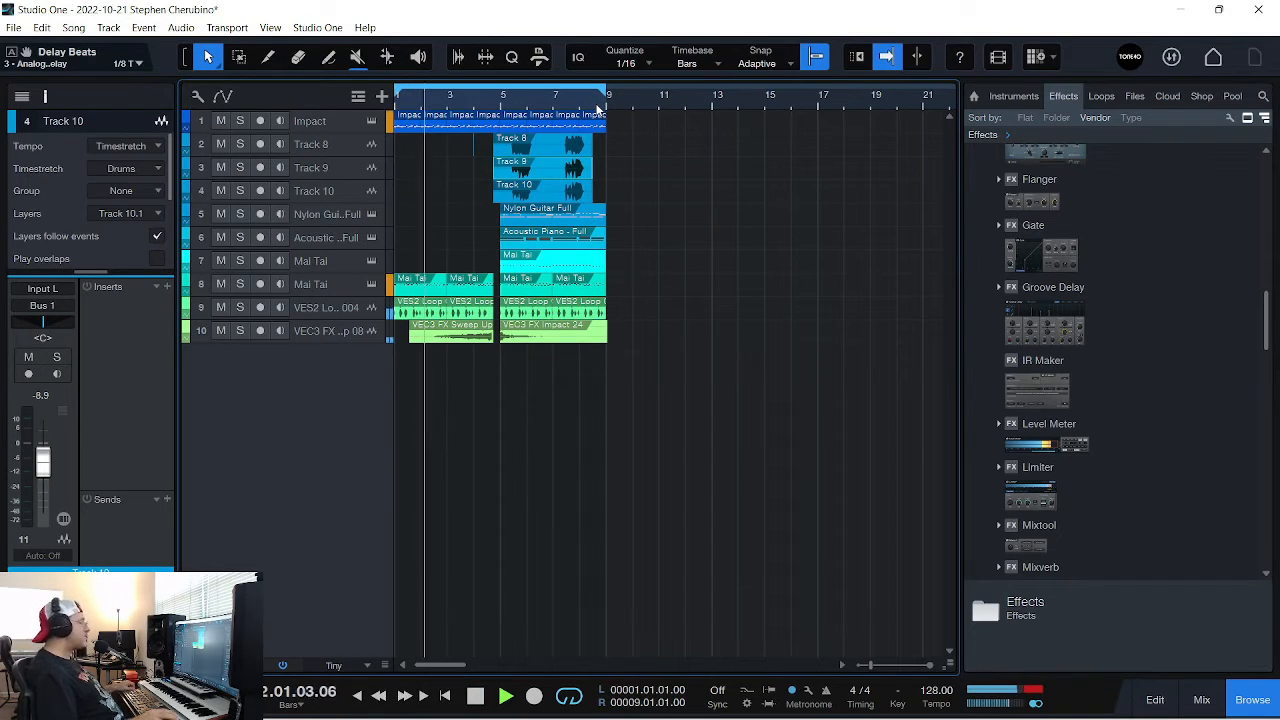
pyautogui.click(483, 148)
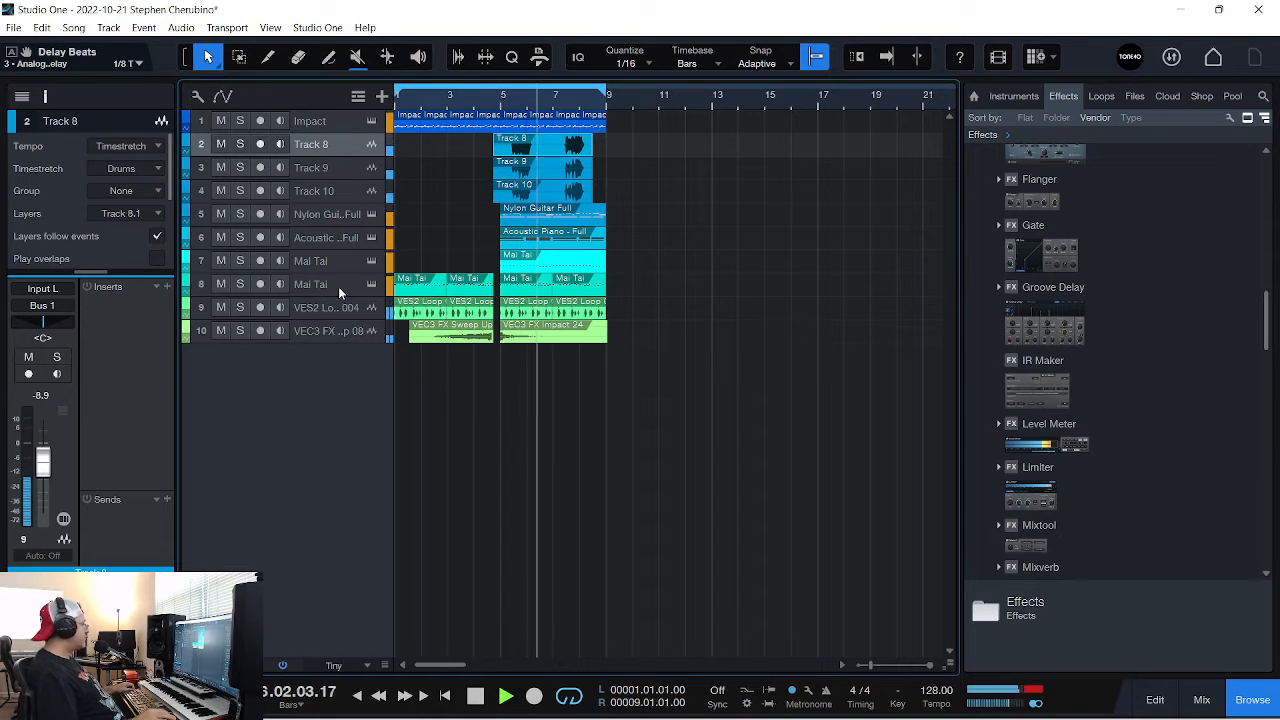
pyautogui.press('F3')
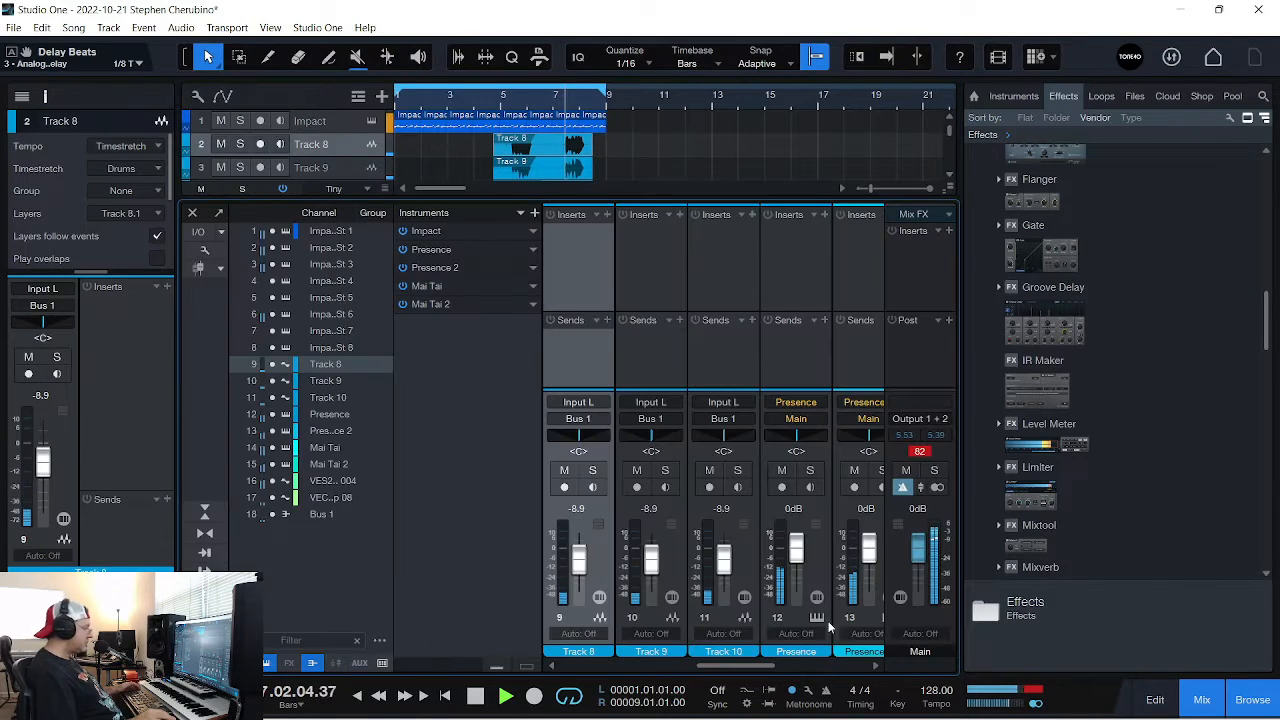
pyautogui.moveTo(742, 672); pyautogui.dragTo(800, 682)
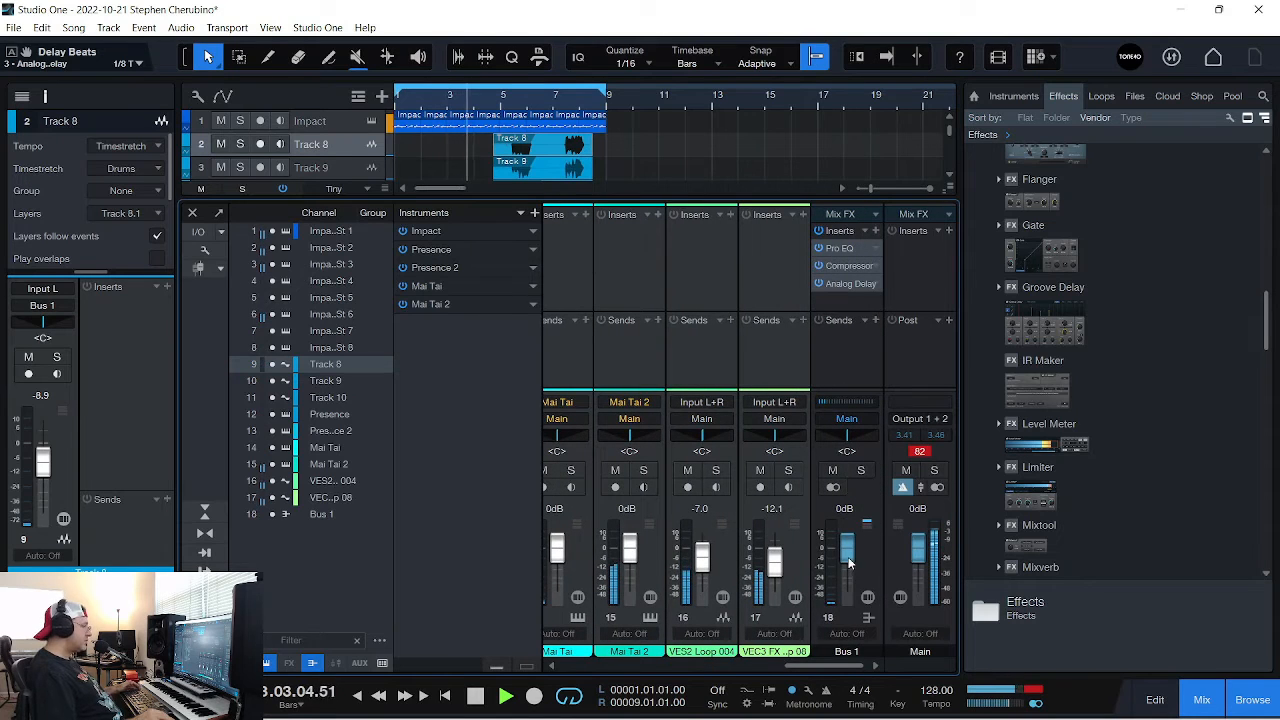
pyautogui.moveTo(850, 562); pyautogui.dragTo(845, 555)
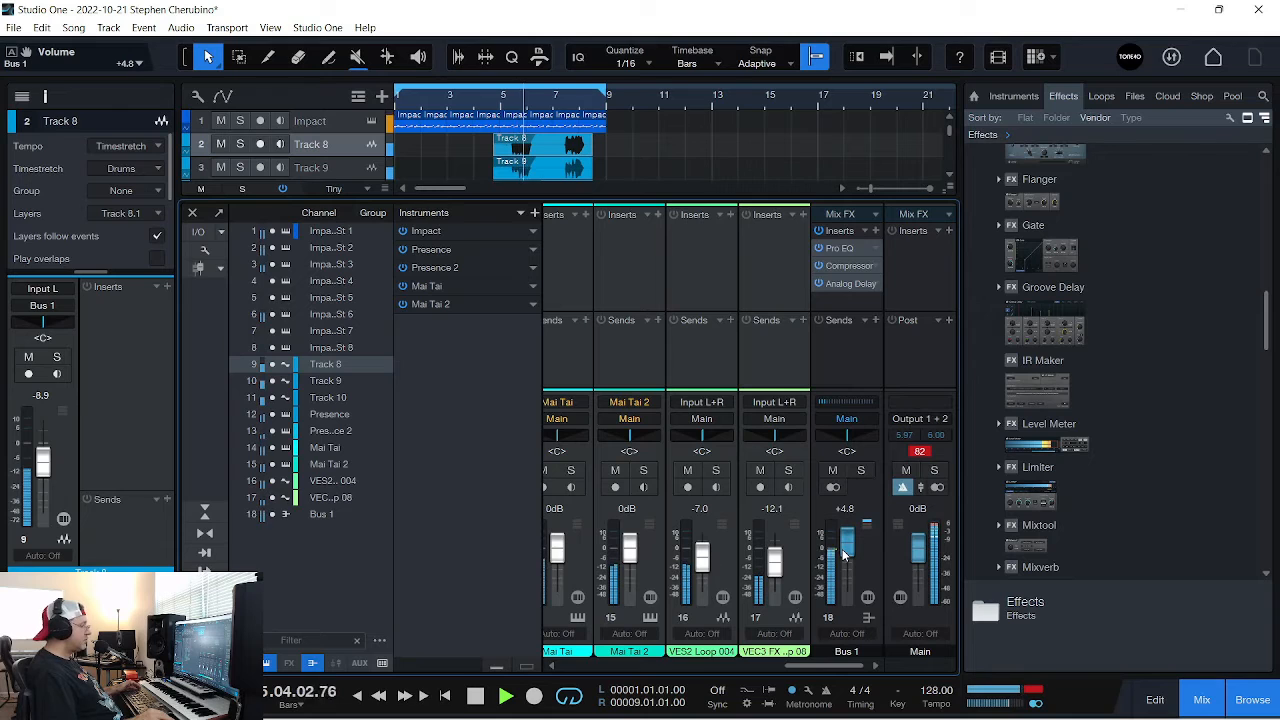
pyautogui.moveTo(845, 555); pyautogui.dragTo(843, 560)
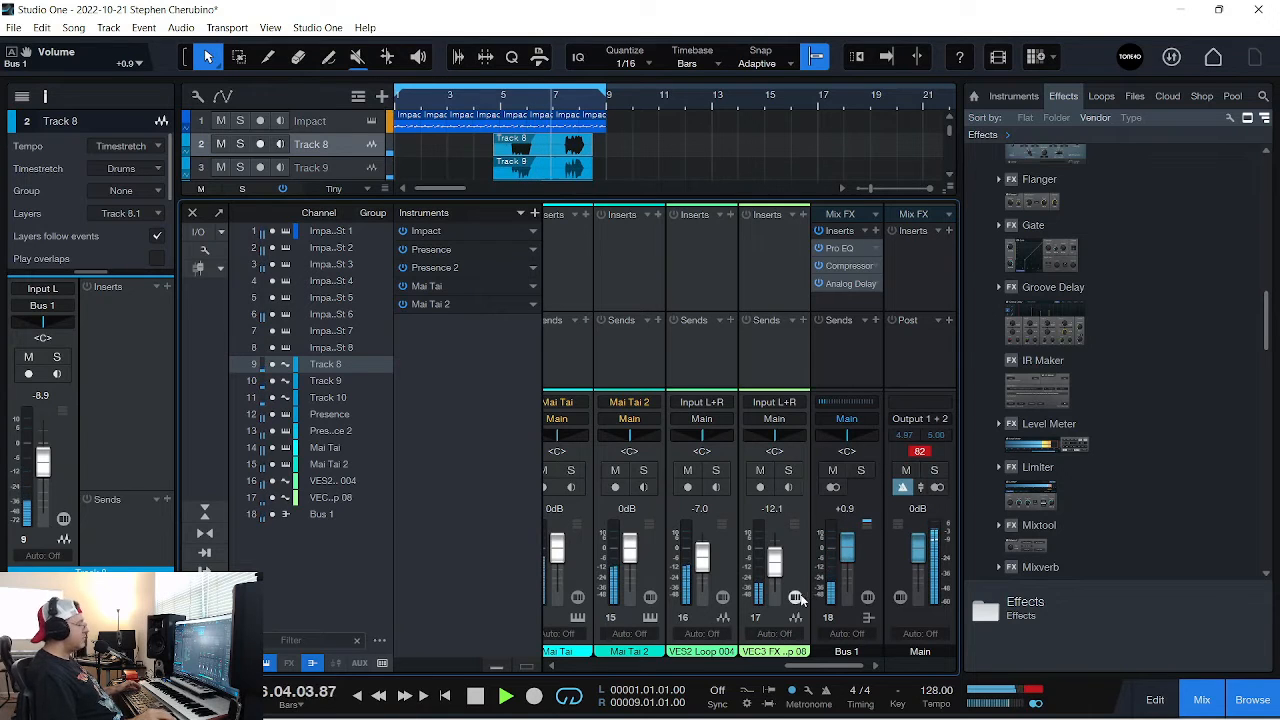
pyautogui.moveTo(847, 552); pyautogui.dragTo(848, 549)
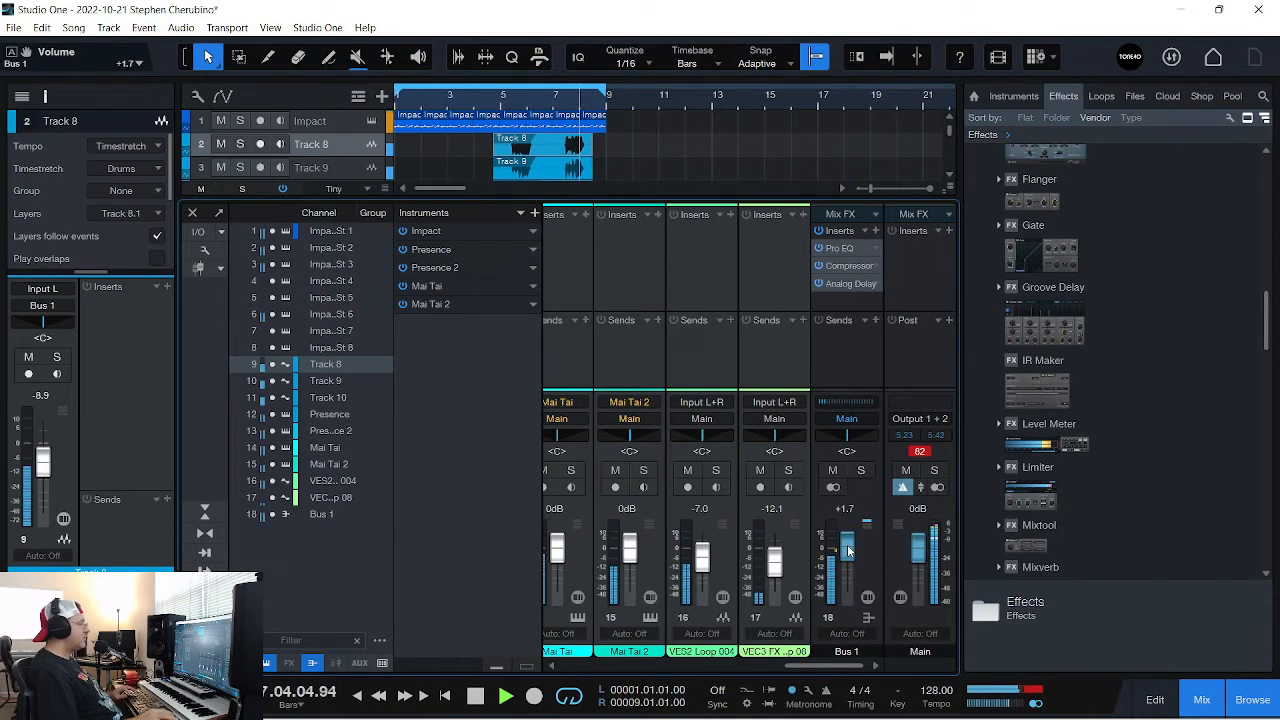
pyautogui.press('space')
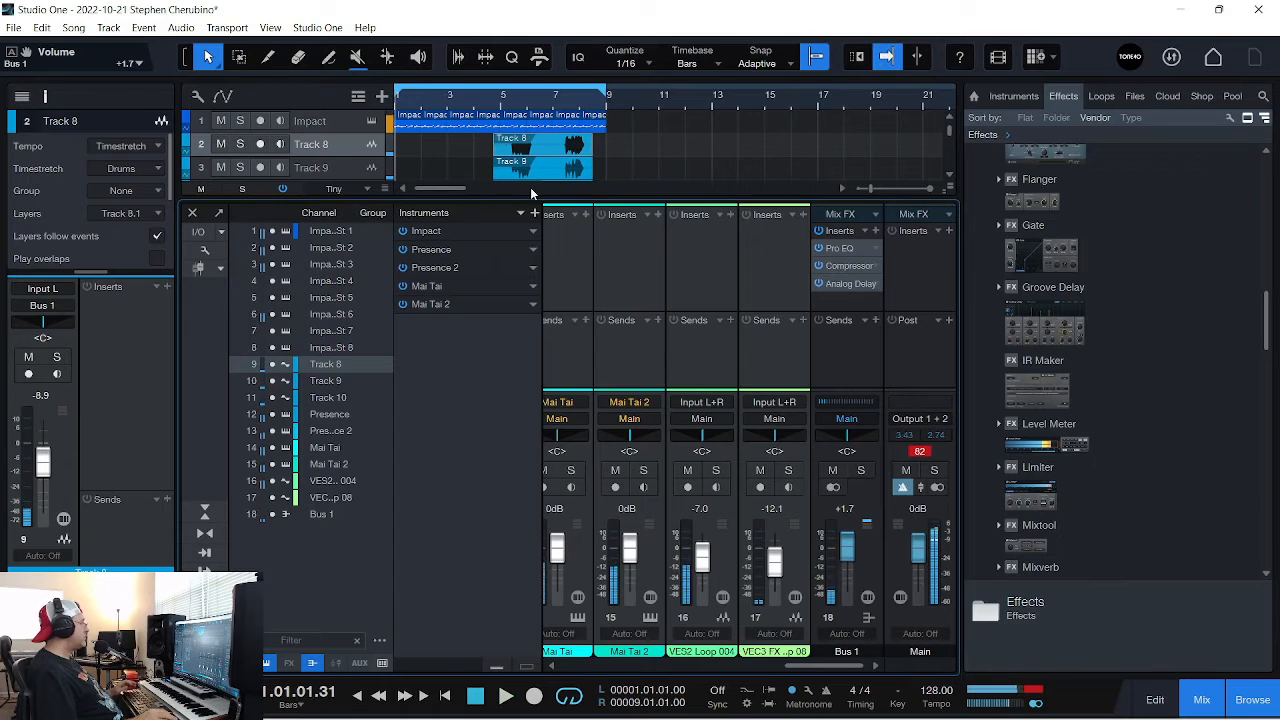
# Shrink the mixer to reveal more arrangement tracks, solo the Mai Tai on track 8, and audition it briefly
pyautogui.moveTo(422, 201); pyautogui.dragTo(394, 540)
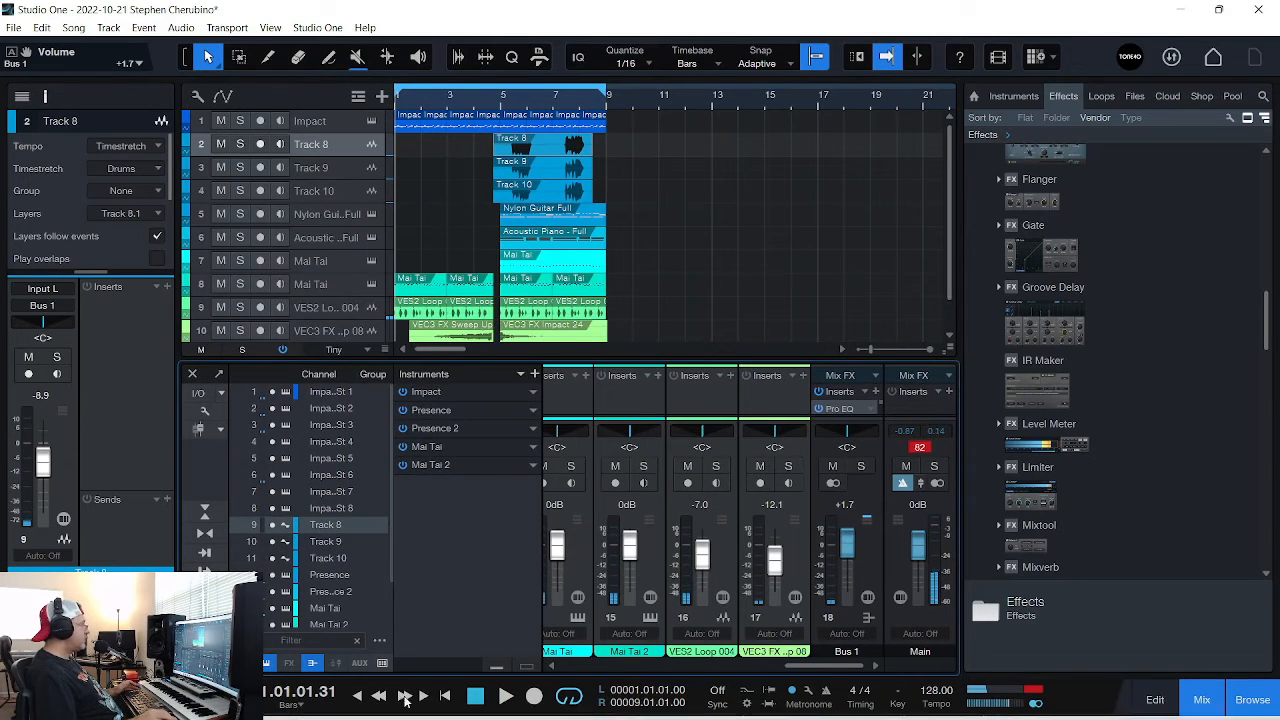
pyautogui.scroll(-2, 677, 200)
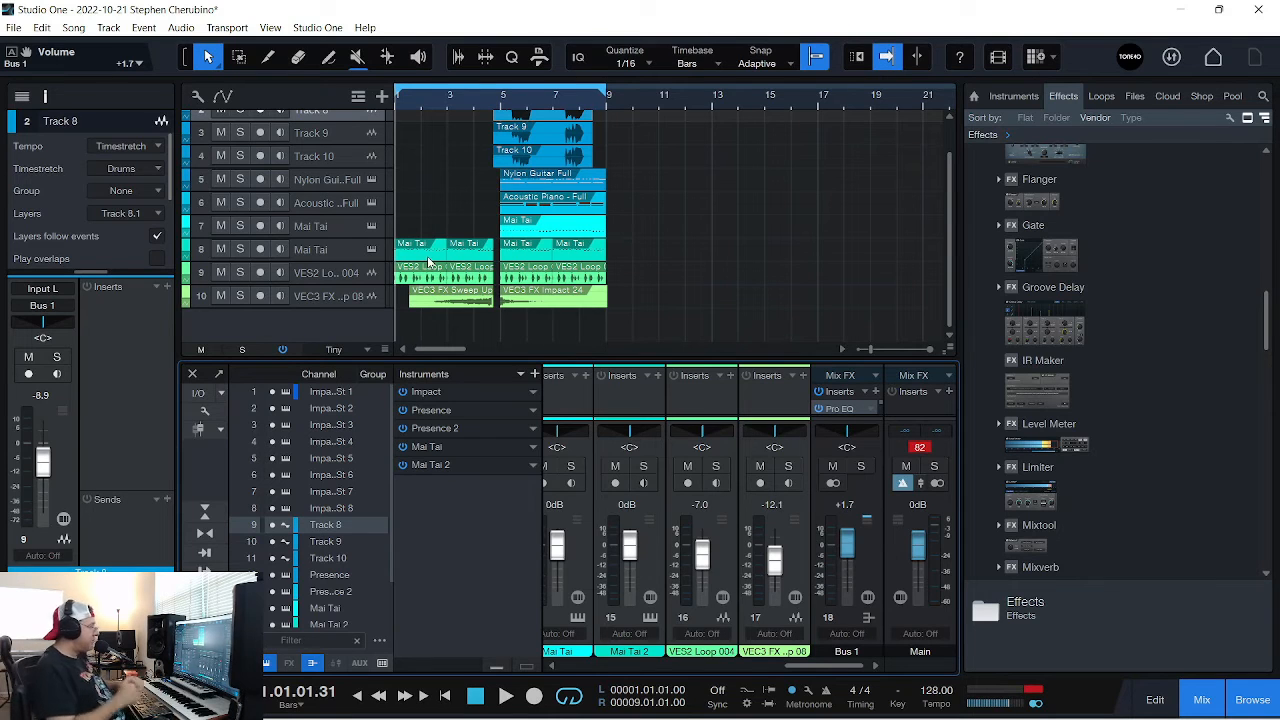
pyautogui.click(241, 249)
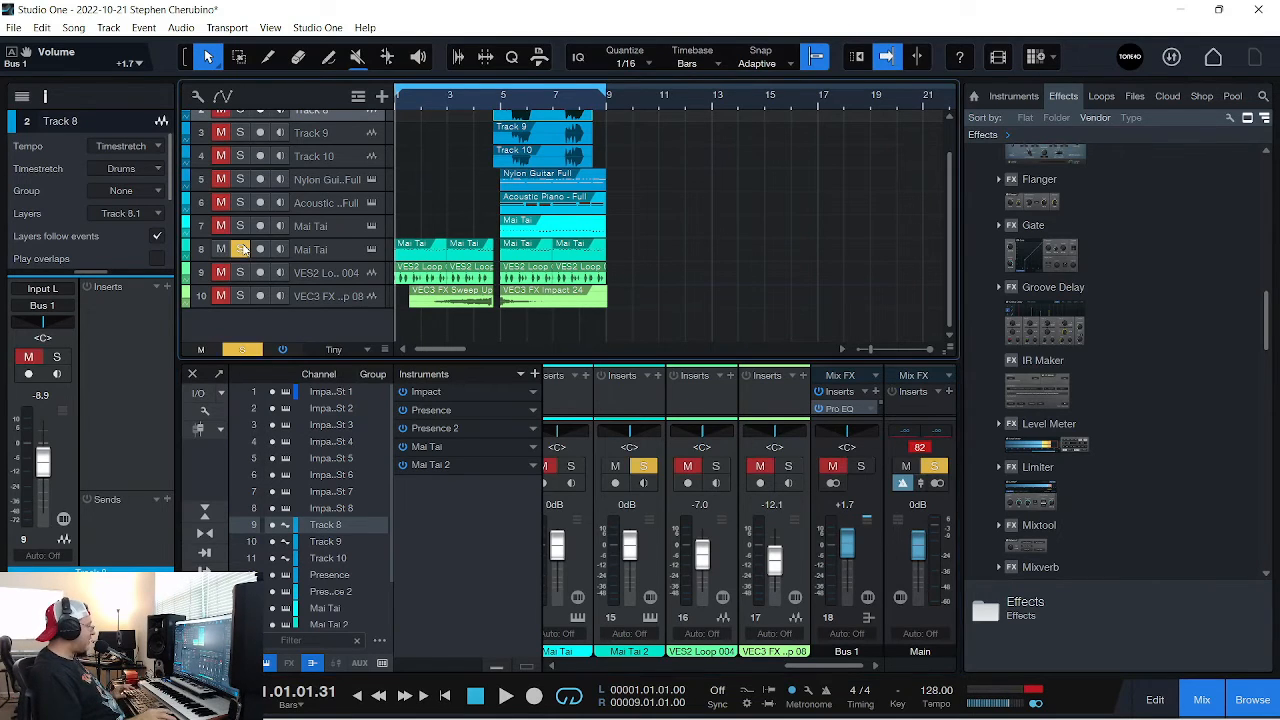
pyautogui.press('space')
pyautogui.press('space')
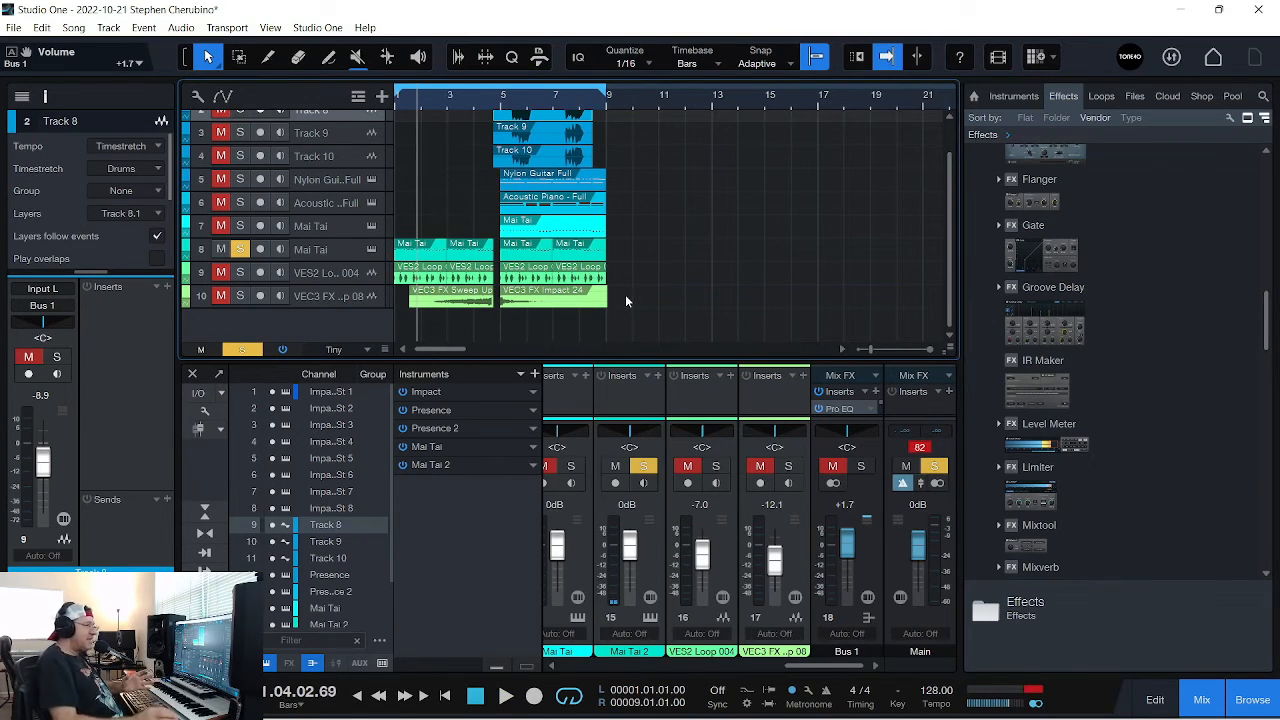
# Insert the PreSonus Ampire effect on the Mai Tai instrument on track 7
pyautogui.scroll(10, 1042, 191)
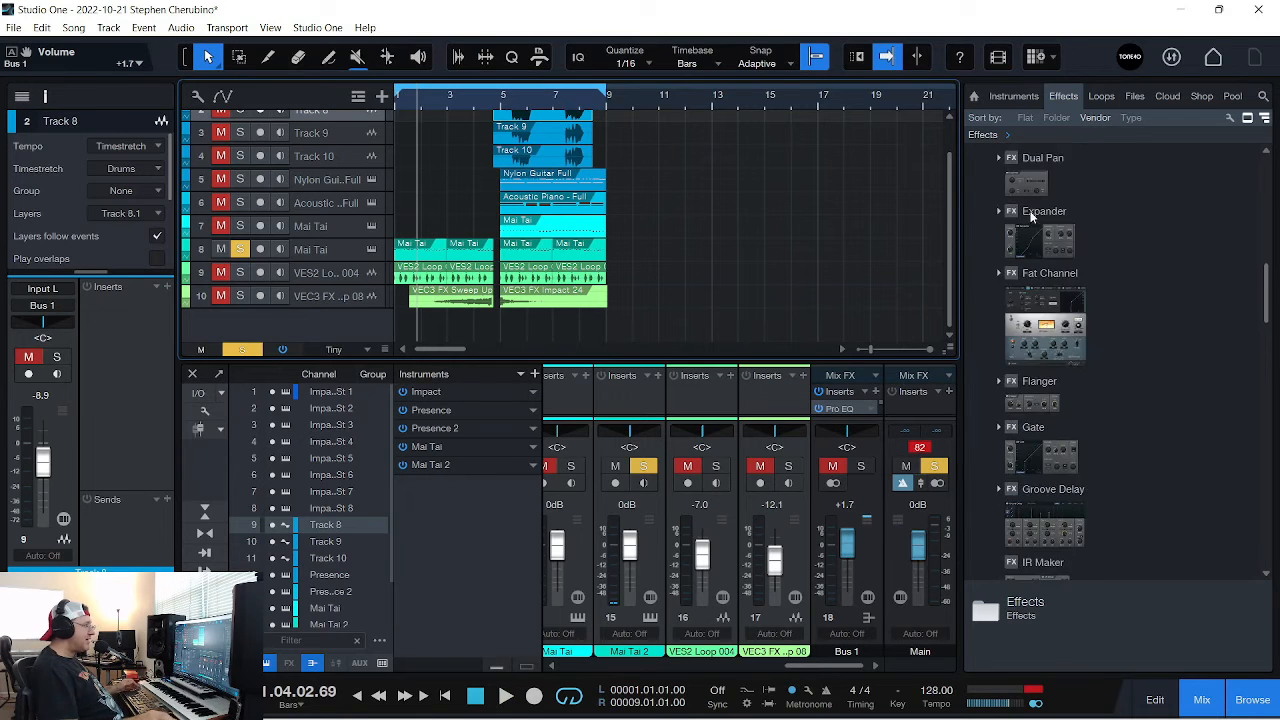
pyautogui.scroll(5, 1047, 165)
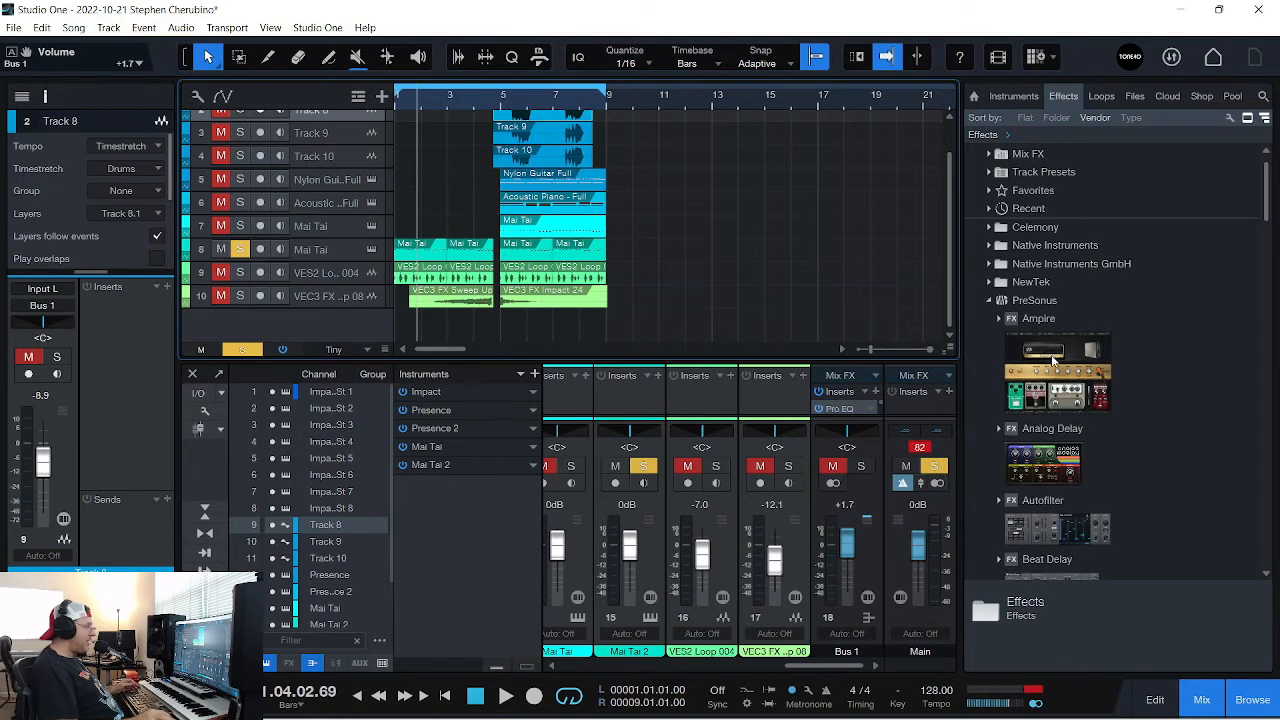
pyautogui.moveTo(1050, 353); pyautogui.dragTo(355, 244)
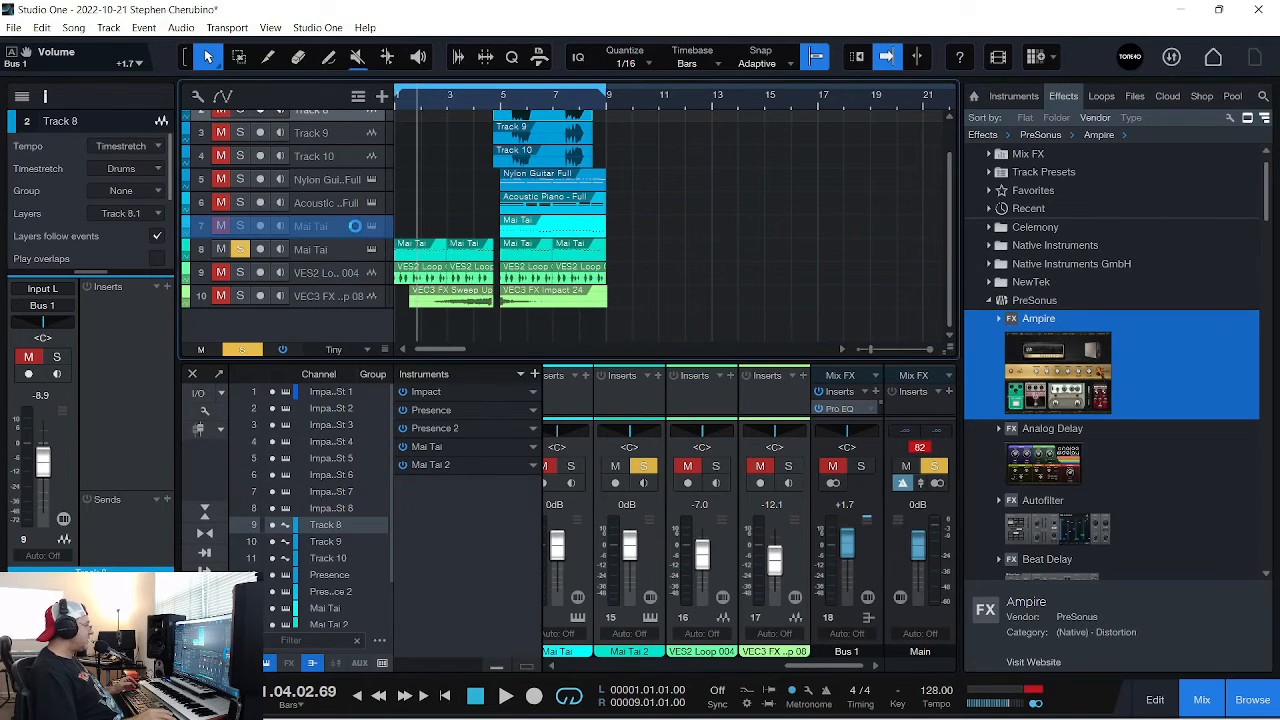
pyautogui.moveTo(667, 161); pyautogui.dragTo(534, 119)
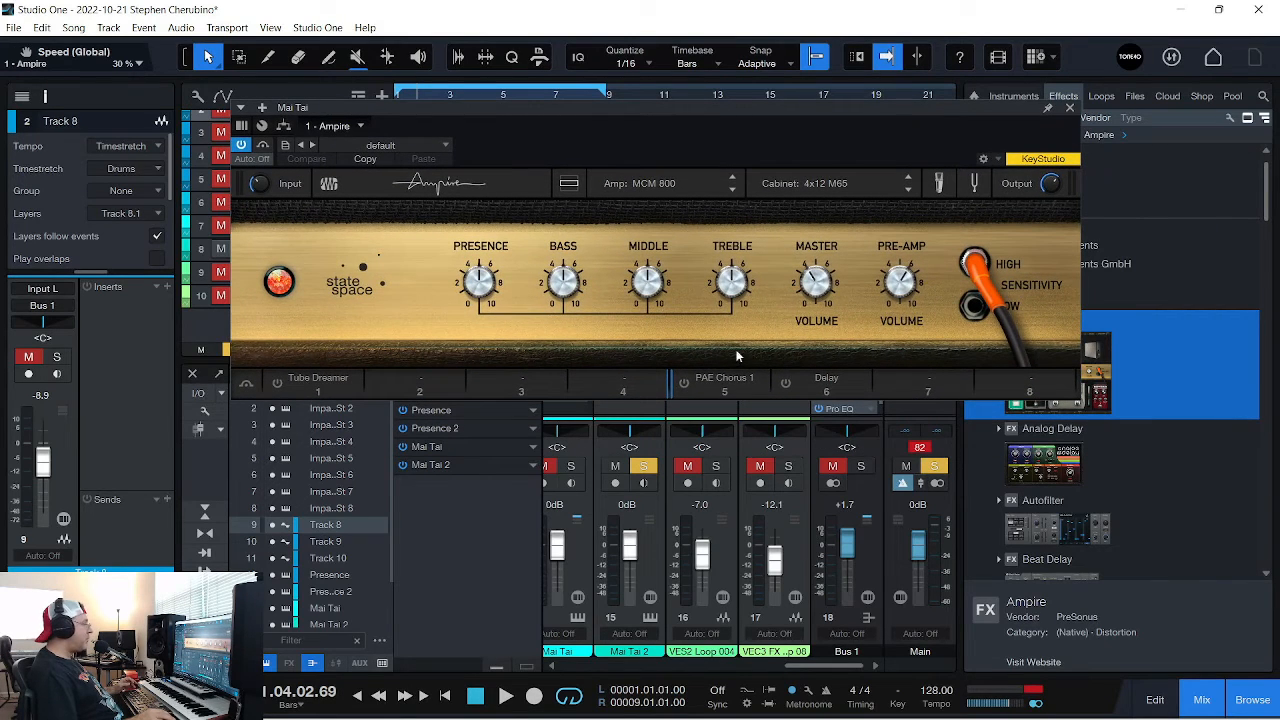
# Expand the Ampire view to show its effect pedals, amp and cabinet, keeping the arrangement in view
pyautogui.click(569, 184)
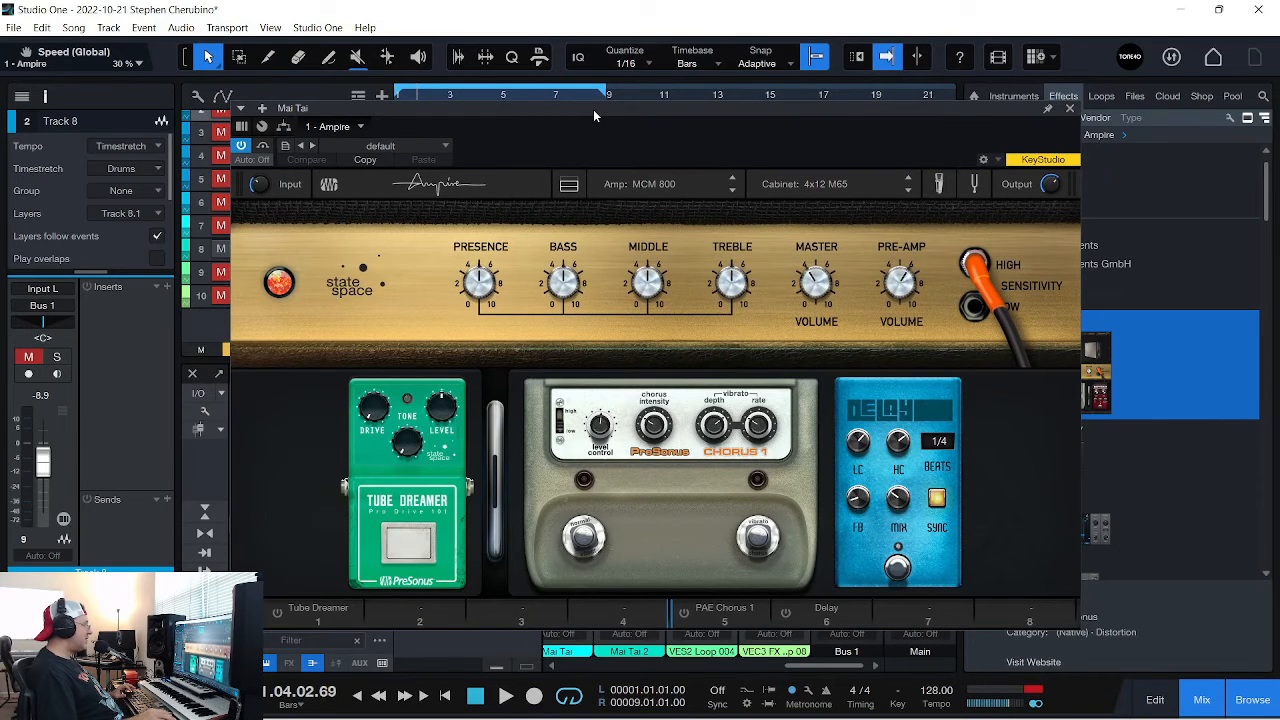
pyautogui.moveTo(593, 109); pyautogui.dragTo(607, 175)
pyautogui.click(587, 252)
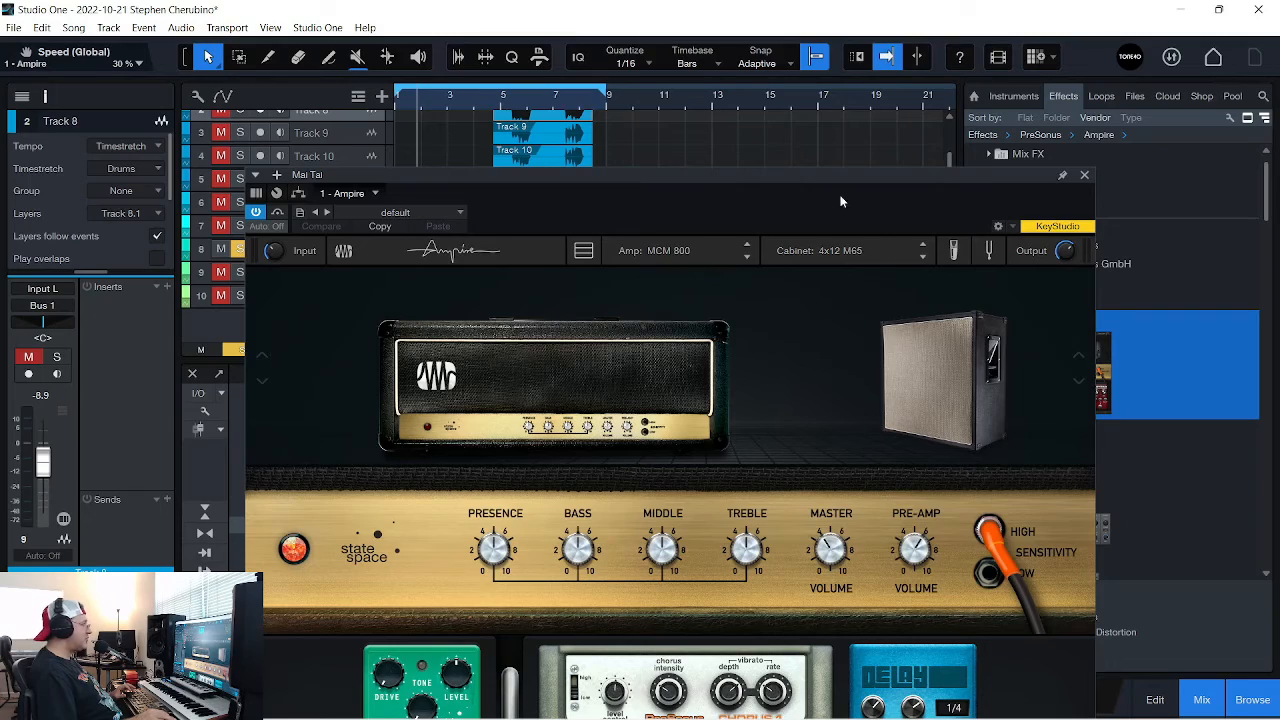
pyautogui.moveTo(840, 201); pyautogui.dragTo(958, 319)
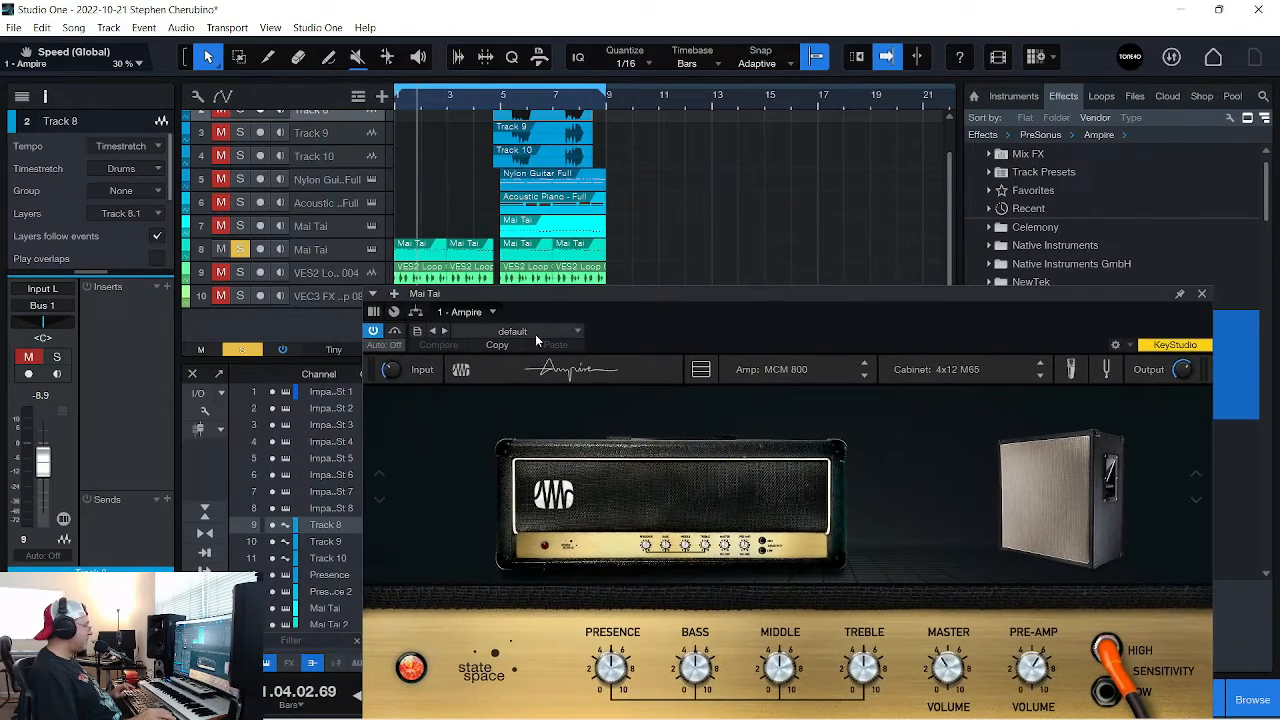
pyautogui.moveTo(637, 300); pyautogui.dragTo(700, 213)
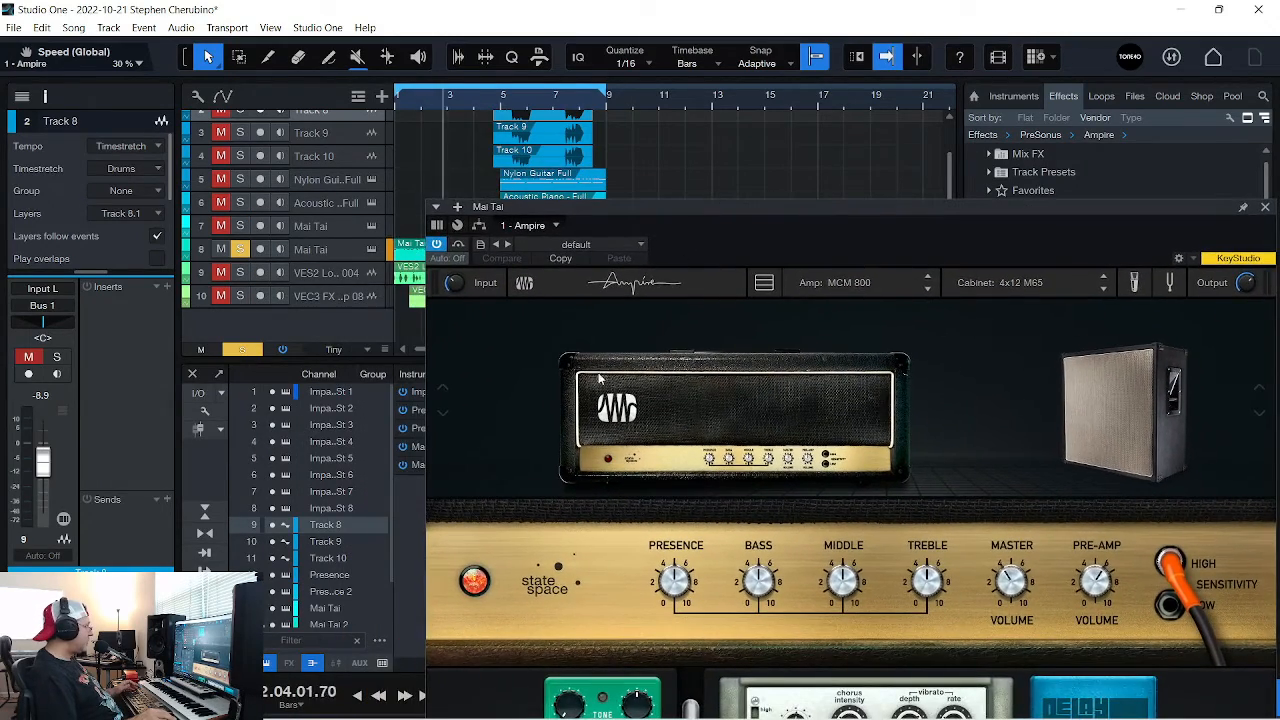
# Compare playback with Ampire bypassed and active, change its preset from Bass Buried to Bass Throat, and close it
pyautogui.click(437, 245)
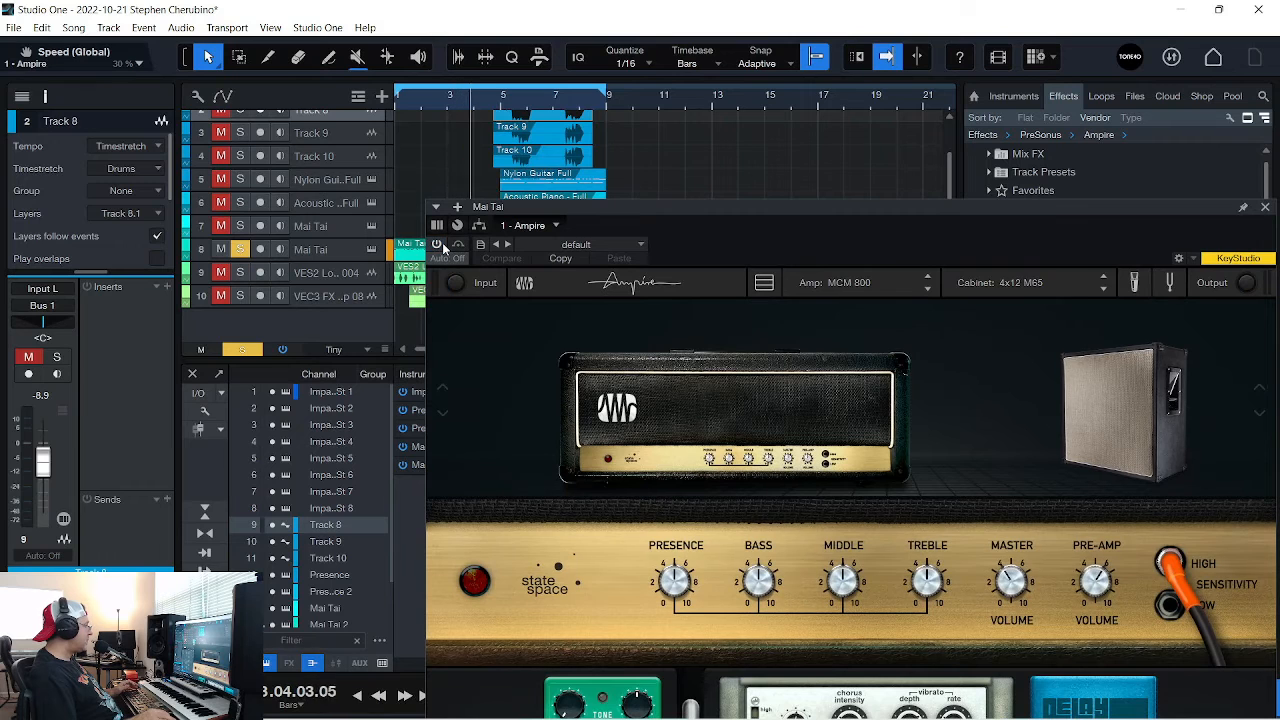
pyautogui.click(439, 245)
pyautogui.moveTo(659, 212); pyautogui.dragTo(619, 149)
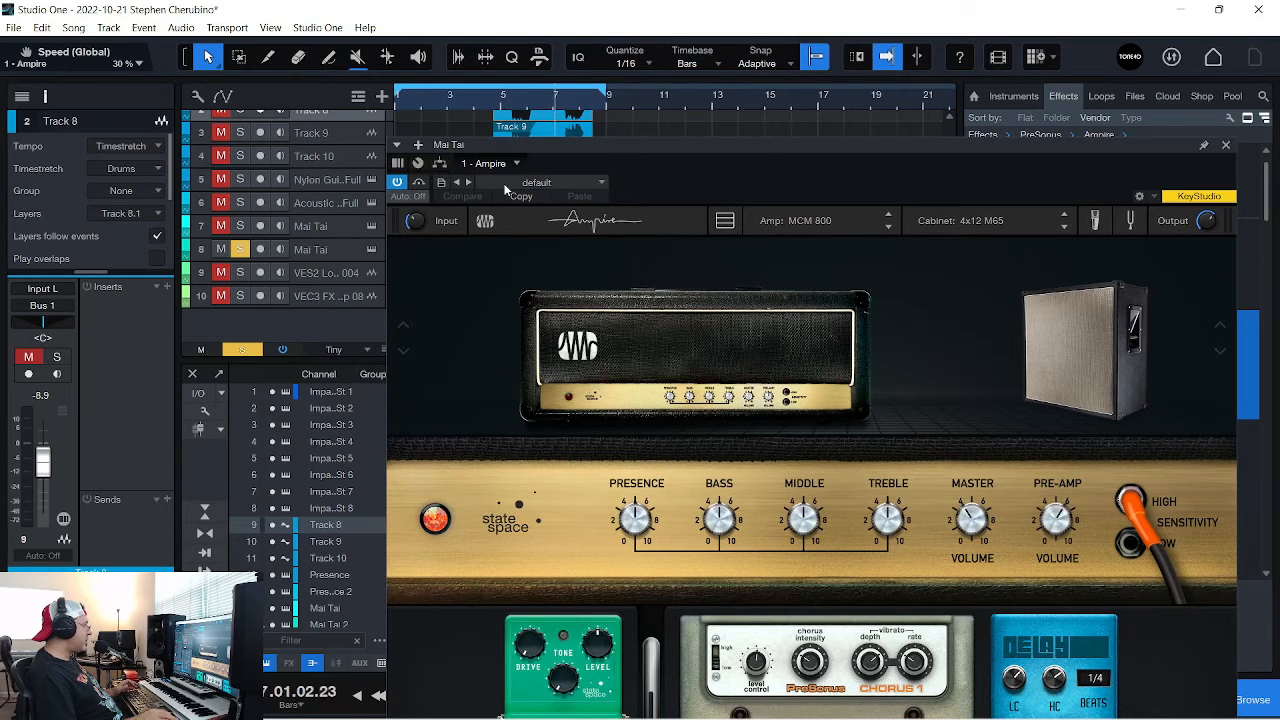
pyautogui.click(467, 182)
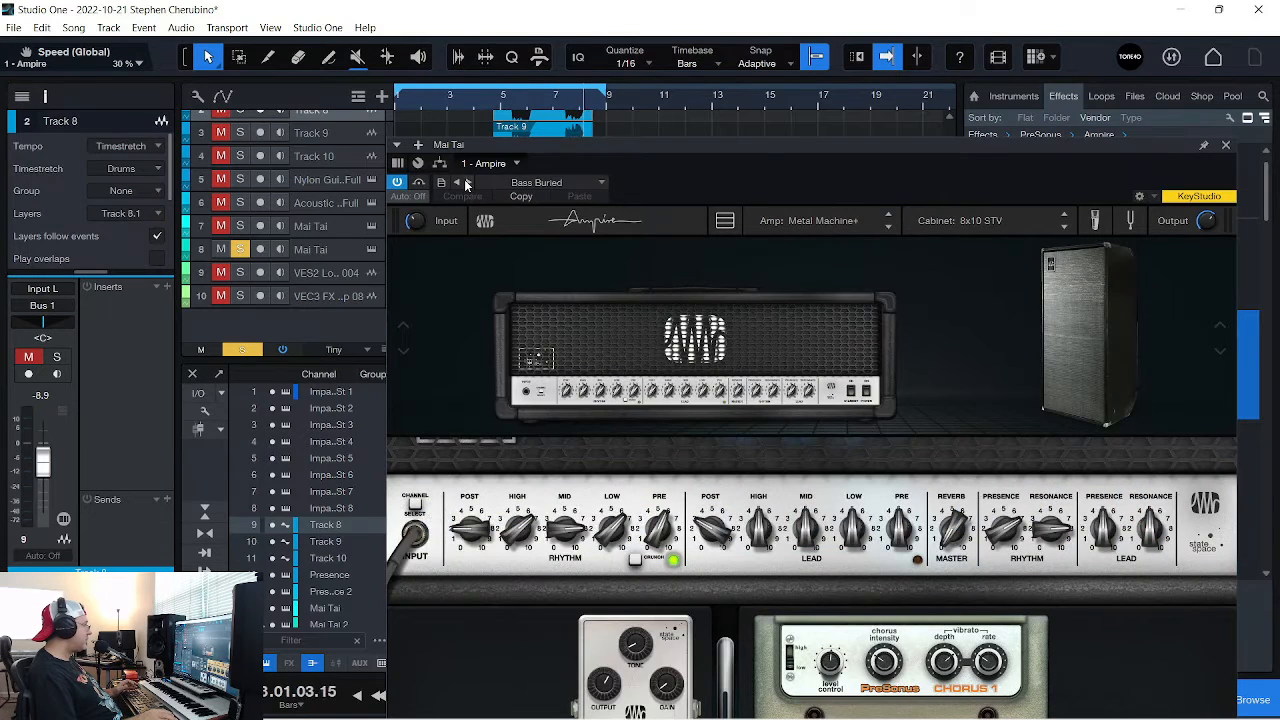
pyautogui.click(467, 182)
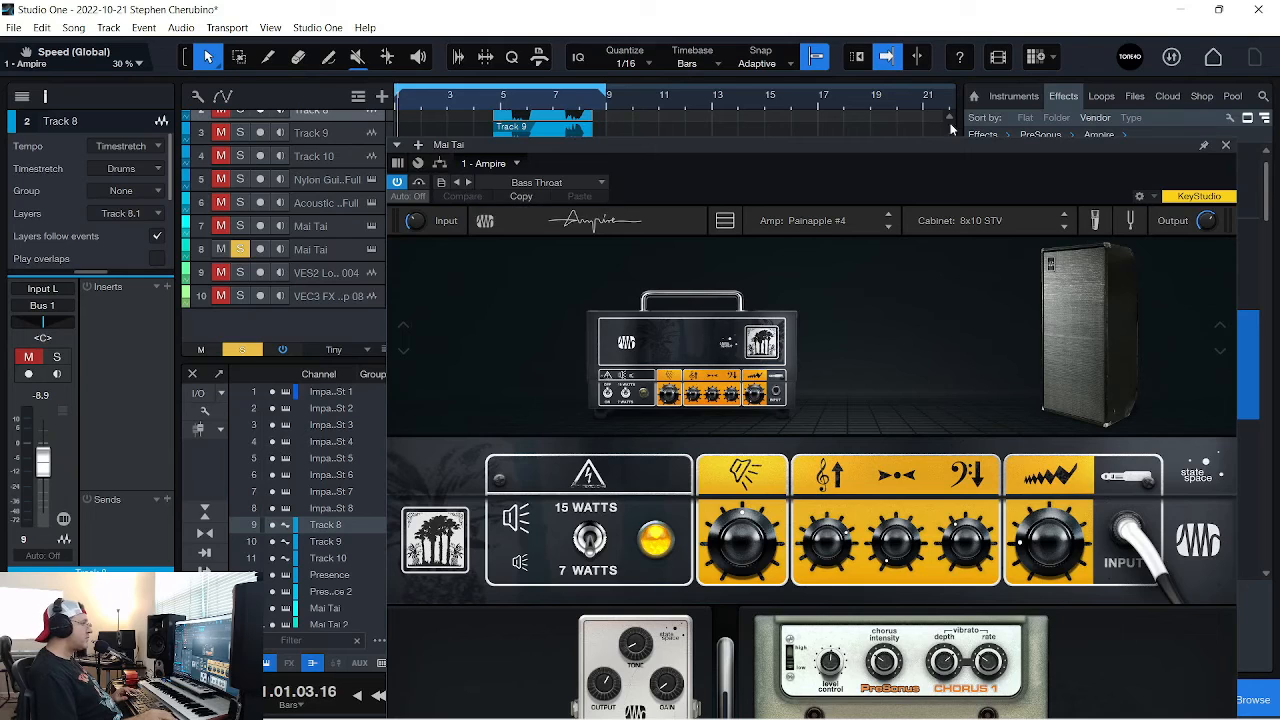
pyautogui.click(1225, 145)
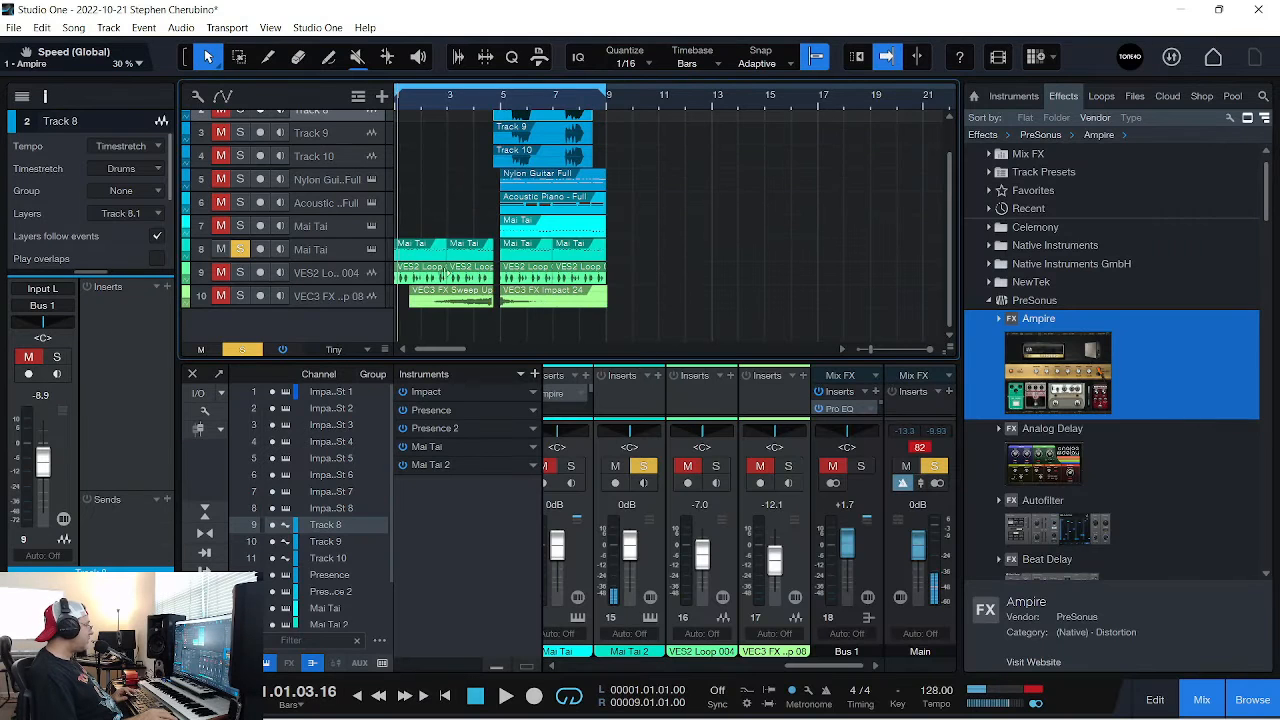
# Select the Mai Tai on track 8, insert Ampire on its channel, and place the effect window beside the track list
pyautogui.click(345, 254)
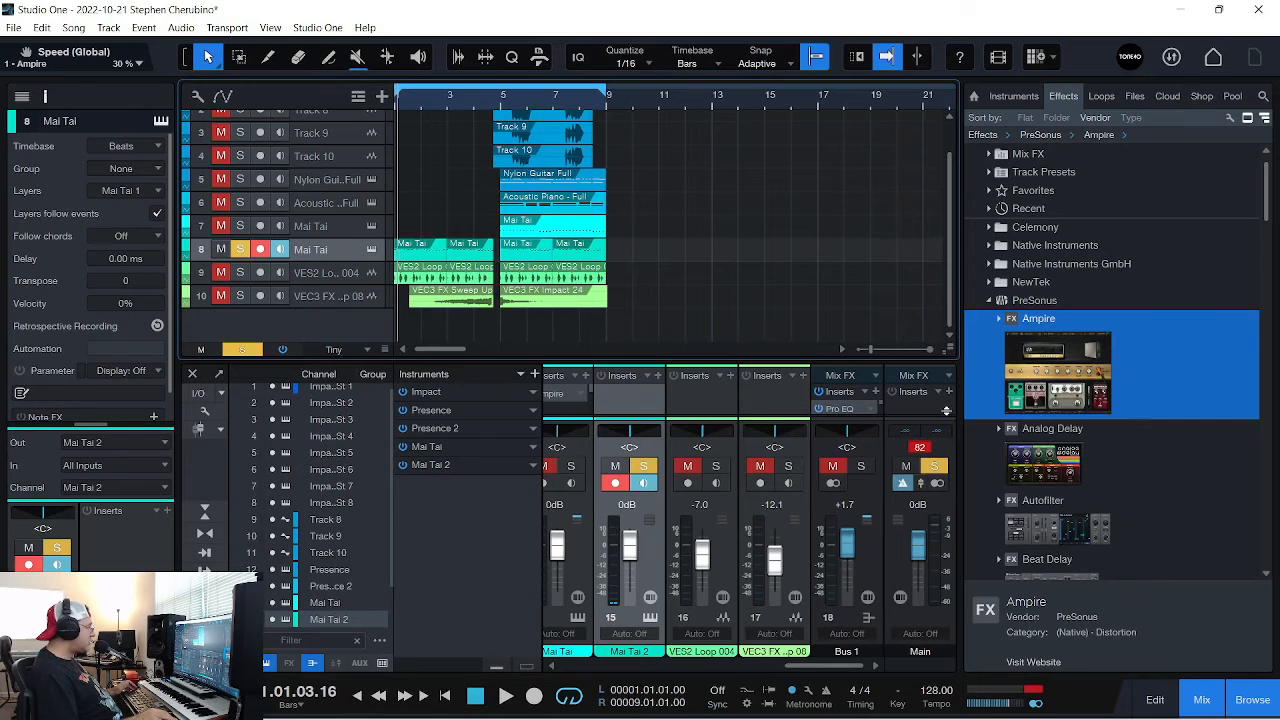
pyautogui.moveTo(1040, 370); pyautogui.dragTo(110, 525)
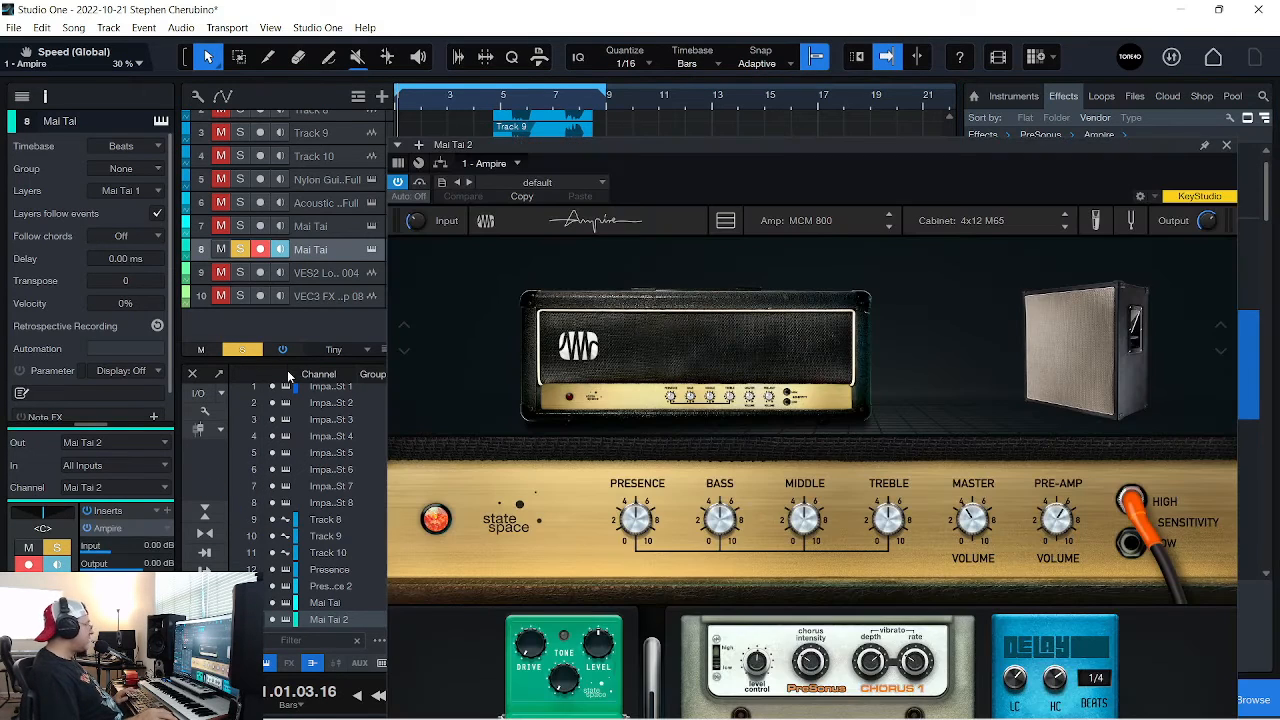
pyautogui.moveTo(536, 151); pyautogui.dragTo(502, 39)
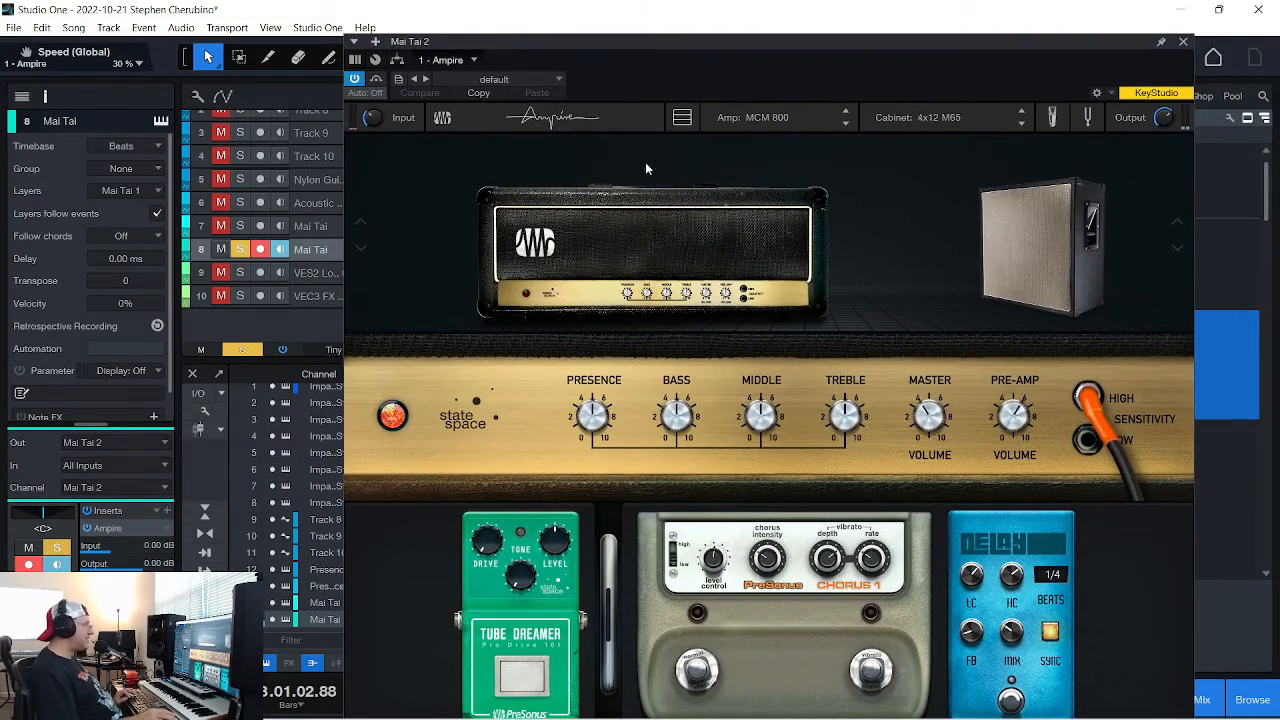
pyautogui.moveTo(646, 44); pyautogui.dragTo(809, 51)
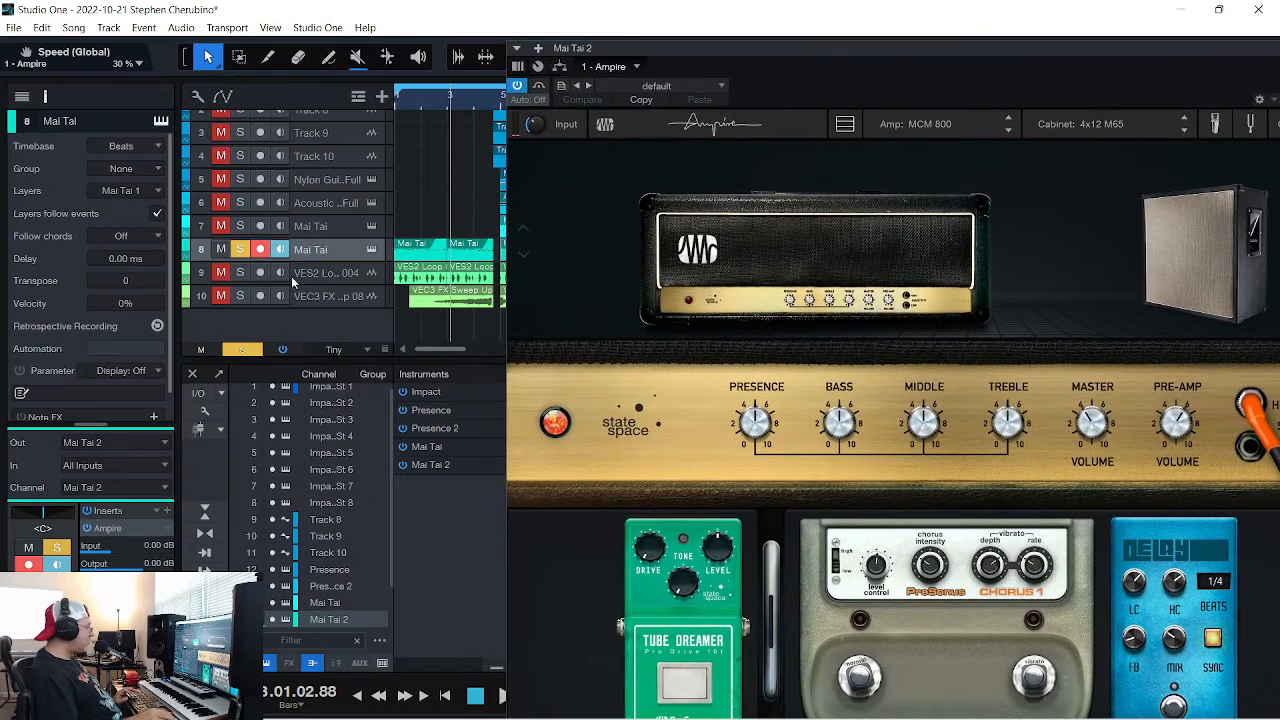
# Unsolo the Mai Tai on track 8 and play the full mix with Ampire open
pyautogui.click(241, 251)
pyautogui.press('space')
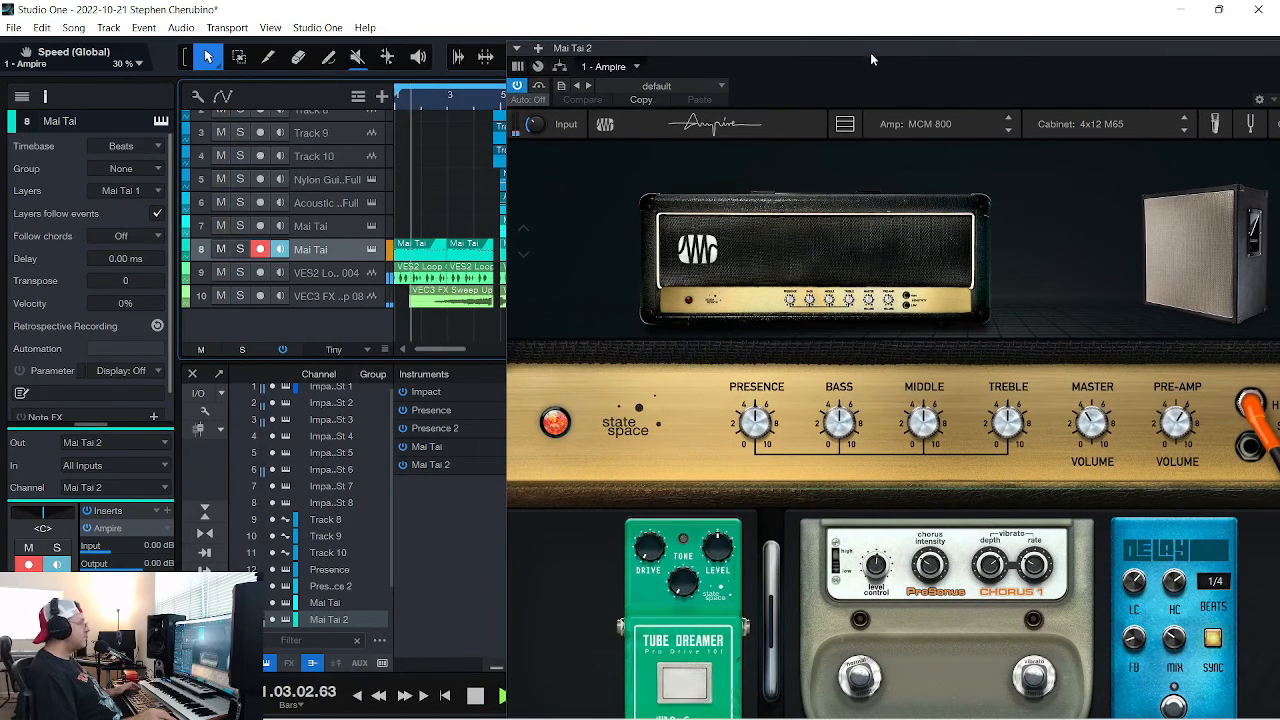
pyautogui.moveTo(869, 49); pyautogui.dragTo(676, 118)
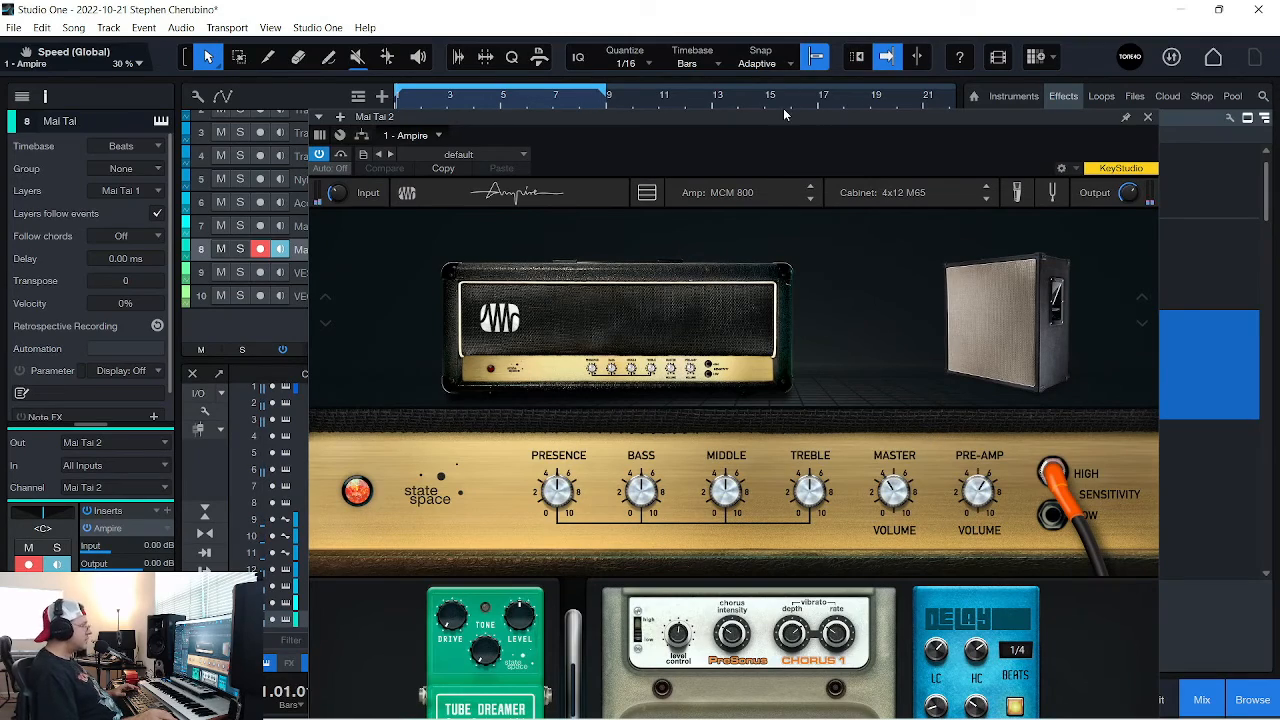
pyautogui.moveTo(784, 116); pyautogui.dragTo(854, 57)
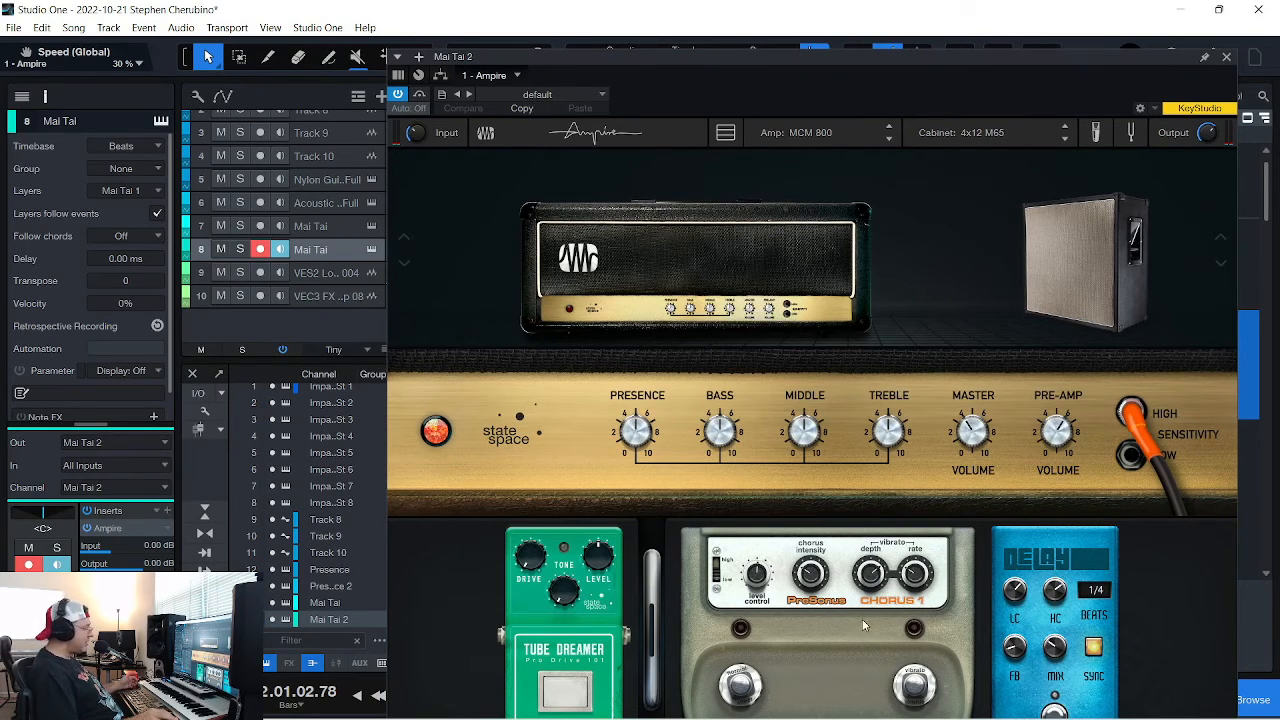
# Toggle the Tube Dreamer pedal on and off, set the Chorus 1 pedal to vibrato mode, and close Ampire
pyautogui.click(578, 698)
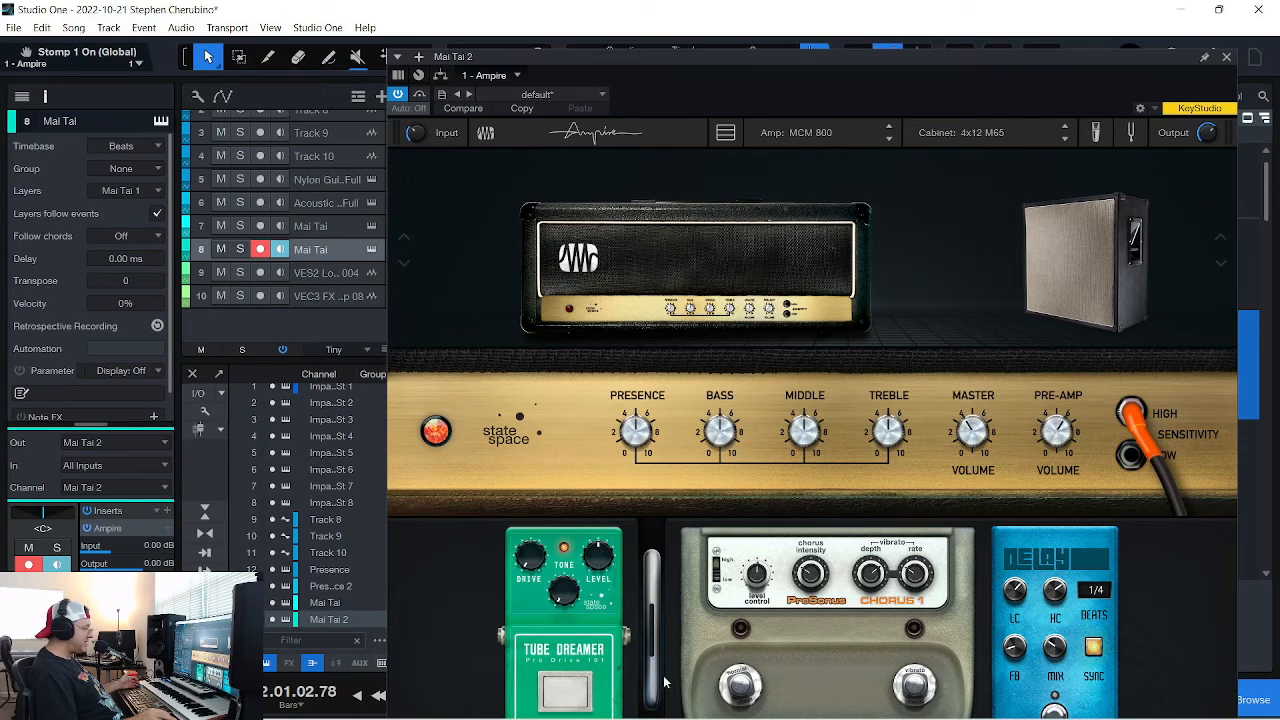
pyautogui.click(566, 692)
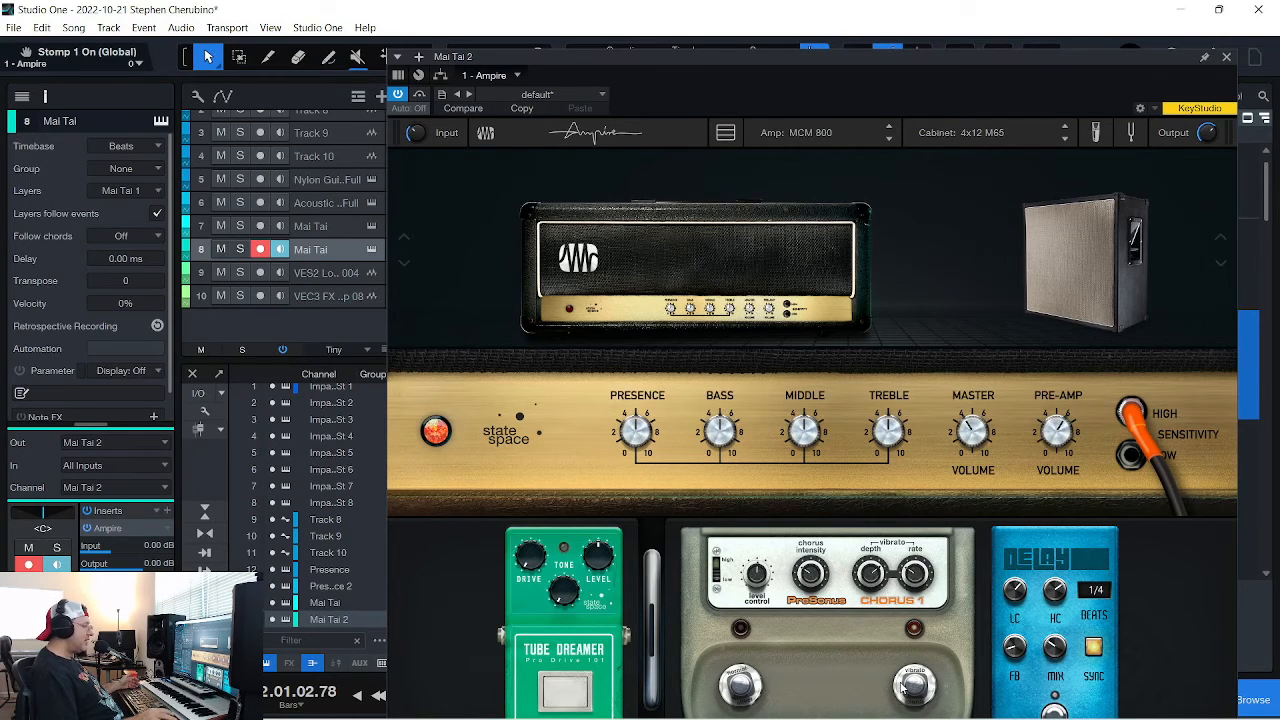
pyautogui.click(1226, 57)
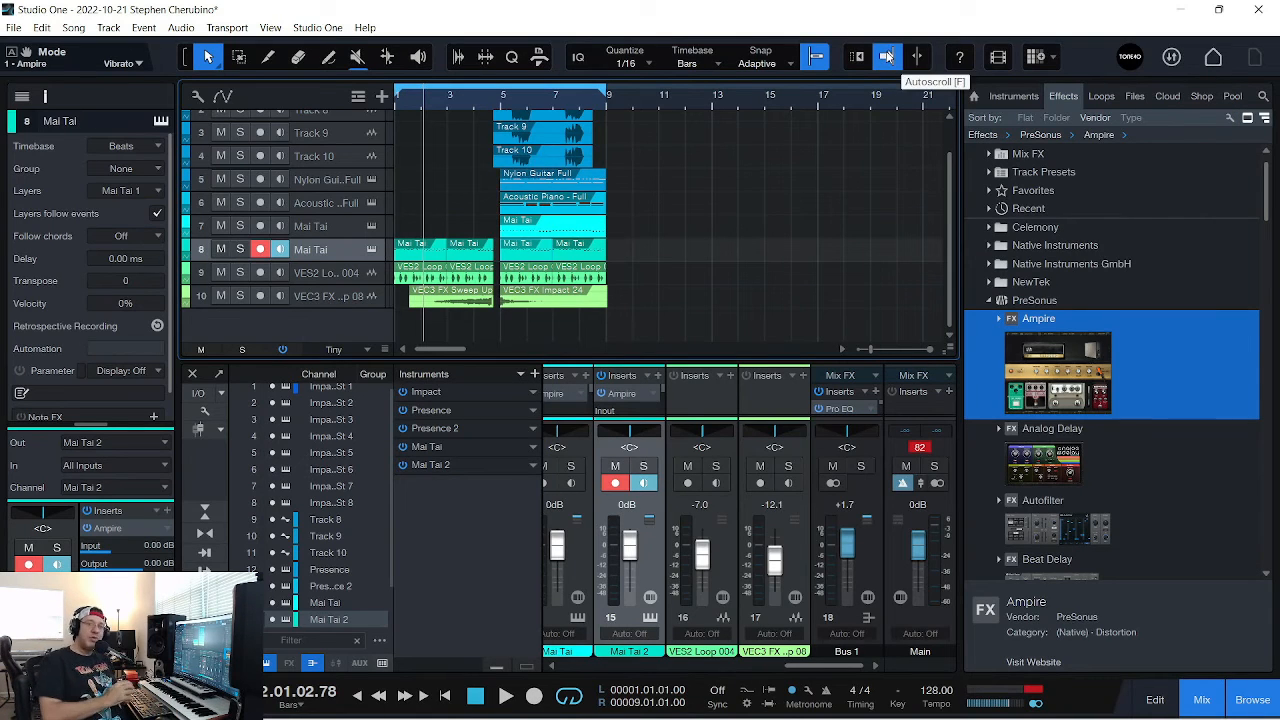